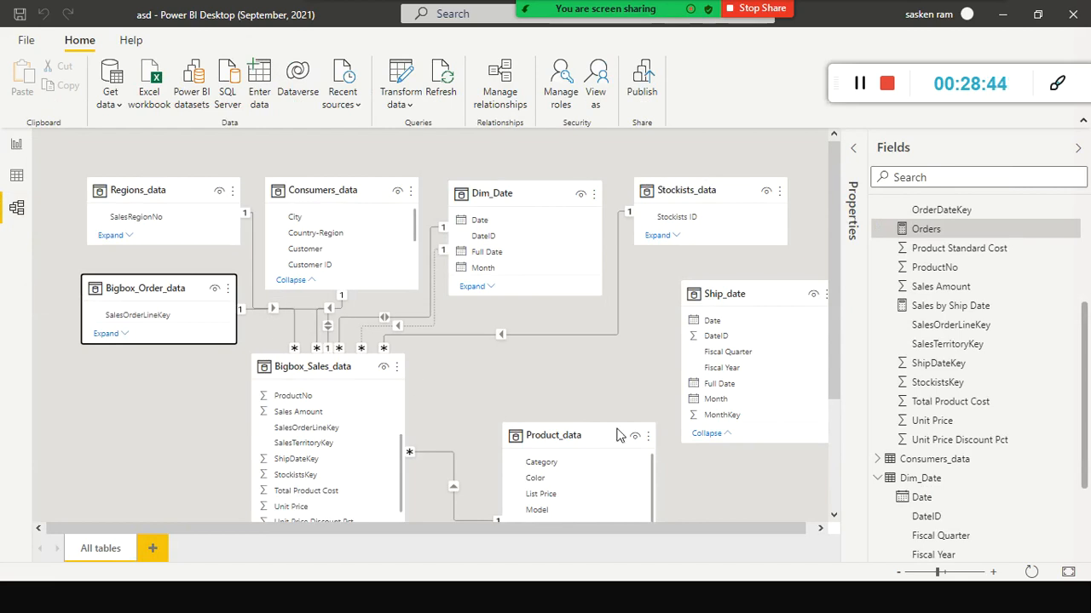
Step: Raise the Product_data table in the model diagram and move the Ship_date table up and farther right
left_click_drag(596, 434, 622, 346)
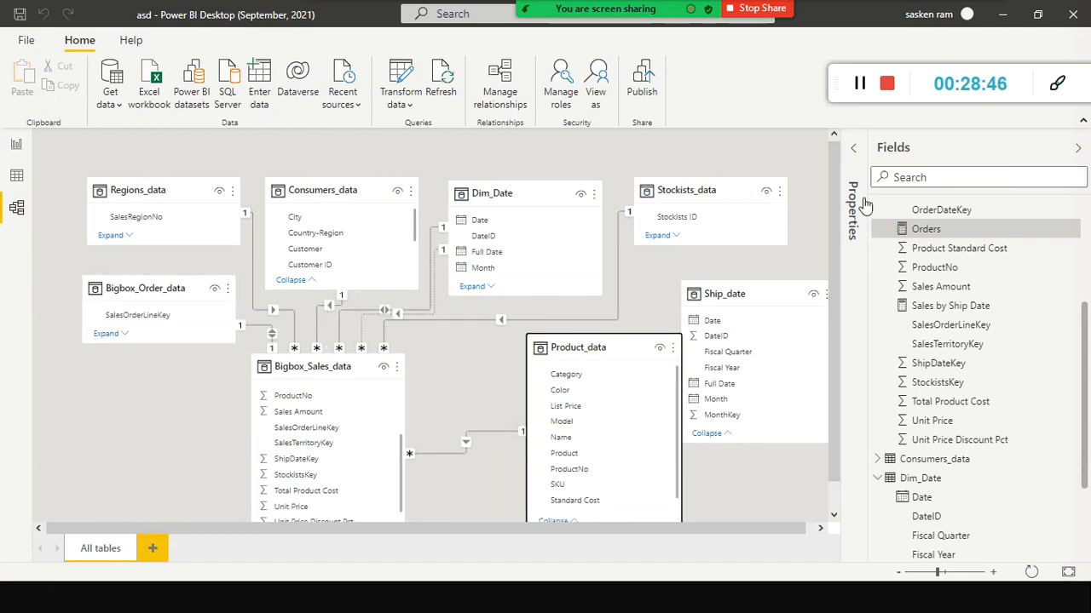
left_click(853, 150)
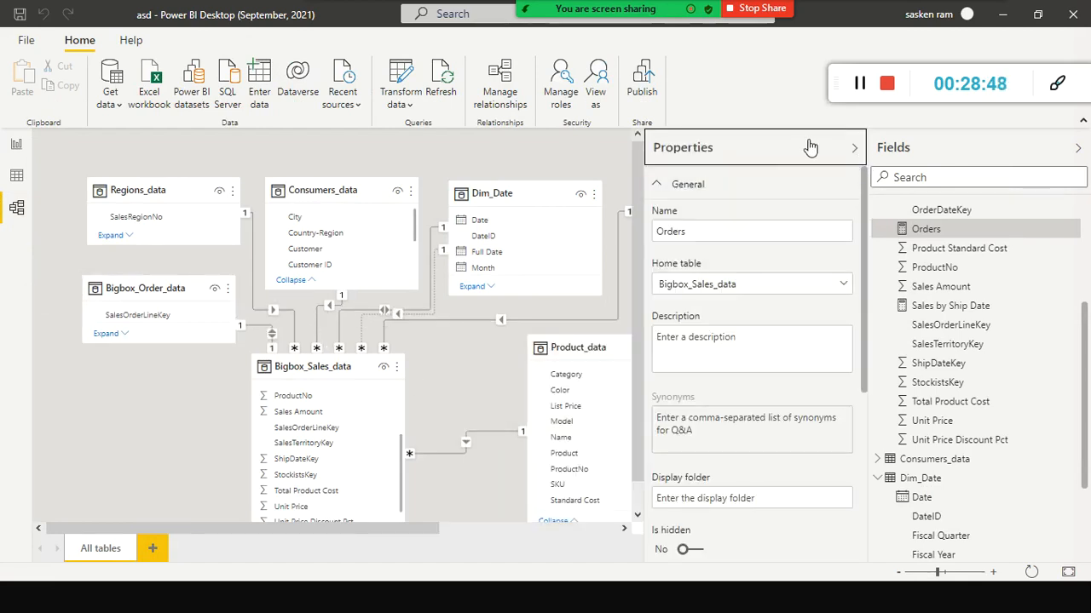
left_click(853, 148)
left_click_drag(742, 292, 814, 255)
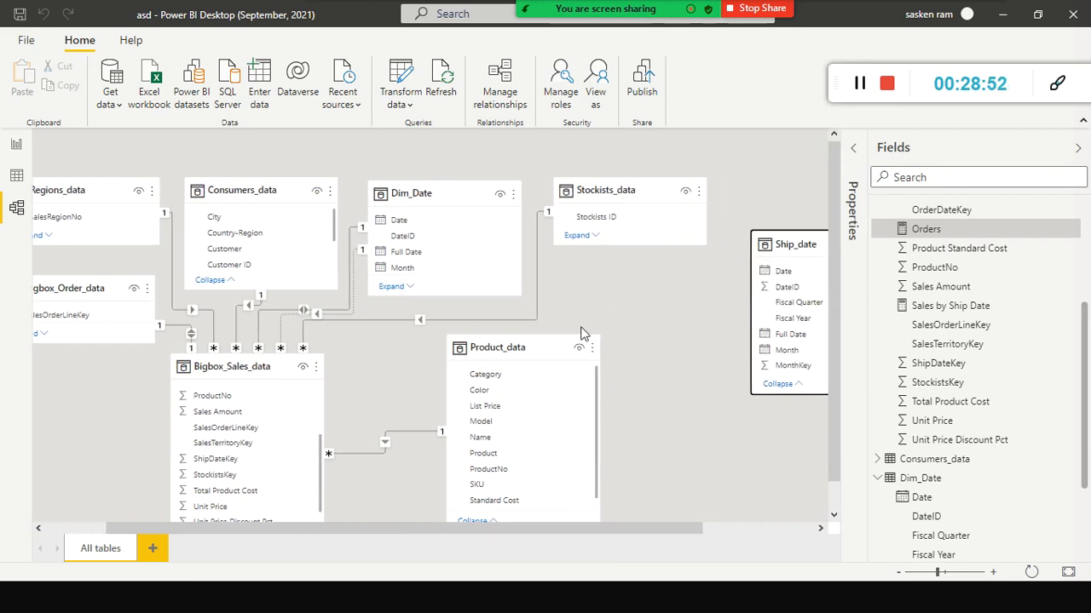
Step: Place the Product_data table beside Stockists_data and shorten its card to show only Category and Color
left_click(530, 358)
left_click_drag(530, 358, 806, 162)
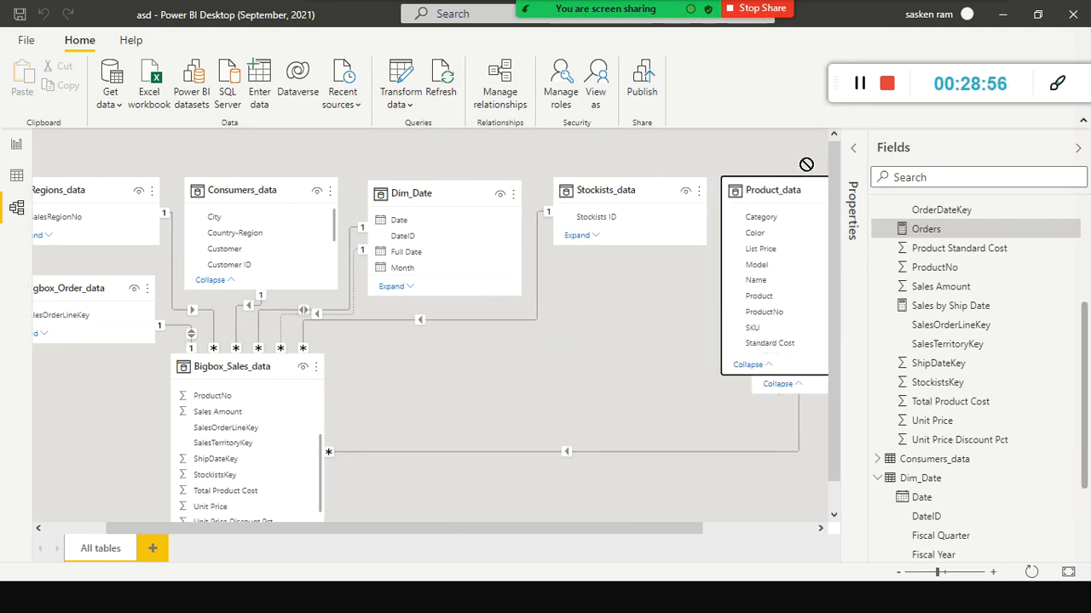
left_click_drag(634, 528, 773, 512)
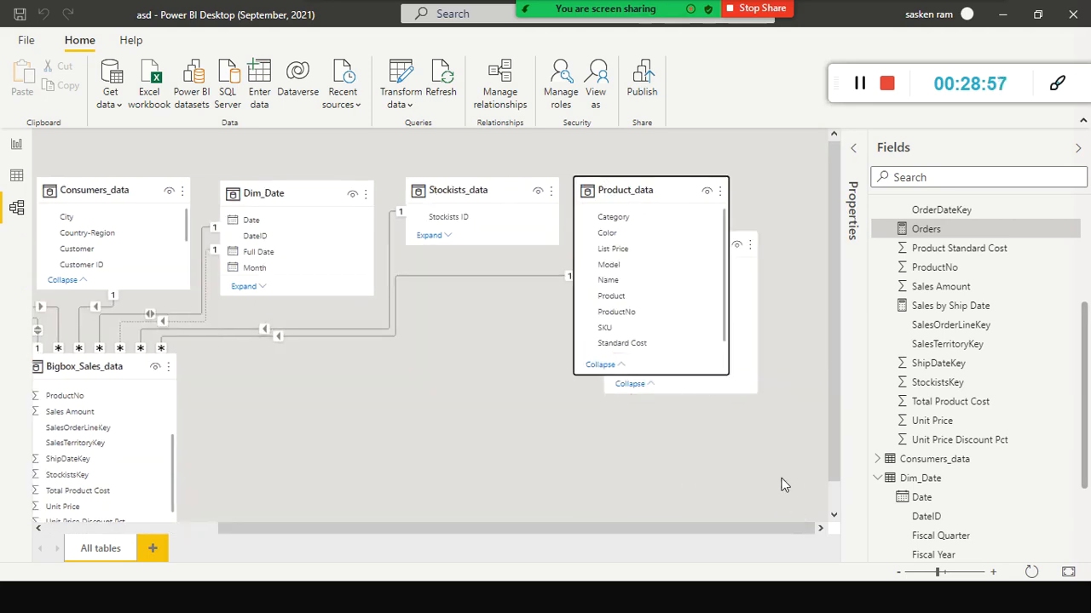
left_click_drag(656, 374, 669, 244)
Step: Move the Ship_date table clear of Product_data, to the far right end of the table row
left_click_drag(714, 333, 745, 319)
left_click_drag(737, 259, 744, 219)
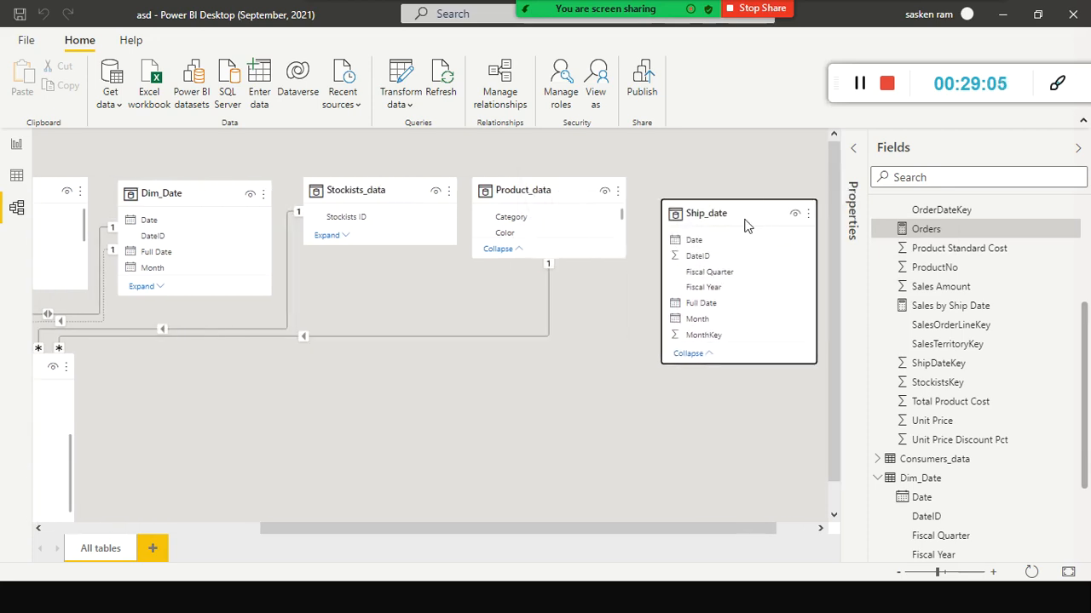
left_click_drag(273, 526, 297, 525)
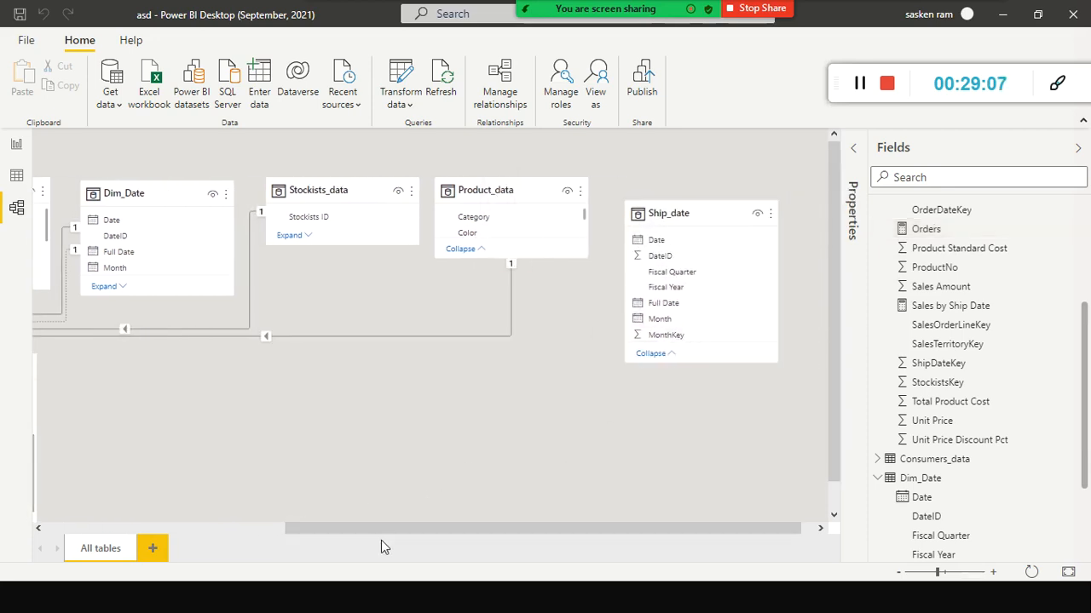
left_click(237, 532)
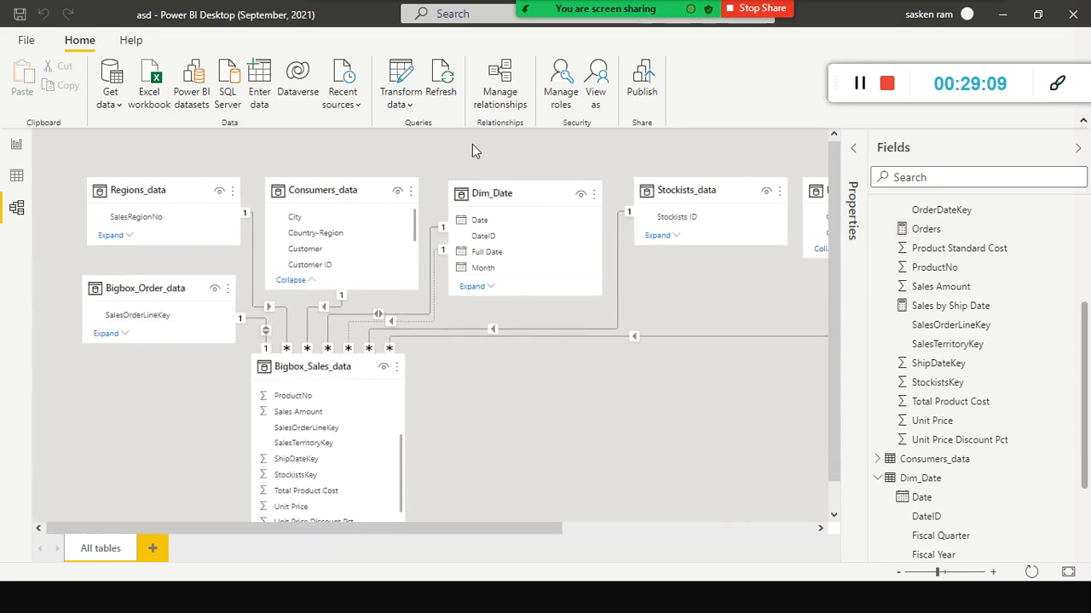
Step: Move the Bigbox_Order_data table closer beneath Regions_data
left_click_drag(162, 294, 53, 273)
left_click_drag(162, 265, 17, 282)
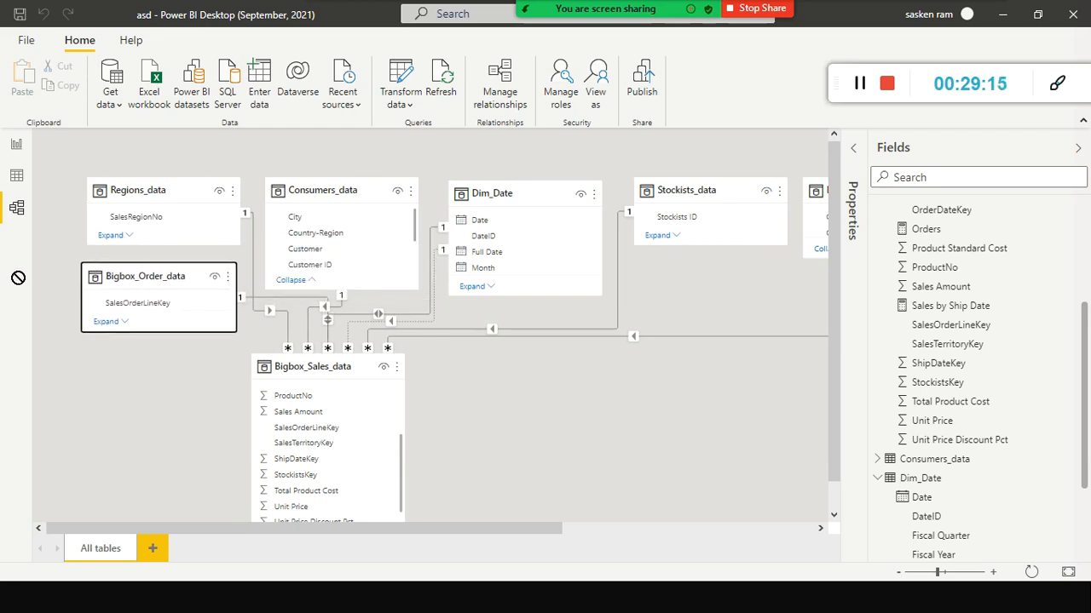
left_click(164, 186)
Step: Open the relationship between Bigbox_Sales_data and Consumers_data for editing and select CustomerKey as the Consumers_data column
scroll(409, 177, "down", 1)
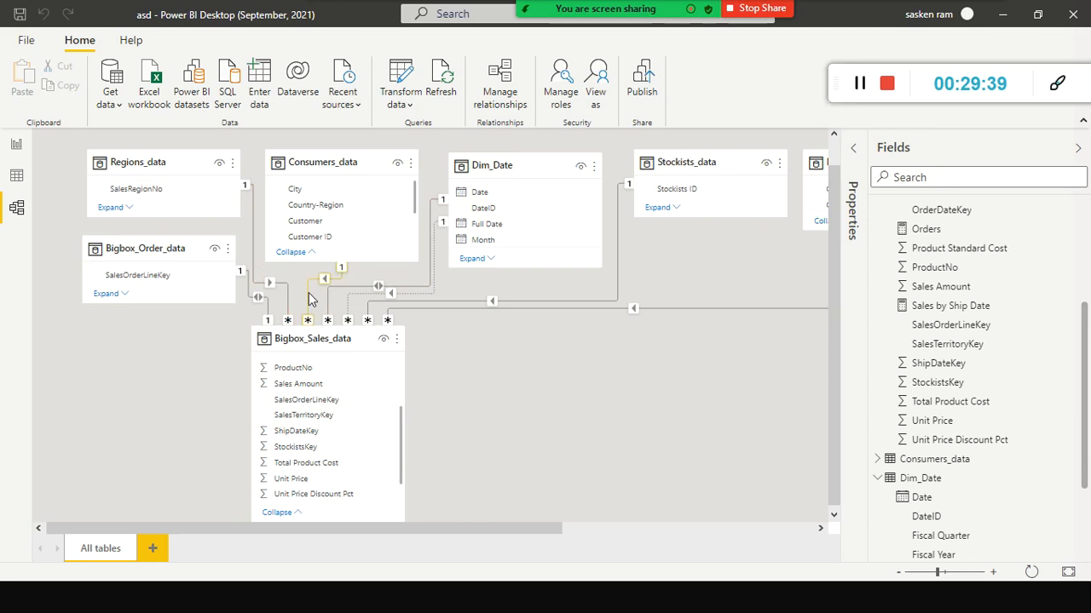
scroll(333, 219, "up", 1)
scroll(337, 239, "down", 1)
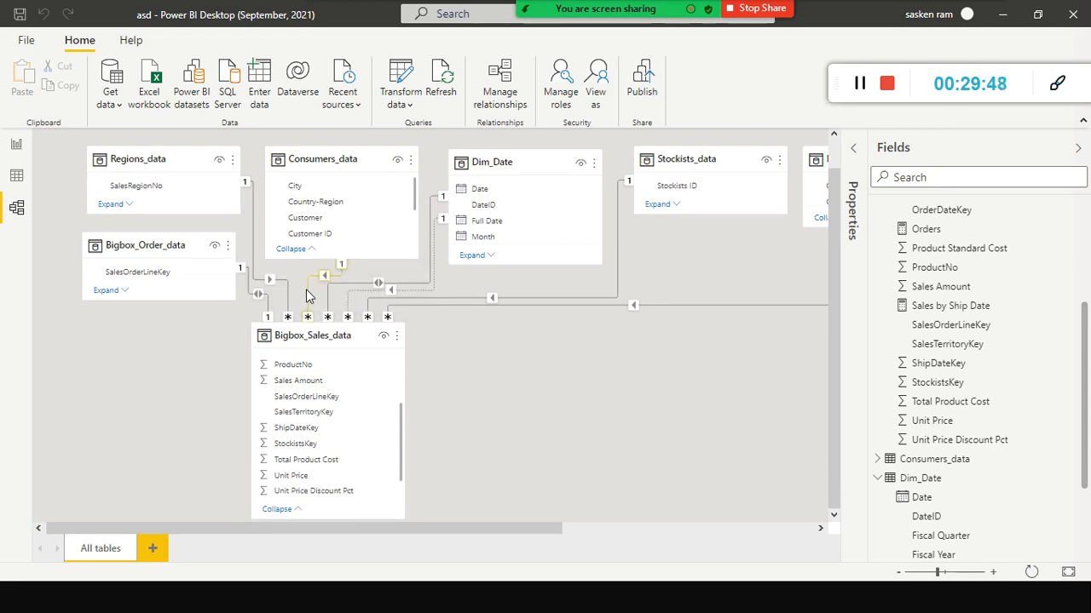
scroll(319, 381, "down", 1)
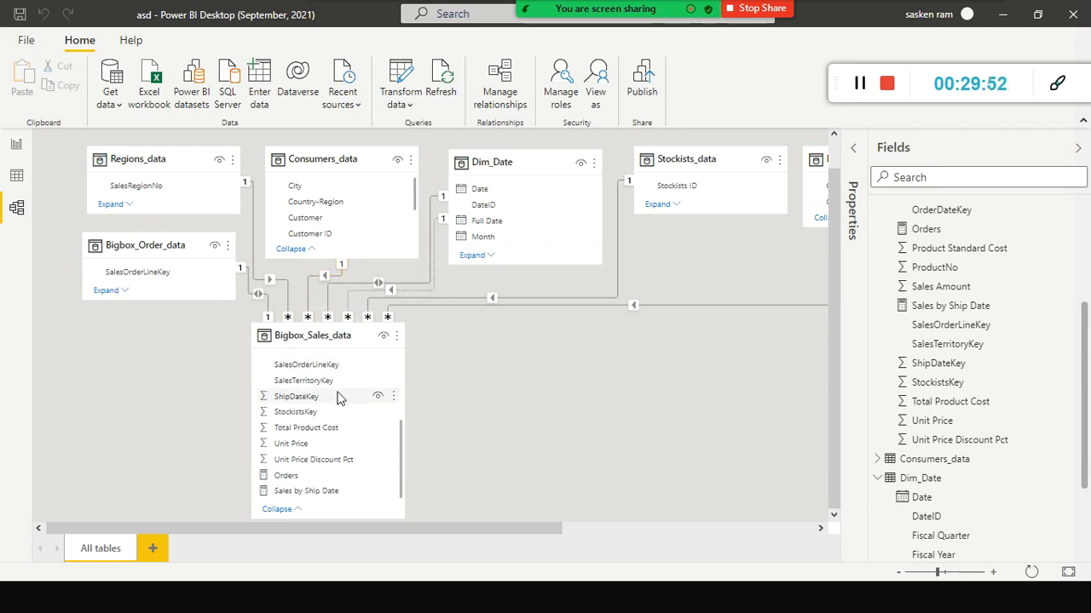
double_click(341, 260)
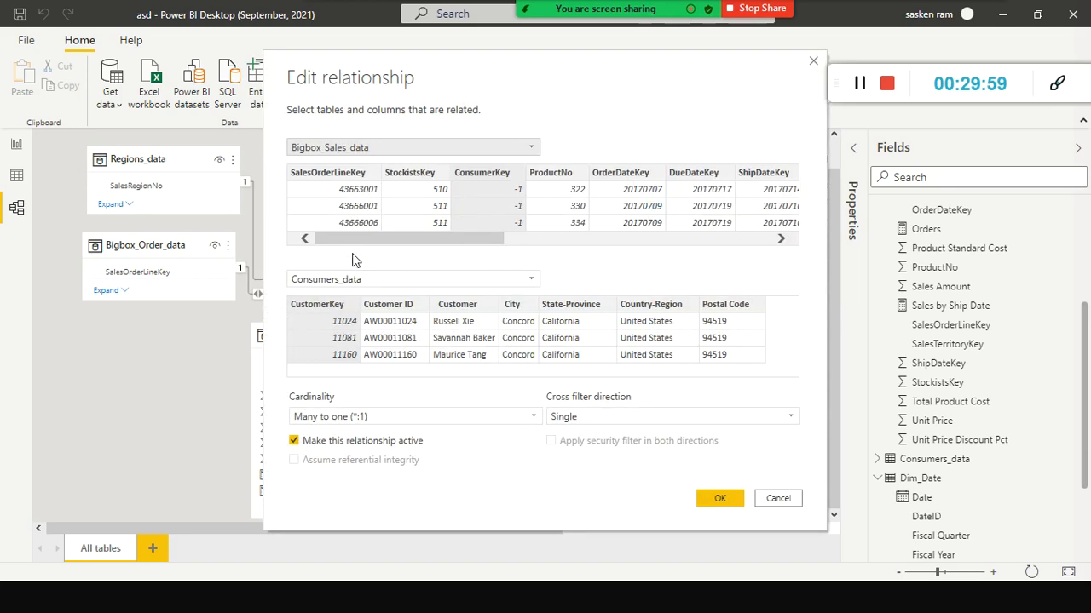
left_click_drag(562, 68, 438, 70)
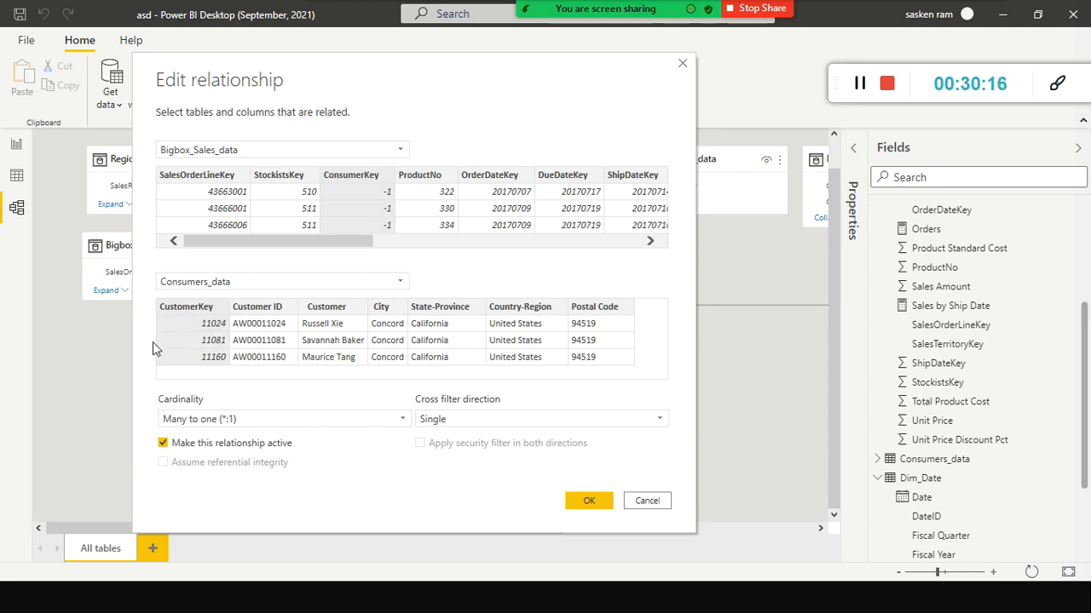
left_click(278, 308)
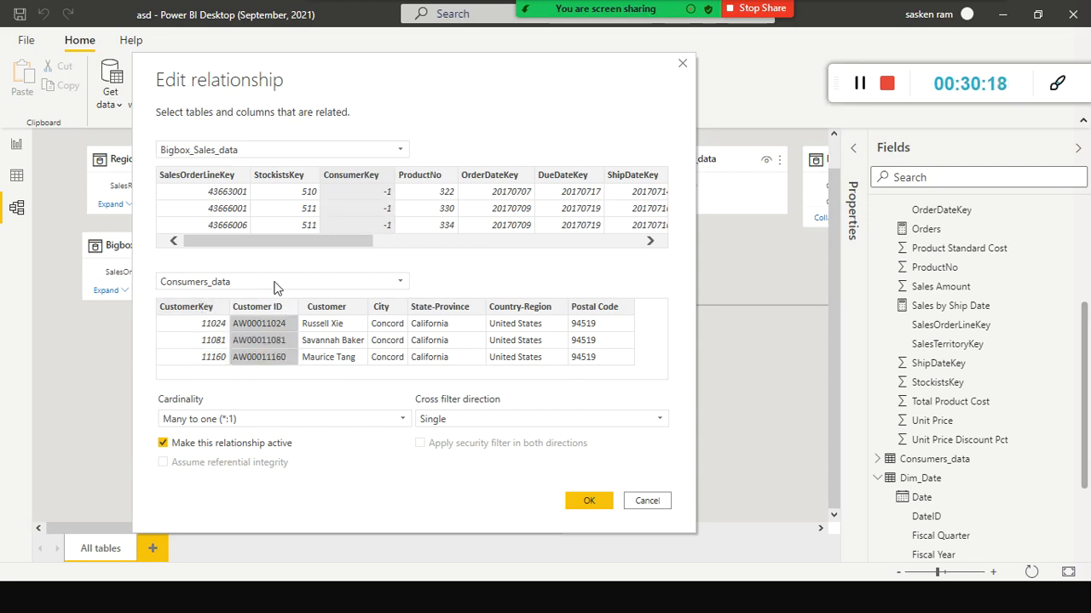
left_click(179, 314)
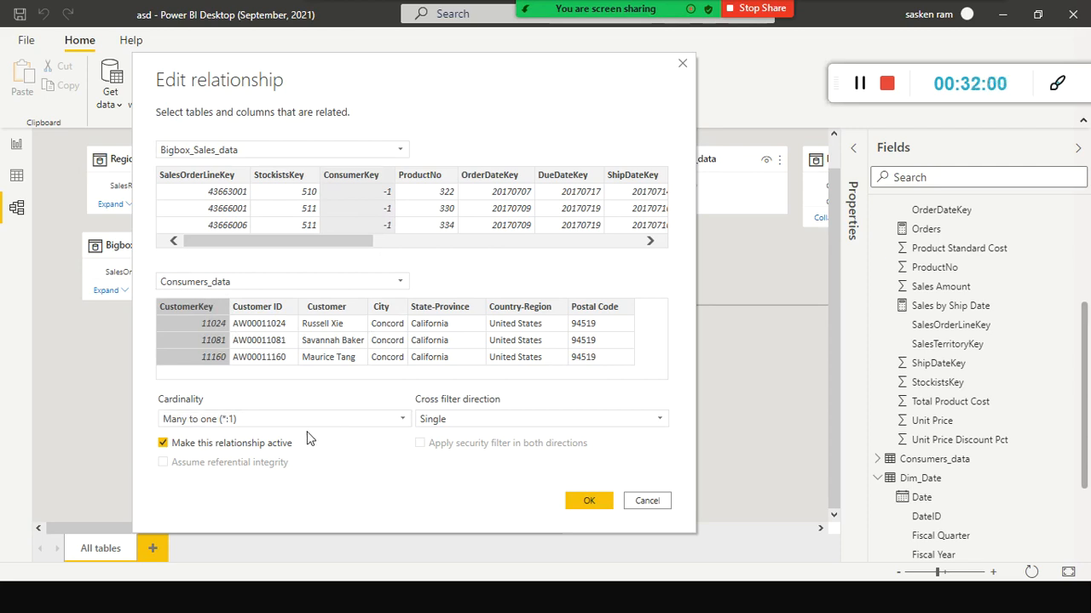
Step: Set the relationship's cardinality to Many to one (*:1) and cross filter direction to Single, and apply the settings
left_click(401, 421)
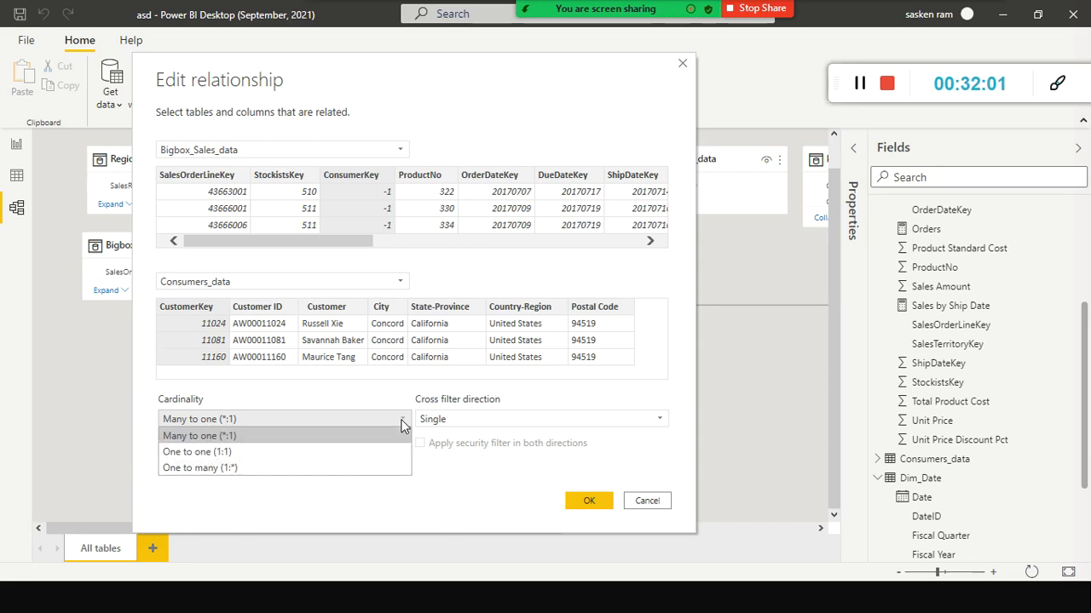
left_click(272, 434)
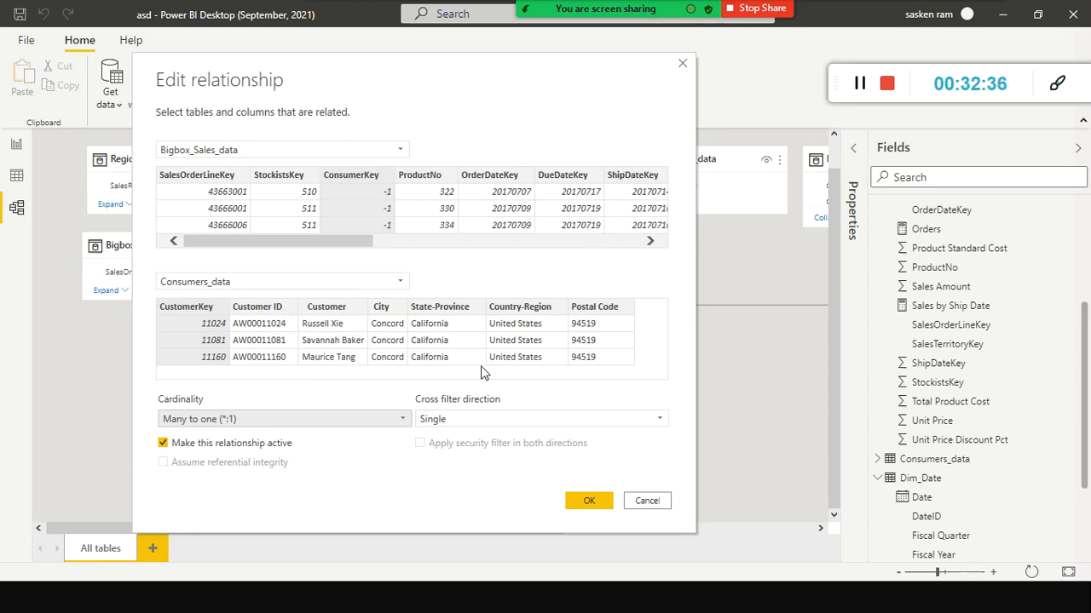
left_click(511, 417)
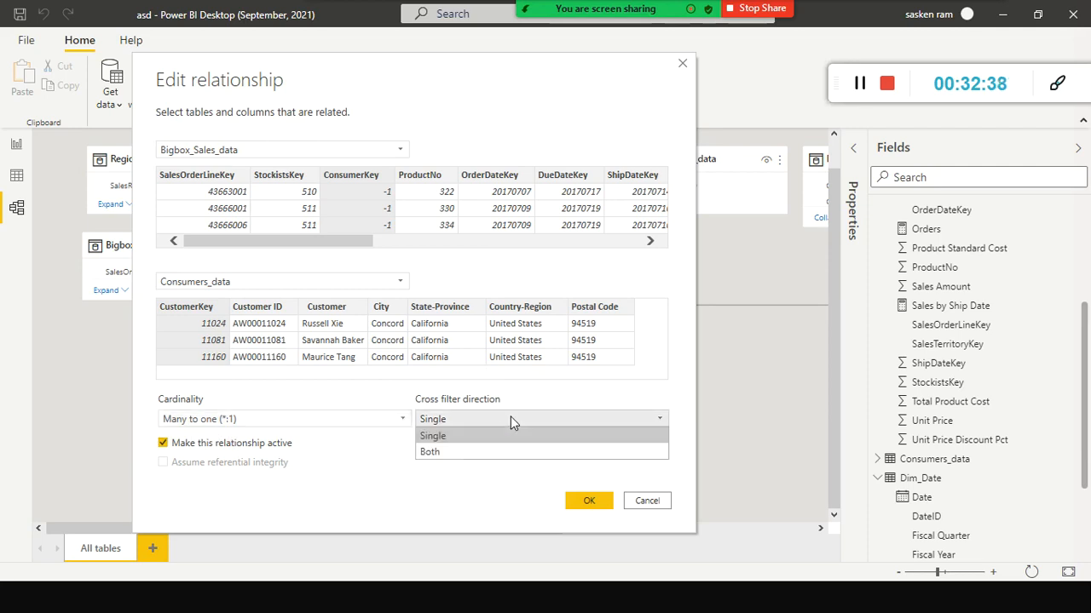
left_click(447, 438)
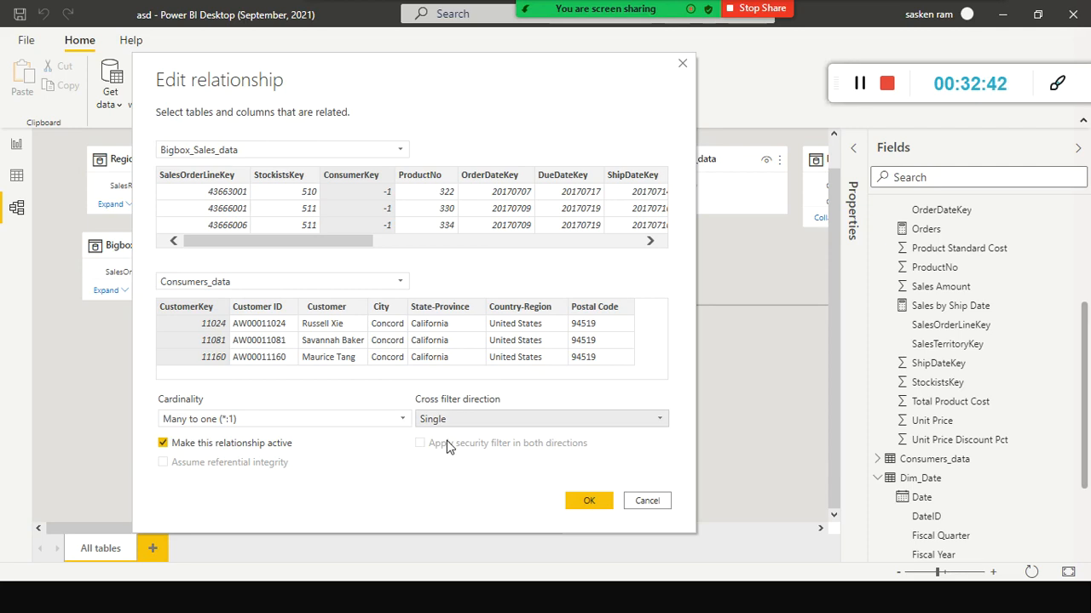
left_click(464, 420)
left_click(466, 438)
left_click(590, 501)
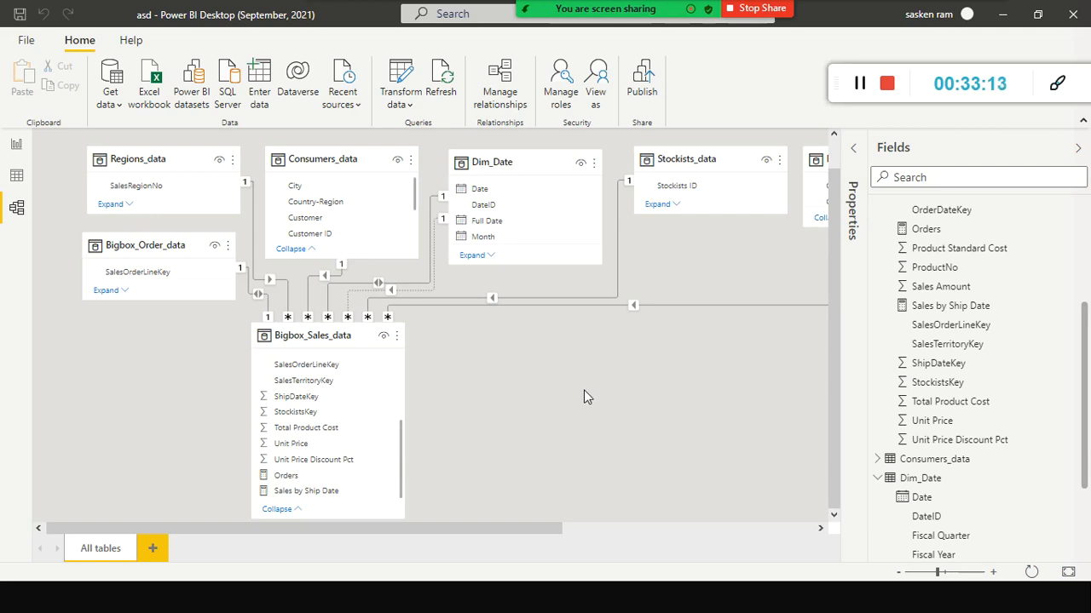
Step: Select the Consumers_data to Bigbox_Sales_data relationship and lengthen the Consumers_data card to show more of its fields
key("alt+Tab")
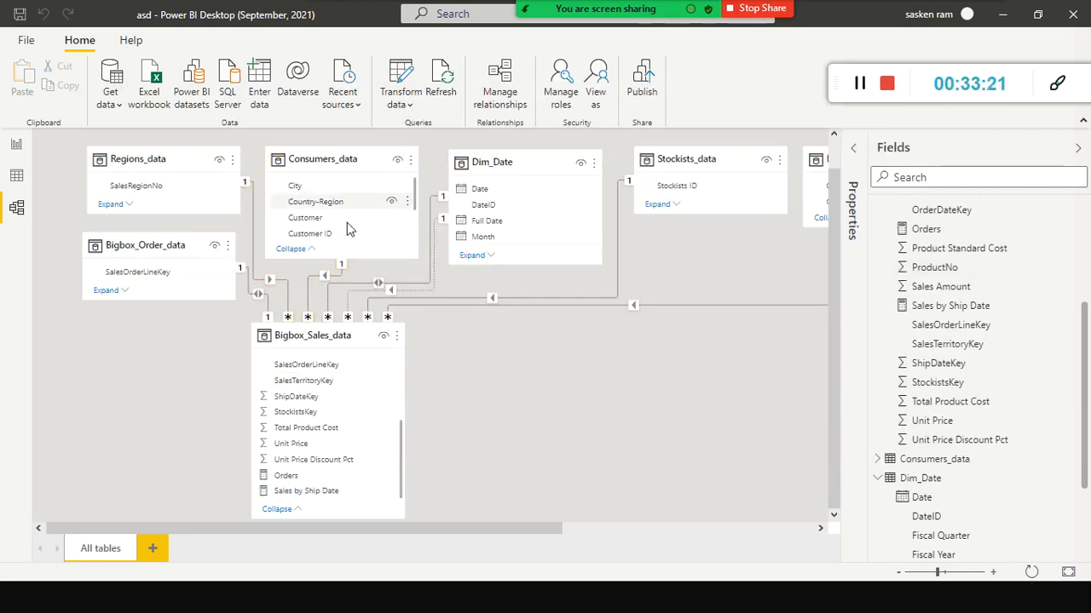
left_click(311, 276)
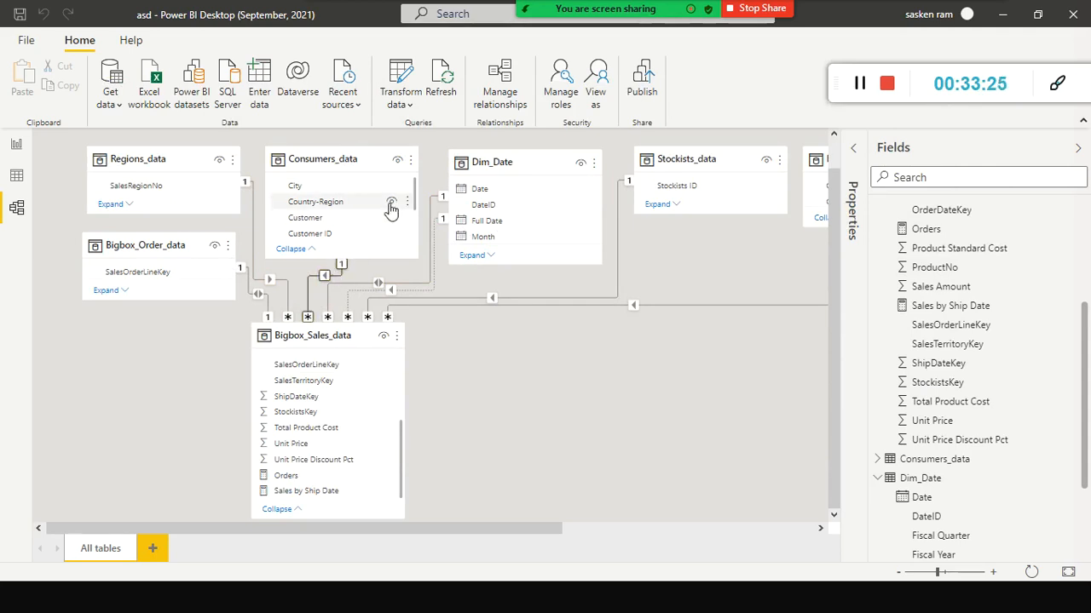
left_click_drag(375, 260, 413, 284)
scroll(357, 215, "down", 1)
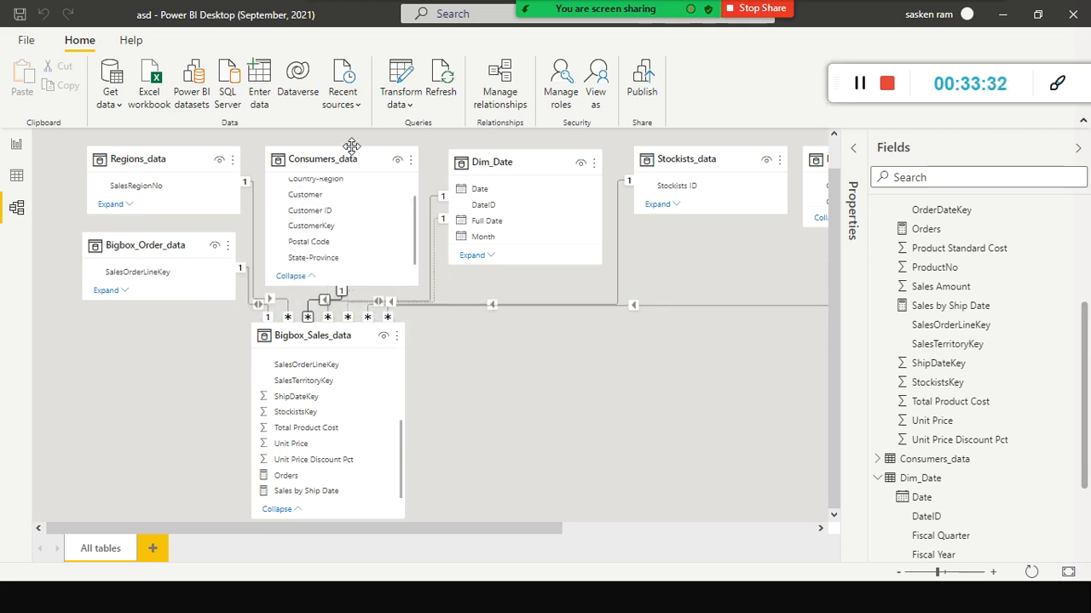
Step: Move the Consumers_data table to the empty area below Stockists_data, to the right of Bigbox_Sales_data
left_click_drag(351, 147, 534, 147)
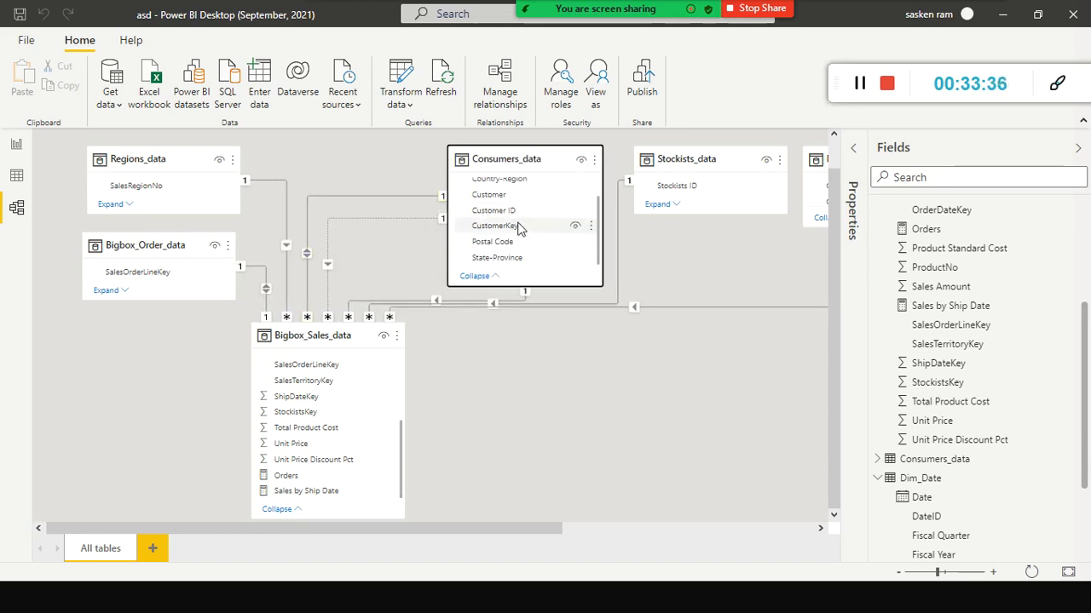
scroll(511, 220, "up", 1)
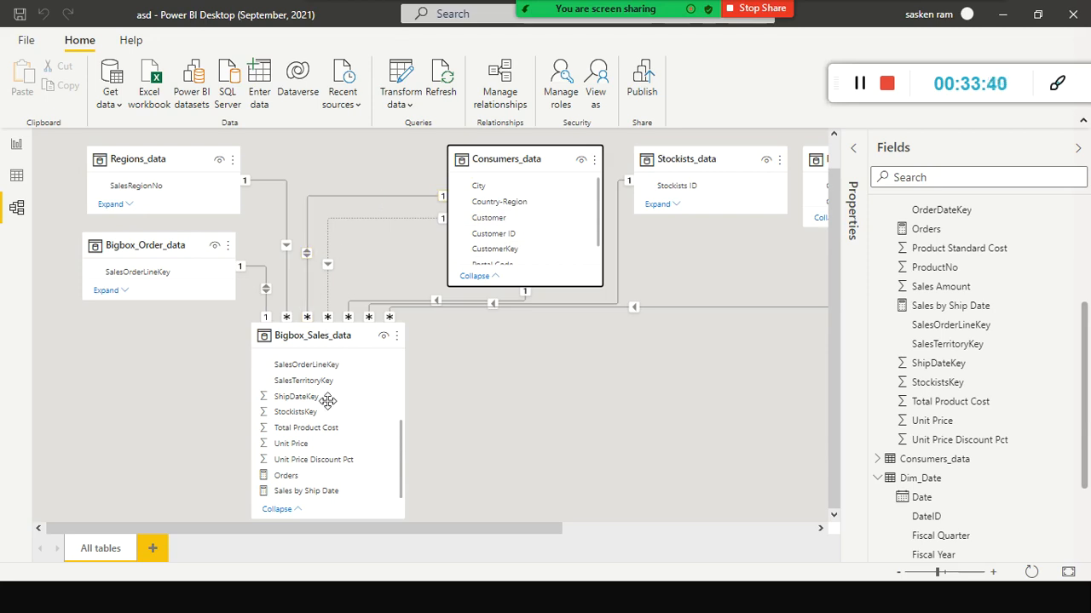
scroll(333, 426, "up", 5)
scroll(328, 443, "up", 1)
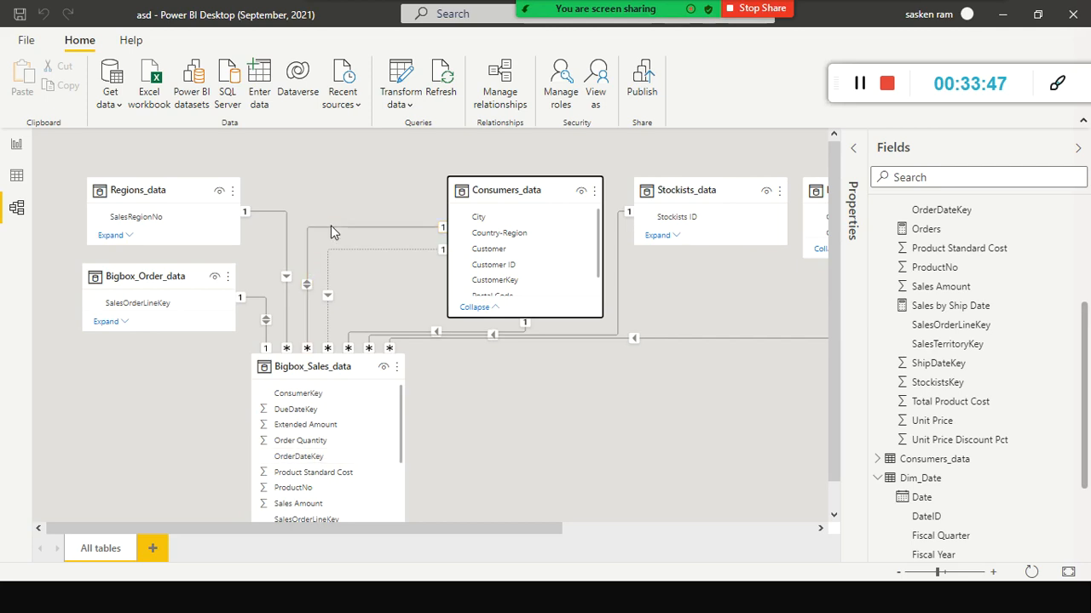
left_click_drag(482, 194, 691, 372)
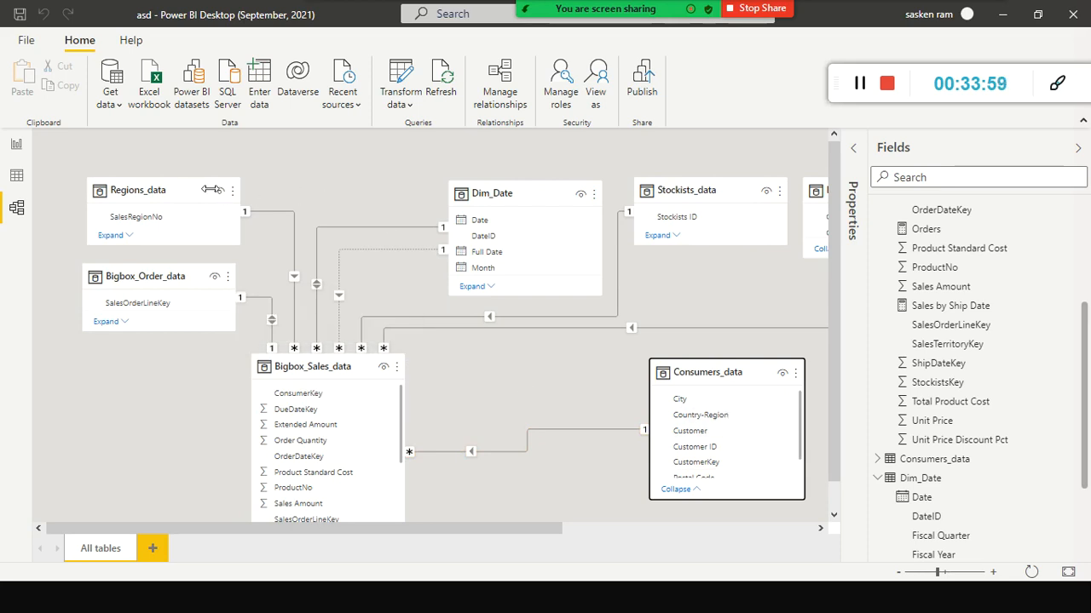
Step: Align Regions_data with Bigbox_Order_data along the diagram's left edge and lower Bigbox_Order_data to widen the gap between them
left_click_drag(199, 190, 63, 172)
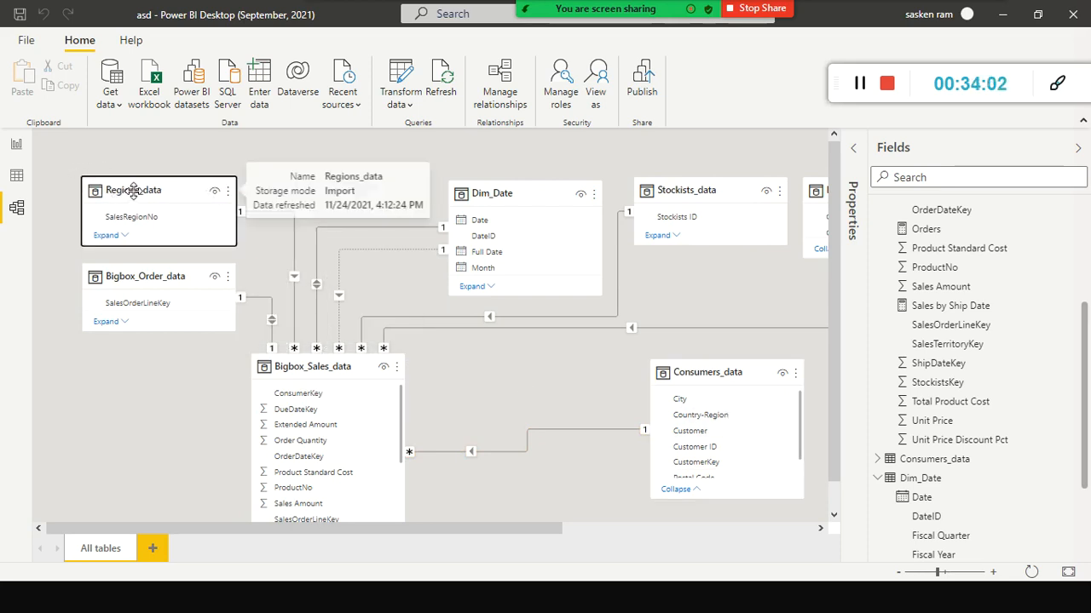
left_click_drag(145, 276, 120, 274)
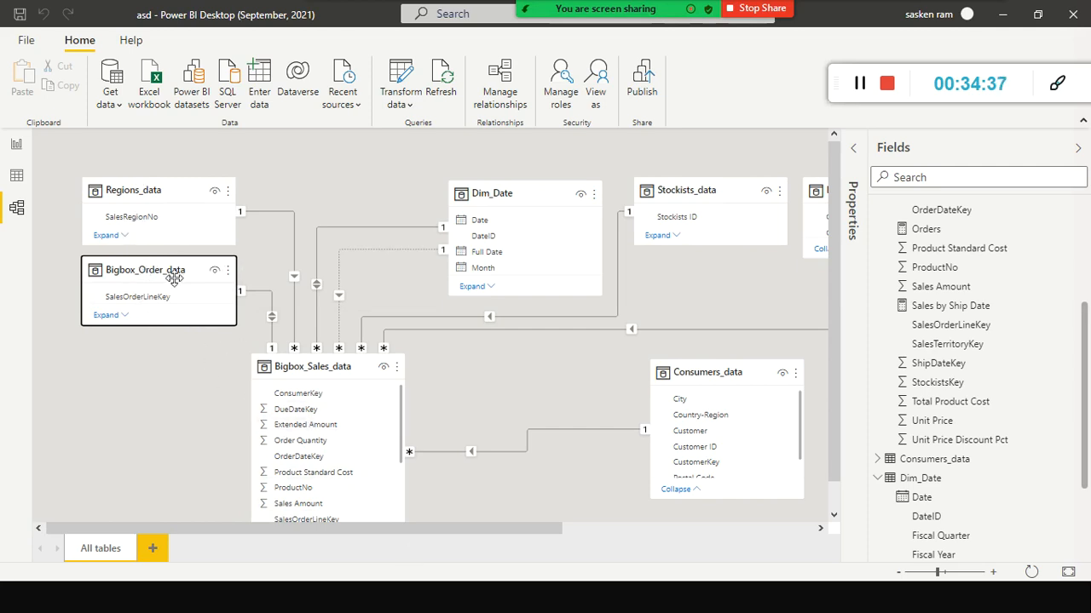
left_click_drag(171, 271, 149, 294)
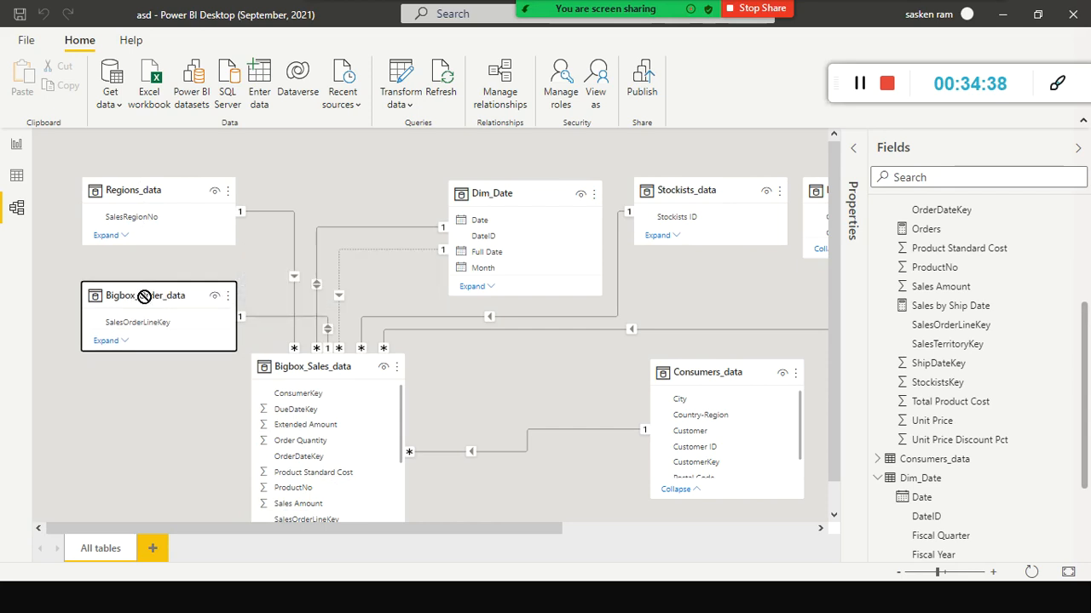
Step: Expand the Bigbox_Order_data table's field list and resize its card to show only Channel and Sales Order
left_click(111, 342)
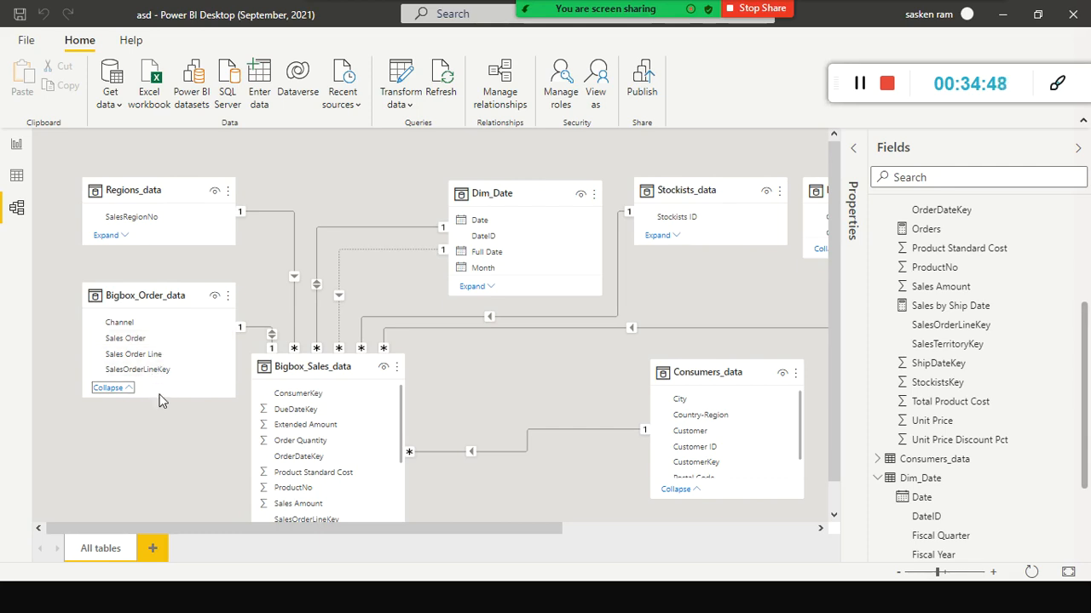
left_click_drag(157, 400, 158, 461)
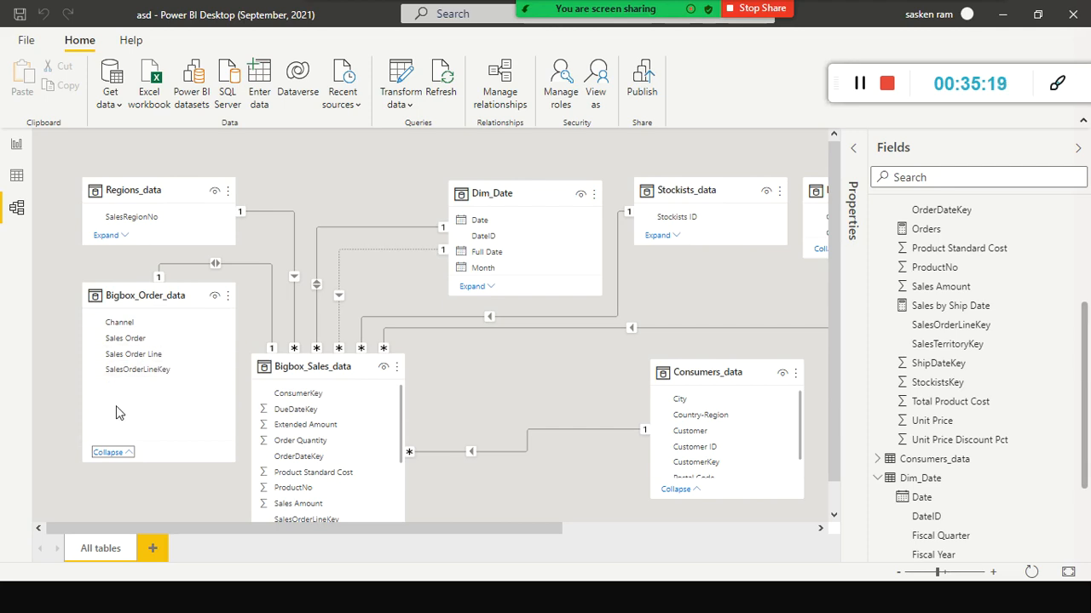
left_click_drag(158, 464, 164, 360)
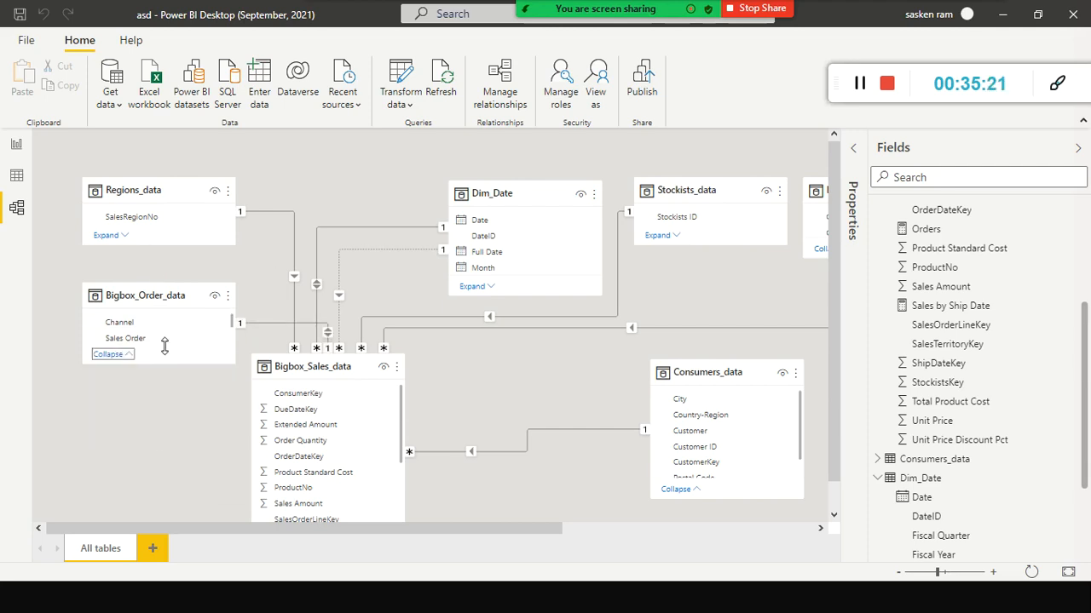
Step: Move the Bigbox_Sales_data table up and right, between Bigbox_Order_data and Consumers_data
left_click_drag(406, 317, 419, 302)
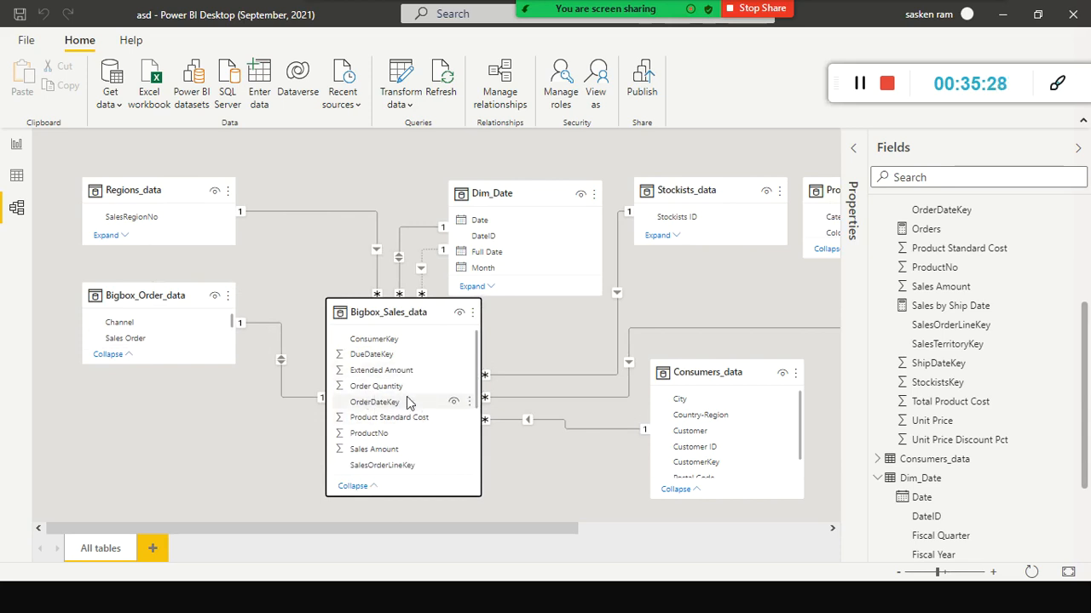
Step: Look through the Bigbox_Sales_data table's field list in the diagram, down to the Orders and Sales by Ship Date measures
scroll(407, 405, "down", 2)
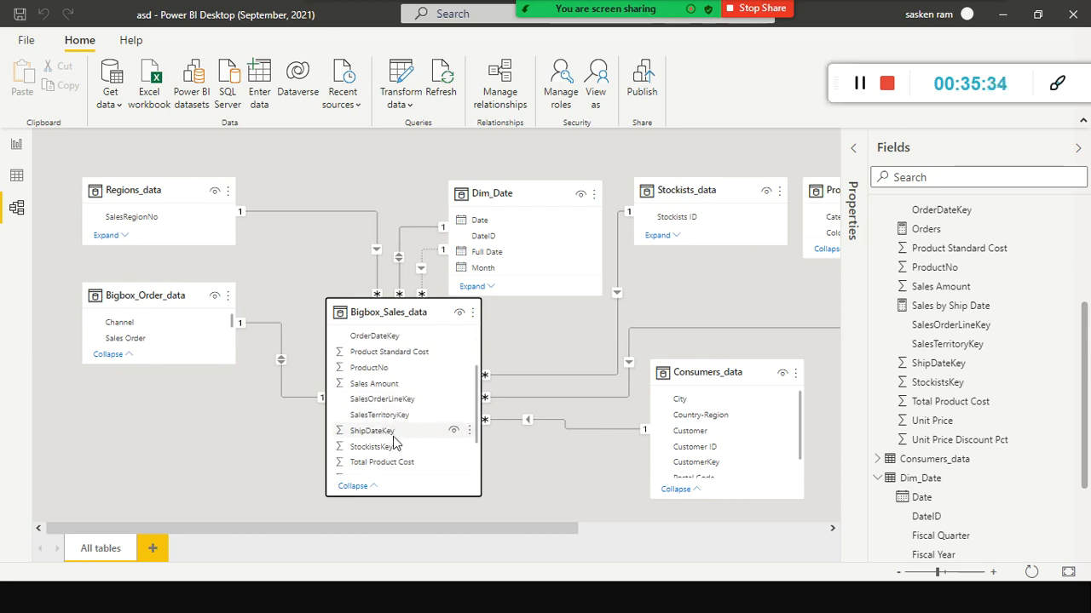
scroll(392, 433, "down", 2)
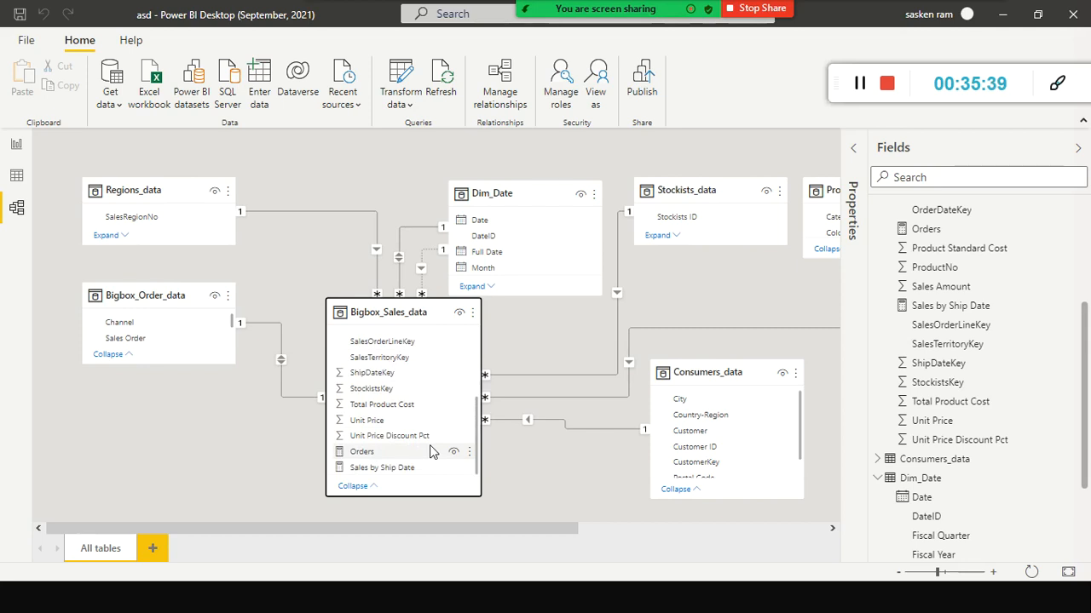
scroll(430, 444, "up", 3)
scroll(430, 445, "down", 3)
scroll(431, 445, "up", 2)
scroll(431, 445, "up", 1)
scroll(431, 445, "down", 3)
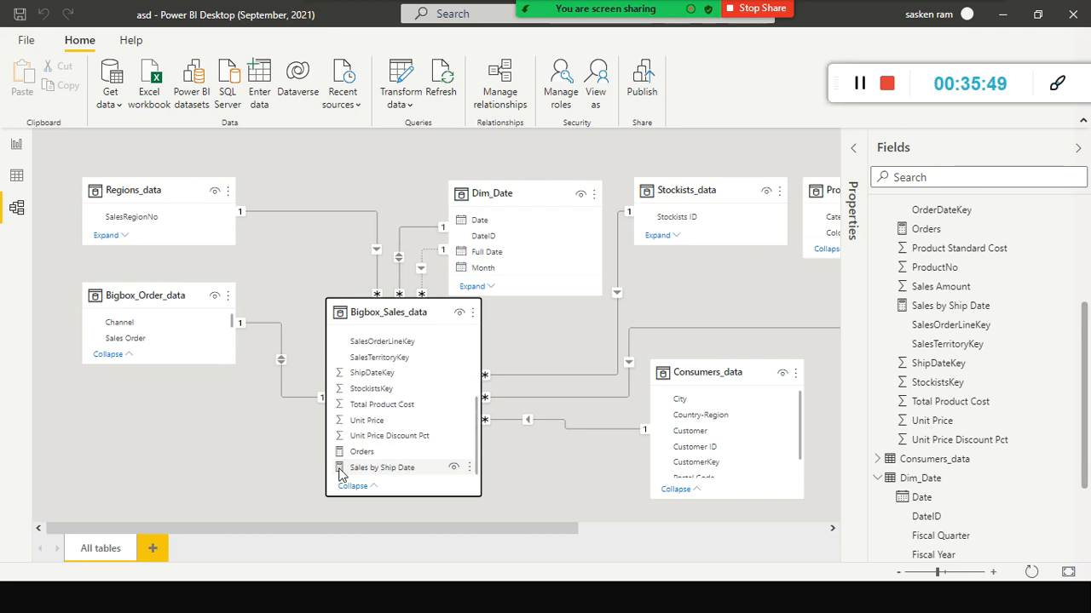
Step: Move Bigbox_Sales_data lower in the diagram and set its active OrderDateKey relationship with Dim_Date to Single cross filter direction
left_click_drag(440, 316, 444, 381)
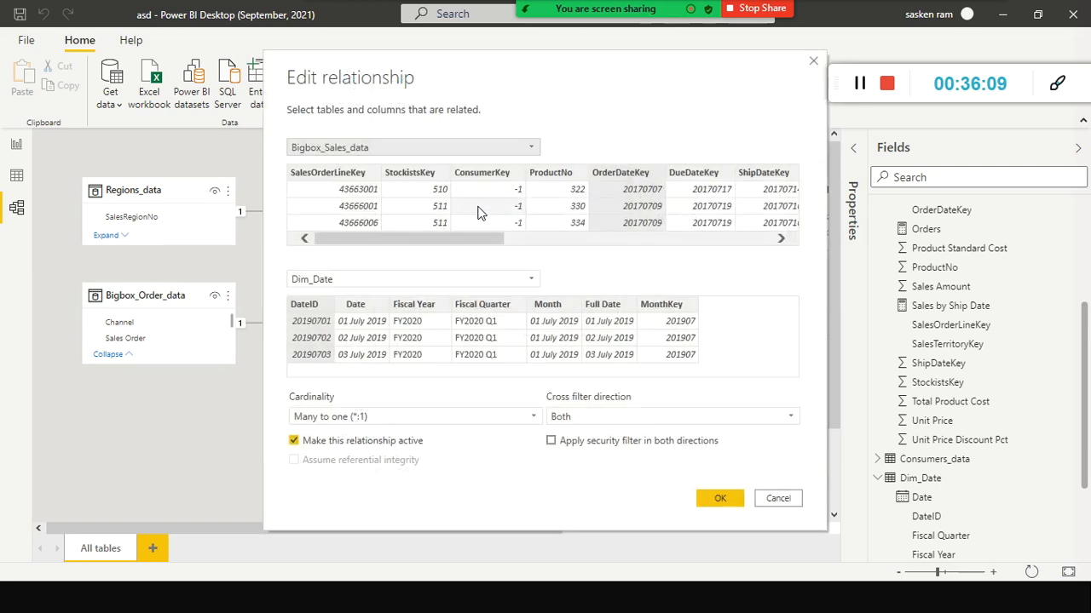
left_click(647, 418)
left_click(620, 433)
left_click(716, 499)
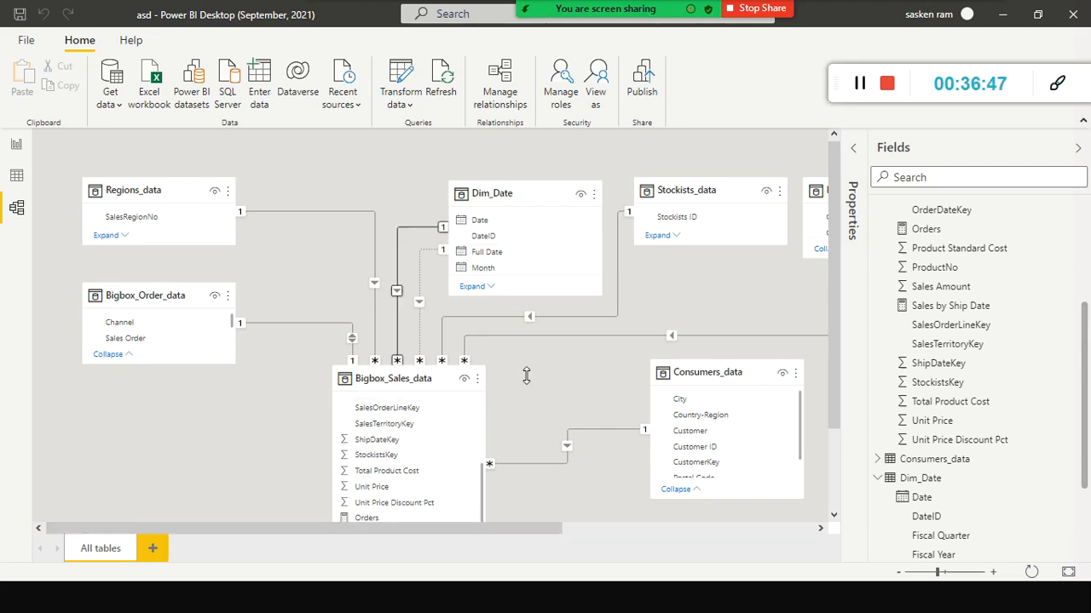
scroll(368, 399, "down", 2)
scroll(418, 374, "up", 3)
scroll(417, 378, "up", 2)
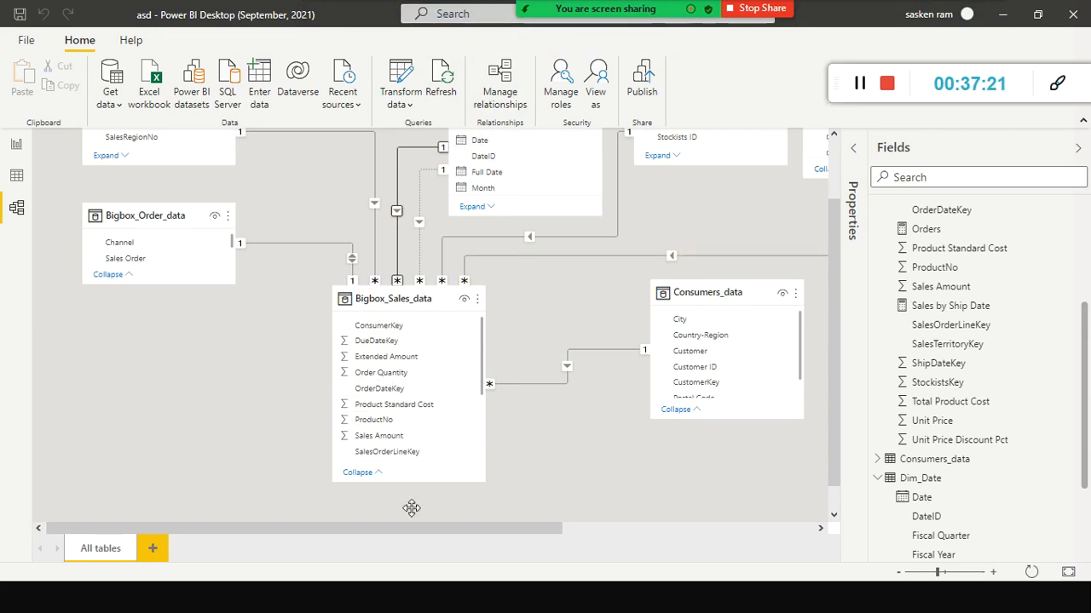
Step: Add a clustered column chart to report Page 2, shift it slightly inward, and use Sales Amount from Bigbox_Sales_data as its values
left_click(16, 147)
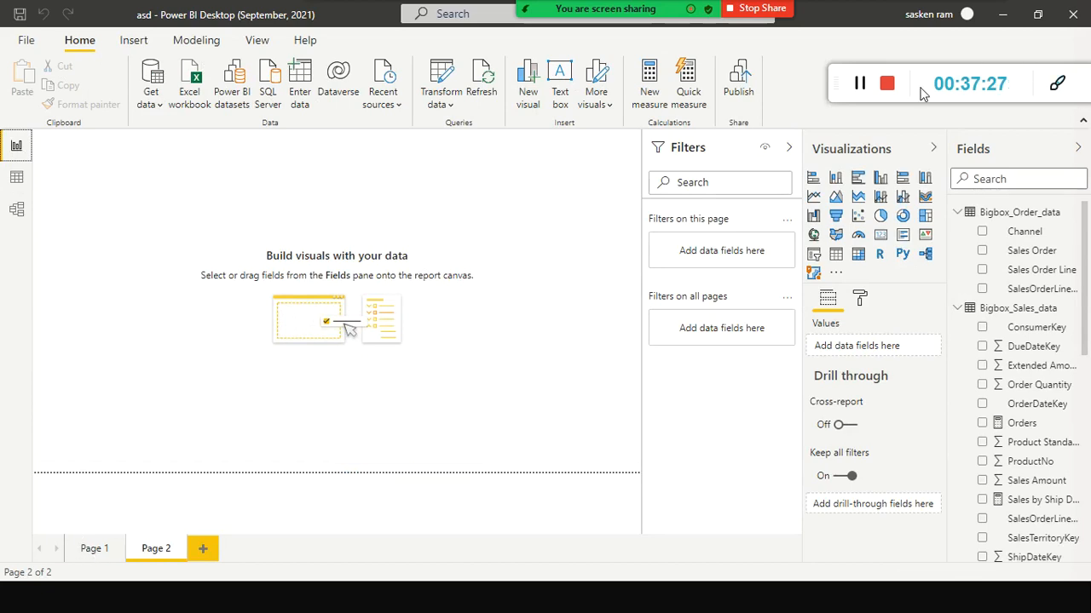
left_click(884, 186)
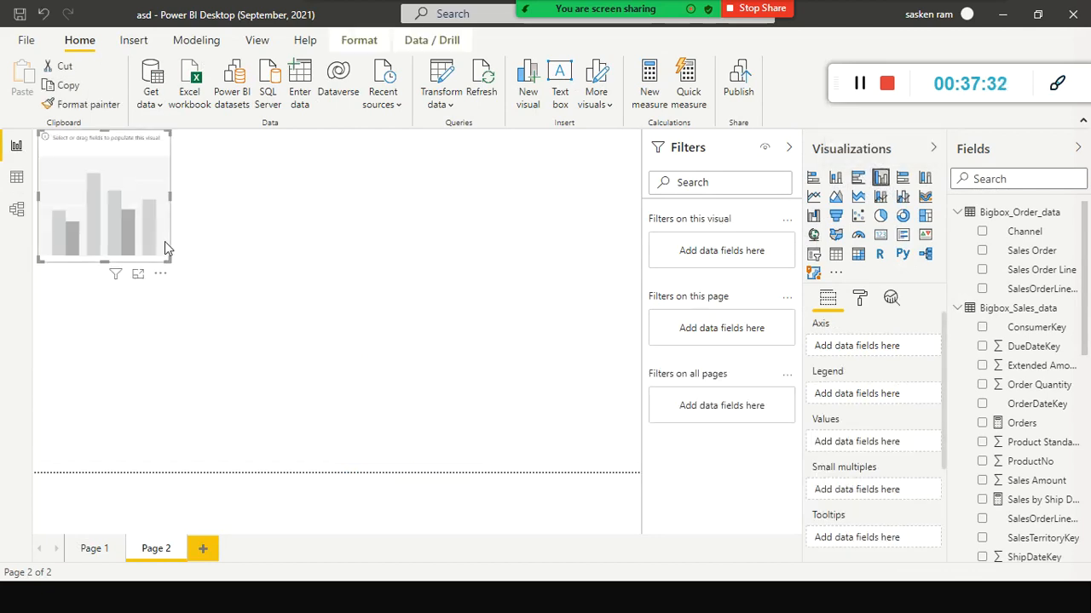
left_click_drag(127, 179, 156, 233)
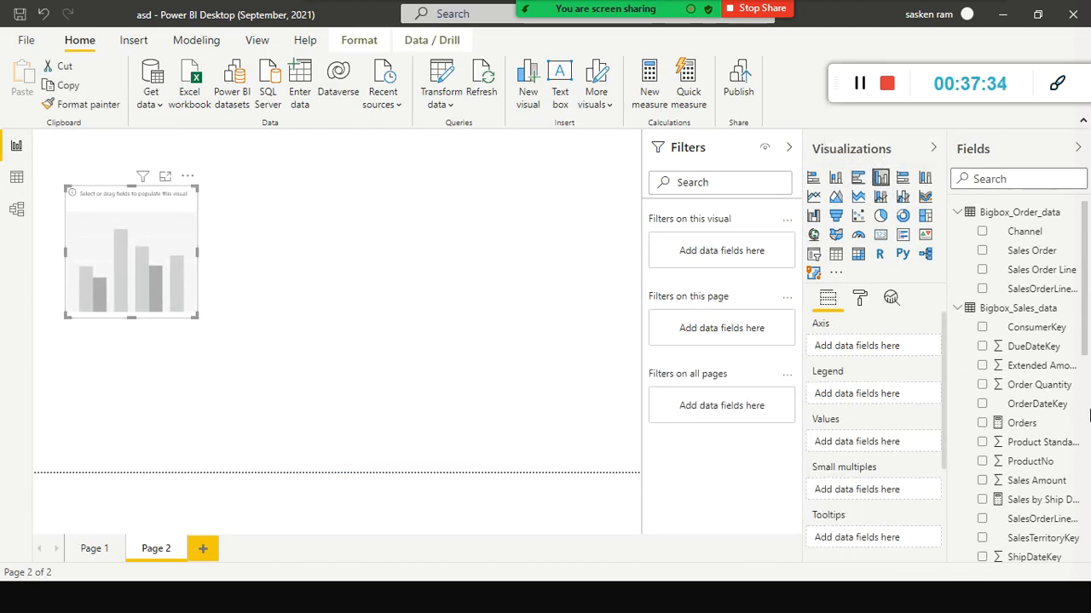
scroll(985, 381, "down", 4)
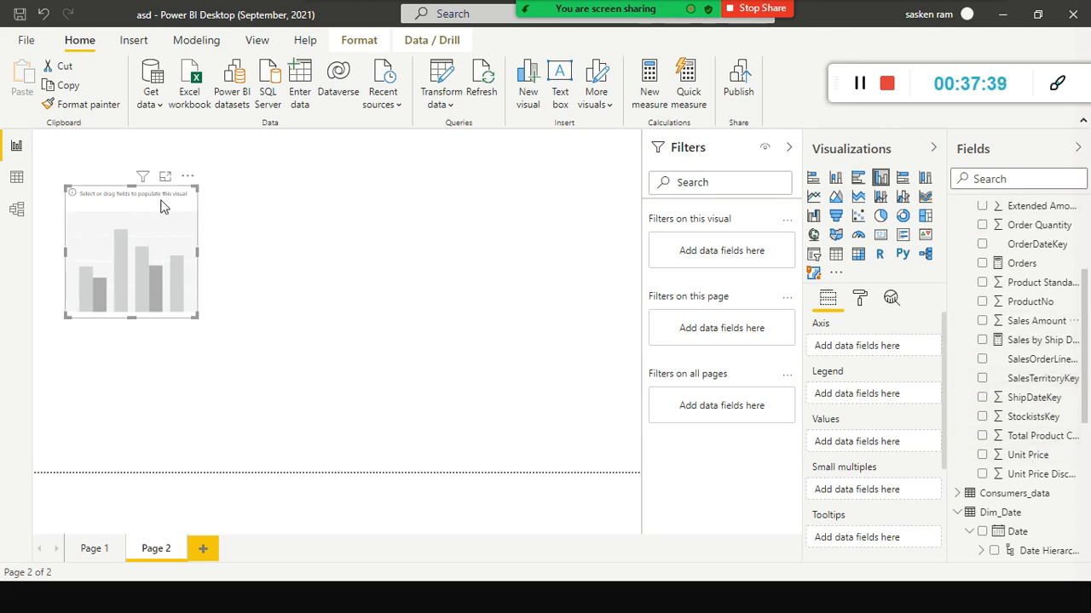
left_click_drag(1019, 324, 130, 236)
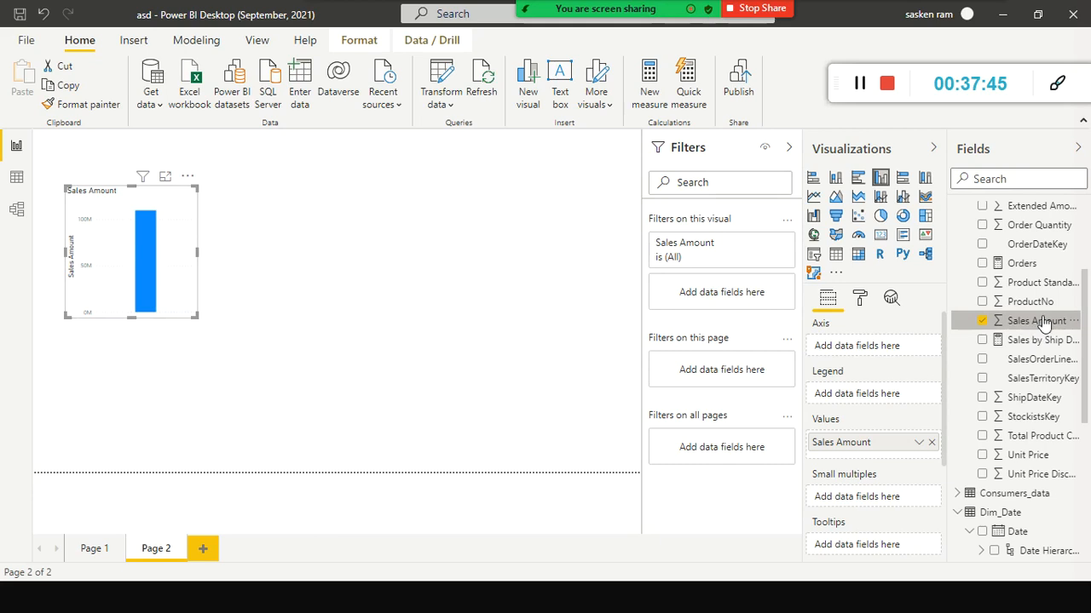
Step: Put Fiscal Year from Dim_Date on the column chart's axis and leave Month out of the legend
scroll(1046, 397, "up", 3)
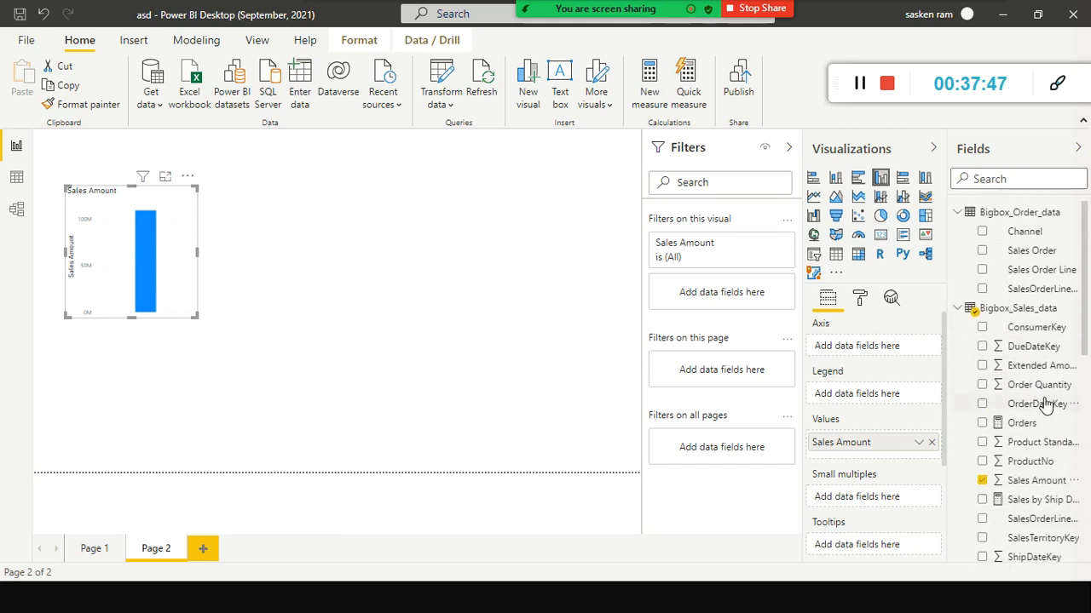
scroll(1047, 404, "down", 7)
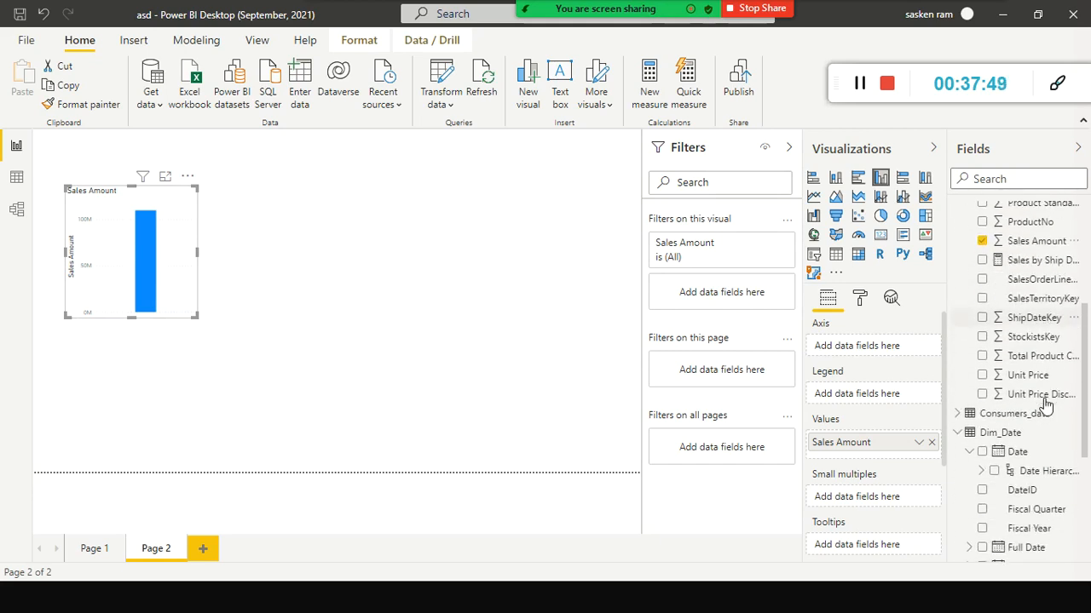
scroll(1045, 410, "down", 1)
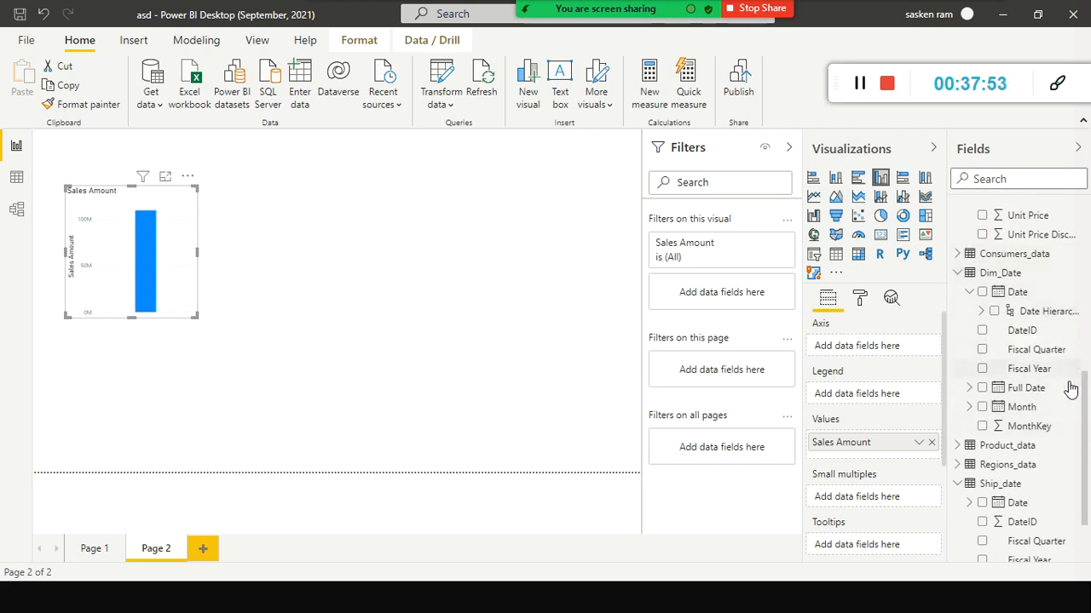
left_click_drag(977, 409, 871, 394)
left_click_drag(1028, 369, 85, 285)
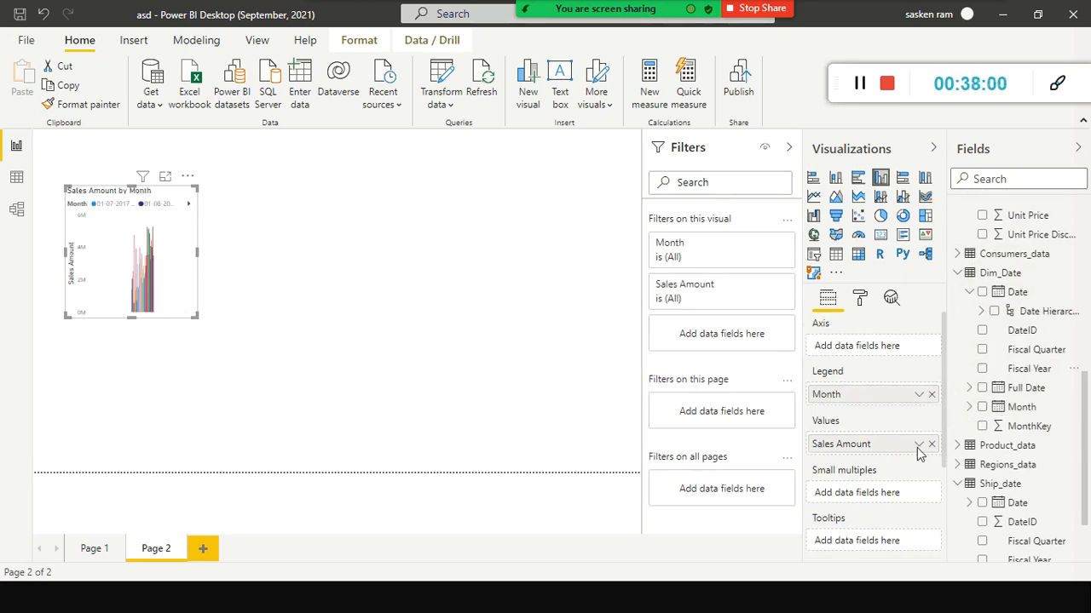
left_click(932, 402)
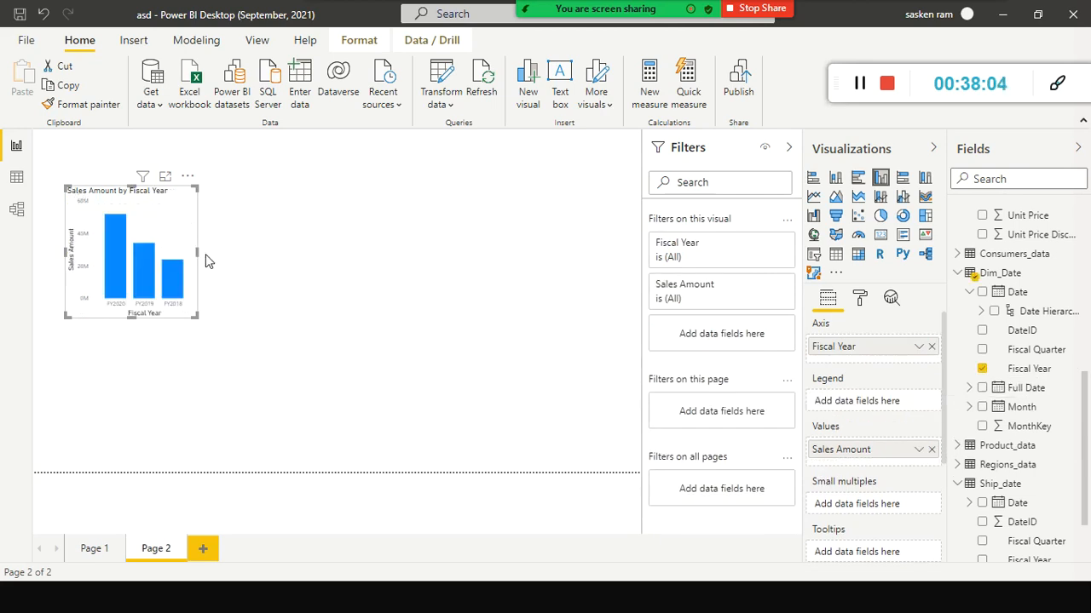
Step: Widen the fiscal year chart to about twice its width and move it down to the page's vertical middle
left_click_drag(206, 254, 290, 255)
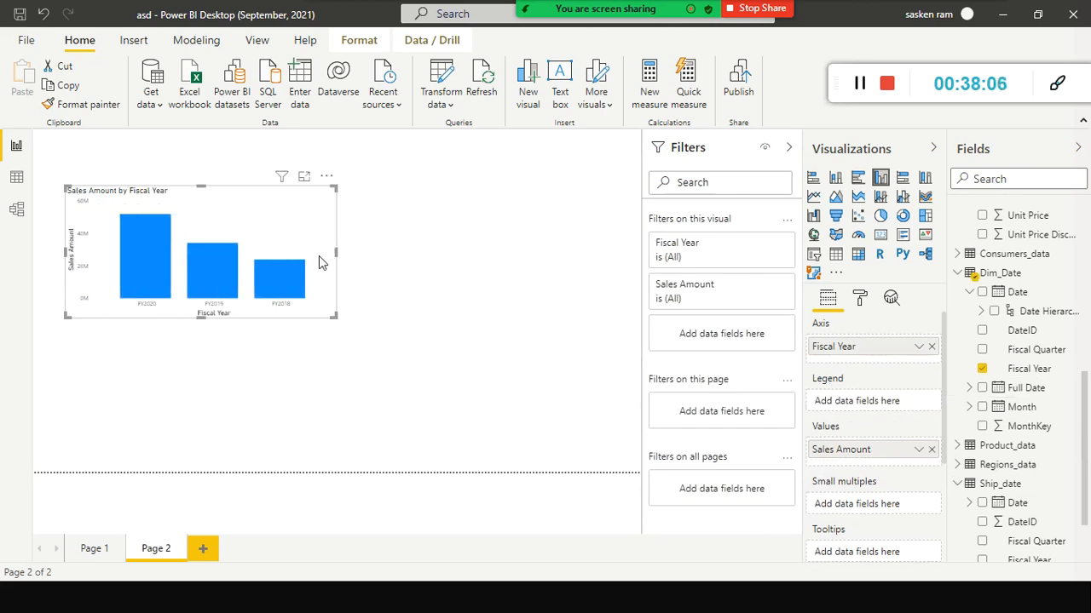
left_click_drag(240, 213, 245, 293)
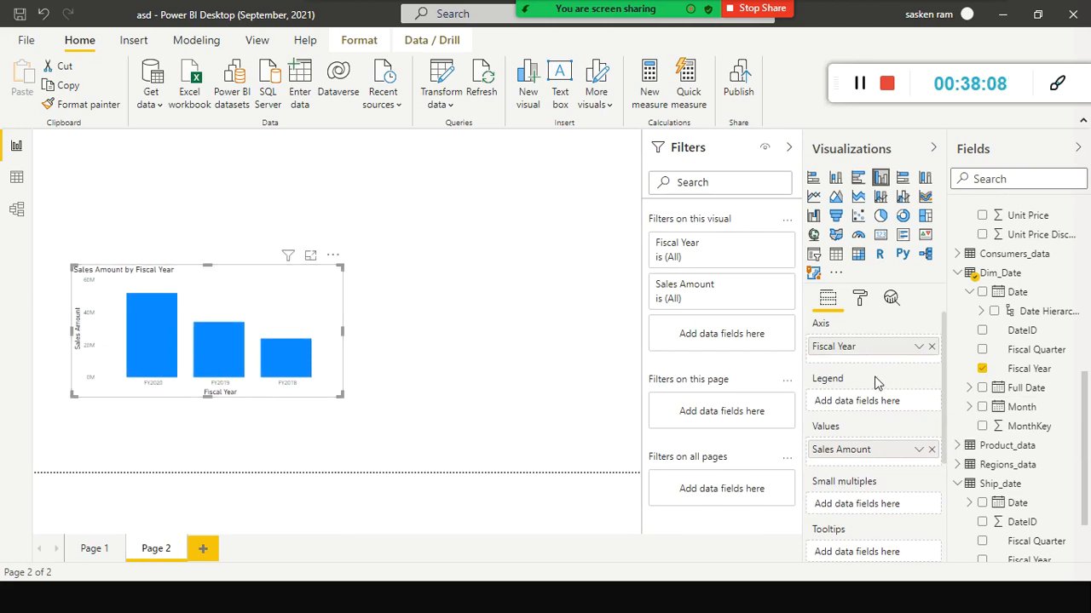
Step: Change the chart's title text to "Sales Amount by Fiscal Year by Order Date"
left_click(860, 297)
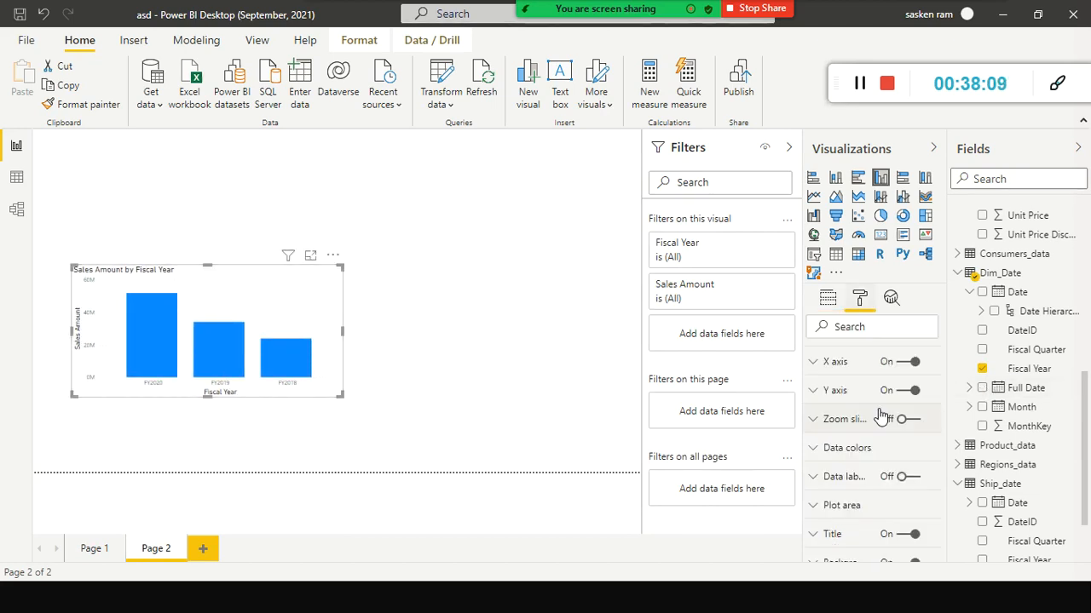
scroll(881, 424, "down", 3)
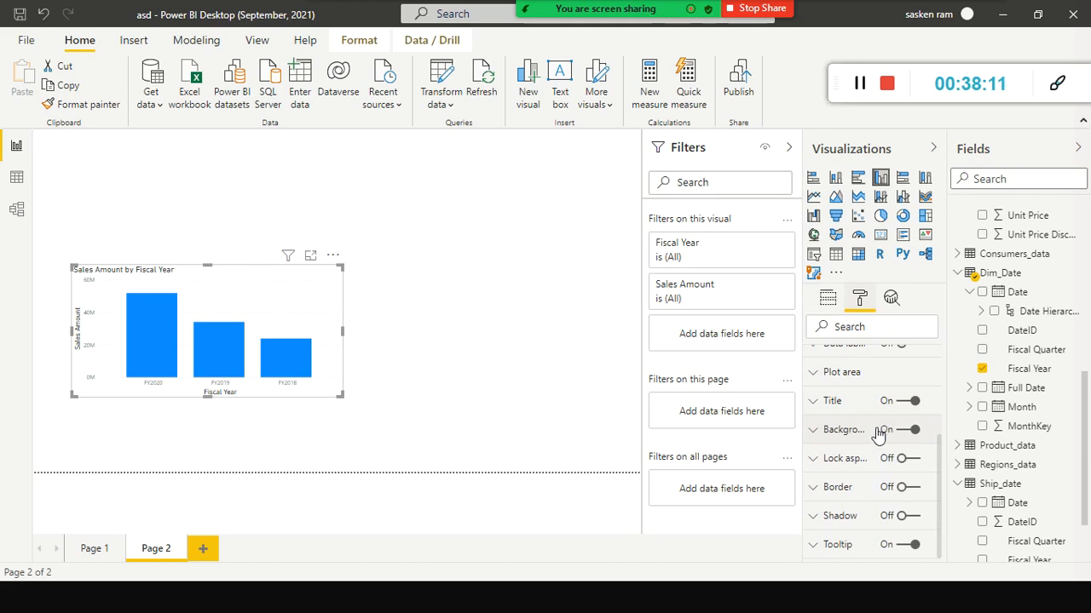
left_click(812, 402)
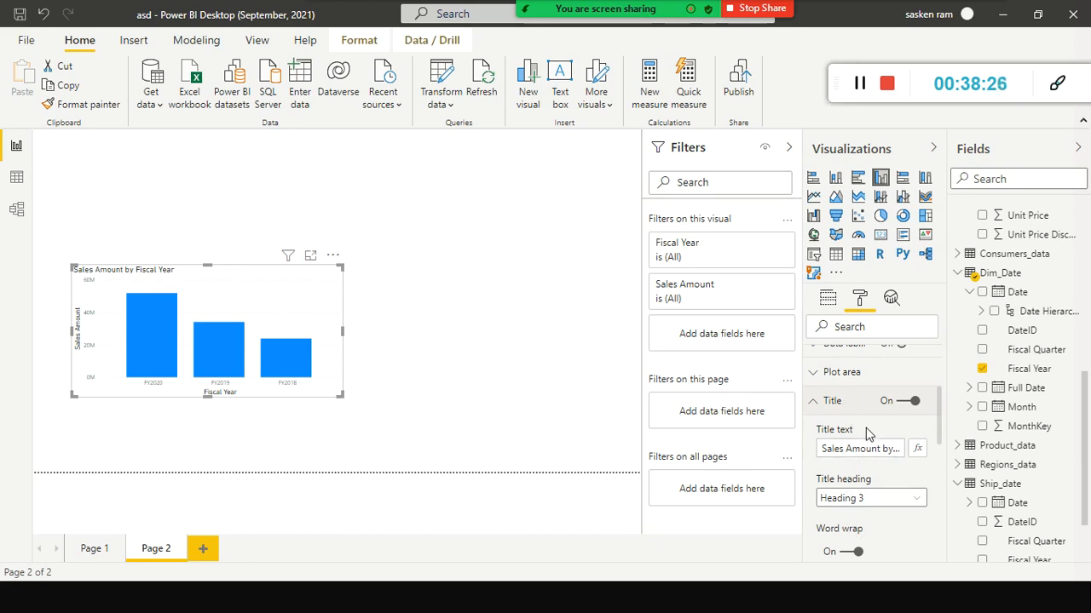
scroll(865, 430, "down", 3)
left_click(868, 369)
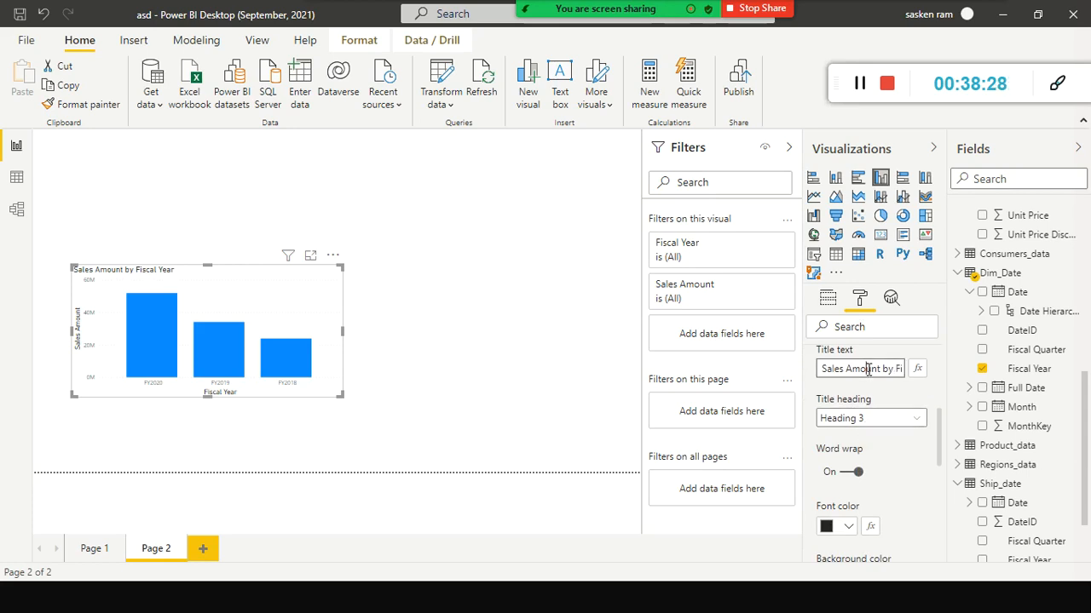
key("End")
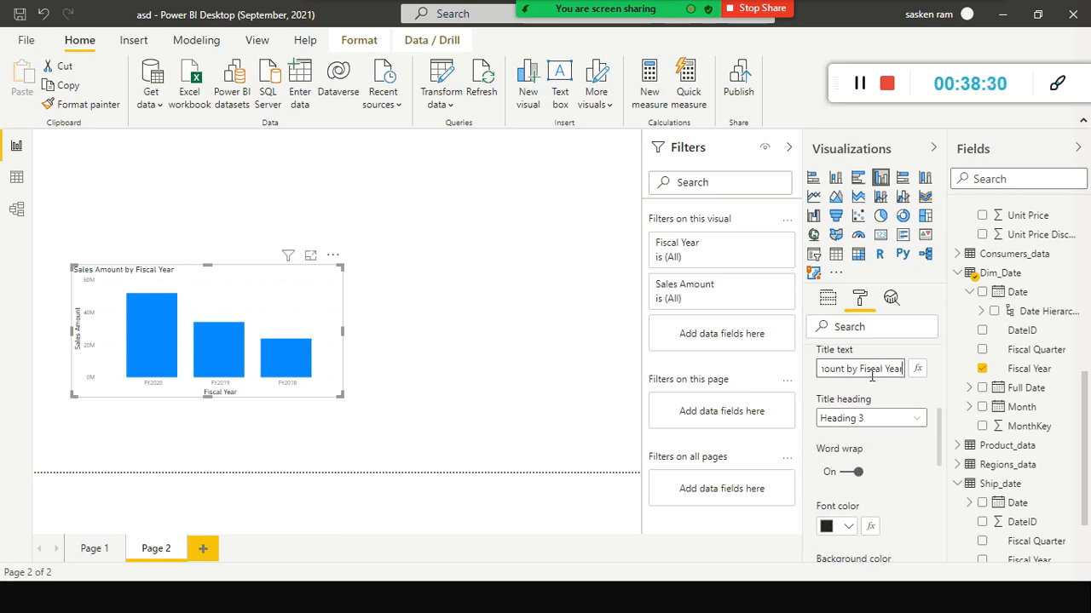
type("by")
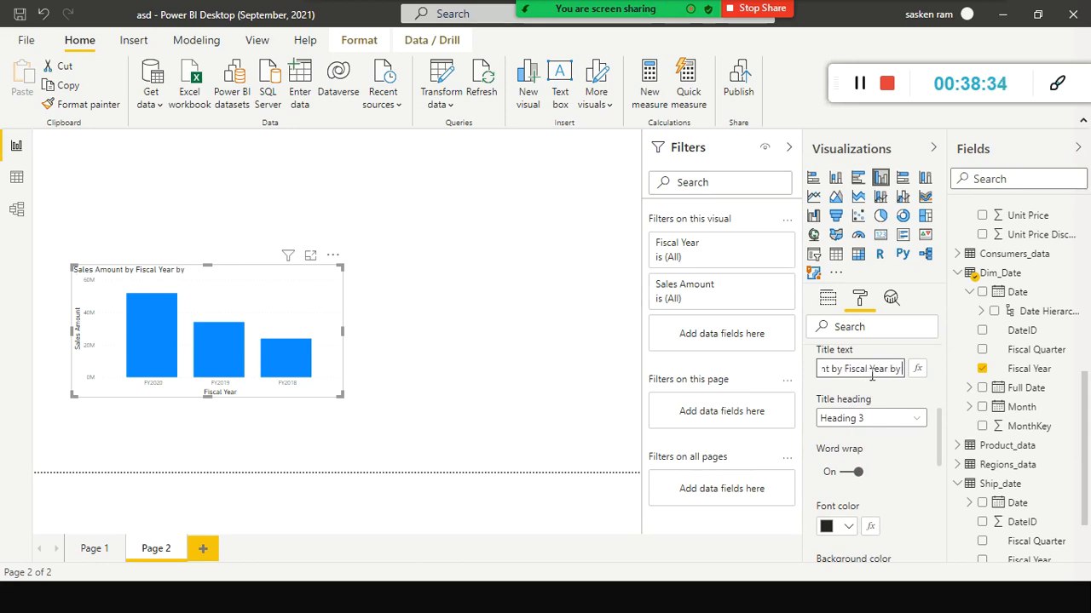
type(" Order")
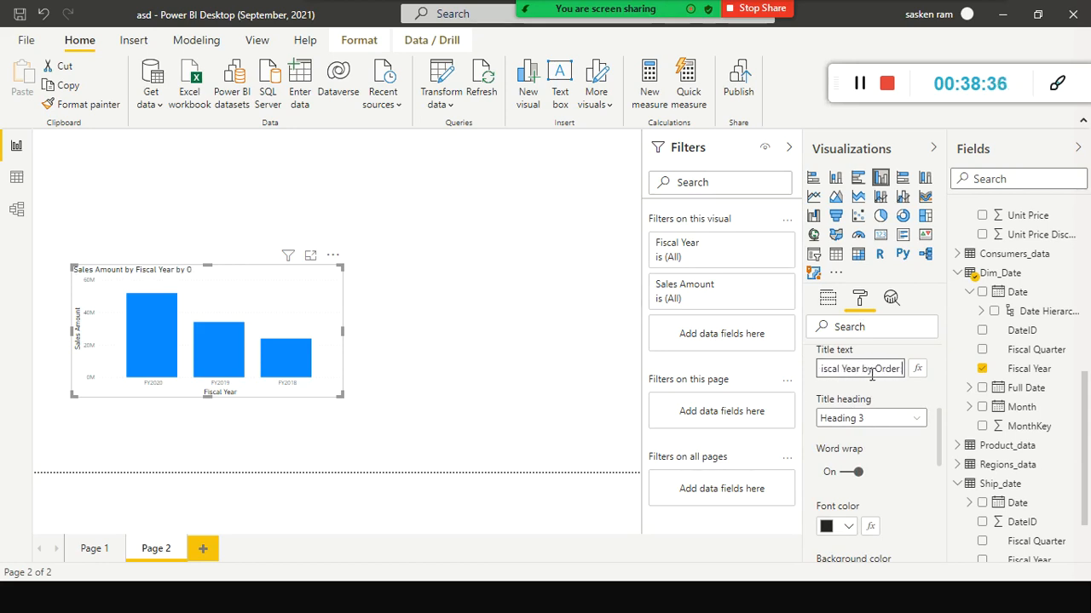
type(" D")
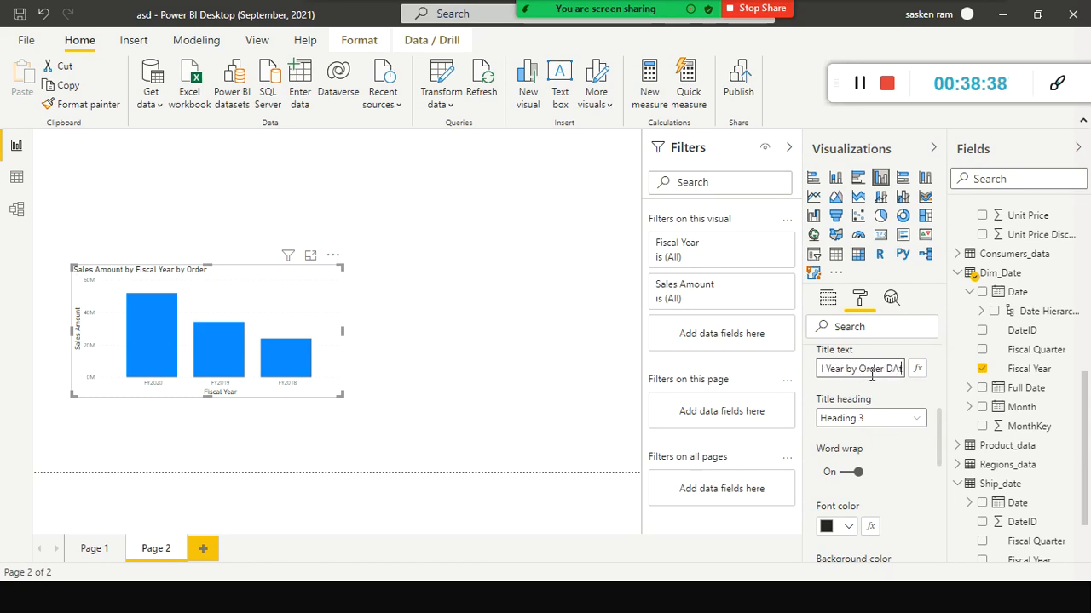
type("ate")
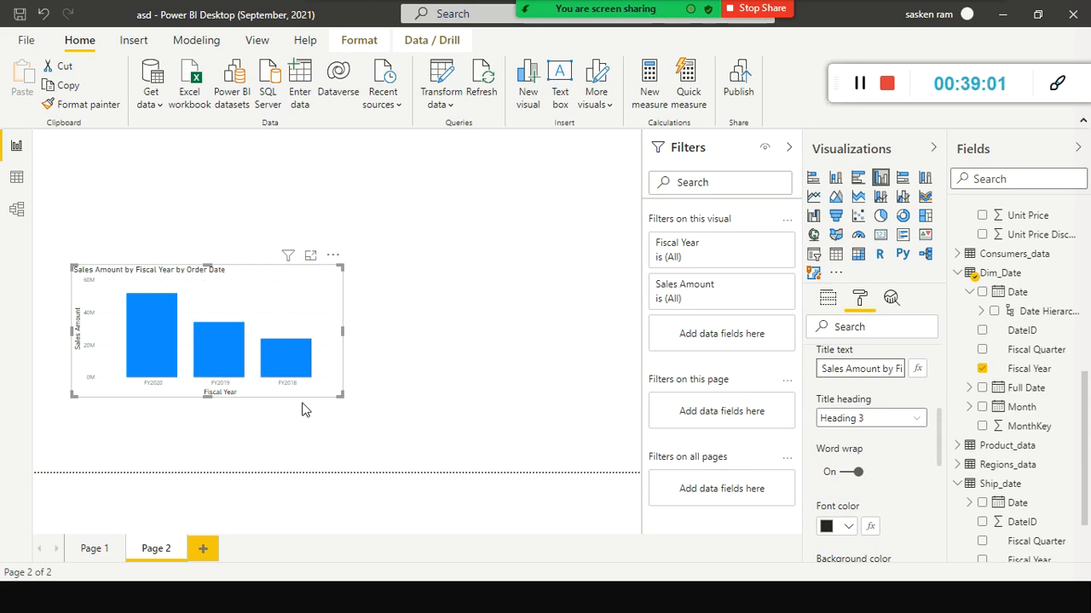
left_click(629, 346)
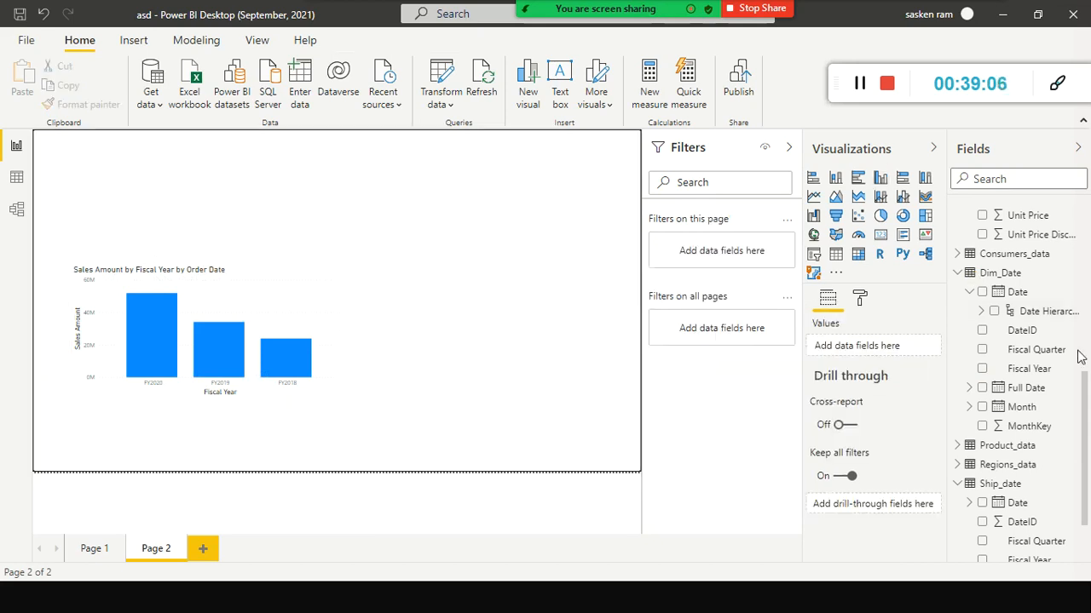
Step: Add a second clustered column chart to the right of the first one, with Sales Amount from Bigbox_Sales_data as its values
scroll(992, 371, "down", 2)
scroll(1004, 390, "up", 1)
scroll(1004, 390, "up", 1)
scroll(988, 401, "down", 3)
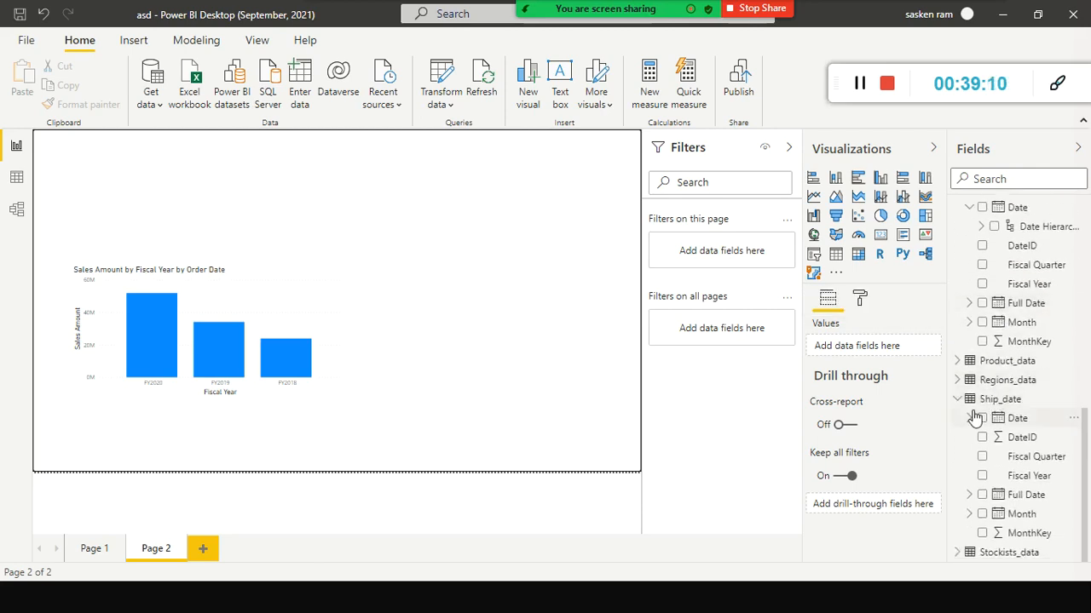
scroll(978, 414, "up", 5)
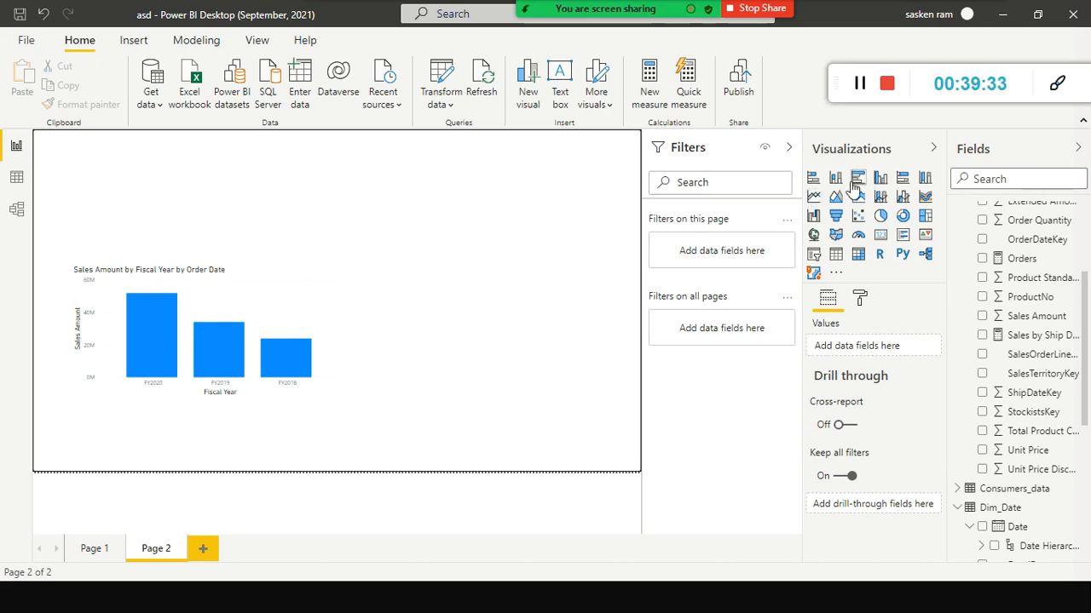
left_click(879, 183)
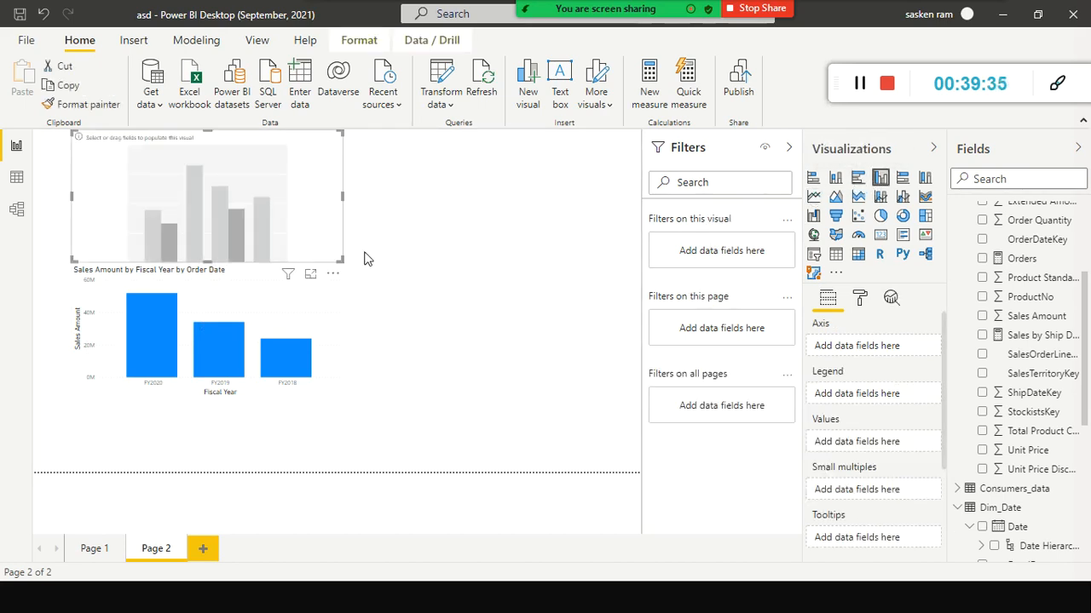
left_click_drag(345, 202, 635, 274)
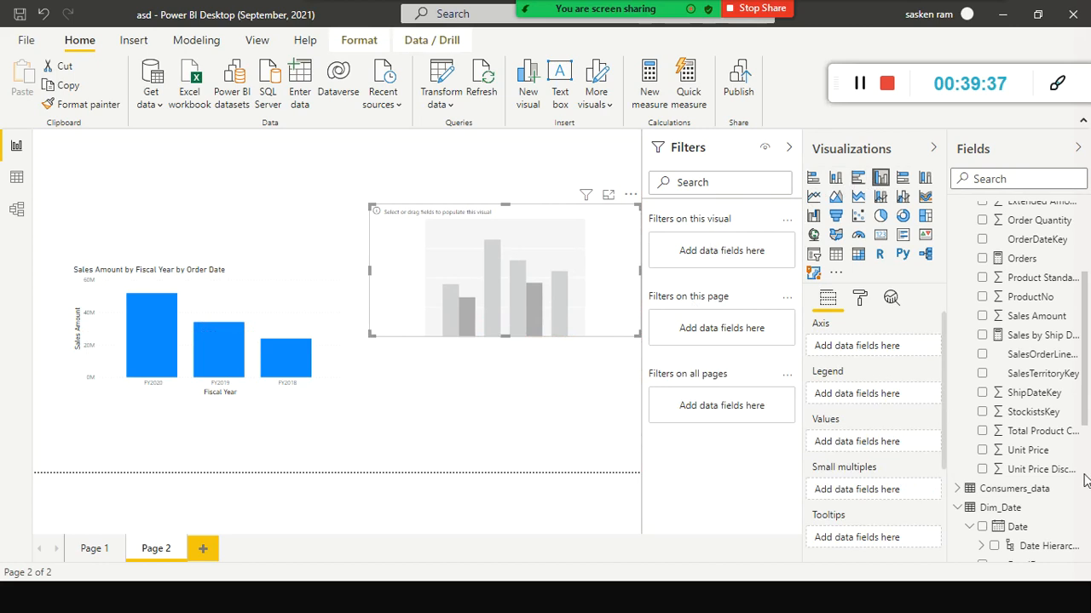
left_click(982, 315)
left_click_drag(389, 257, 443, 238)
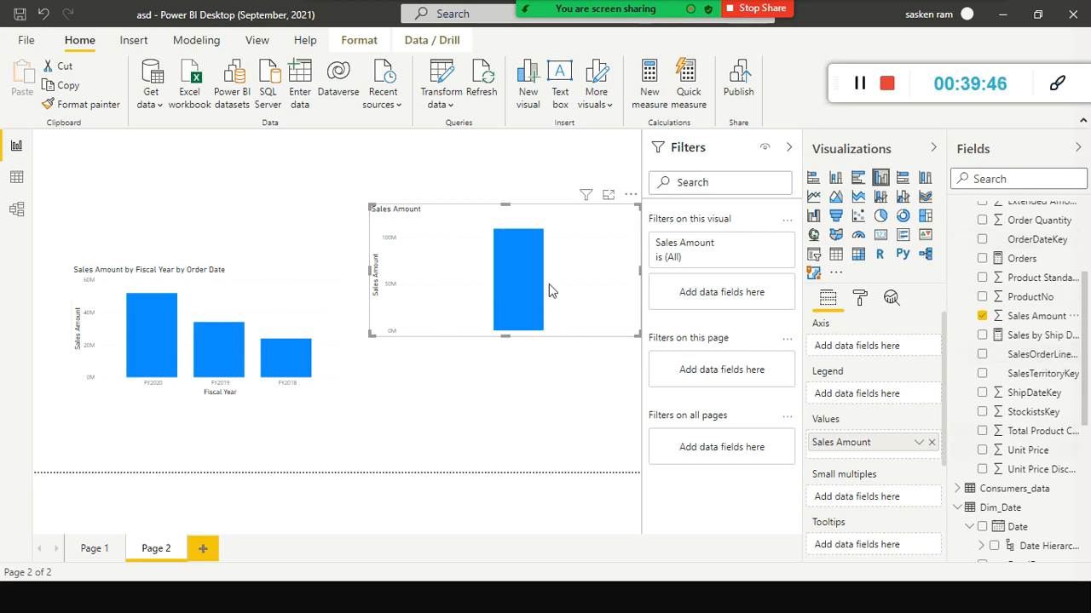
scroll(1074, 341, "up", 3)
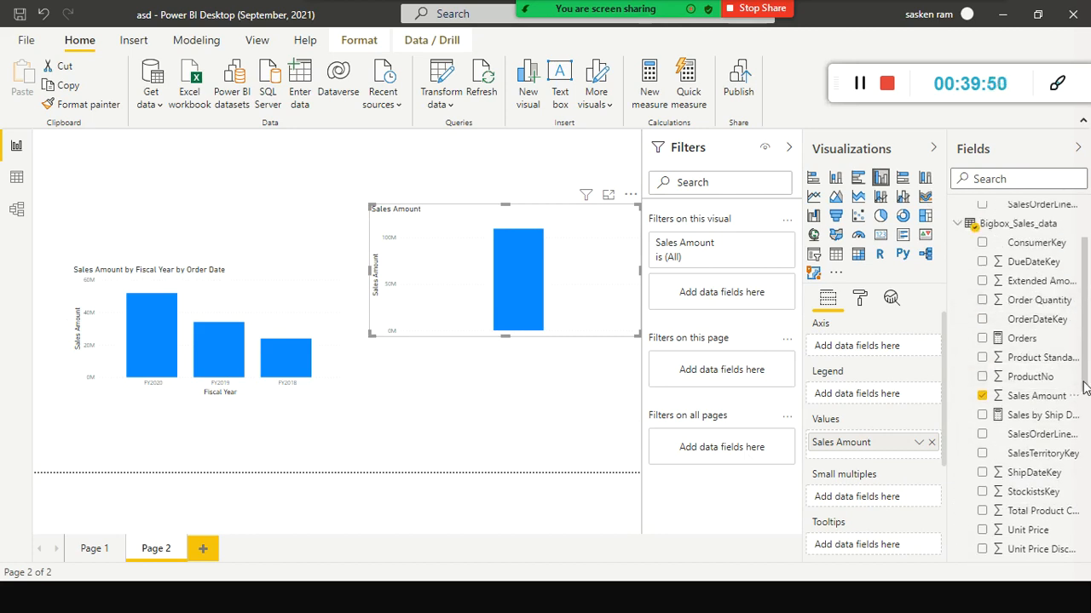
scroll(1083, 387, "down", 3)
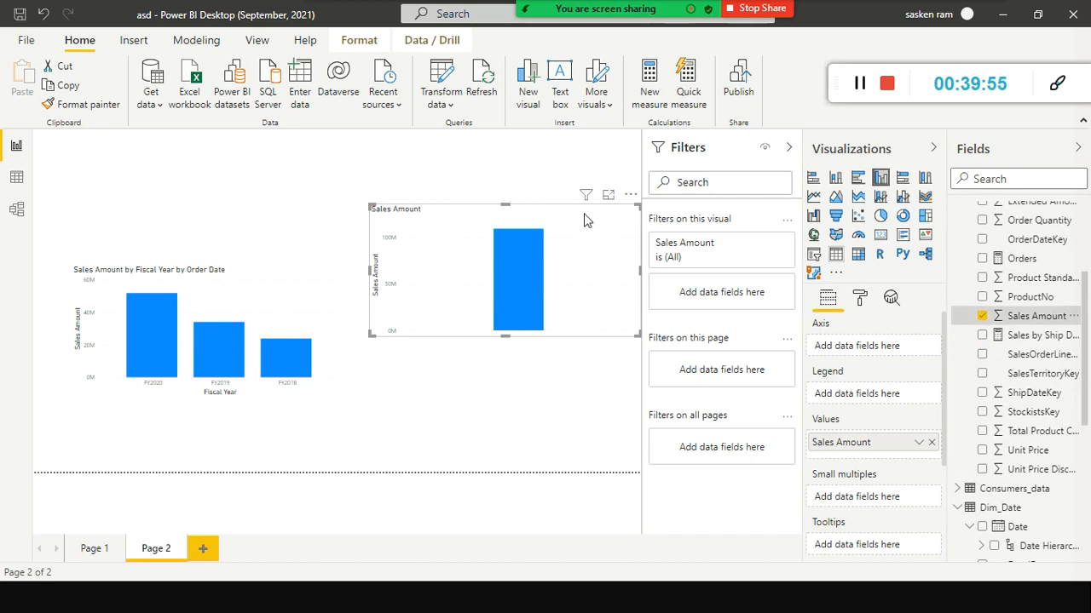
Step: Move the Sales Amount column chart slightly closer to the fiscal year chart and deselect it
left_click_drag(553, 227, 534, 227)
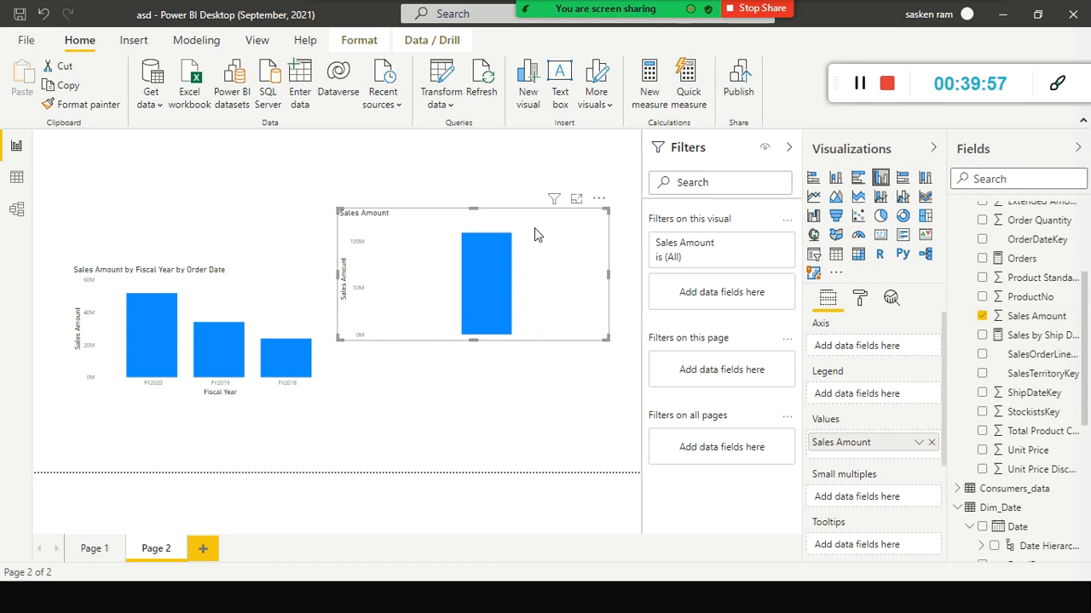
left_click(537, 167)
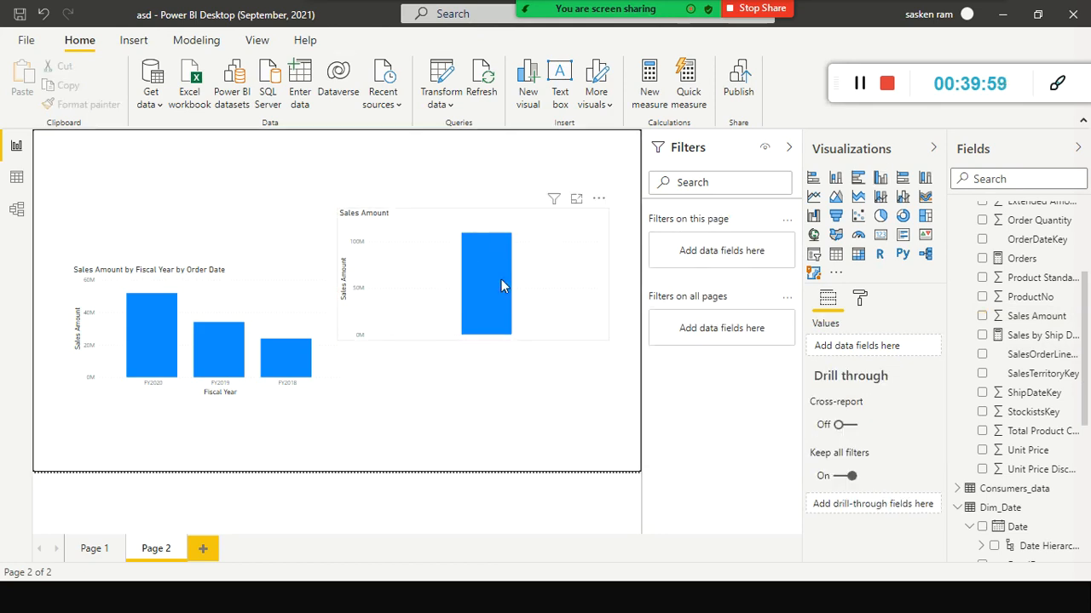
Step: Examine the active relationship between Dim_Date and Bigbox_Sales_data in the model diagram, and return to the report
left_click(16, 213)
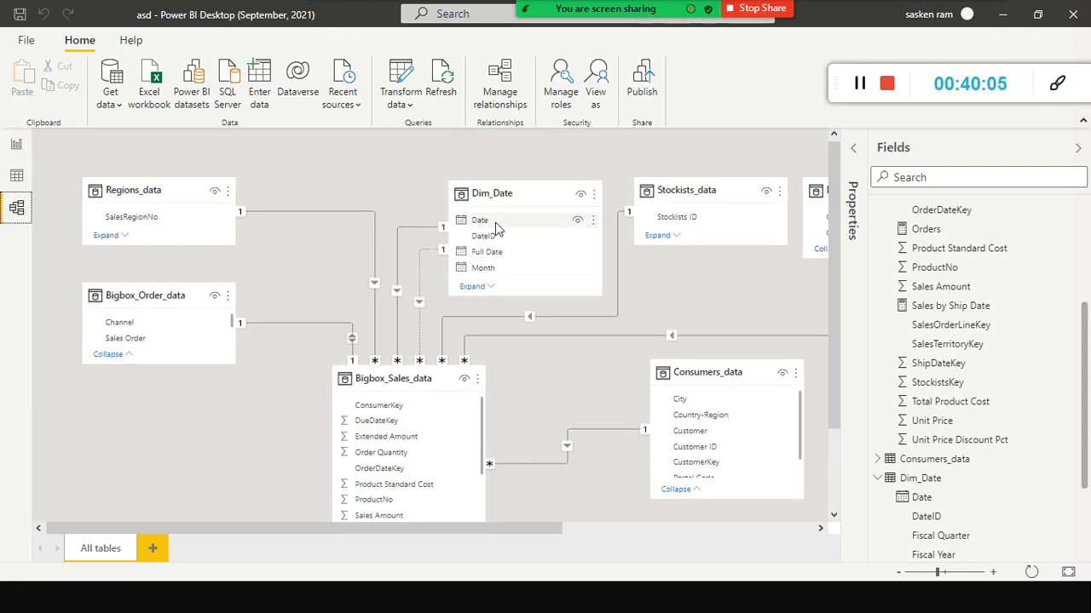
left_click(431, 227)
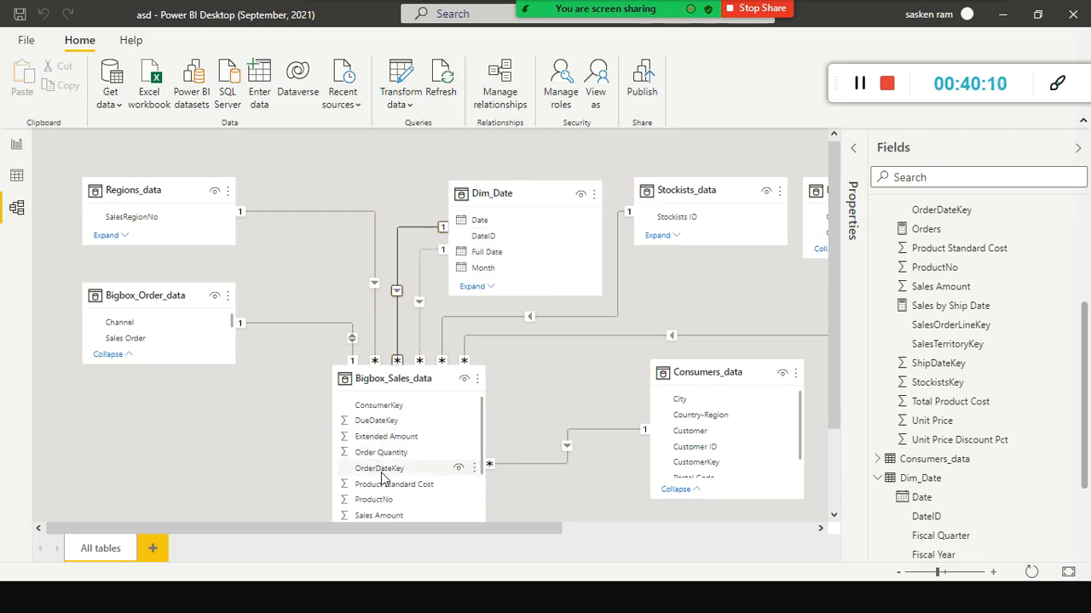
scroll(720, 234, "down", 2)
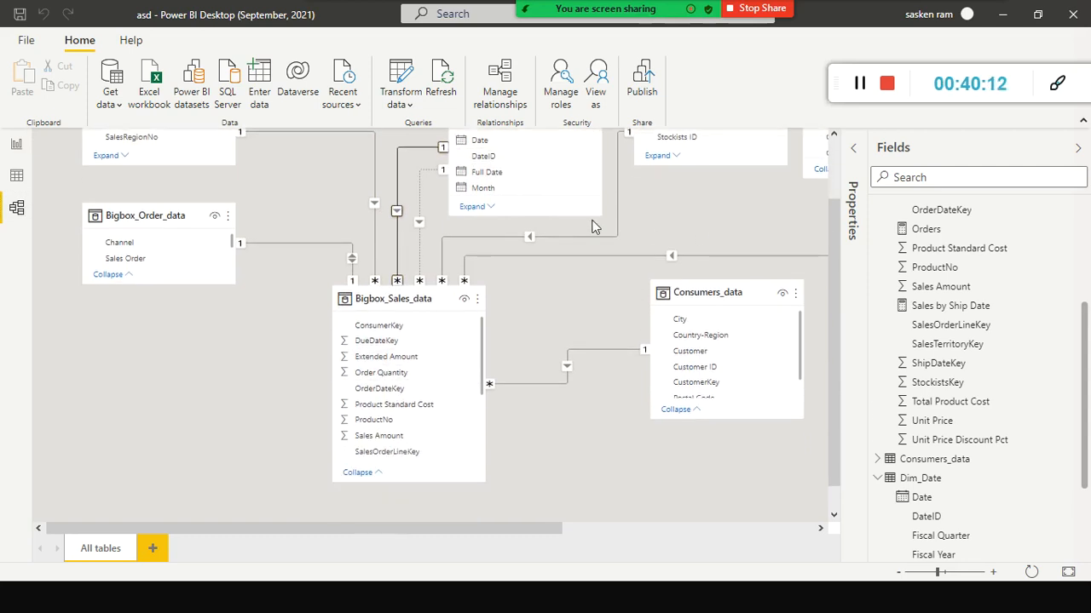
left_click(16, 144)
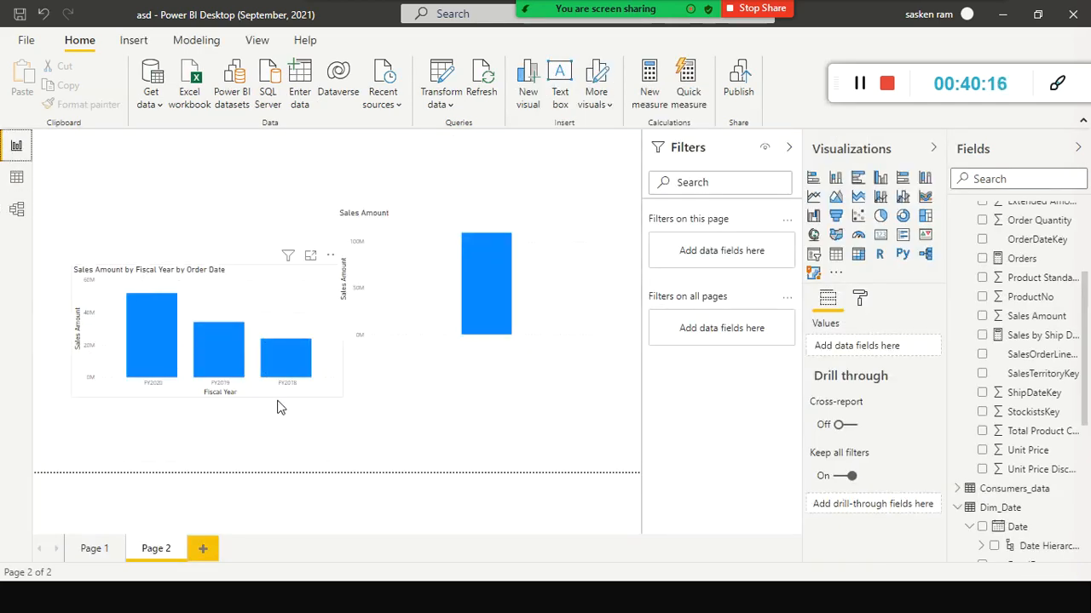
Step: Examine the inactive model relationship linking DateID in Dim_Date to ShipDateKey in Bigbox_Sales_data
left_click(16, 208)
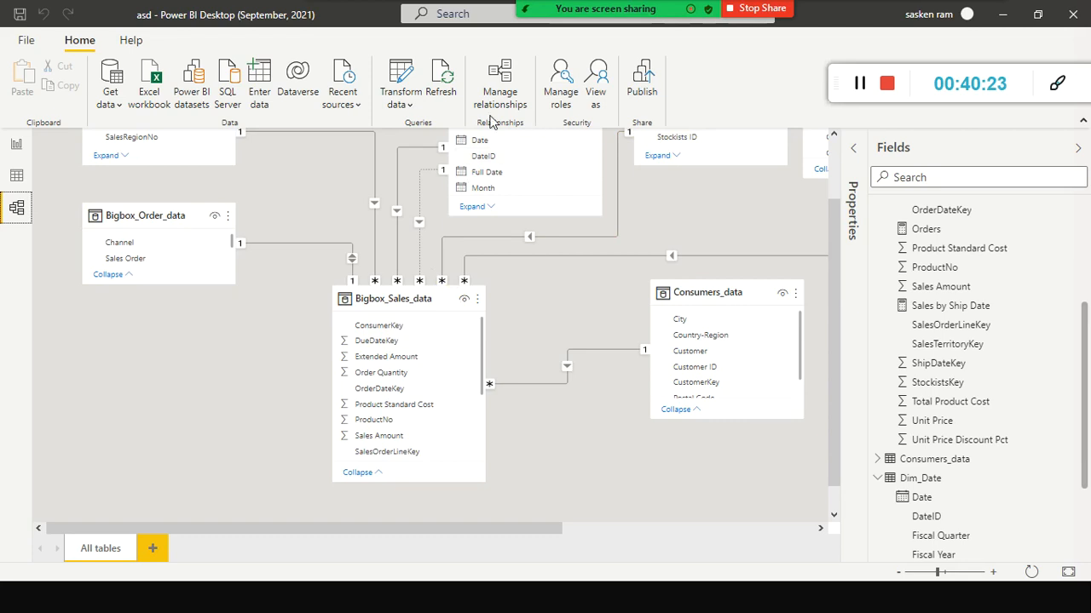
scroll(430, 362, "down", 2)
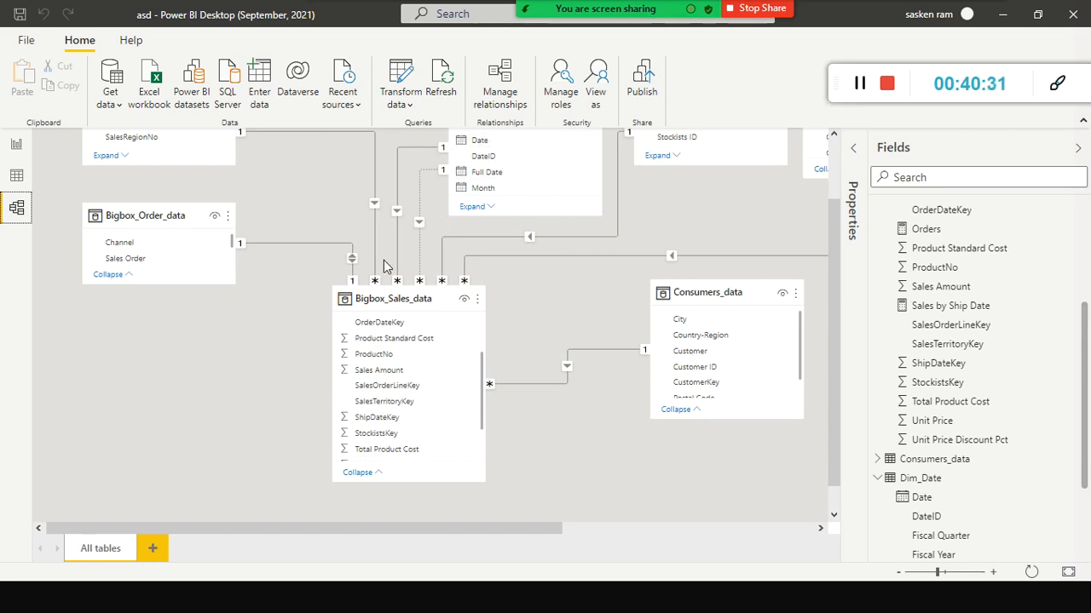
scroll(390, 388, "up", 2)
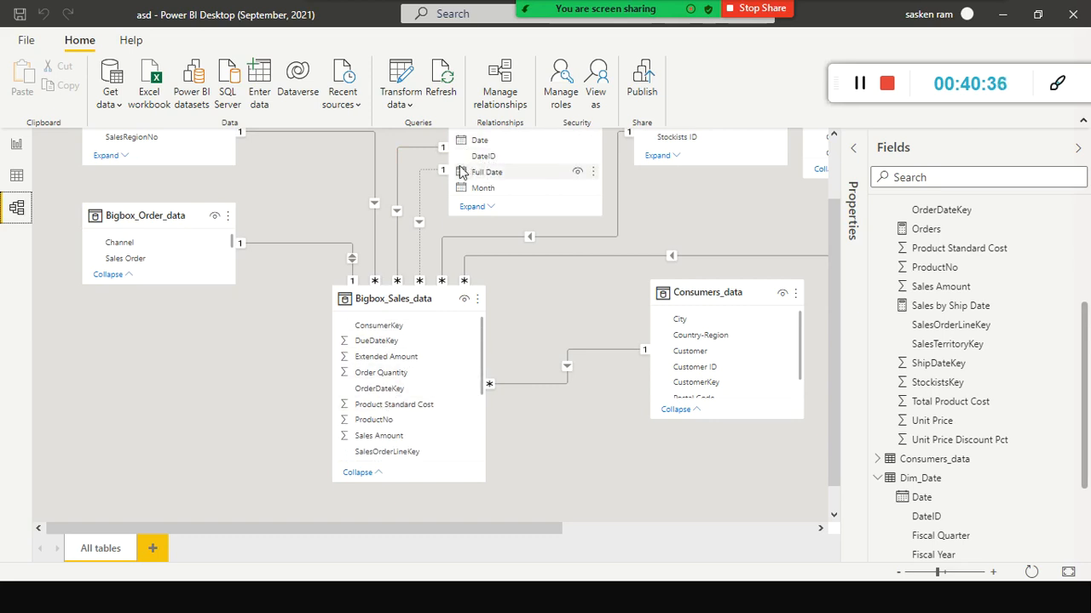
scroll(467, 175, "down", 1)
scroll(430, 298, "down", 2)
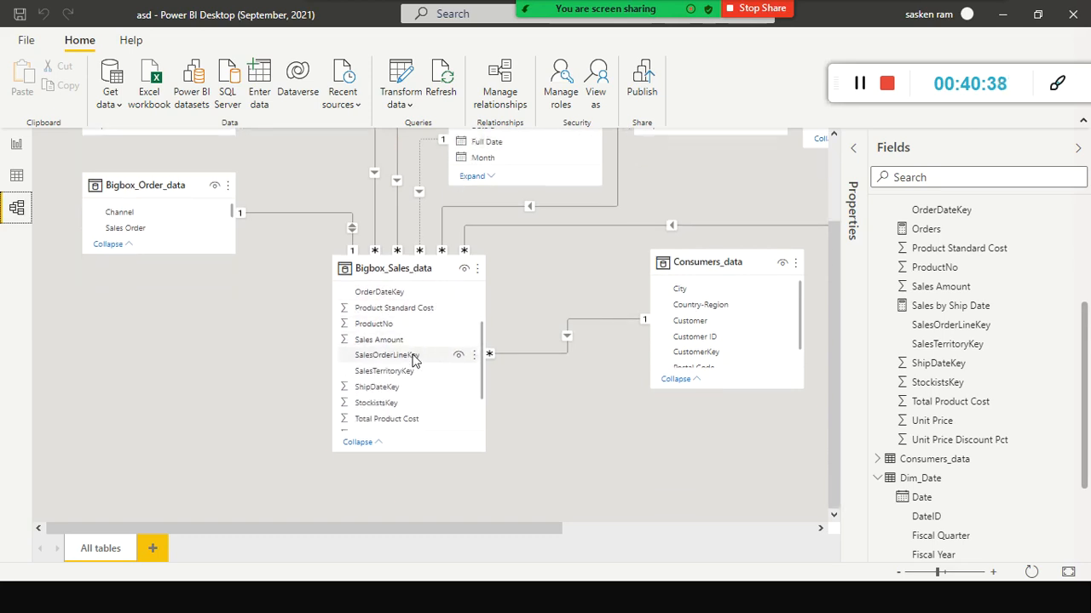
scroll(415, 356, "down", 2)
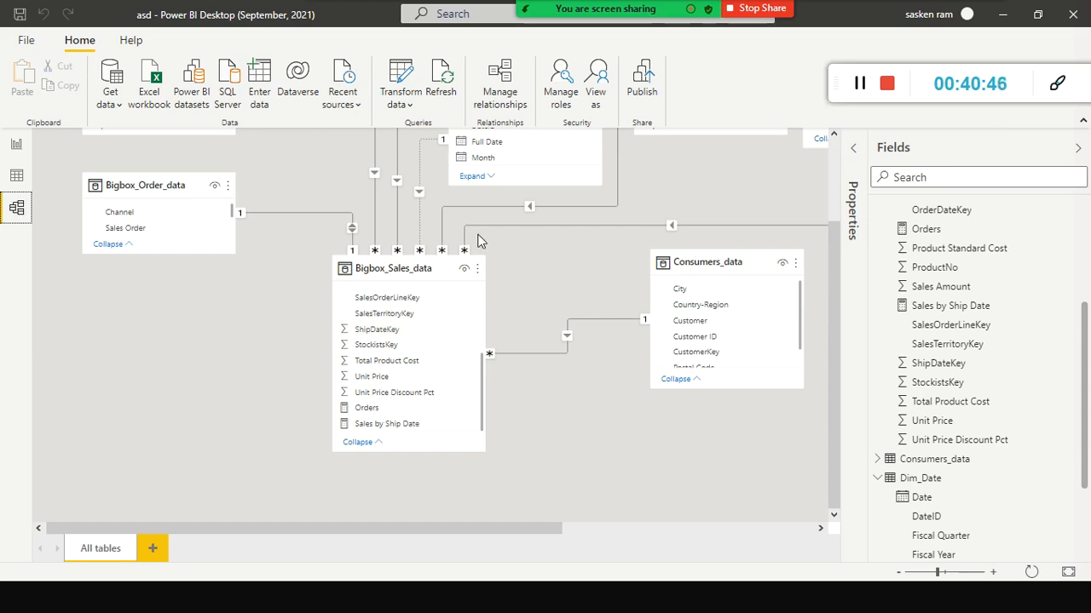
scroll(392, 239, "up", 3)
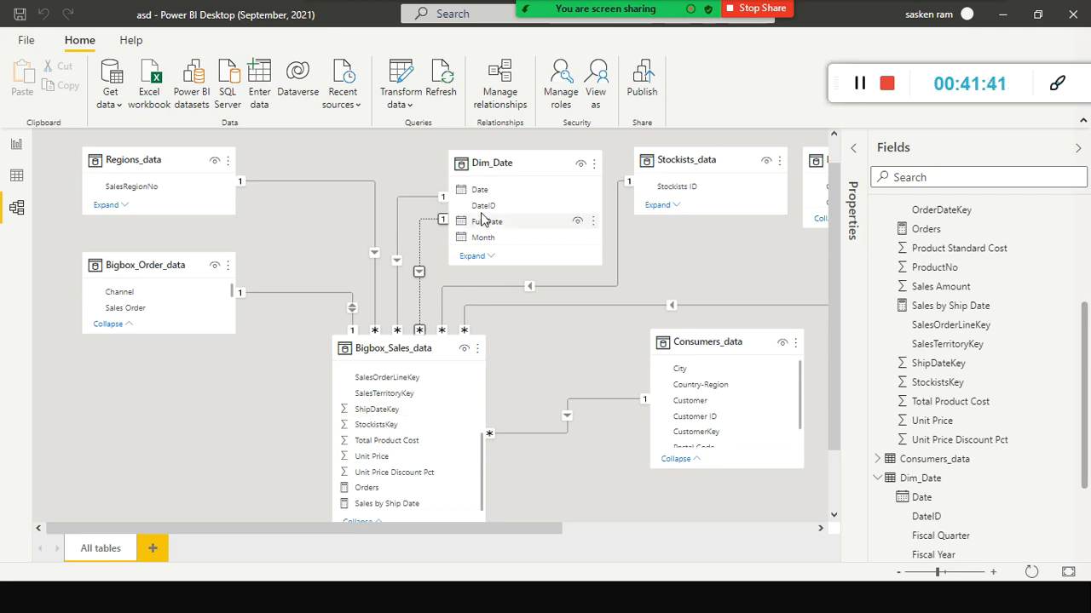
scroll(412, 392, "up", 2)
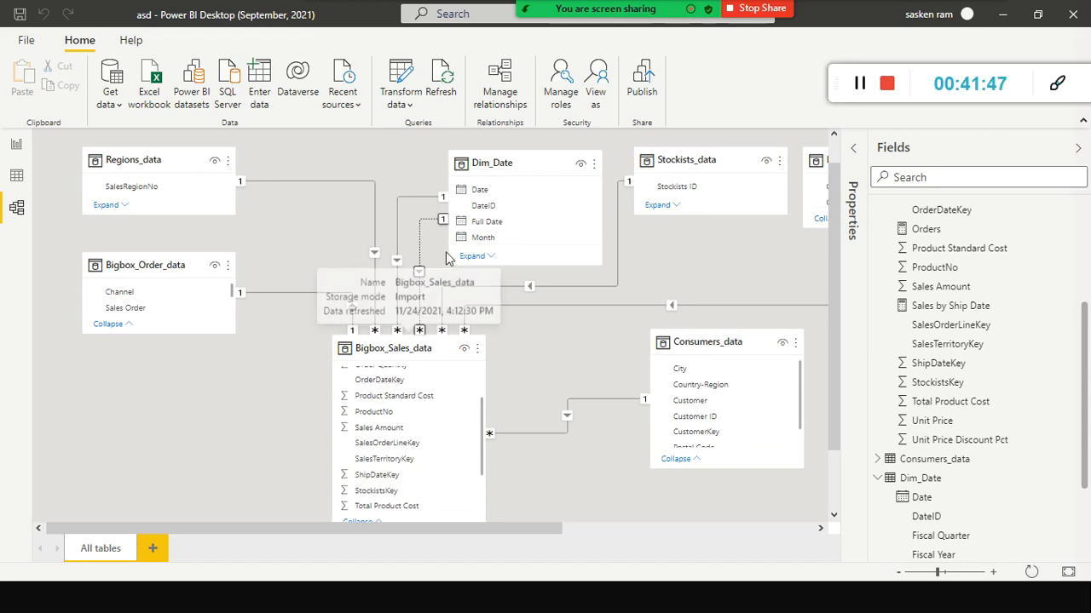
scroll(401, 419, "down", 2)
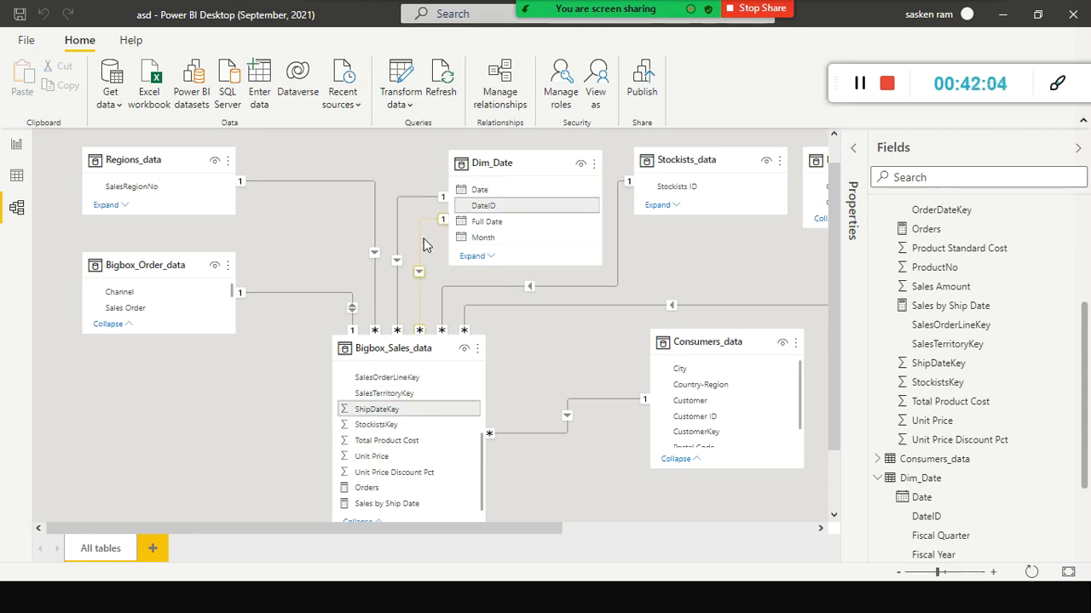
Step: Back in the report, review which Dim_Date and Bigbox_Sales_data fields the "Sales Amount by Fiscal Year by Order Date" chart uses
left_click(16, 146)
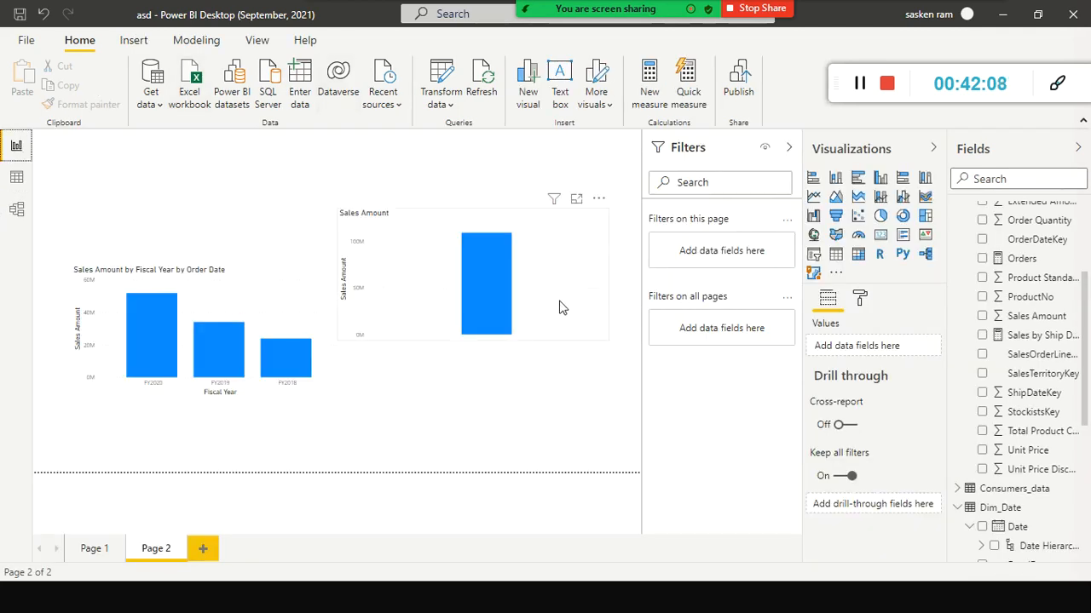
scroll(1078, 418, "down", 3)
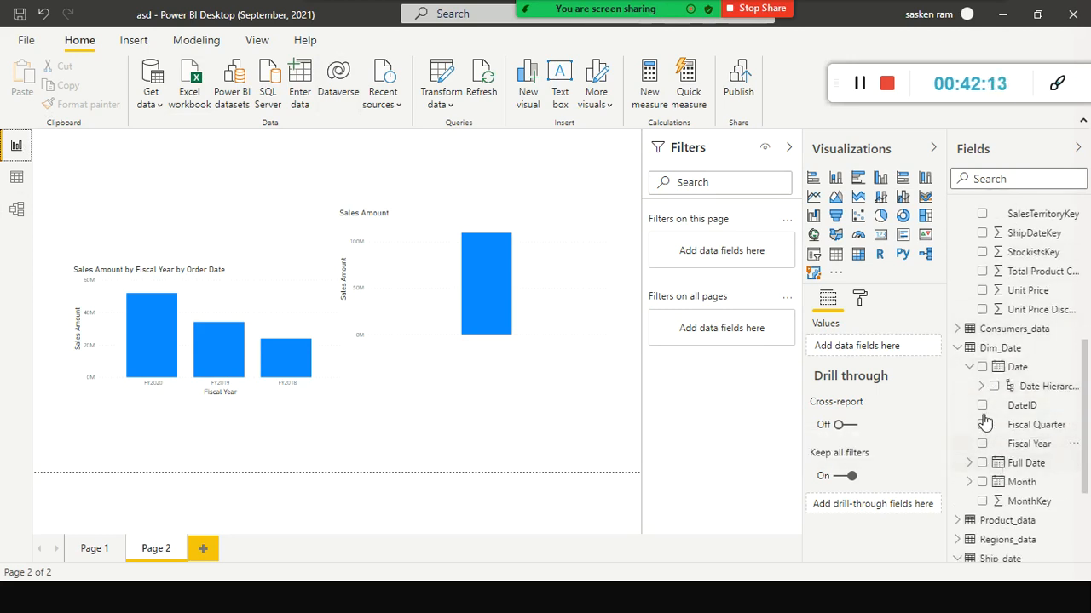
scroll(984, 351, "up", 8)
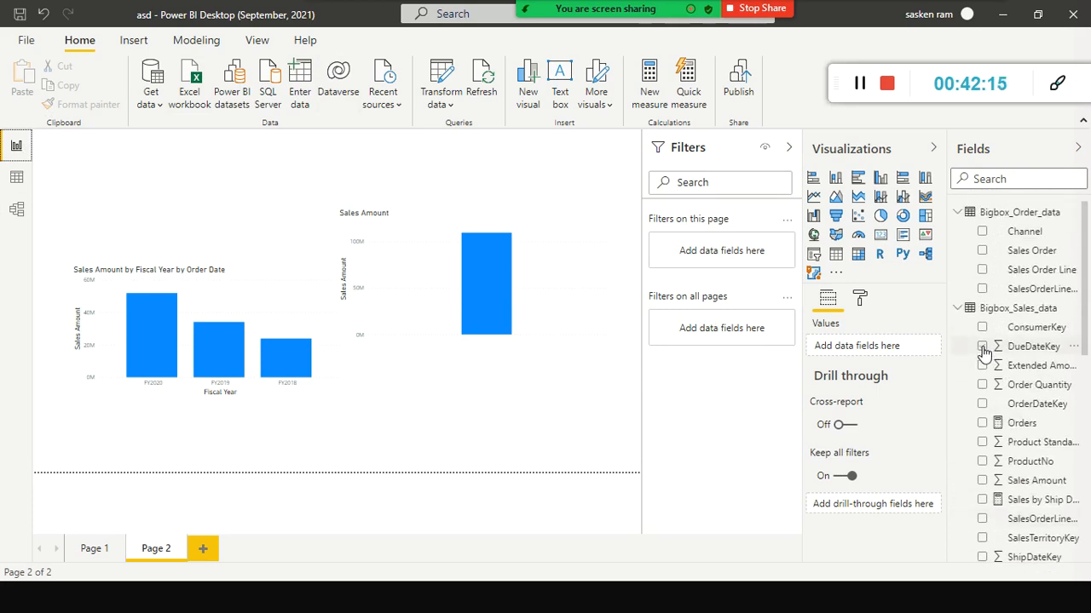
scroll(984, 351, "down", 8)
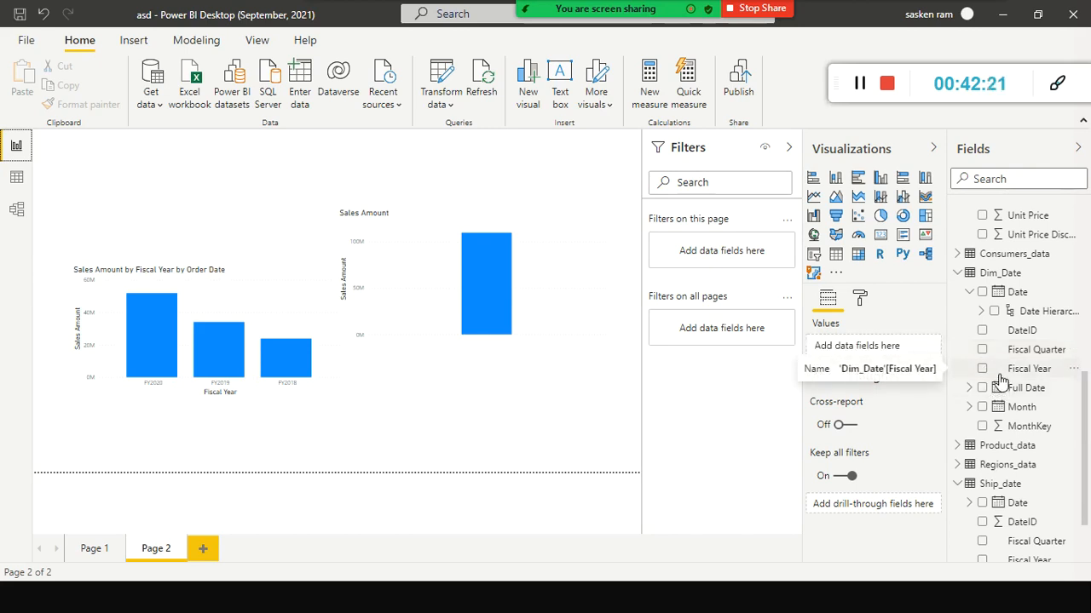
left_click(230, 283)
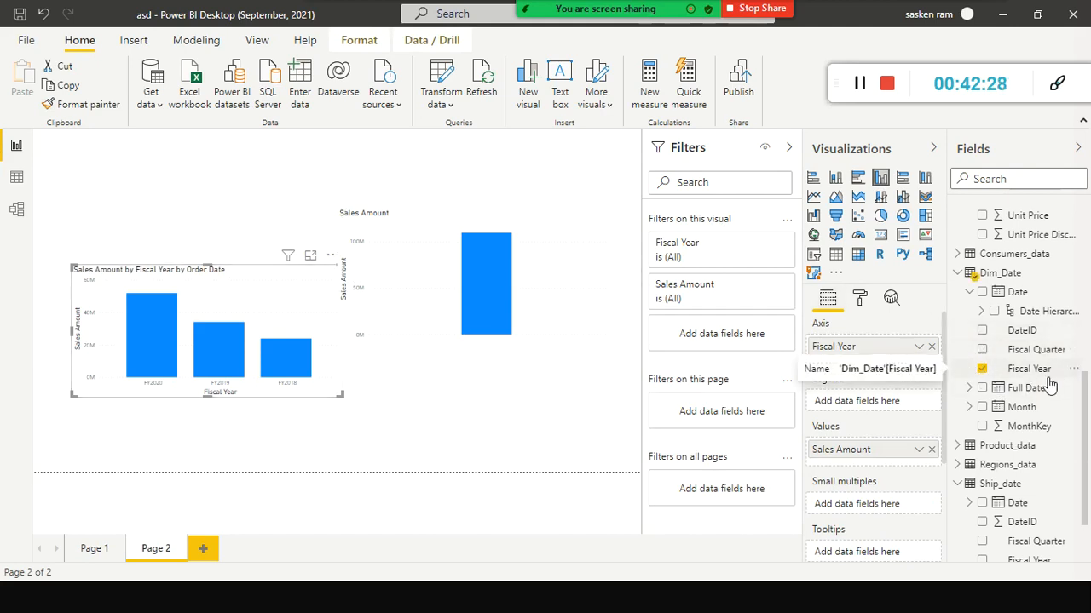
scroll(1050, 384, "up", 6)
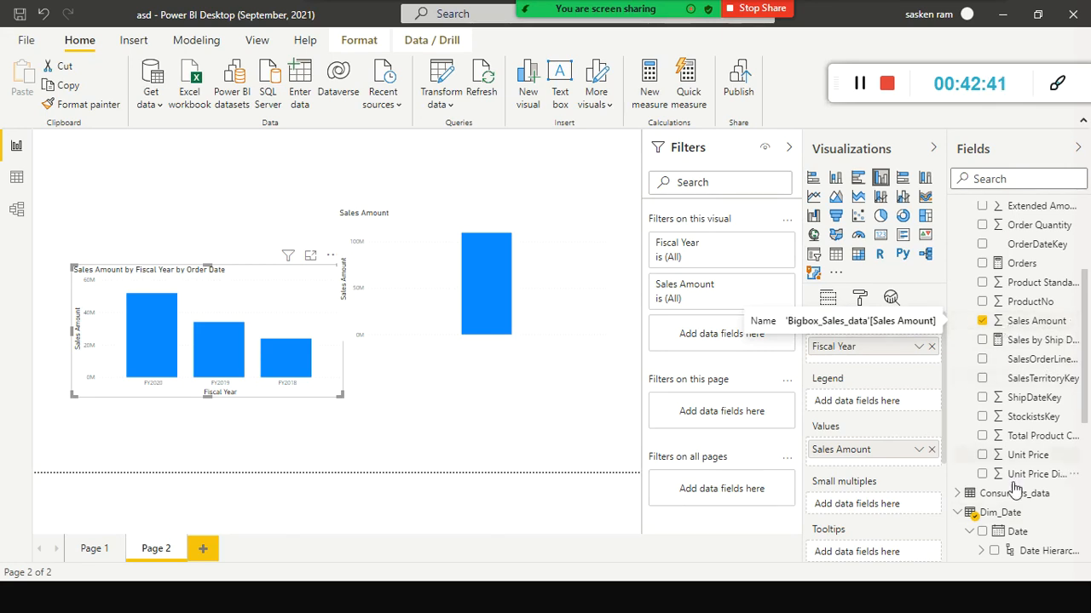
scroll(1014, 499, "down", 3)
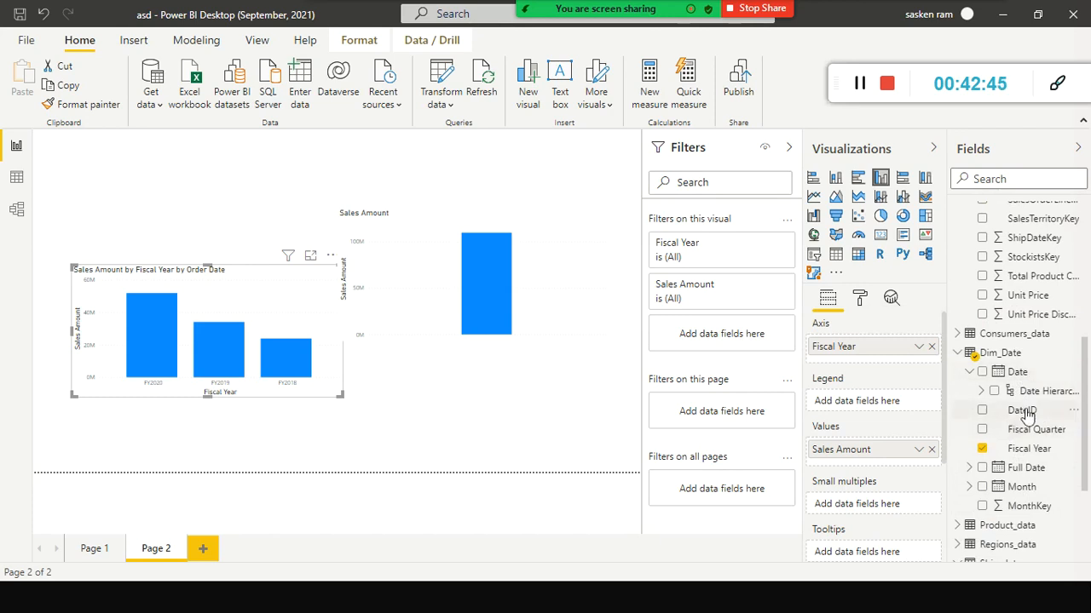
scroll(1049, 388, "up", 4)
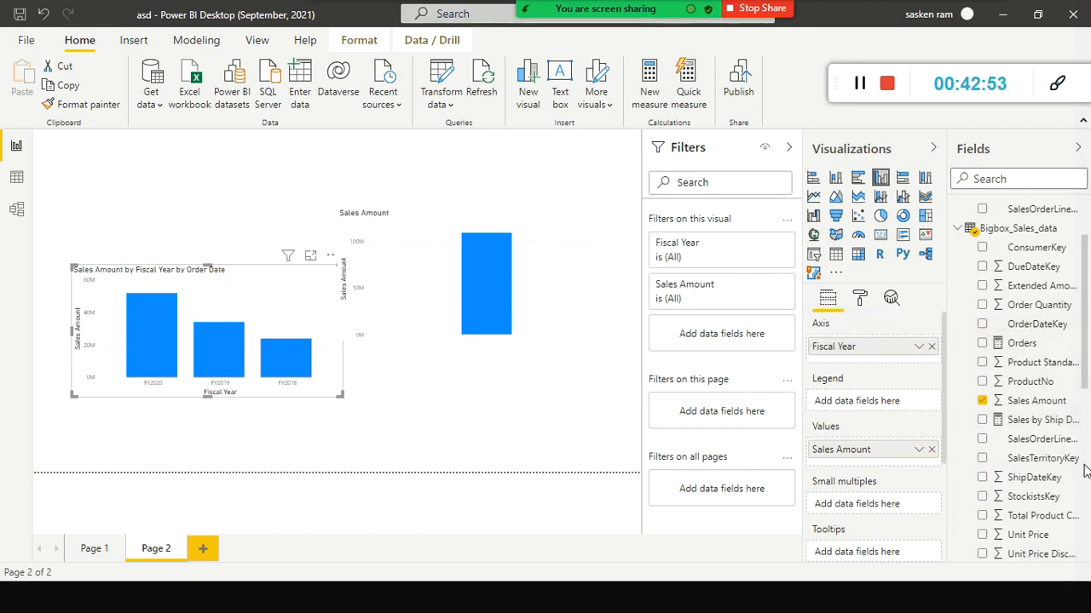
scroll(1079, 477, "down", 2)
scroll(1079, 477, "down", 2)
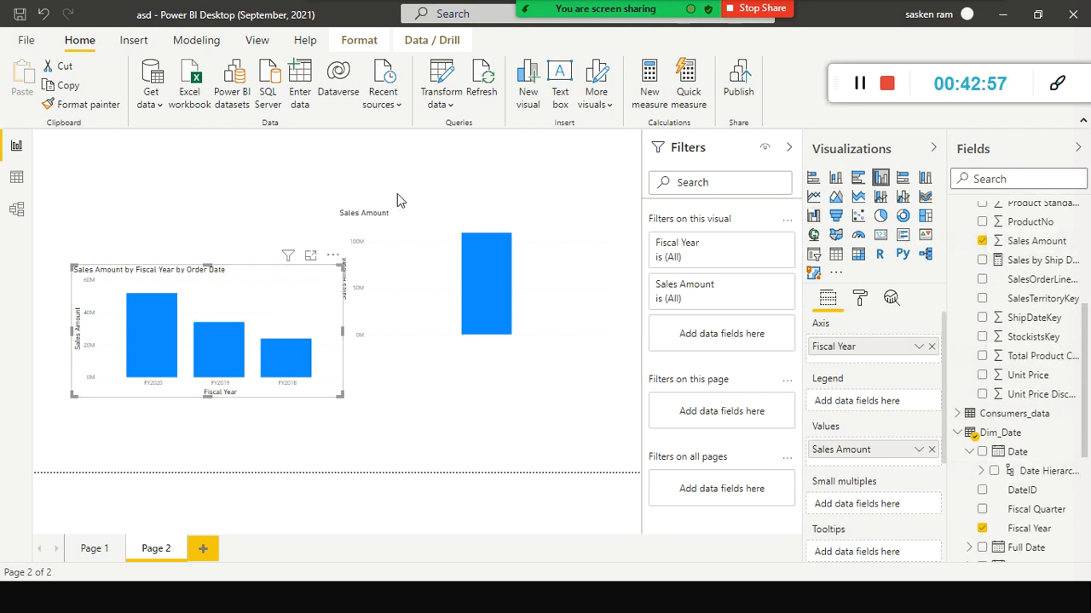
Step: Move the Sales Amount chart directly beside the fiscal year chart, with their top edges aligned
mouse_move(489, 328)
left_mouse_down()
mouse_move(528, 355)
mouse_move(527, 331)
mouse_move(508, 327)
left_mouse_up()
left_click(507, 190)
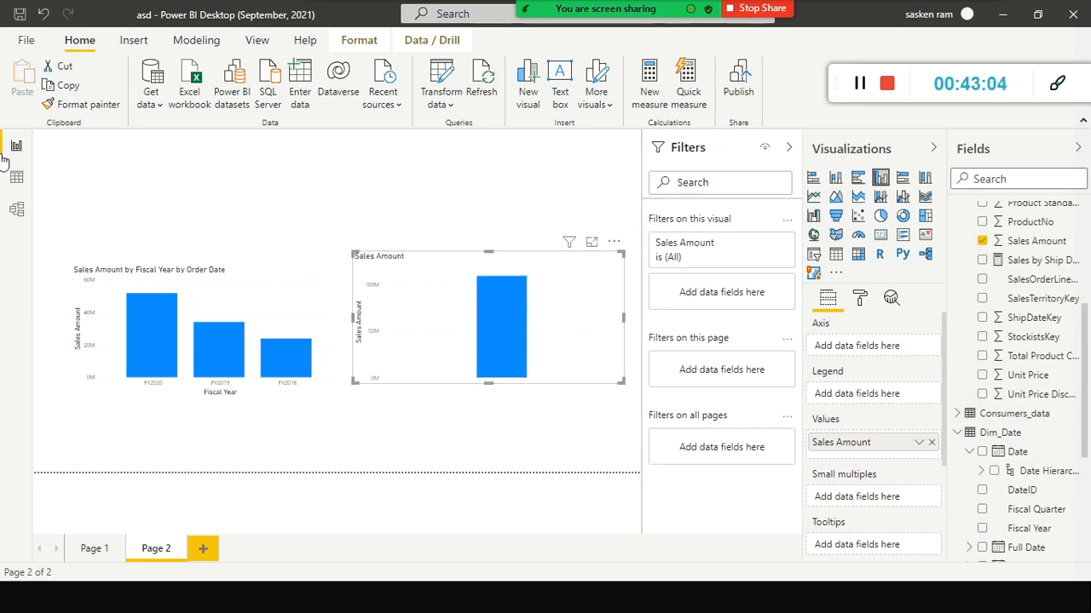
left_click(16, 211)
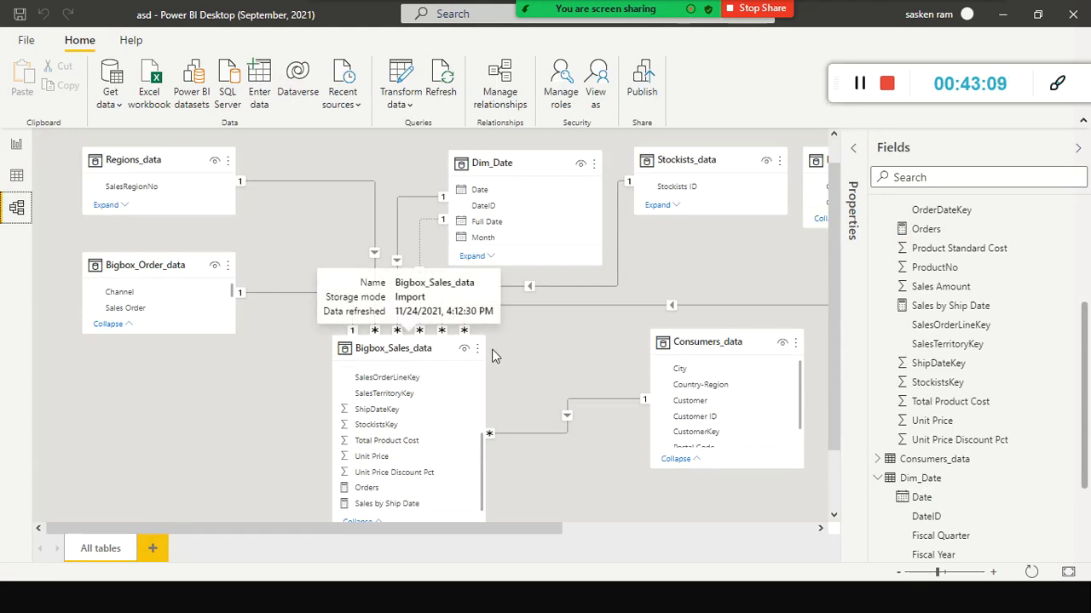
left_click(17, 146)
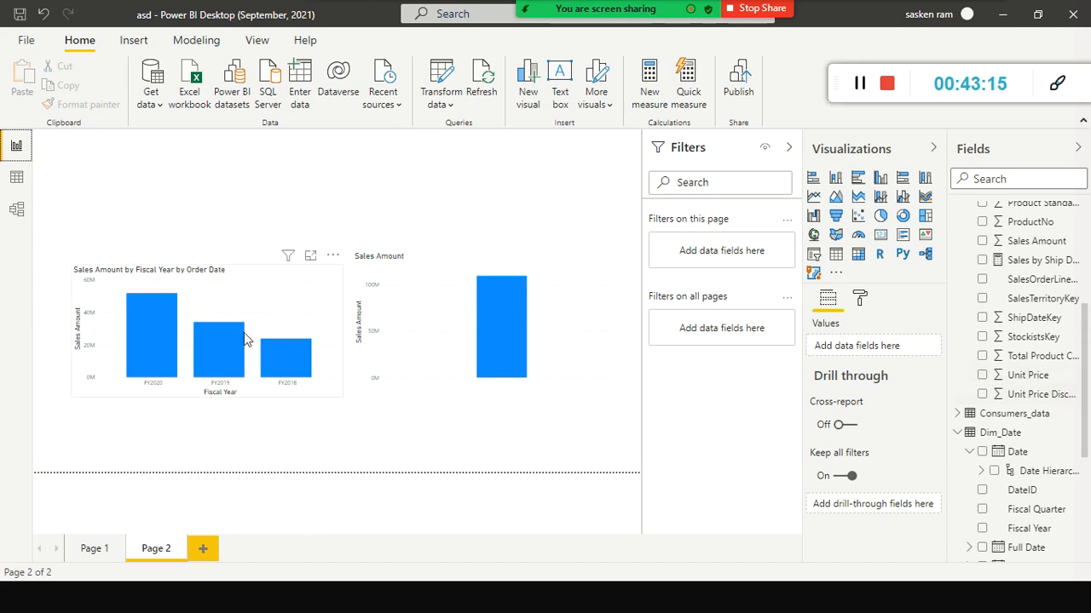
left_click(542, 383)
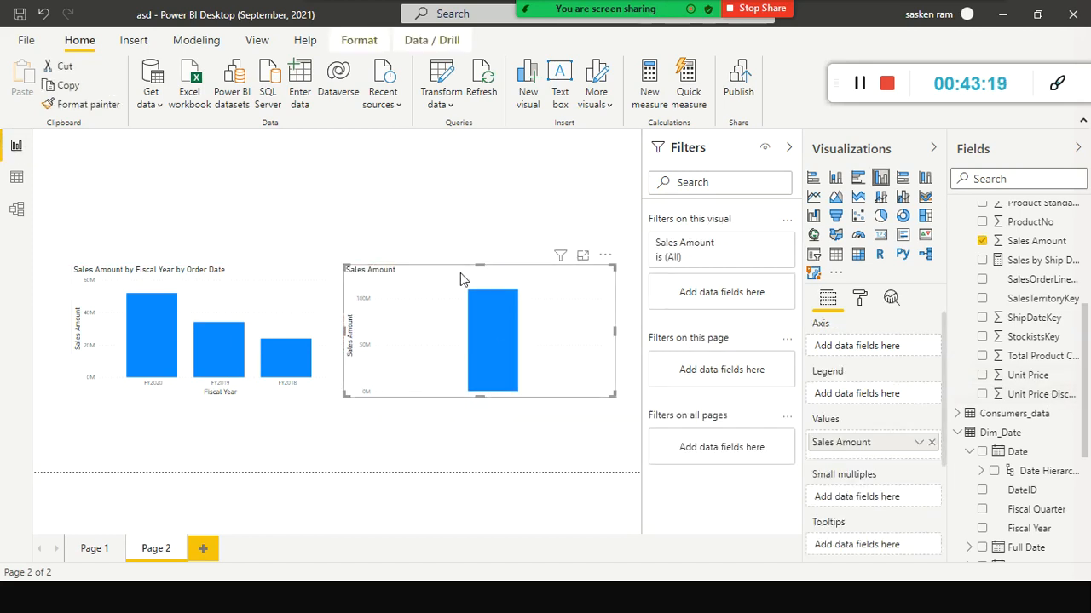
Step: Create a new measure and begin its formula with "DeliveredAmount ="
left_click(198, 53)
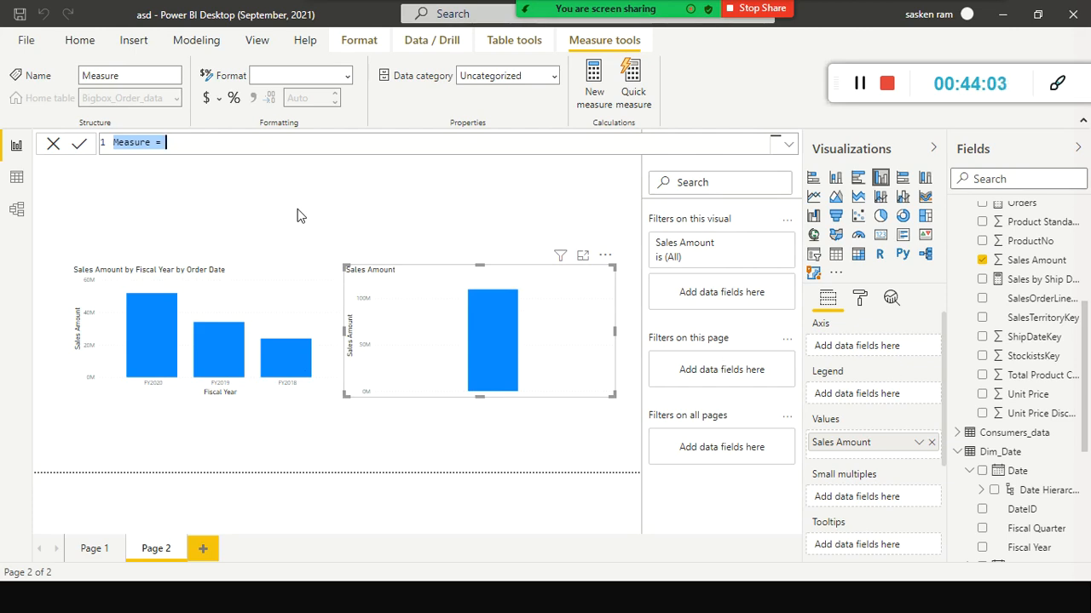
type("Deve")
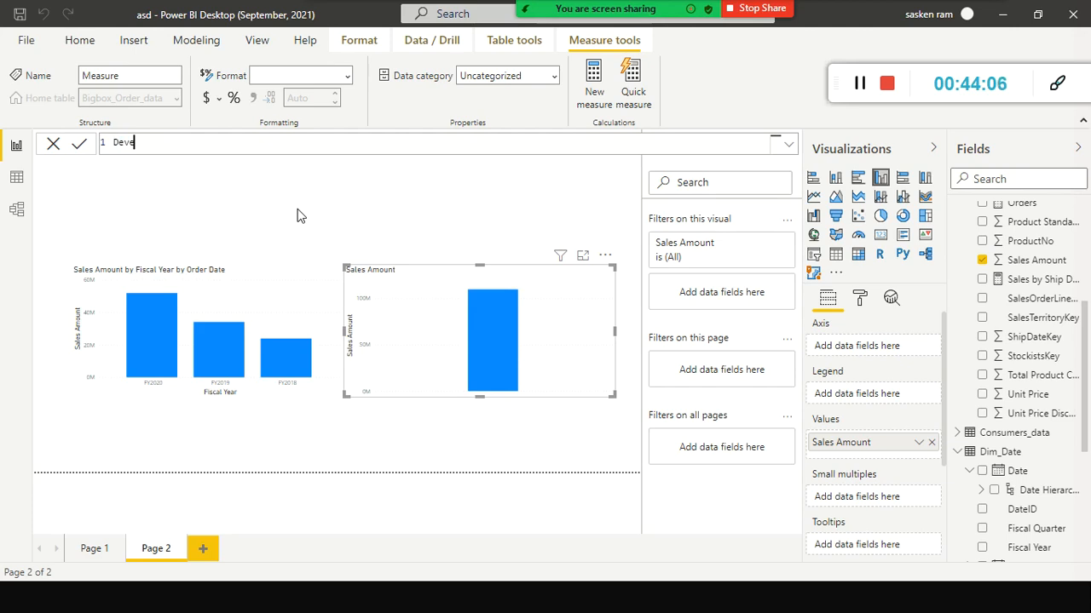
key("BackSpace")
type("liveredAmount ")
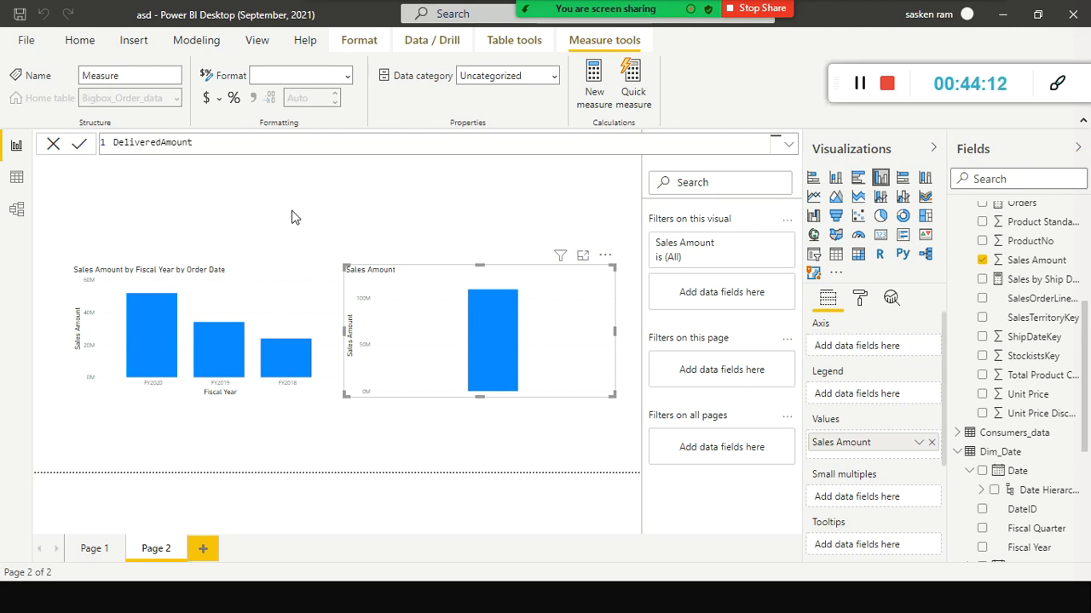
type("=")
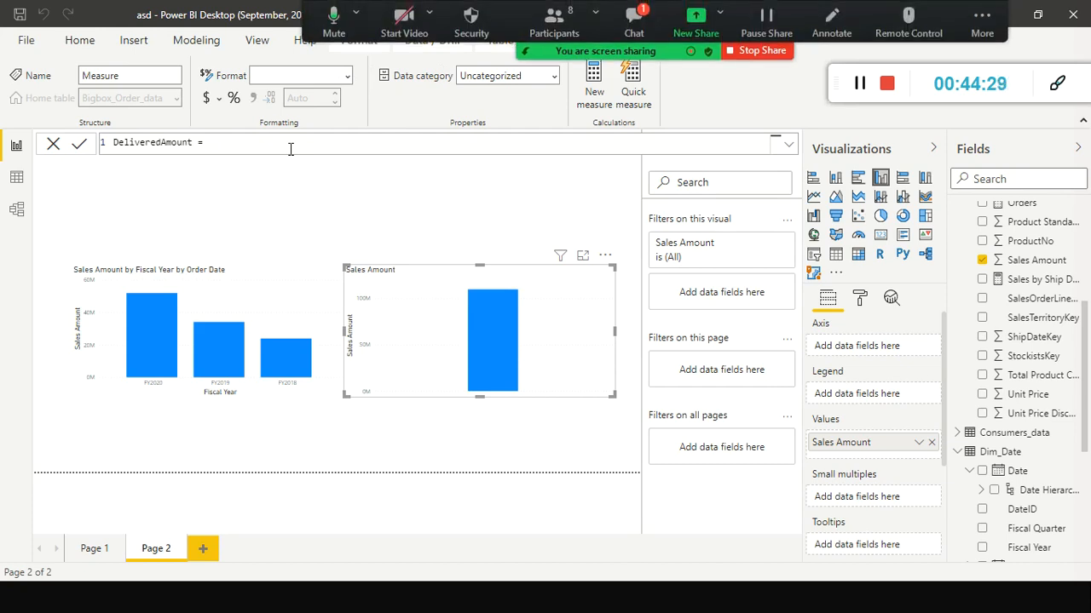
Step: Switch to the Zoom meeting chat to read its messages, and minimise the chat window
left_click(638, 19)
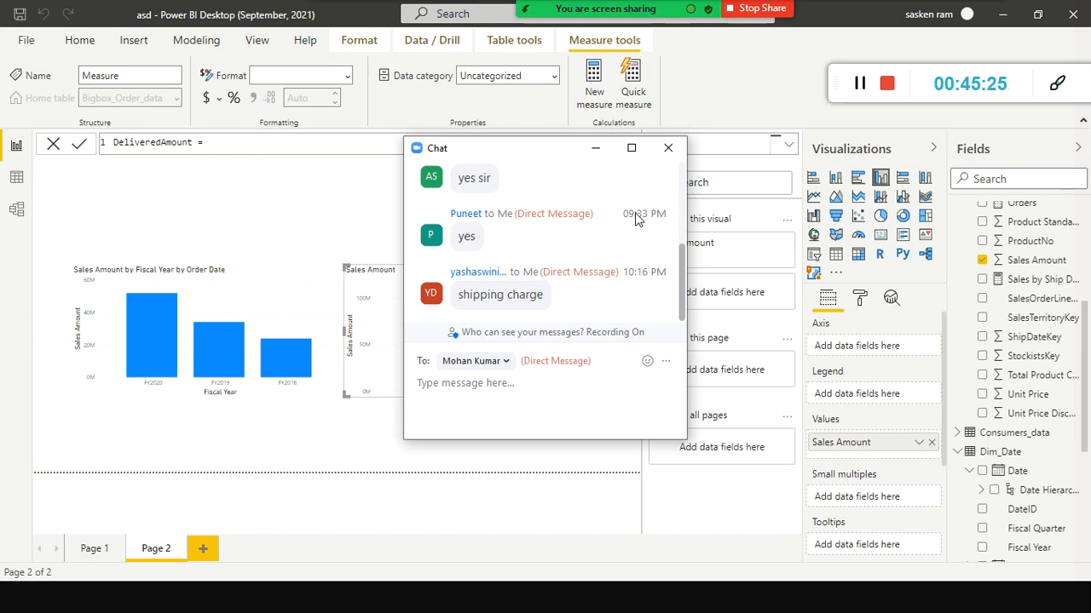
left_click(864, 89)
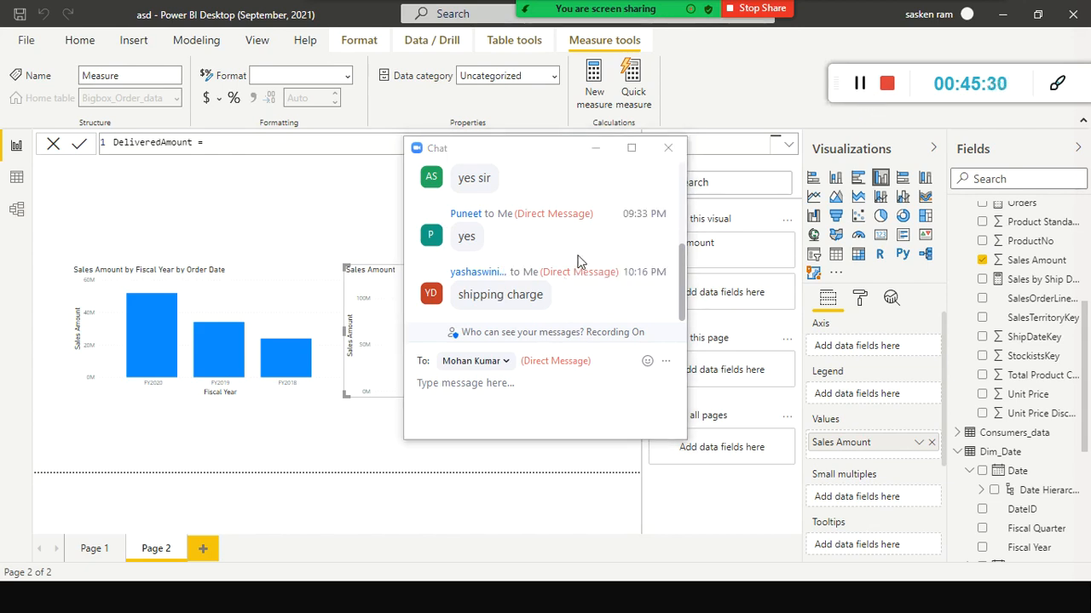
mouse_move(665, 7)
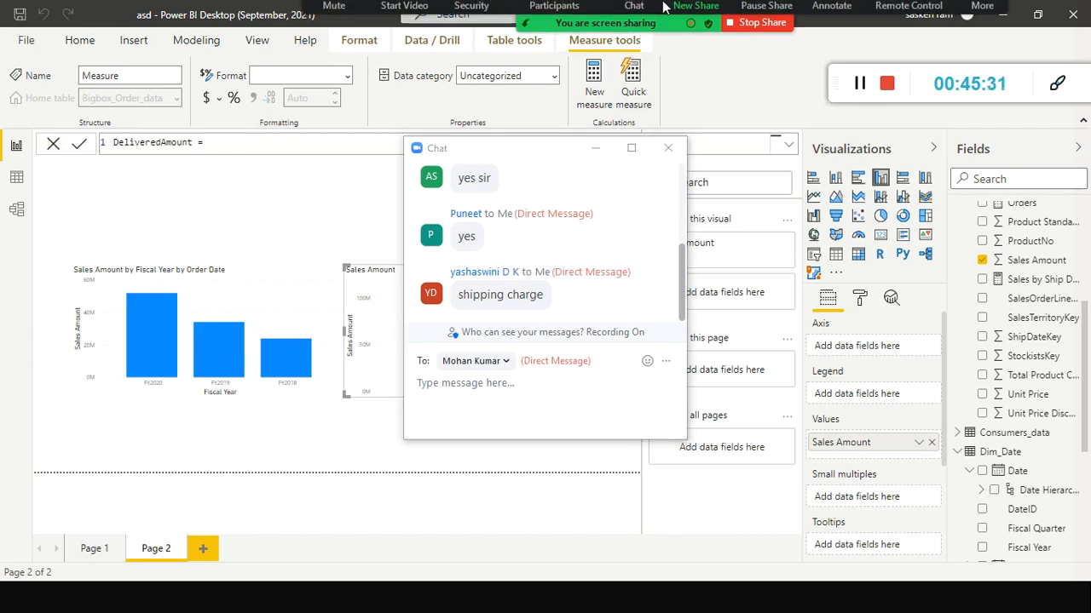
left_click(594, 152)
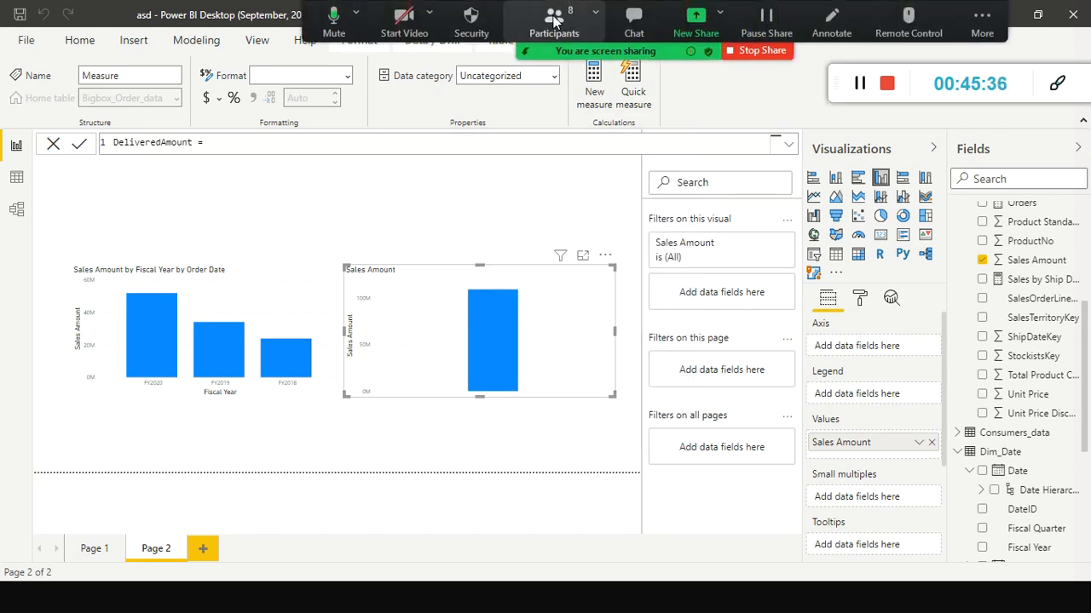
Step: Review the Zoom meeting's participants list, and close it to return to the report
left_click(554, 22)
scroll(540, 319, "up", 2)
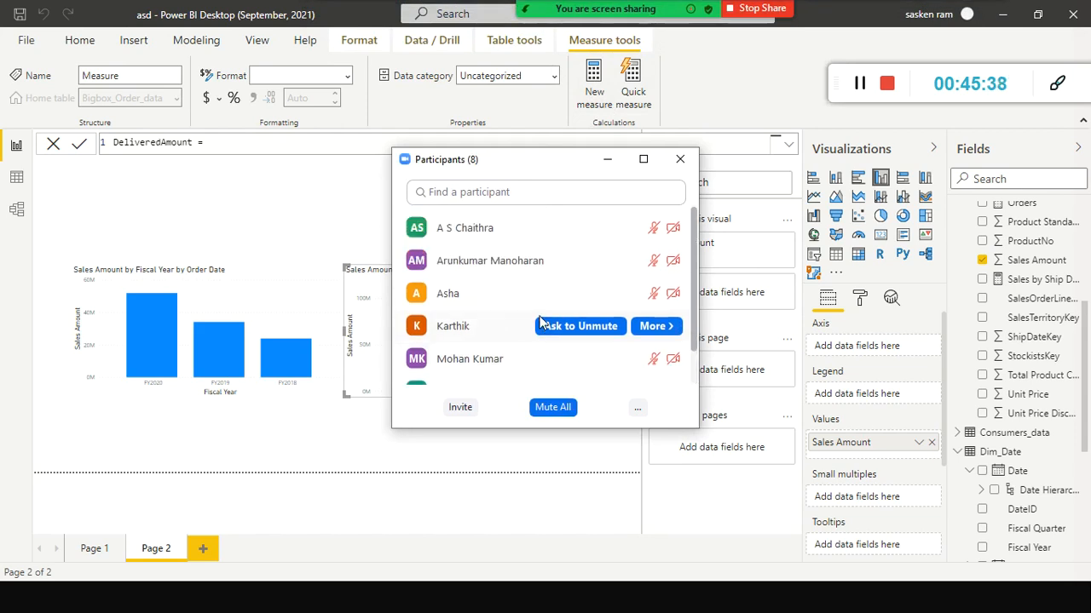
scroll(539, 320, "up", 1)
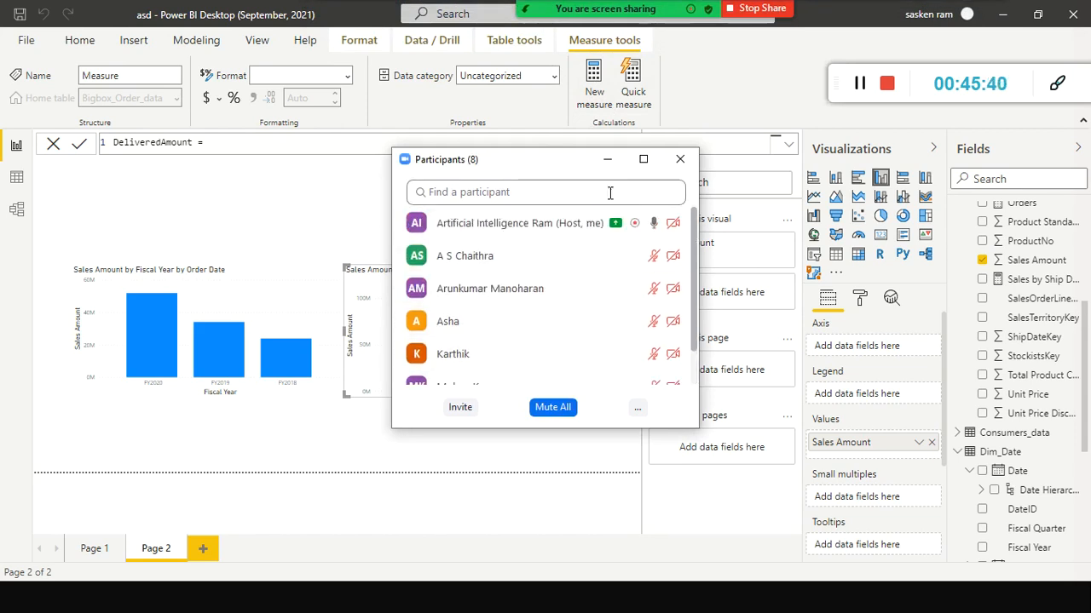
scroll(594, 260, "down", 2)
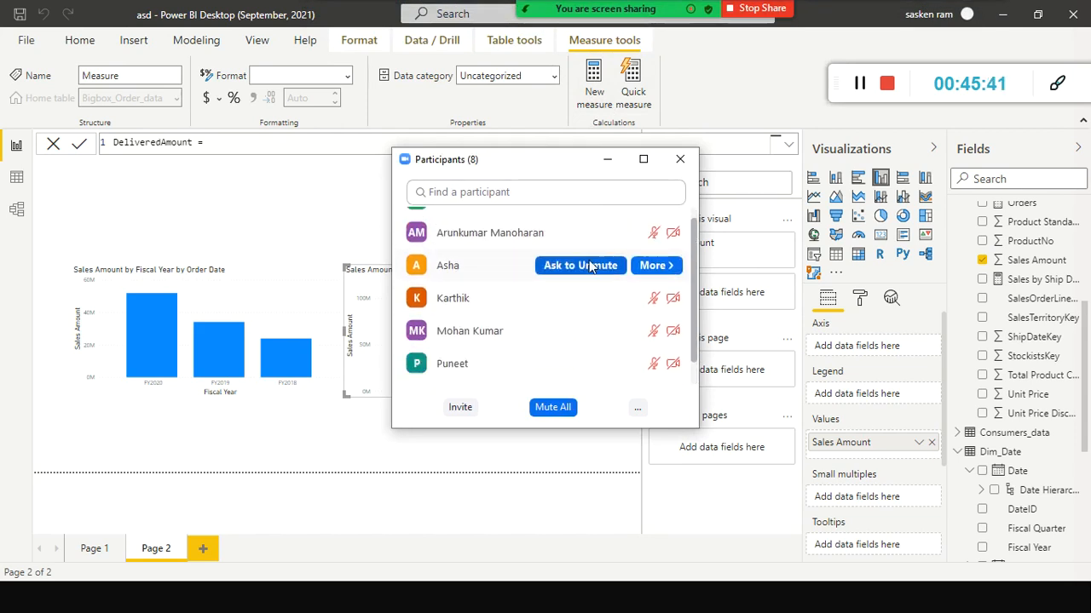
left_click(680, 159)
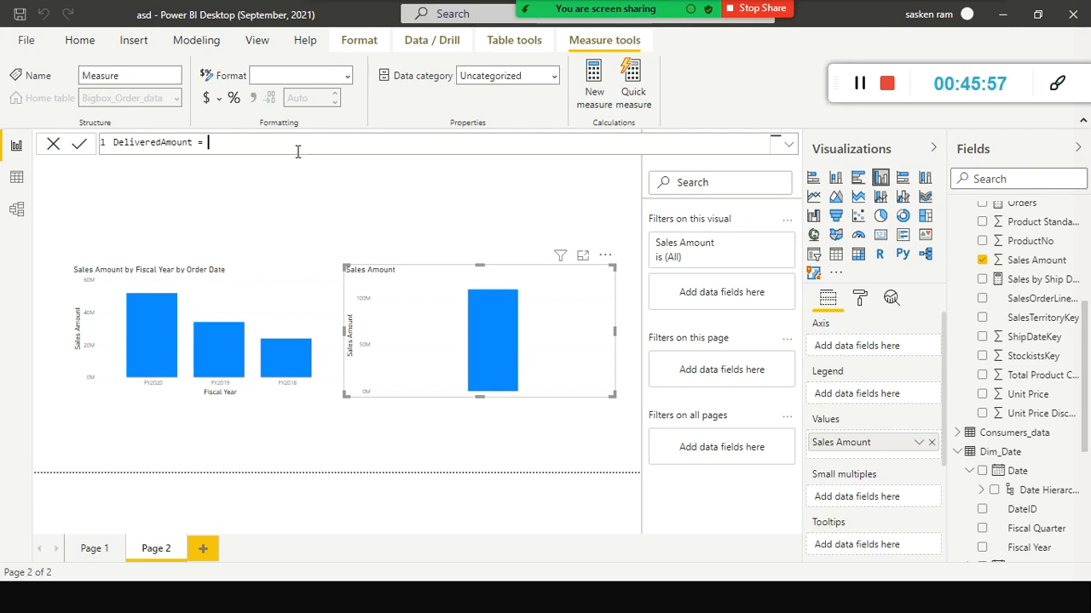
Step: Continue the DeliveredAmount formula with CALCULATE(SUM(Bigbox_Sales_data[Sales Amount])
type("CALCULATE(")
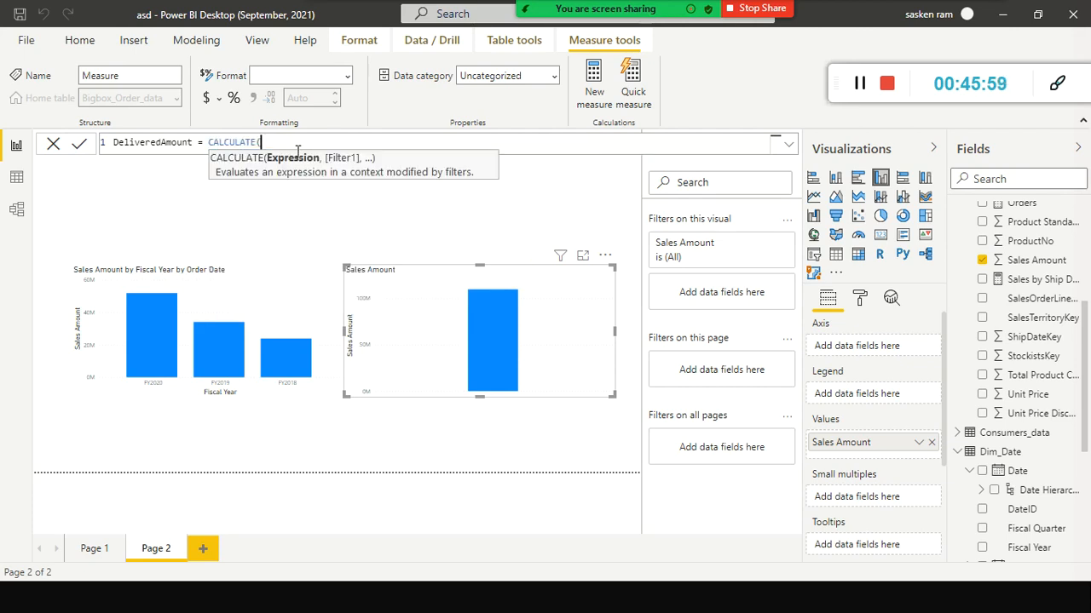
type("SUM")
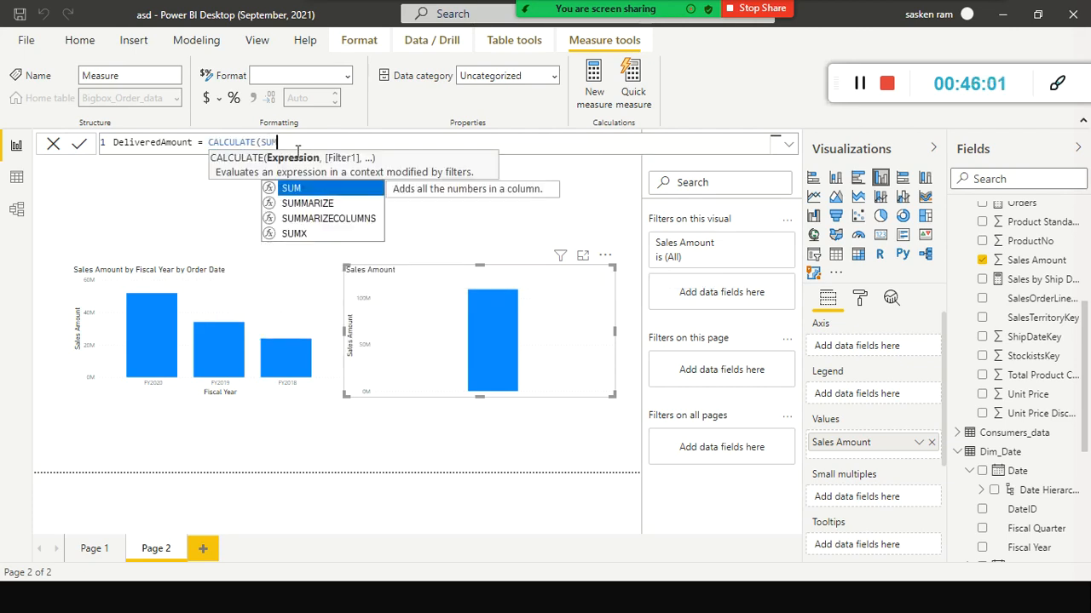
type("(")
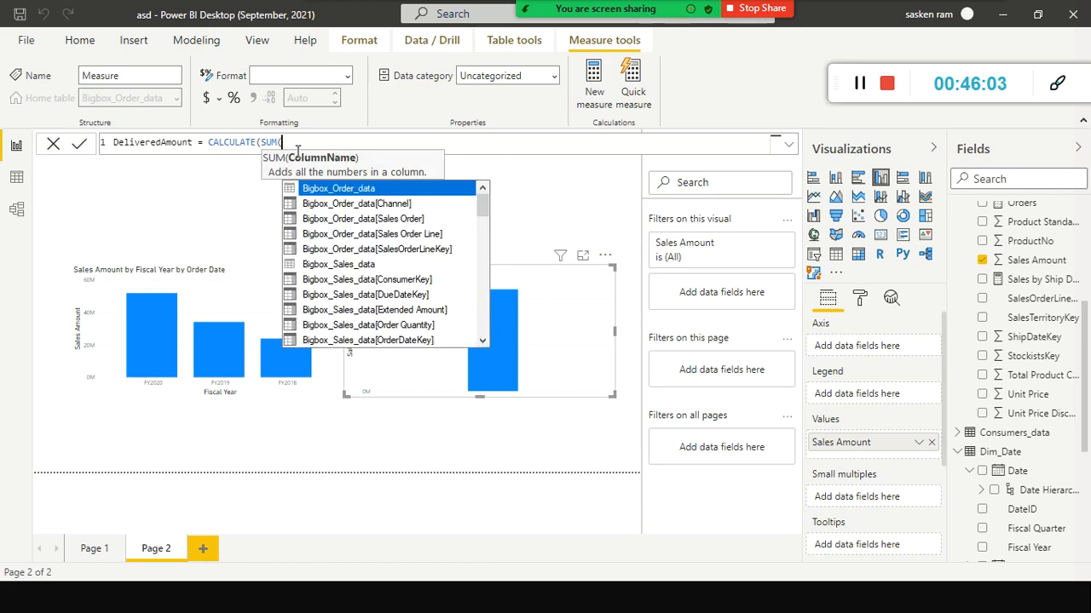
key("Down")
key("Down")
key("Down")
key("Down")
key("Down")
key("Down")
key("Down")
key("Down")
key("Down")
key("Down")
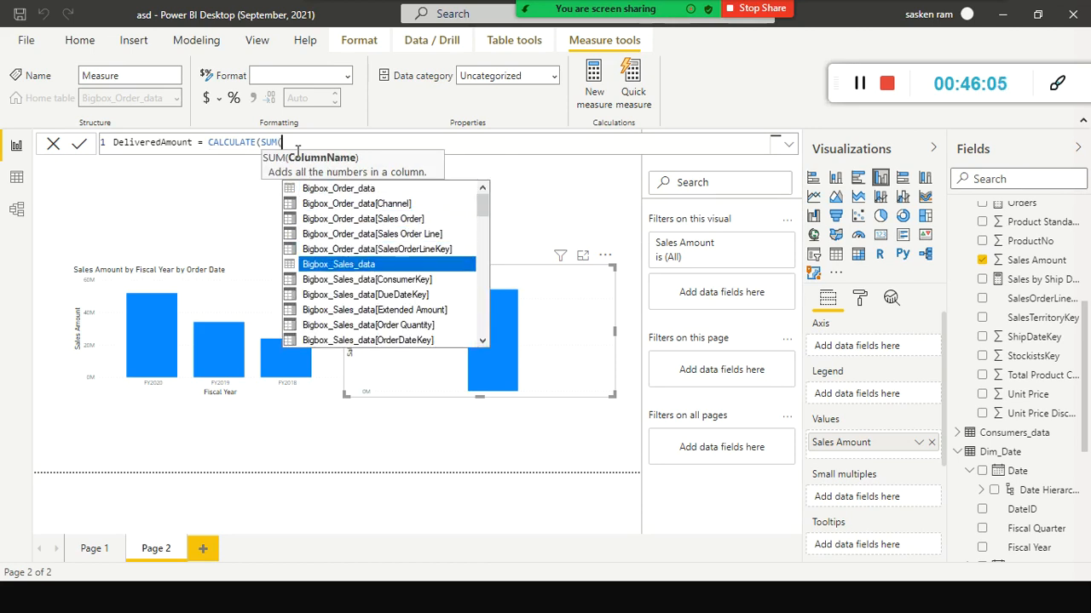
key("Down")
key("Down")
key("Down")
key("Down")
key("Down")
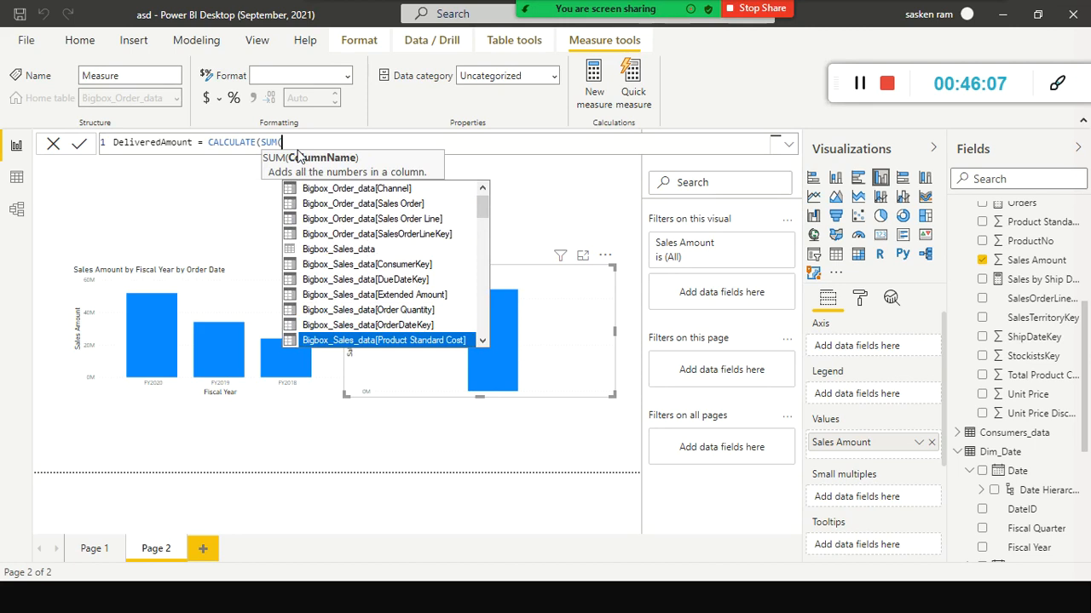
key("Up")
key("Up")
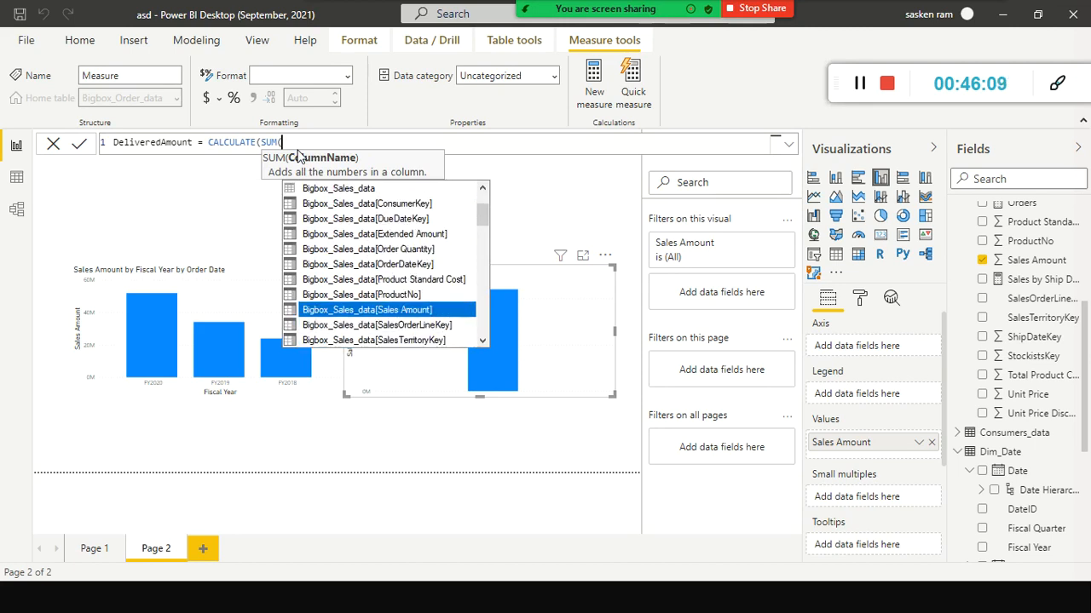
key("Tab")
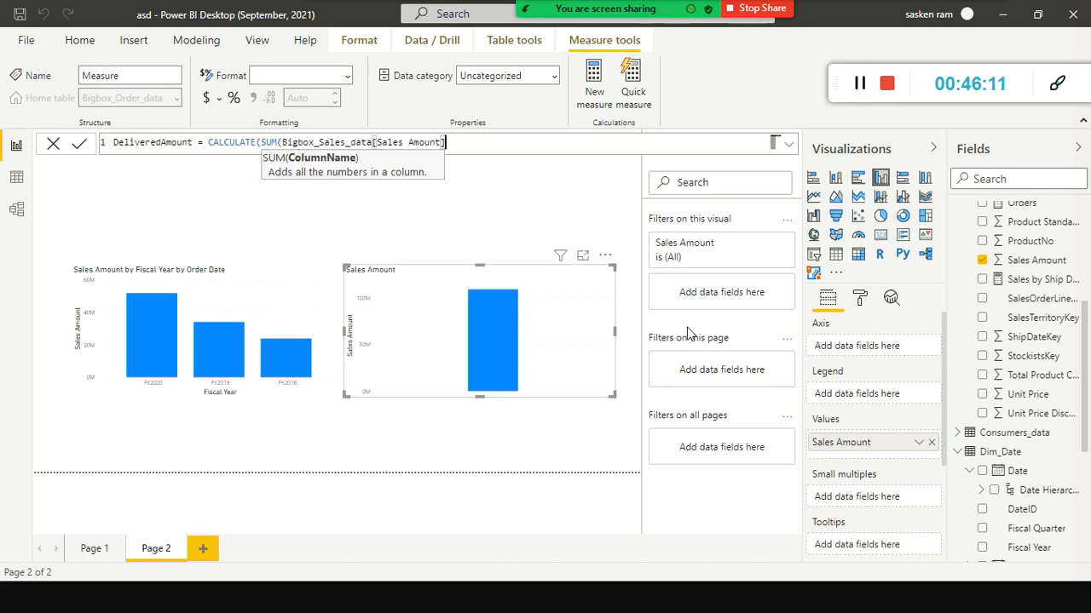
scroll(1053, 339, "up", 3)
scroll(1053, 339, "up", 3)
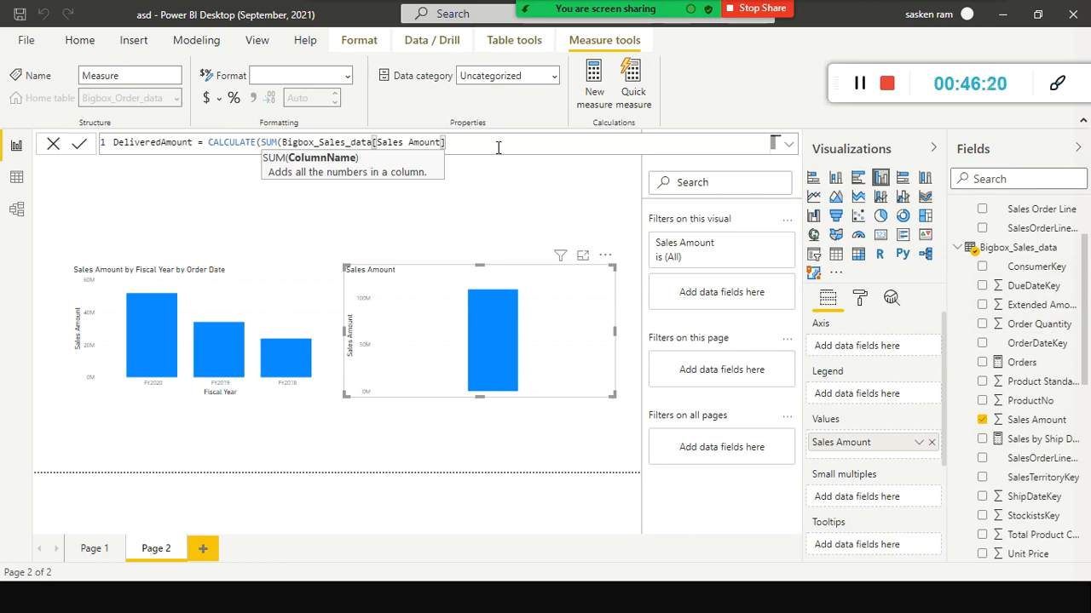
type(")")
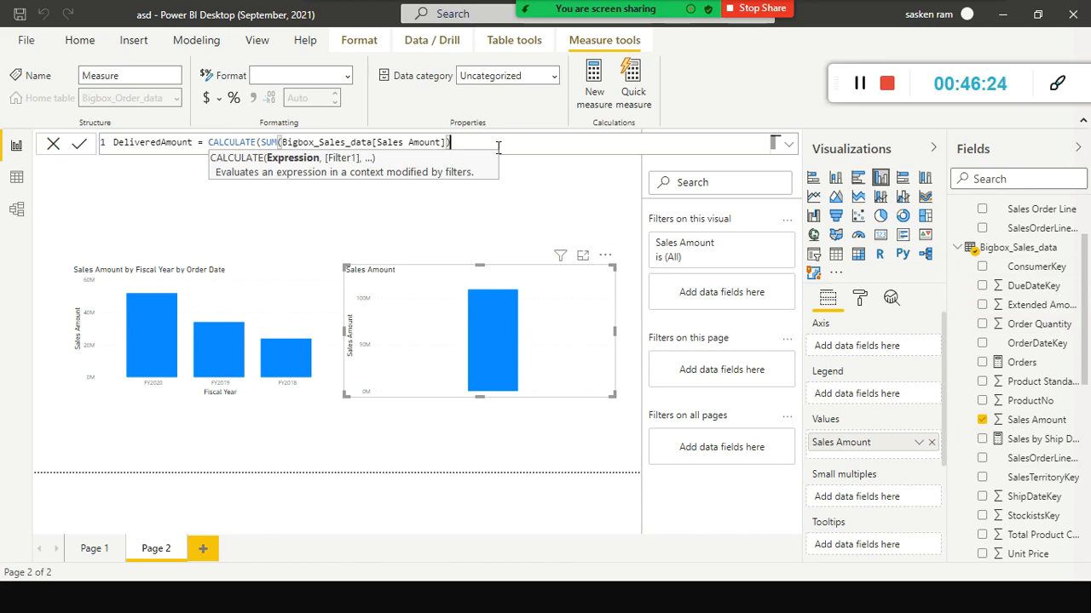
Step: Add the USERELATIONSHIP function as the filter argument of the CALCULATE expression
type(",")
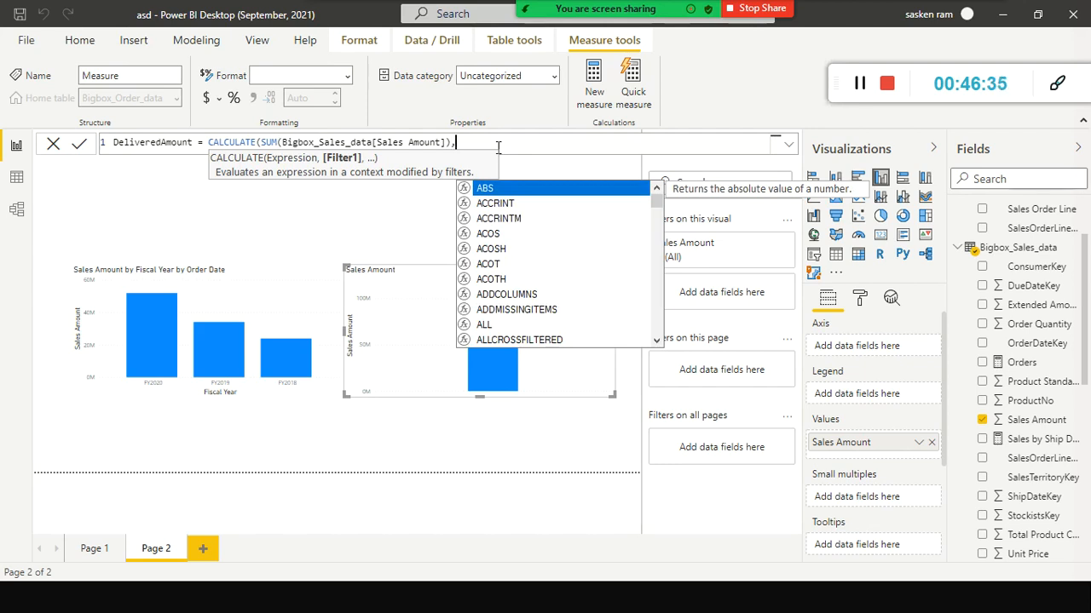
type("u")
key("BackSpace")
type("us")
key("BackSpace")
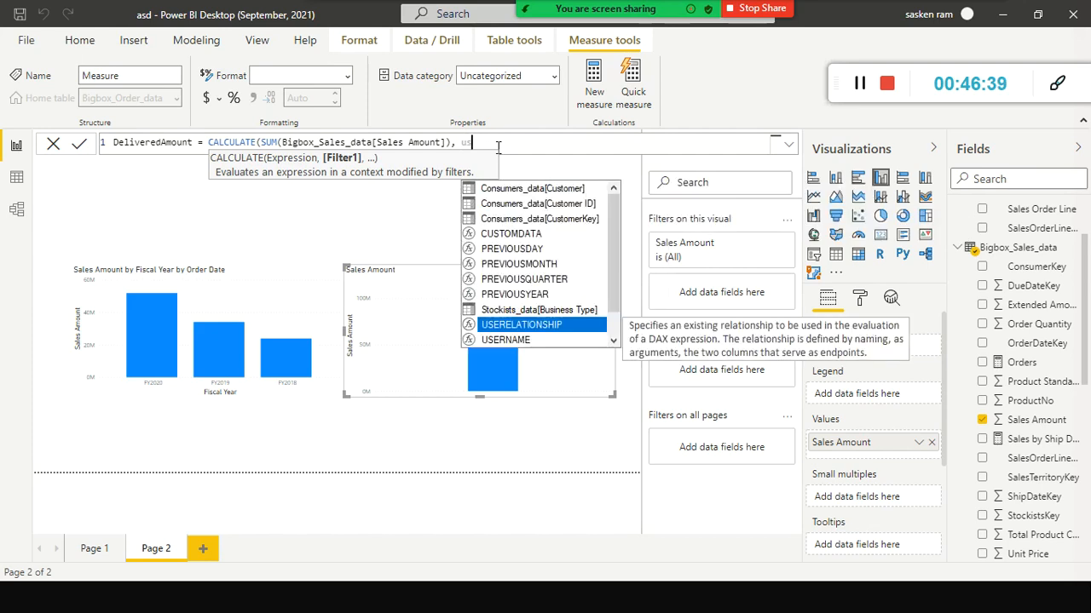
type("se")
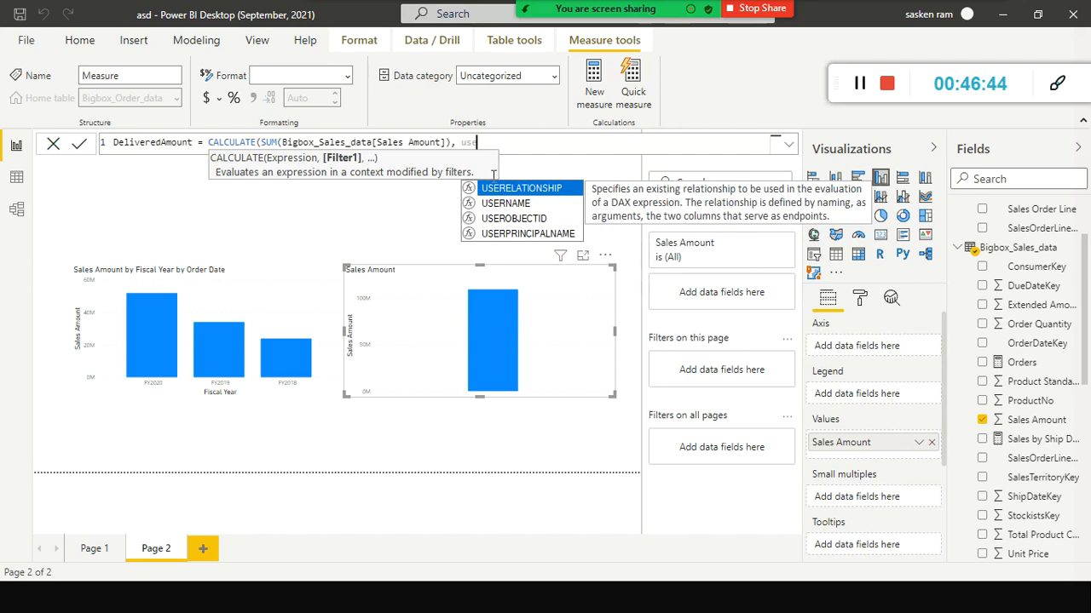
key("Tab")
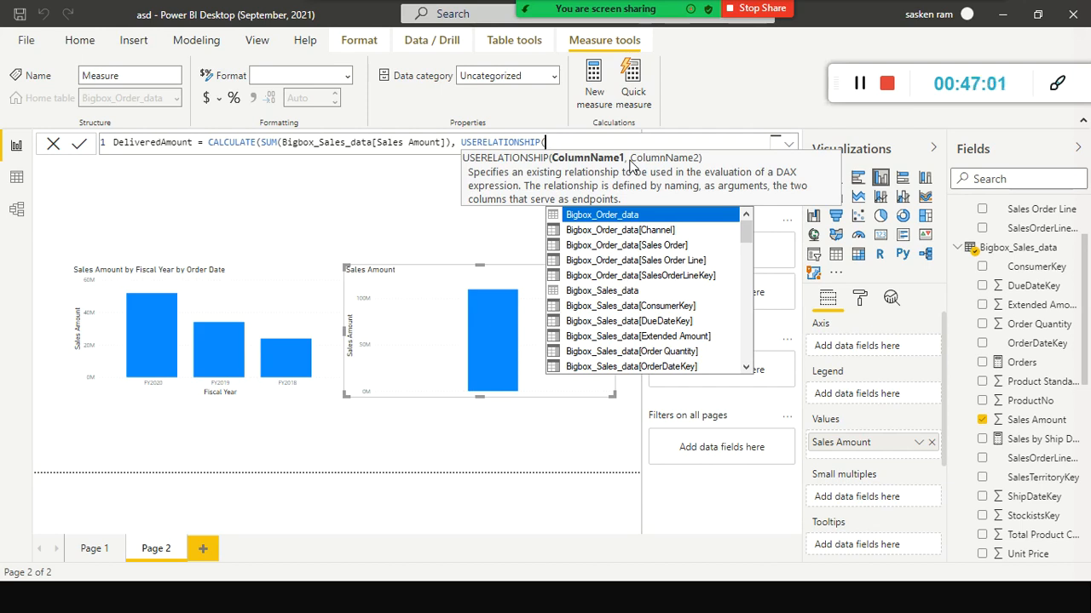
Step: Enter Bigbox_Sales_data[ShipDateKey] as the first column of USERELATIONSHIP
type("ship")
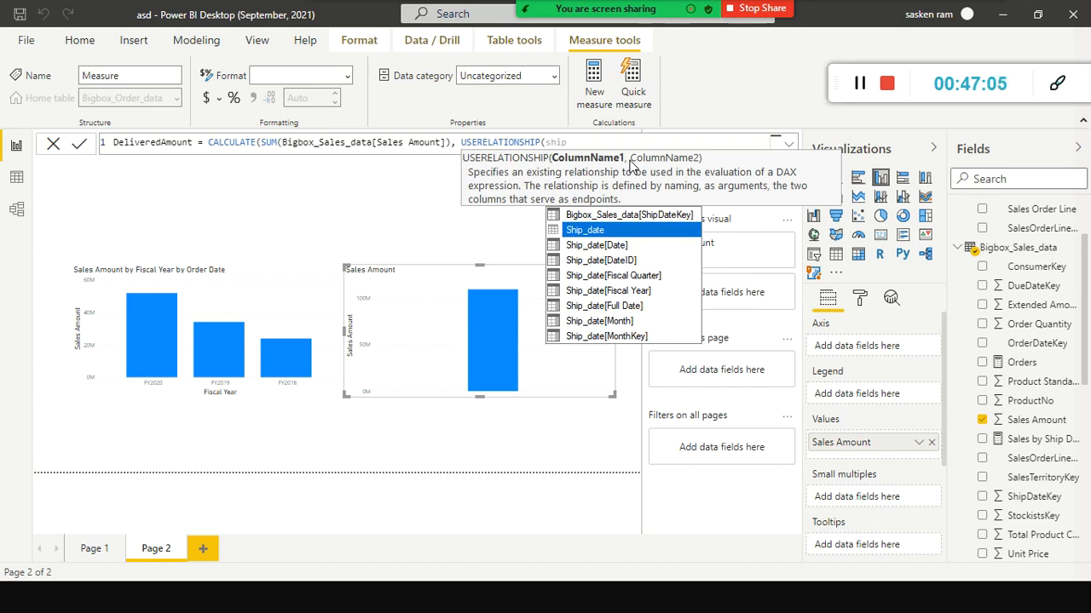
key("Down")
key("Down")
key("Down")
key("Down")
key("Down")
key("Up")
key("Up")
key("Up")
key("Up")
key("Up")
key("Up")
key("Tab")
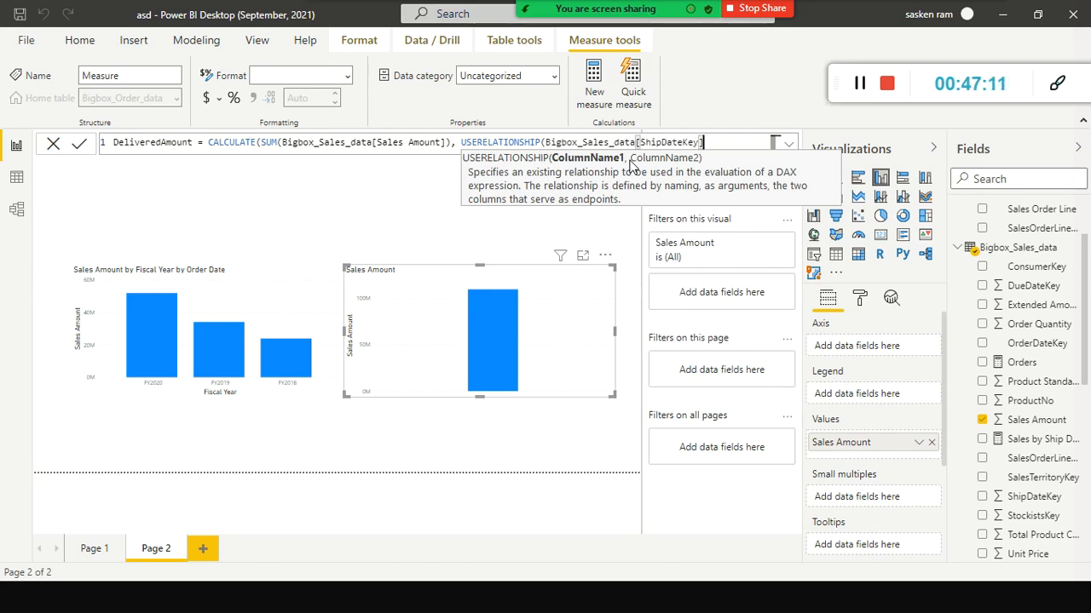
Step: Enter Dim_Date[DateID] as the second USERELATIONSHIP column, close both functions and commit the DeliveredAmount measure
type(",")
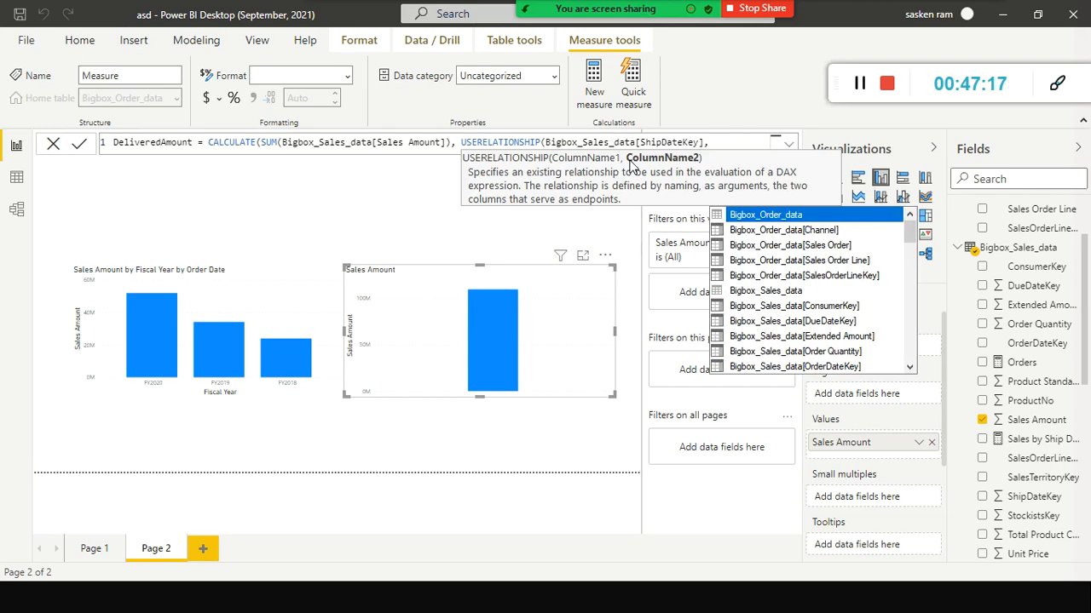
type("di")
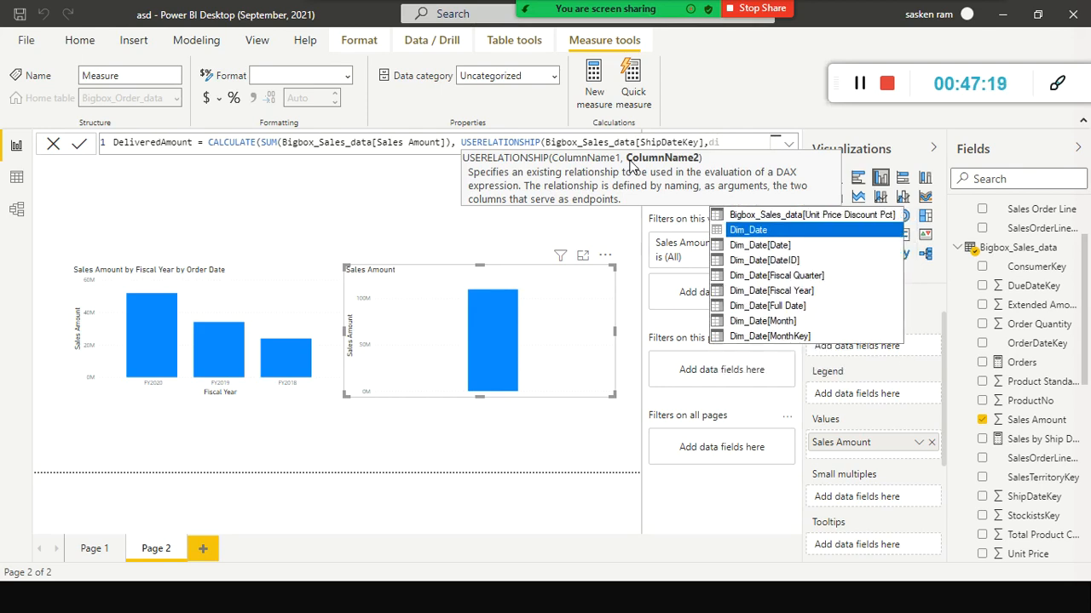
key("Escape")
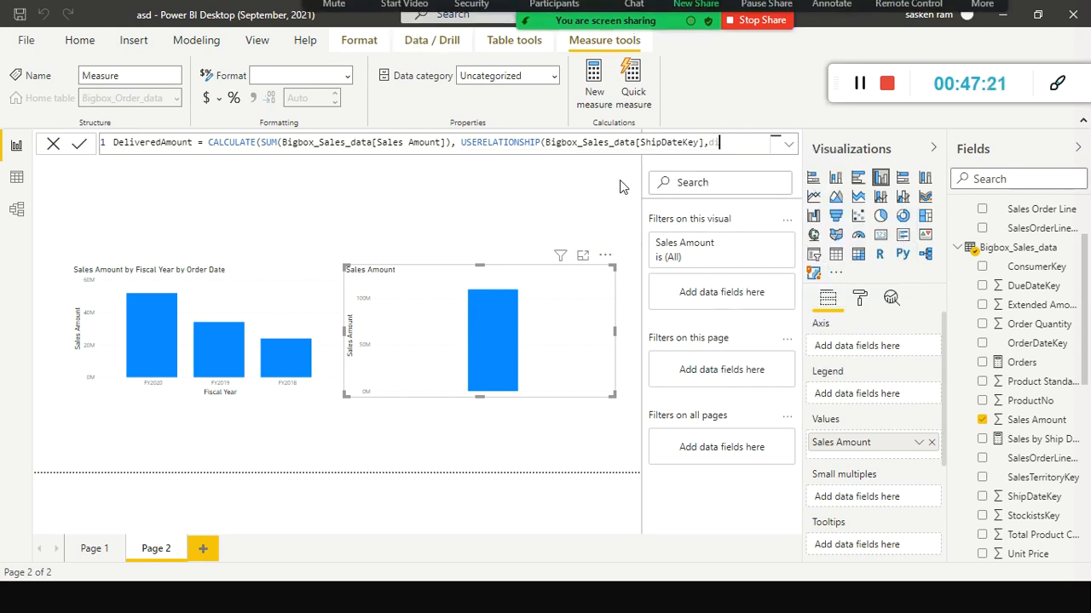
key("ctrl+a")
left_click(733, 143)
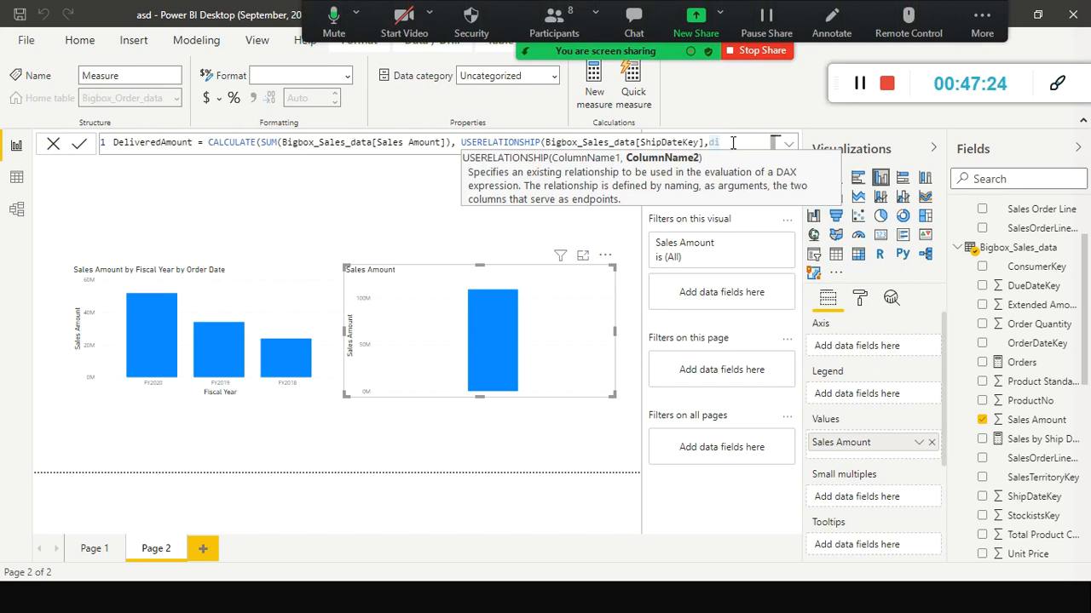
type("m")
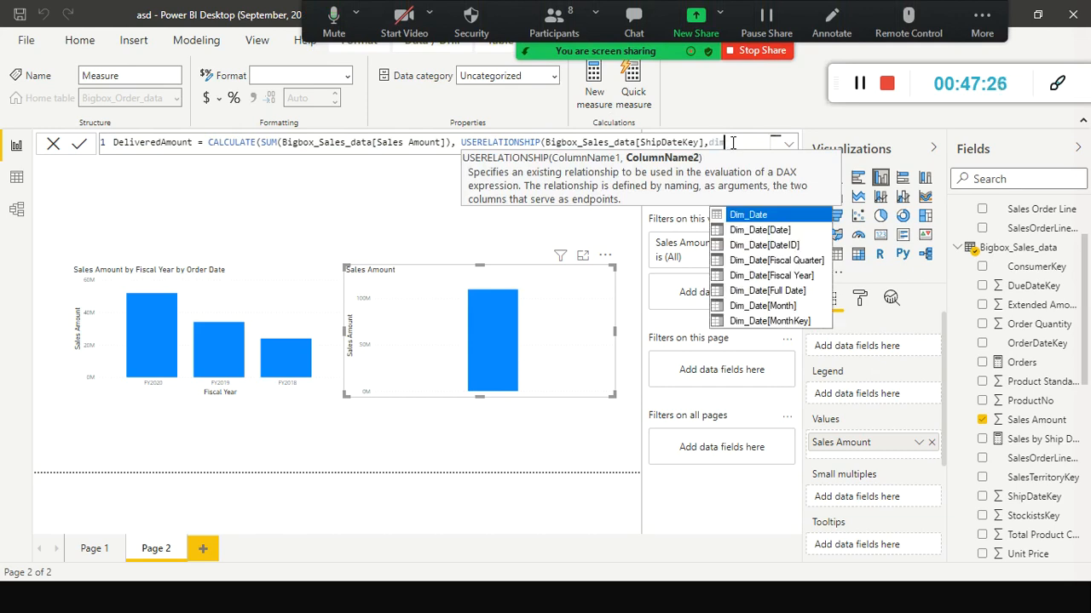
key("Escape")
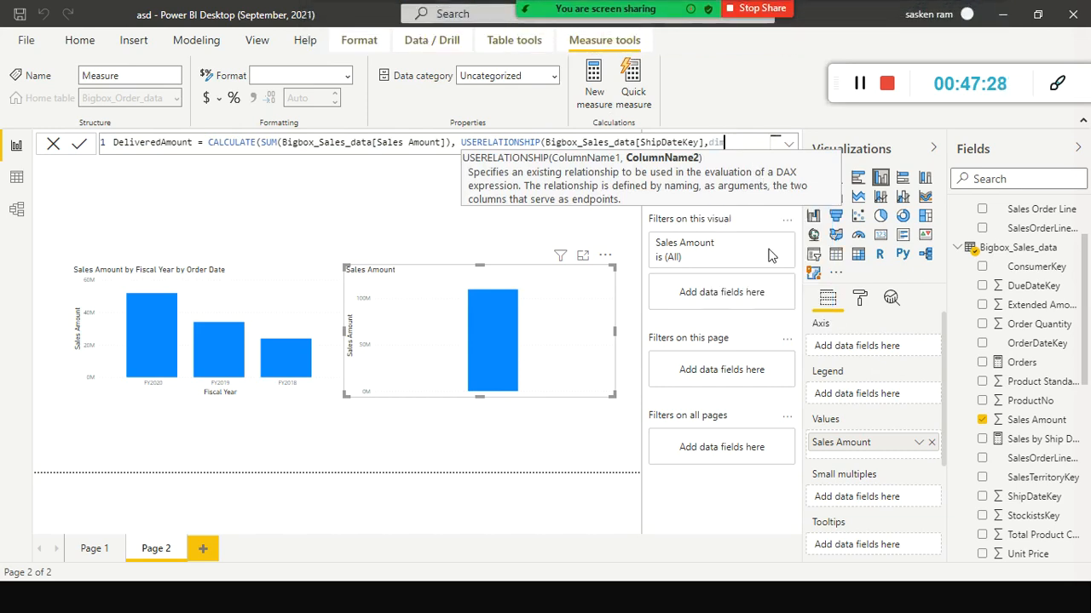
left_click(767, 256)
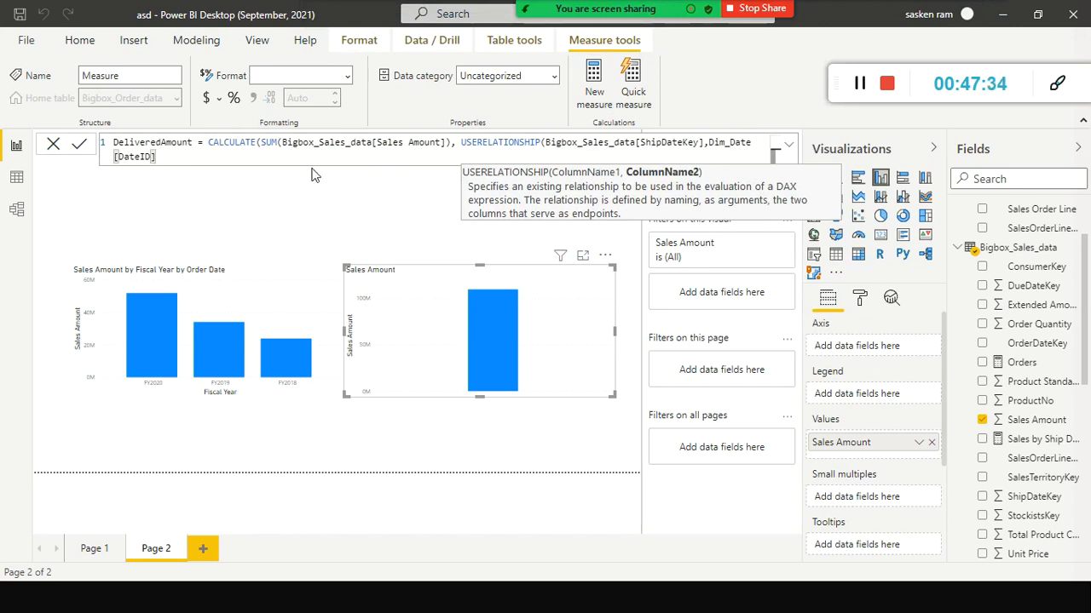
type(")")
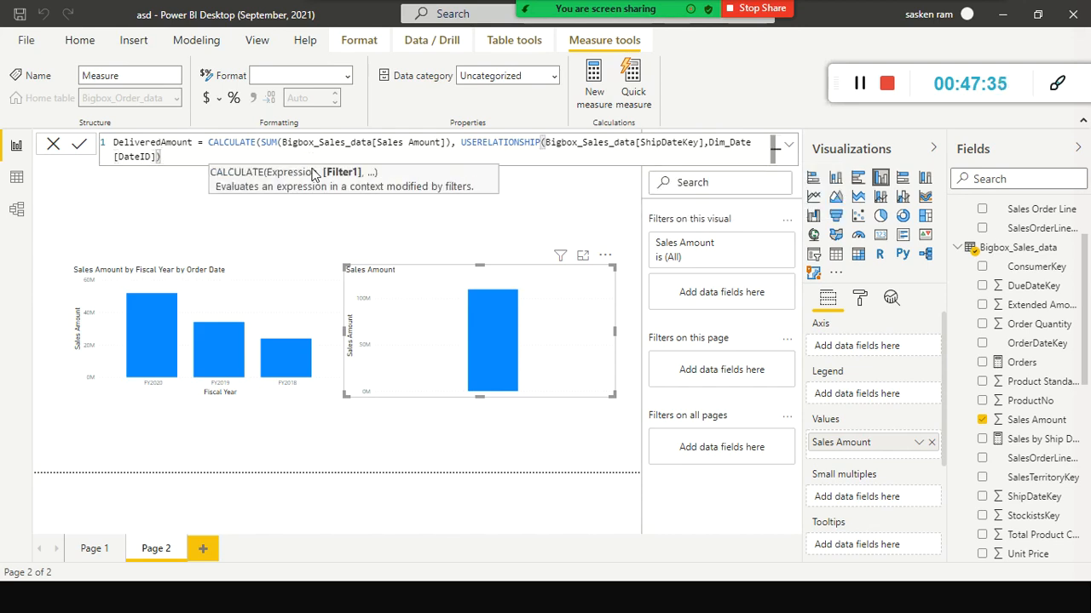
type(")")
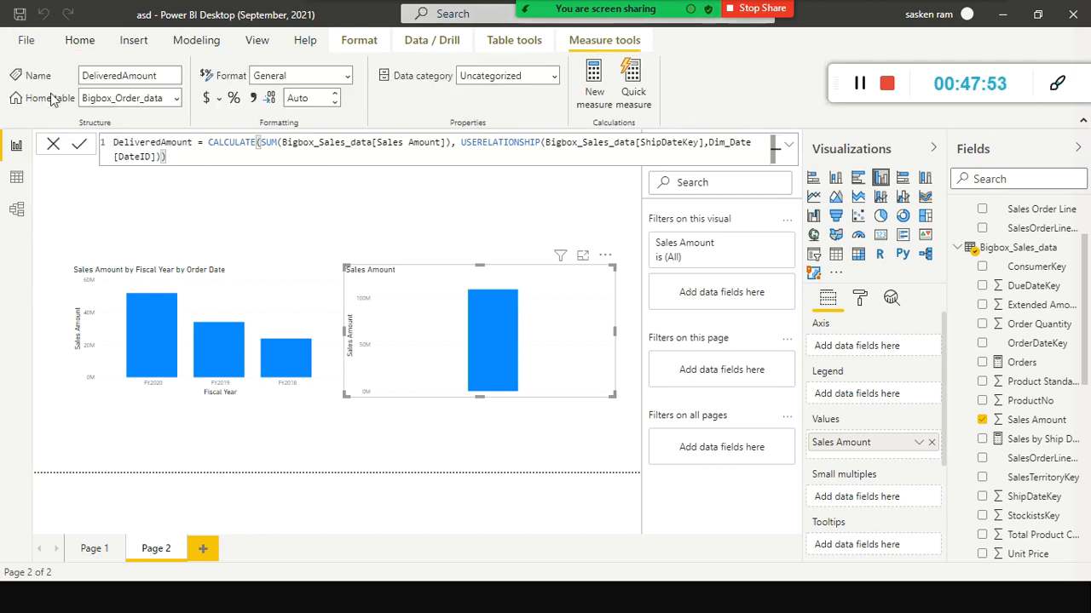
Step: Set the DeliveredAmount measure's home table to Bigbox_Sales_data, and deselect the chart on the report page
left_click(172, 95)
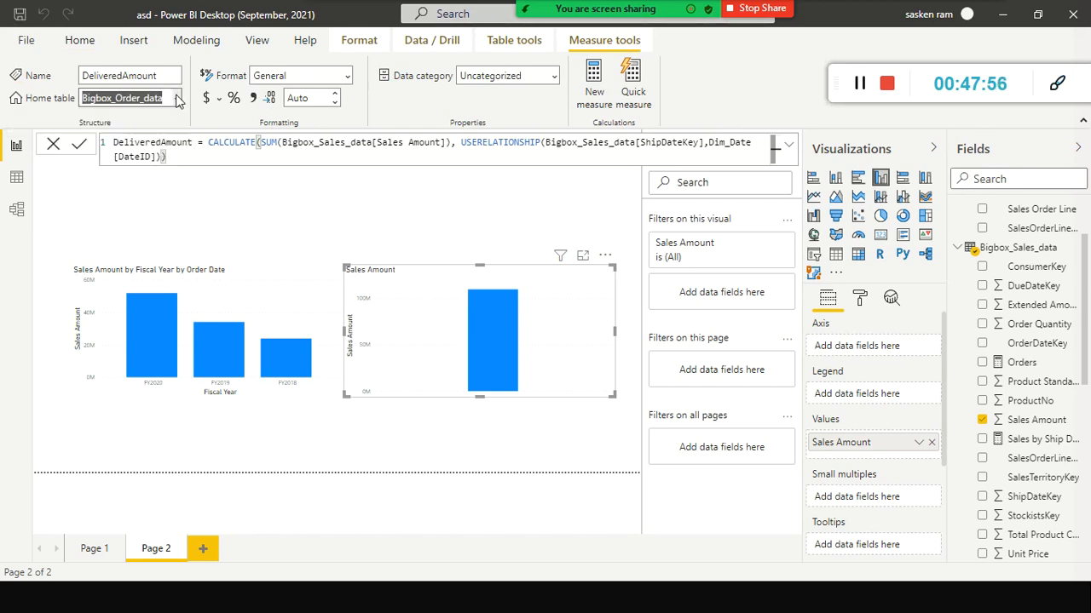
left_click(159, 145)
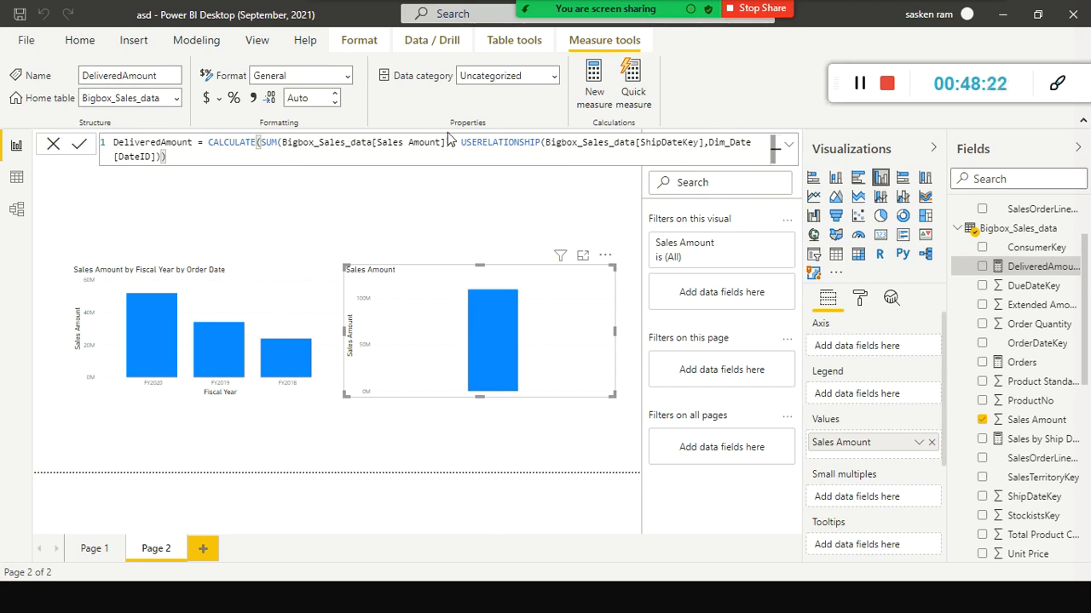
left_click(582, 211)
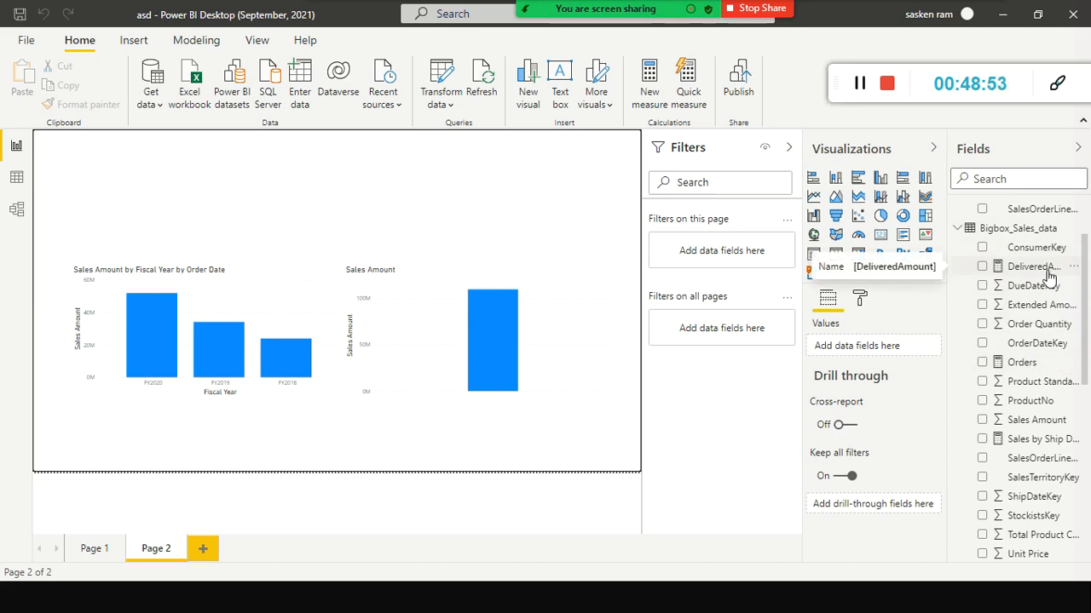
Step: Replace Sales Amount with the DeliveredAmount measure as the value of the single-column chart
left_click(367, 288)
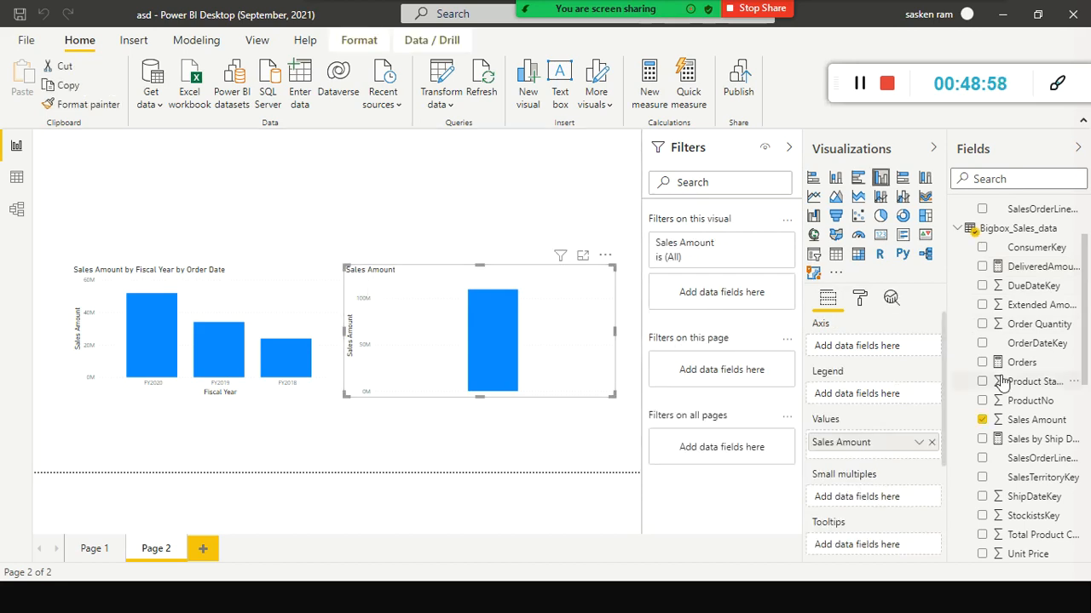
left_click(931, 442)
left_click_drag(1036, 267, 487, 321)
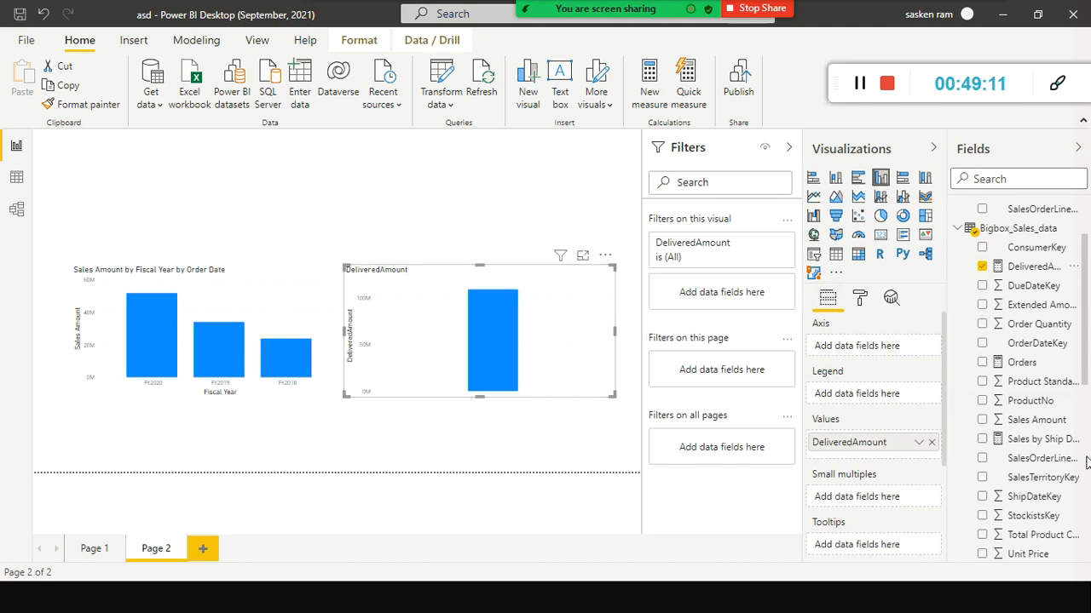
Step: Add Fiscal Year from Dim_Date as the axis of the DeliveredAmount chart
scroll(1086, 461, "up", 2)
scroll(1087, 461, "down", 8)
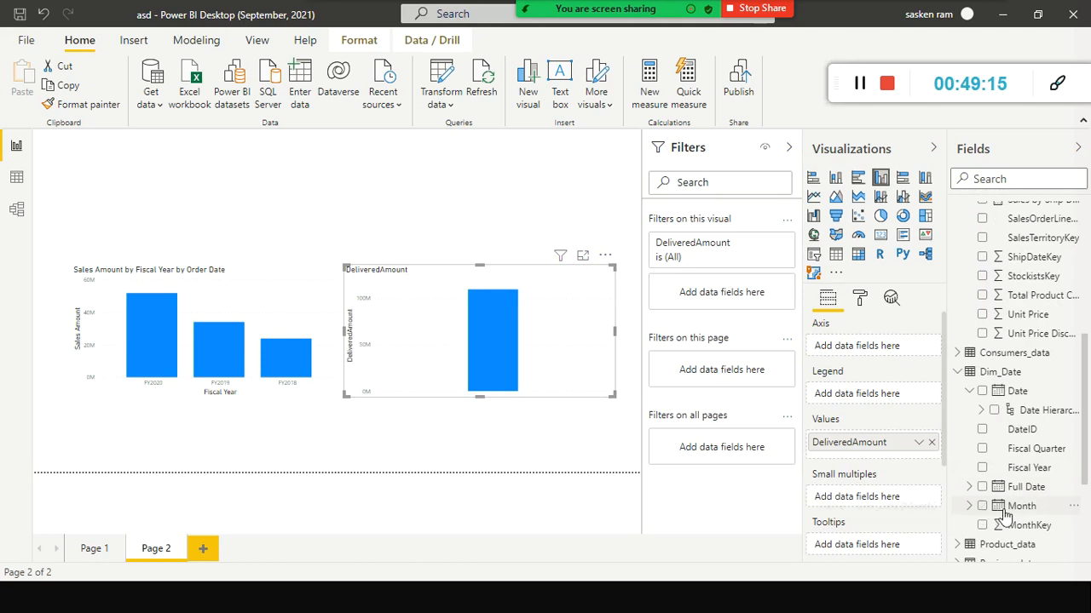
left_click_drag(986, 469, 503, 358)
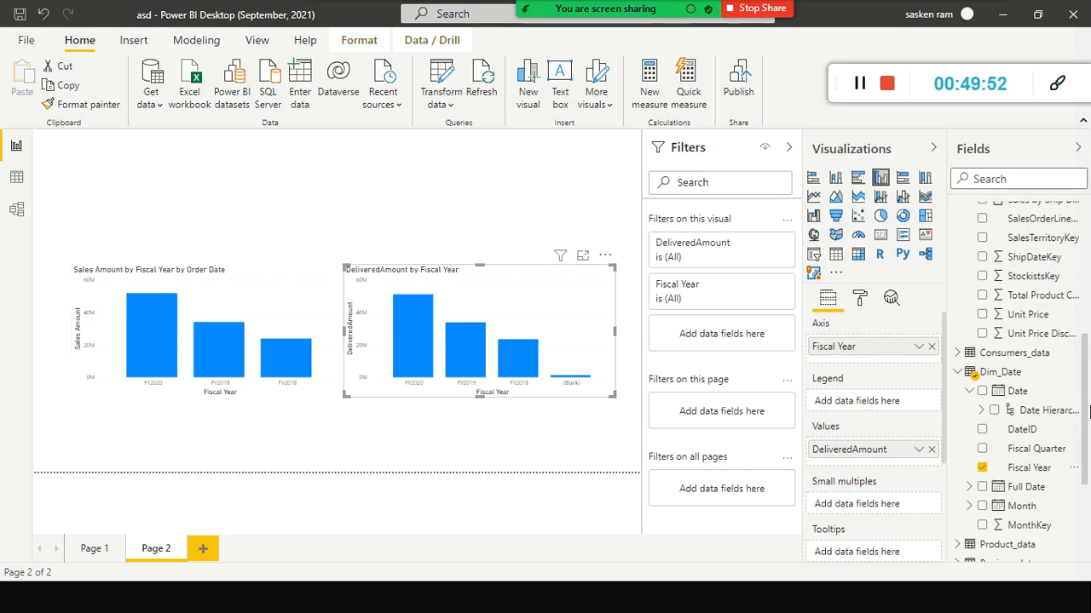
Step: Move the Sales Amount and DeliveredAmount column charts down to the lower half of Page 2, side by side
scroll(1031, 237, "up", 2)
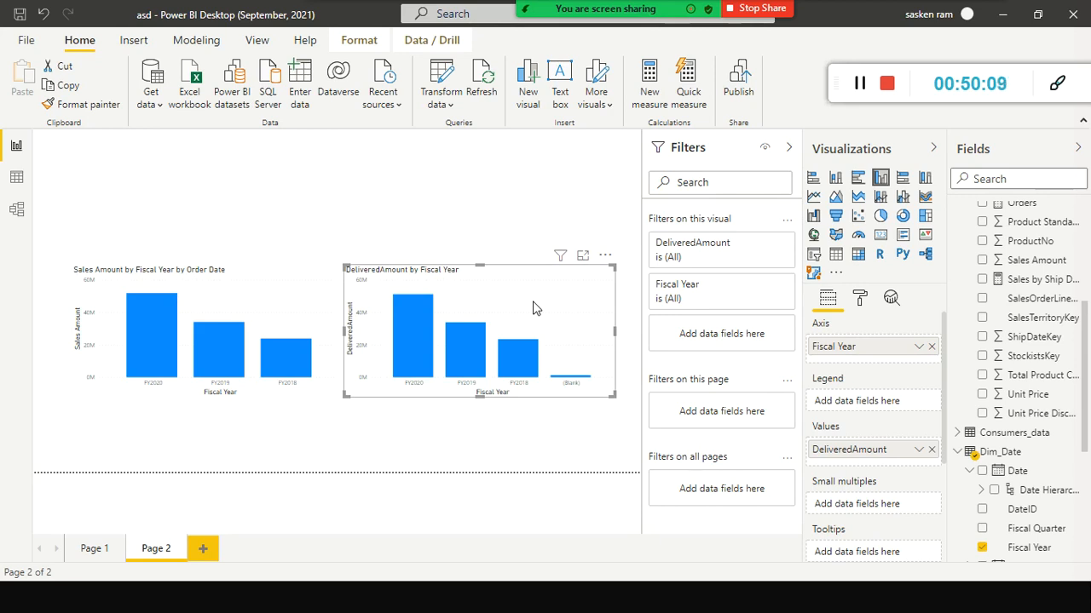
left_click(214, 304)
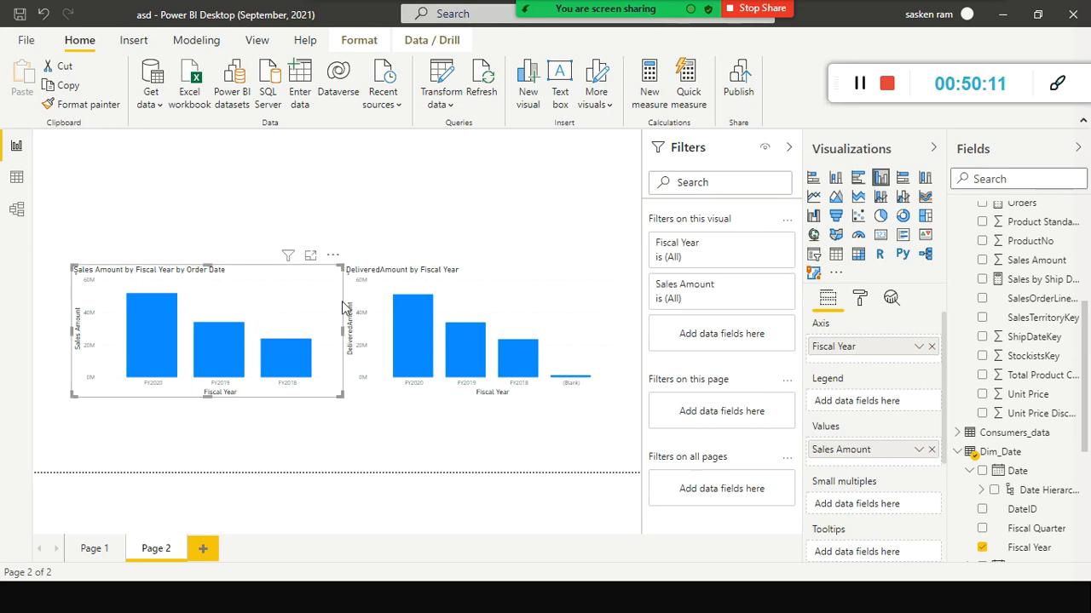
left_click_drag(263, 352, 258, 367)
mouse_move(493, 387)
left_mouse_down()
mouse_move(487, 408)
mouse_move(507, 390)
left_mouse_up()
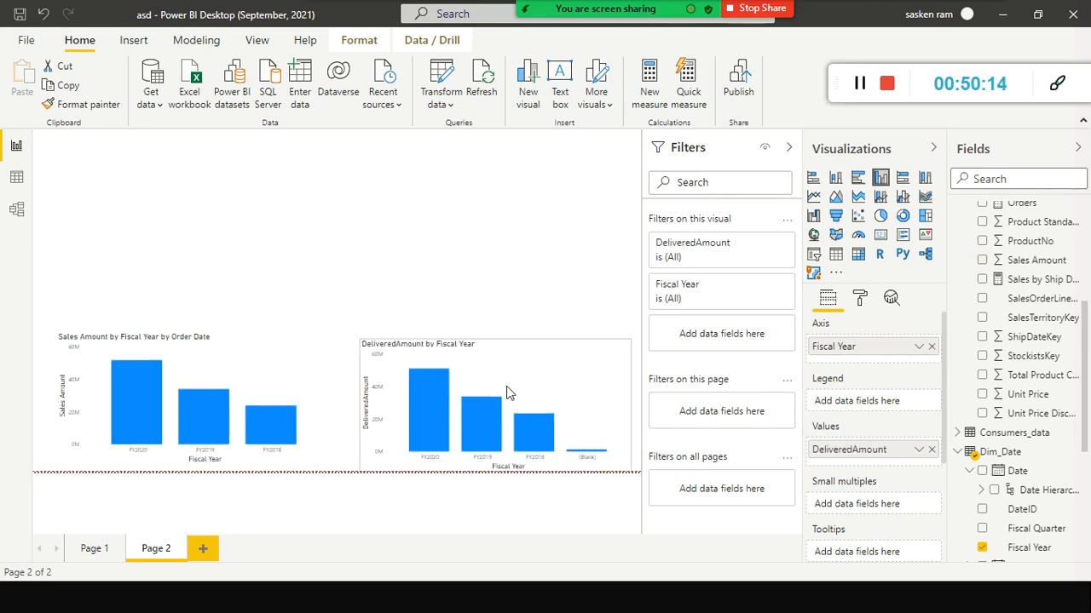
Step: Duplicate both column charts and place the copies above the originals
left_click(282, 363)
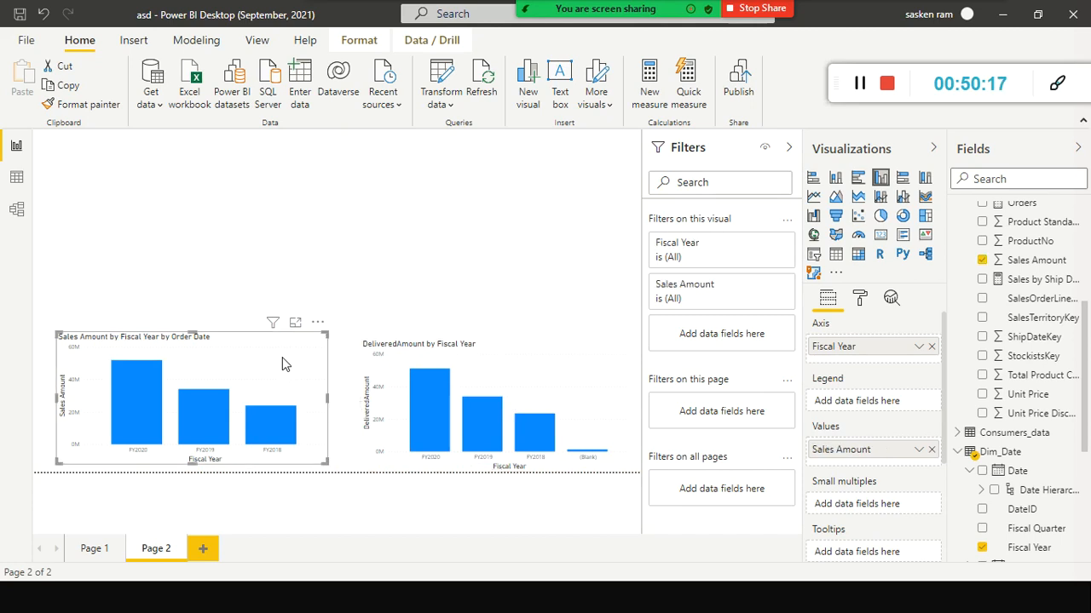
left_click(535, 367, "ctrl")
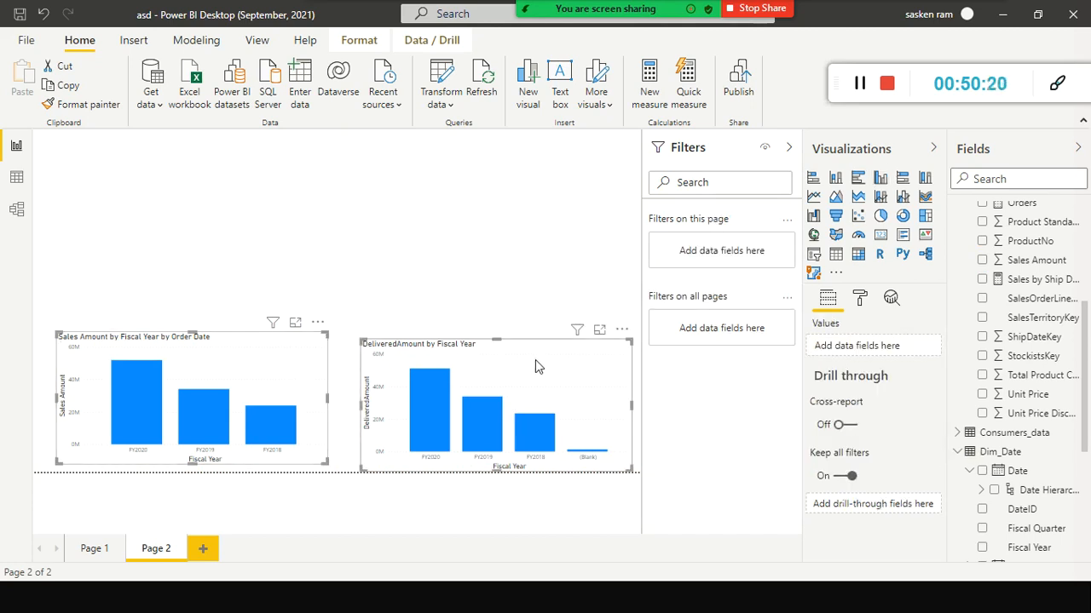
key("ctrl+c")
key("ctrl+v")
left_click_drag(292, 385, 282, 213)
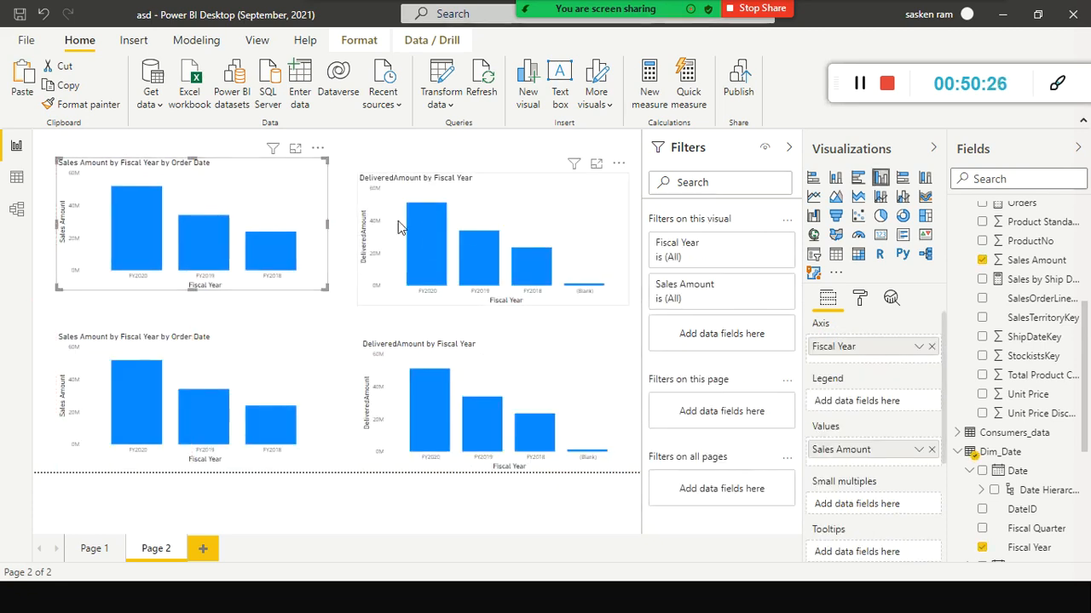
Step: Convert the two upper chart copies into table visuals
left_click(836, 255)
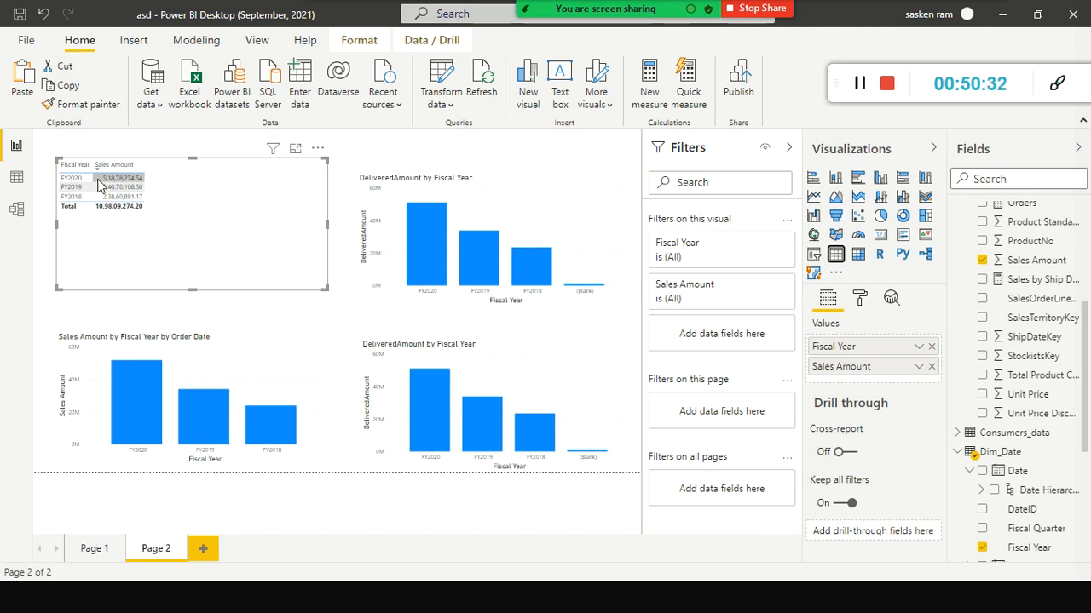
left_click(571, 215)
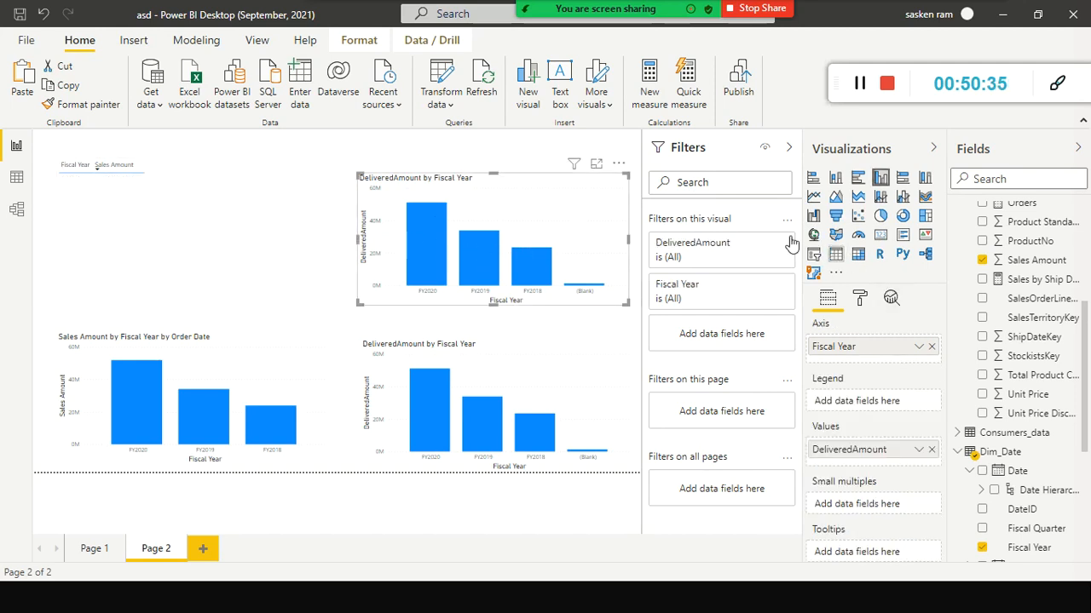
left_click(834, 256)
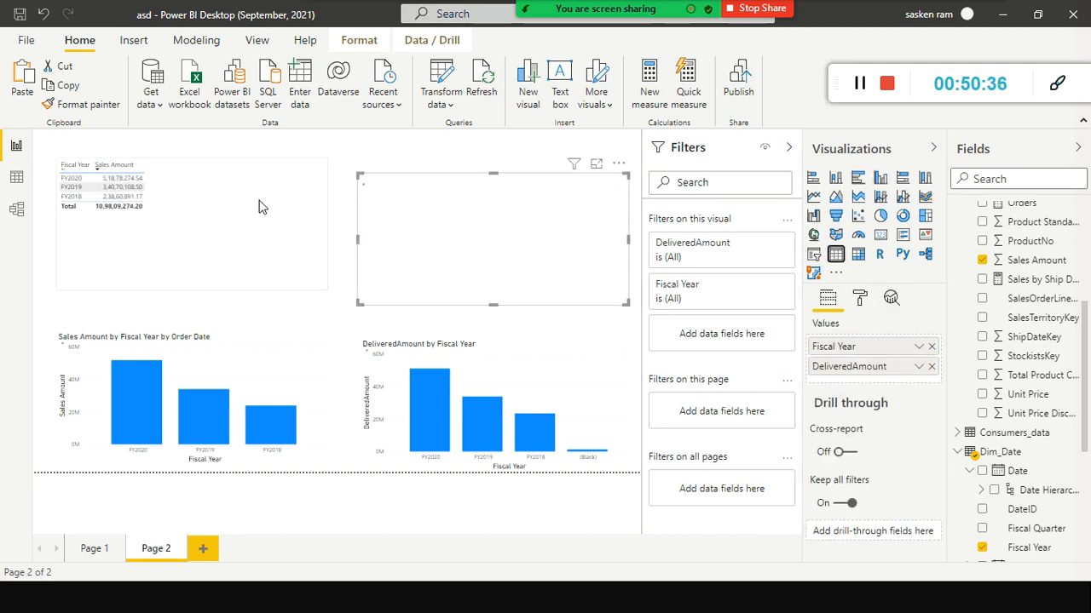
left_click(217, 232)
left_click(472, 242)
Step: Add the DeliveredAmount measure to the Sales Amount table, then narrow and reposition that table beside the other one
left_click_drag(246, 197, 258, 181)
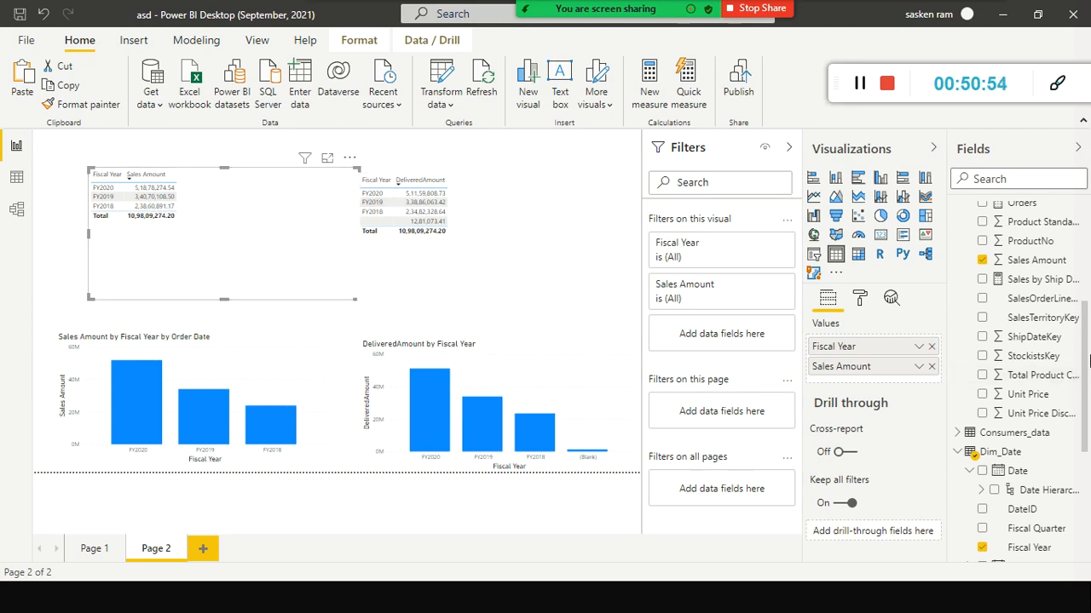
scroll(1065, 324, "up", 3)
left_click_drag(1041, 294, 280, 179)
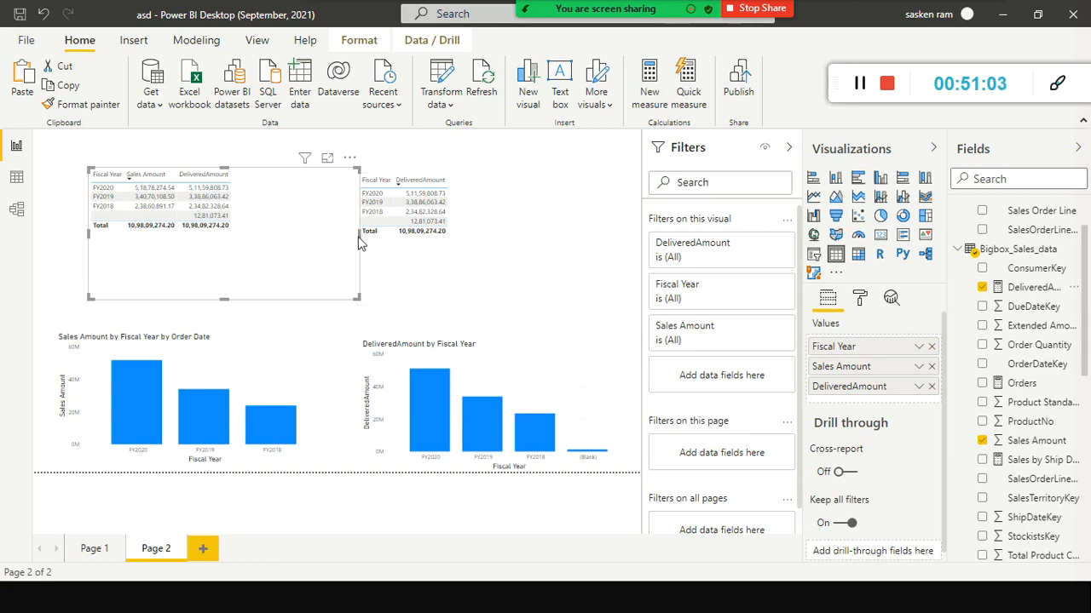
left_click_drag(358, 243, 252, 239)
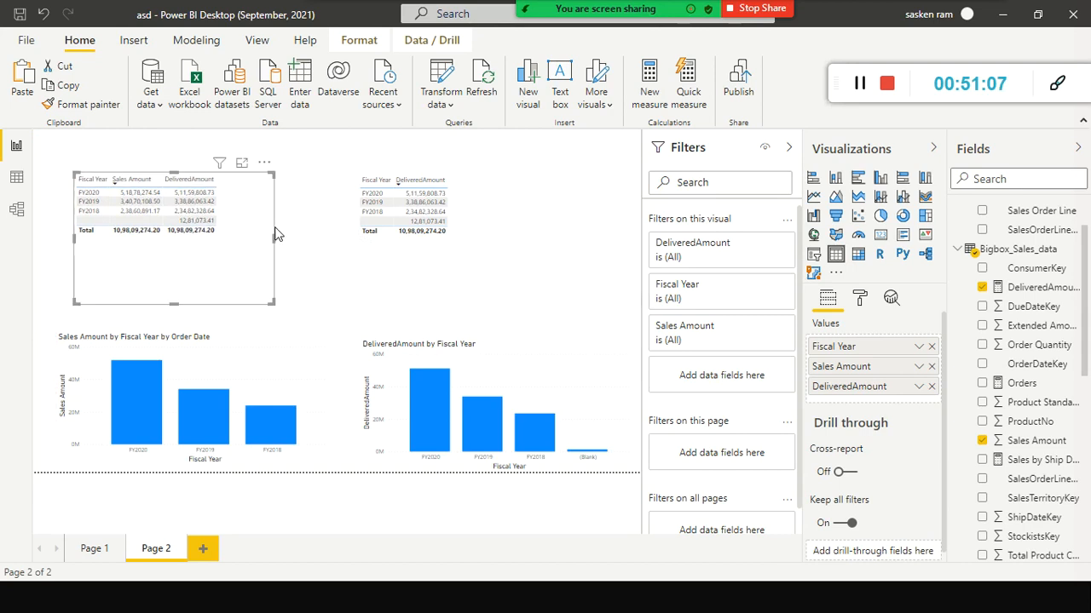
Step: Check the Orders measure's formula and add Orders to the table containing Fiscal Year and DeliveredAmount
left_click(486, 208)
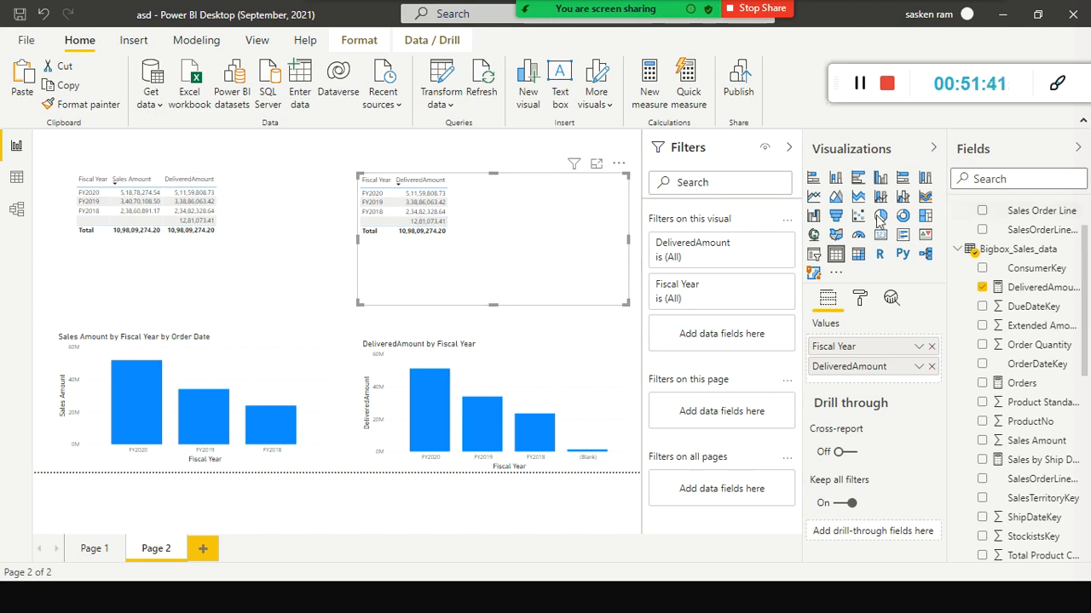
left_click(1022, 384)
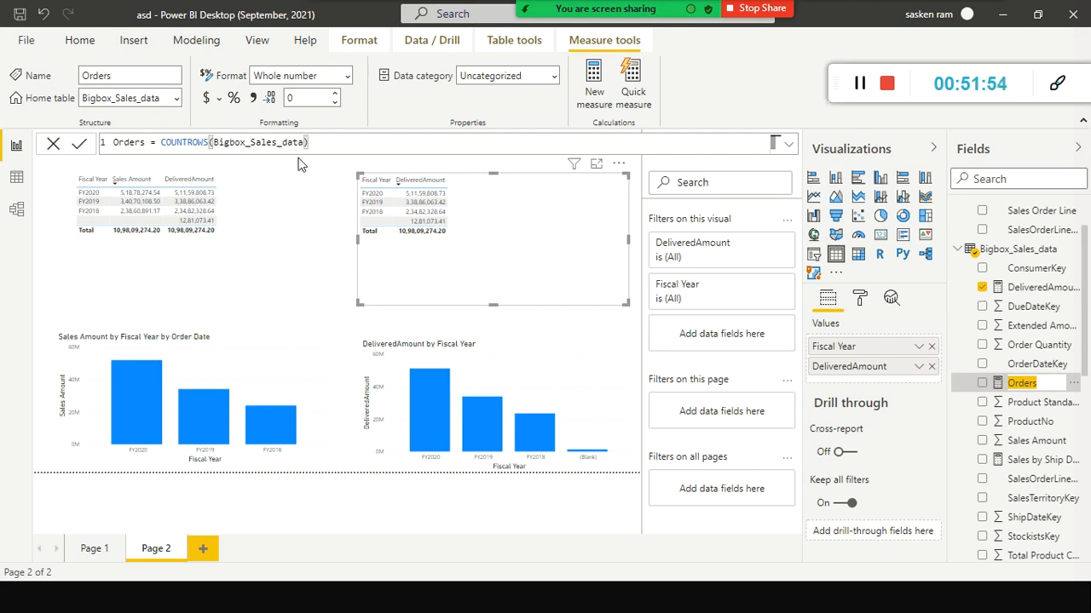
left_click(298, 225)
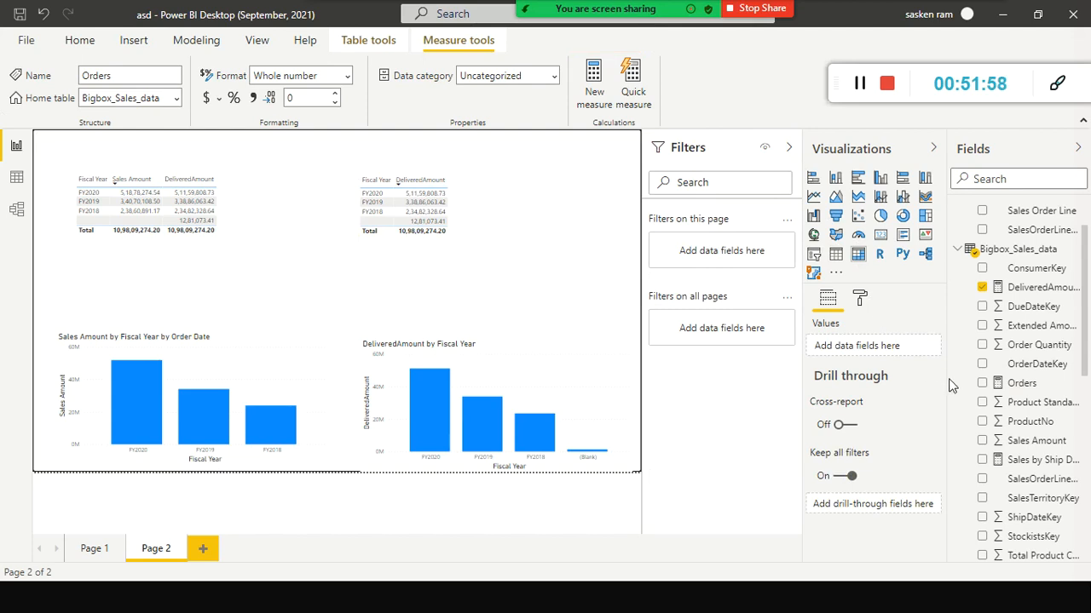
left_click_drag(1037, 388, 530, 194)
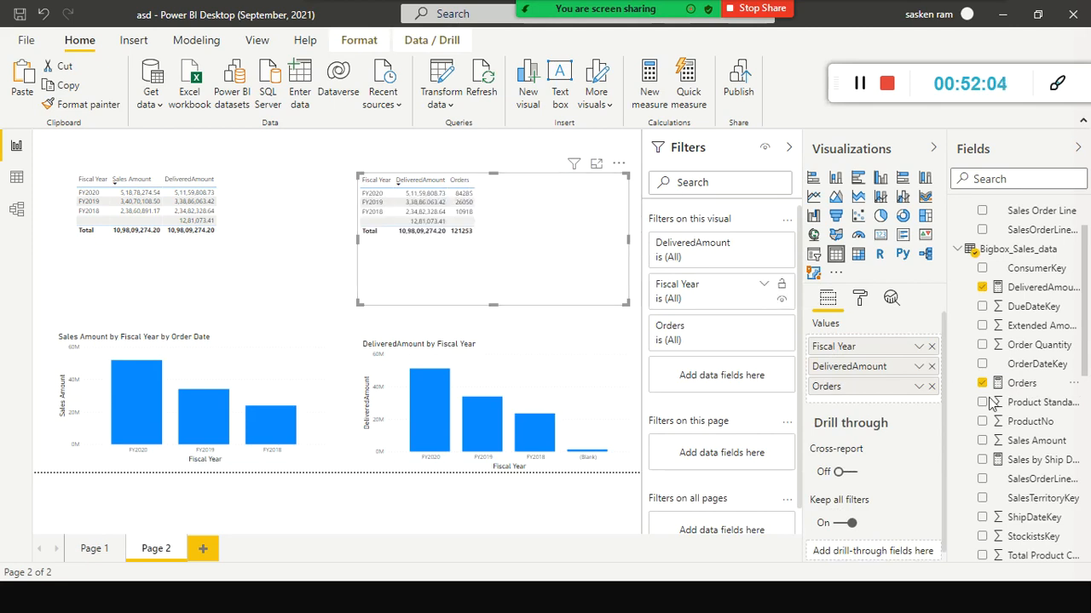
left_click_drag(1025, 392, 286, 186)
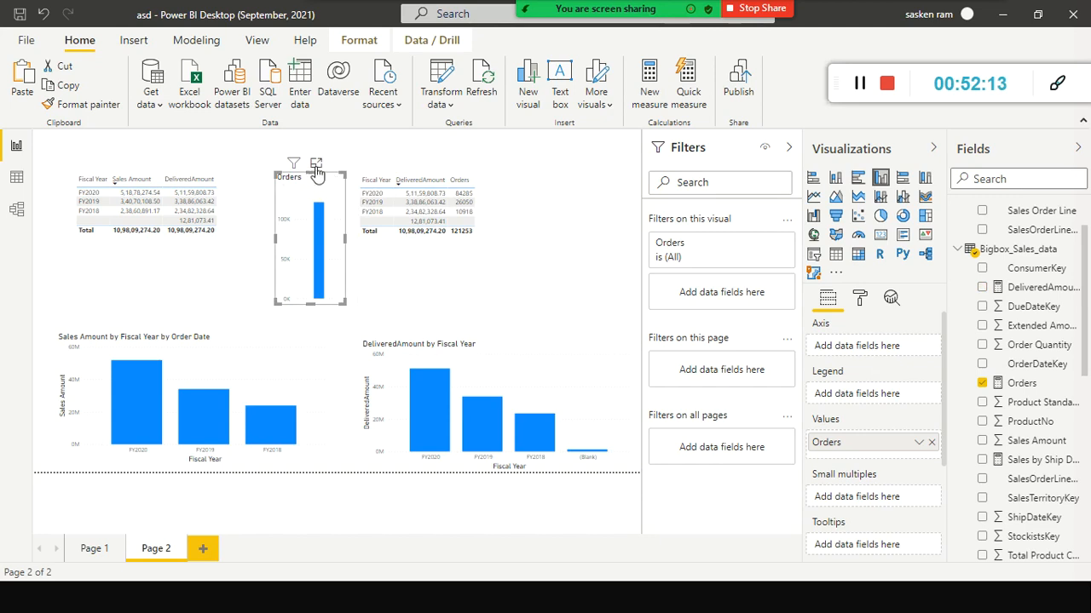
left_click_drag(345, 174, 290, 196)
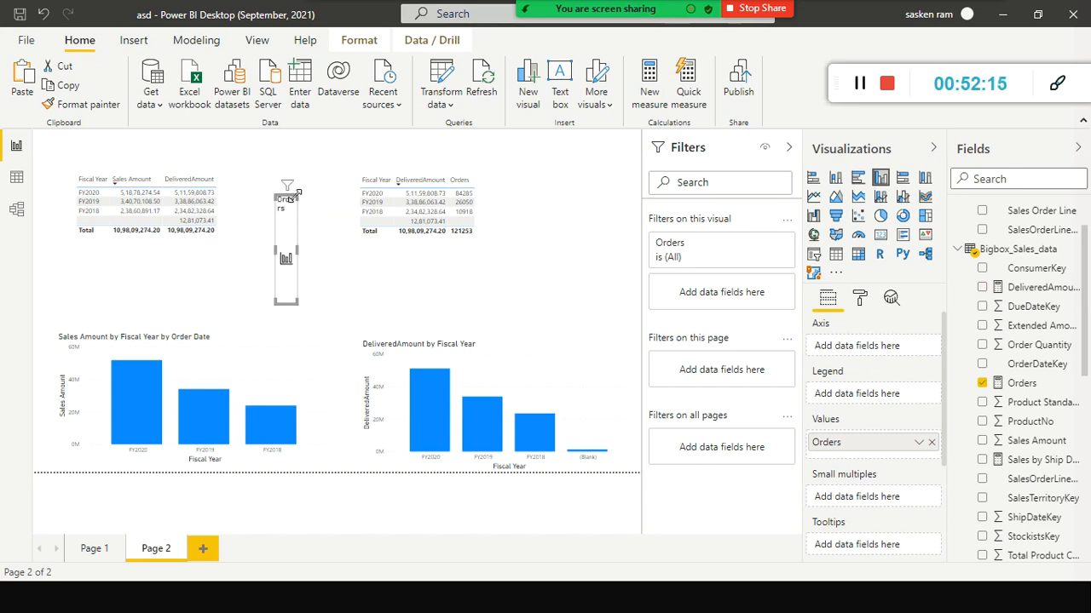
right_click(291, 209)
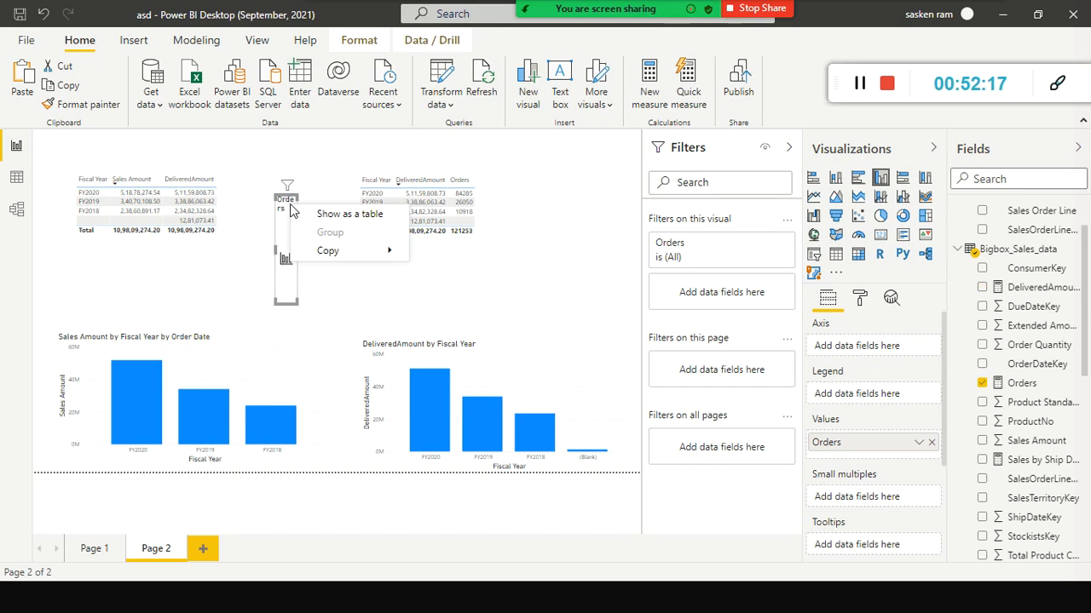
left_click(290, 243)
left_click_drag(297, 254, 339, 262)
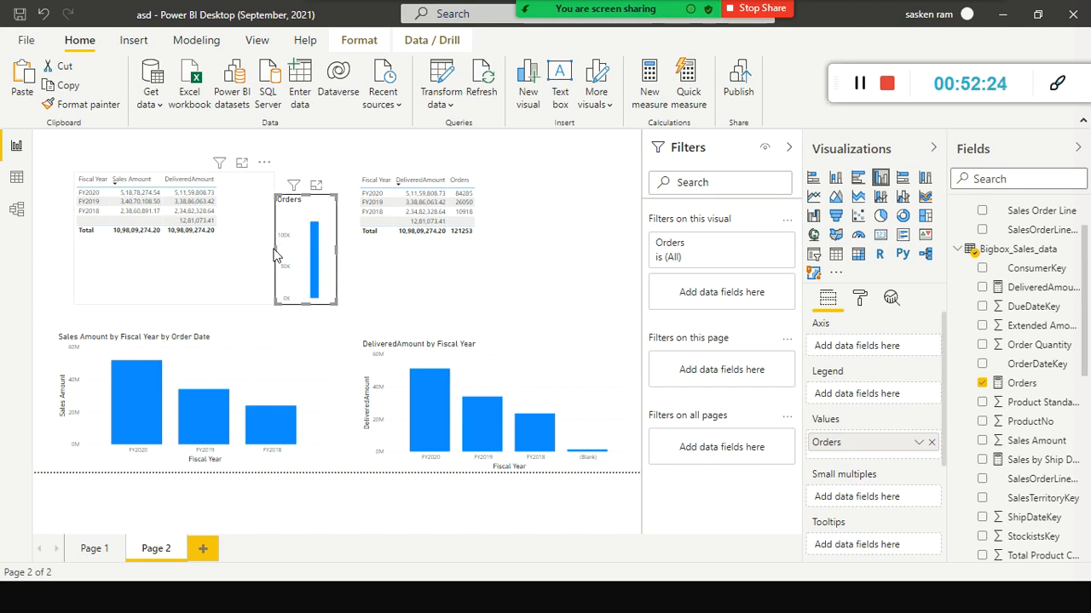
left_click_drag(275, 250, 184, 250)
left_click_drag(287, 216, 311, 263)
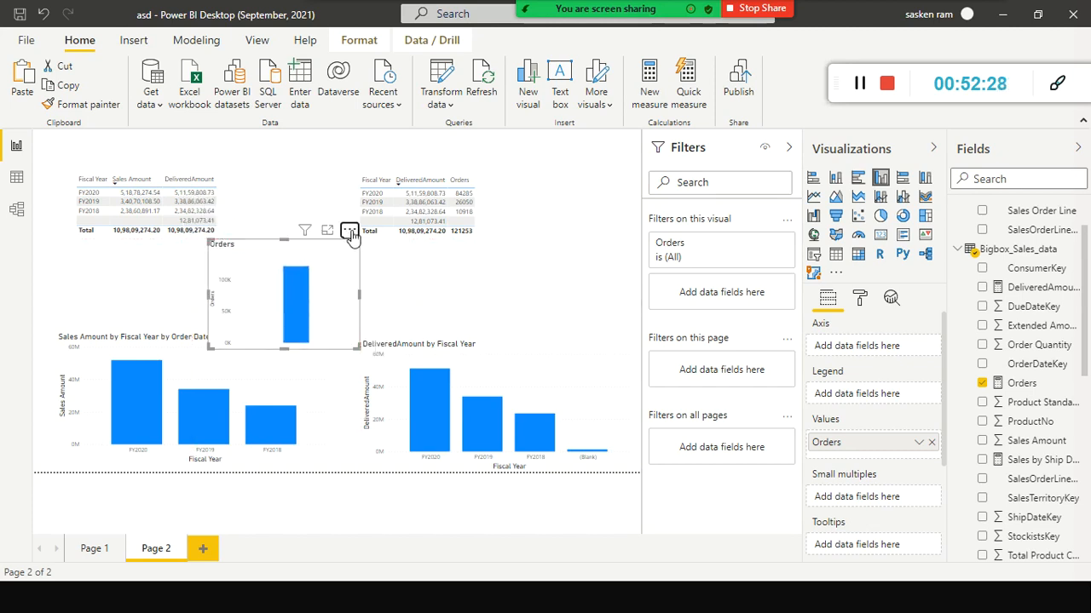
left_click(349, 231)
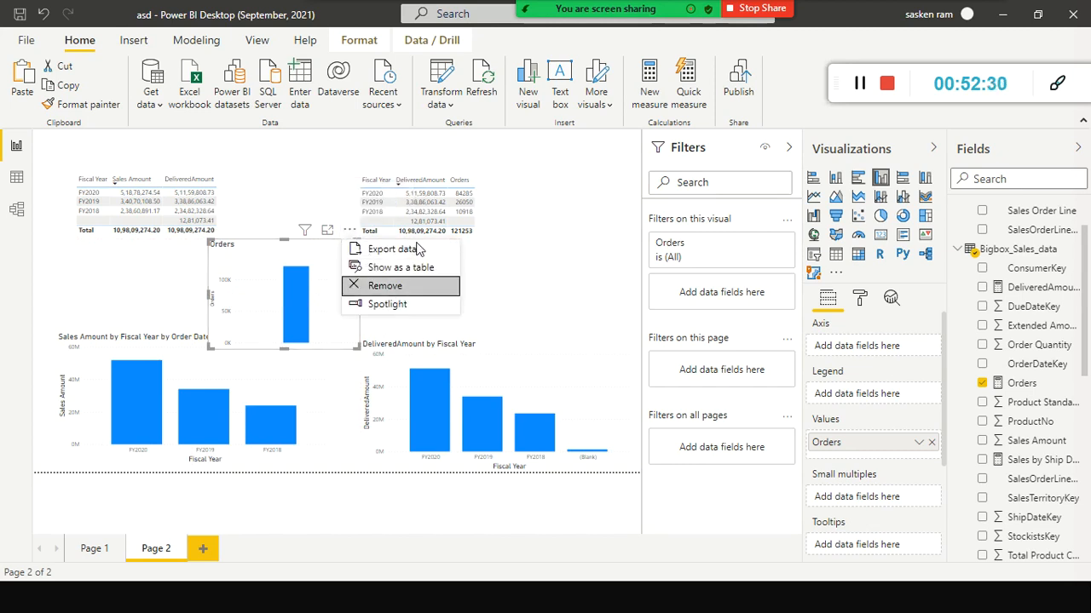
left_click(392, 287)
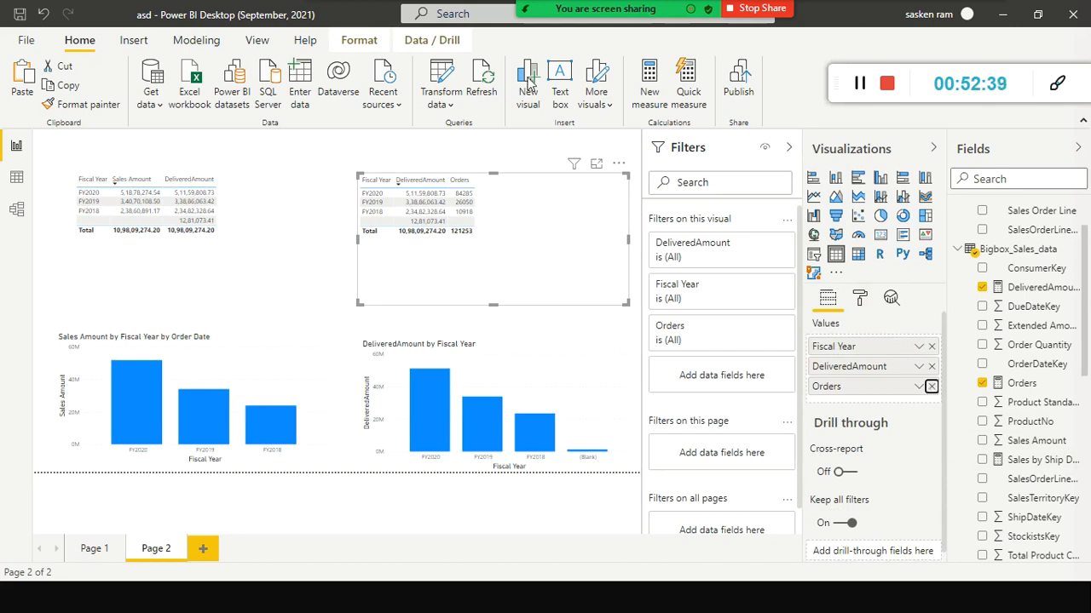
Step: Remove Orders from the Fiscal Year and DeliveredAmount table, and select the Sales Amount table
left_click(931, 388)
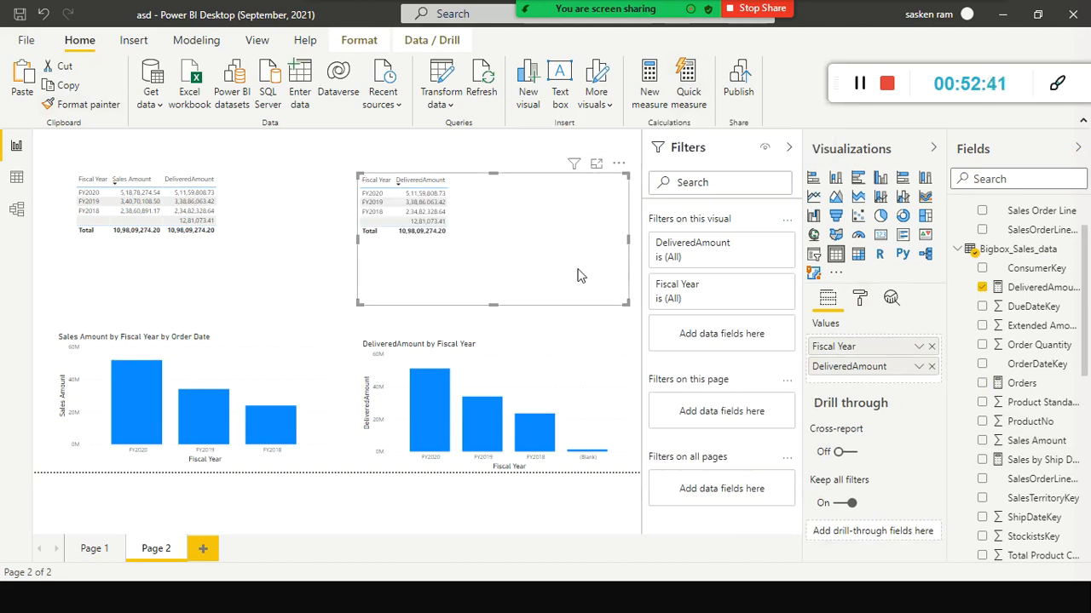
left_click(274, 232)
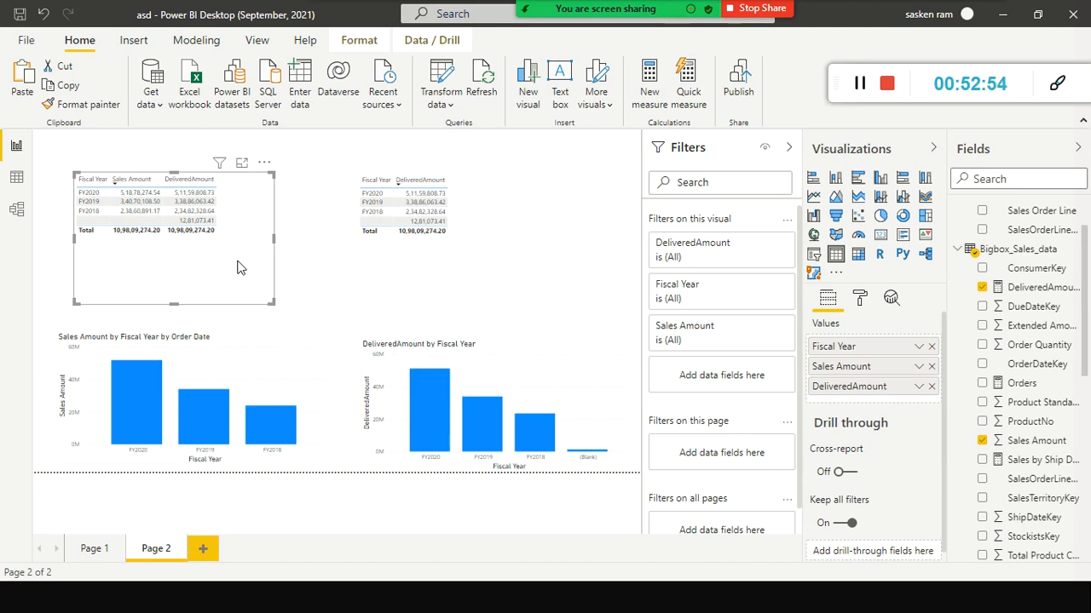
Step: Open the model view and examine the tables and relationships from Bigbox_Sales_data across to Ship_date
left_click(15, 210)
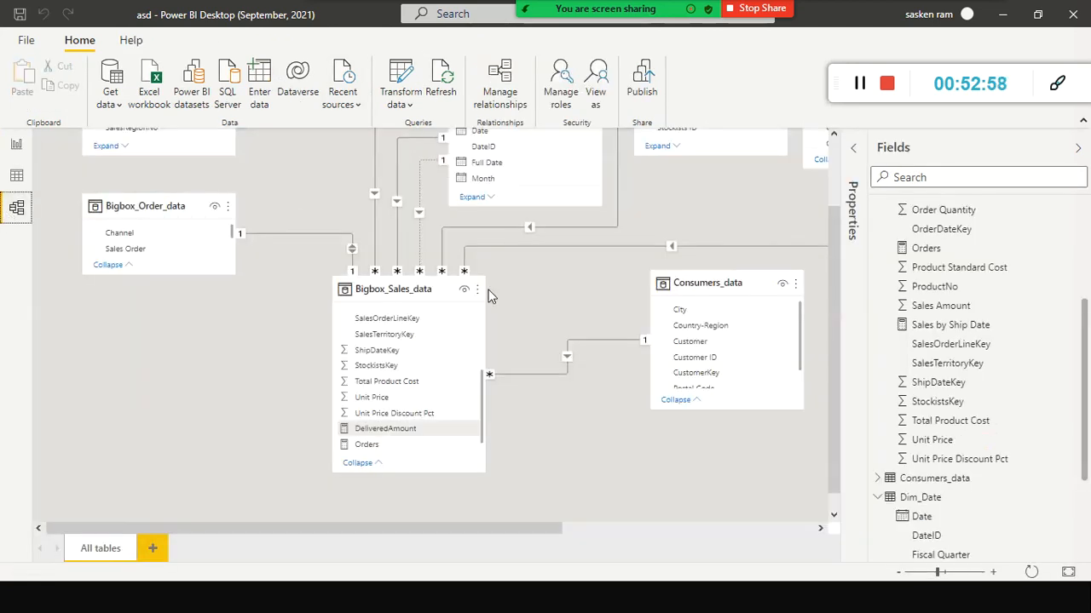
scroll(769, 284, "up", 2)
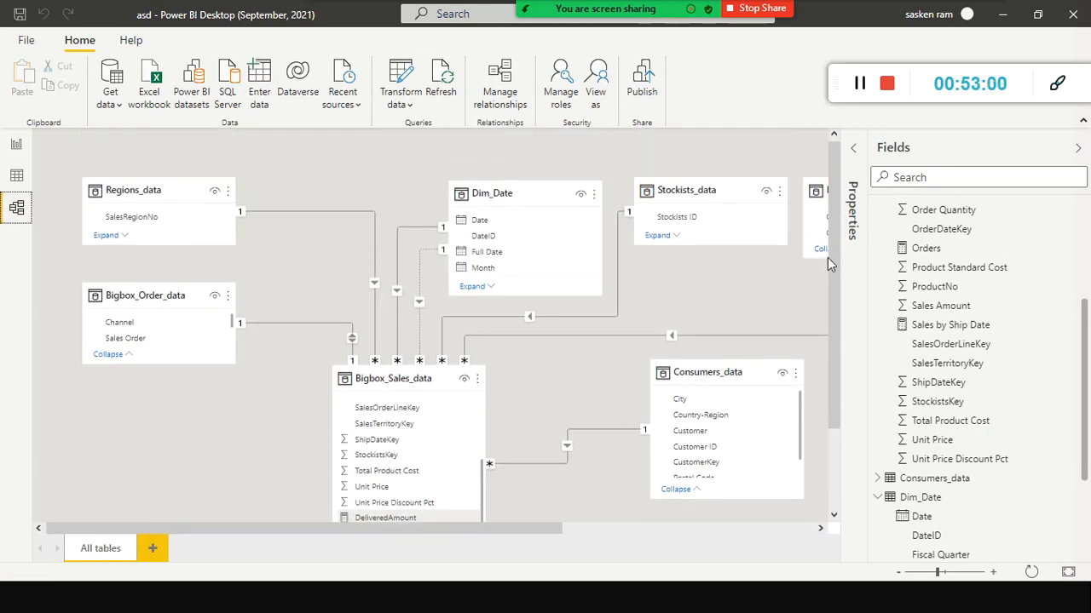
left_click_drag(521, 528, 835, 519)
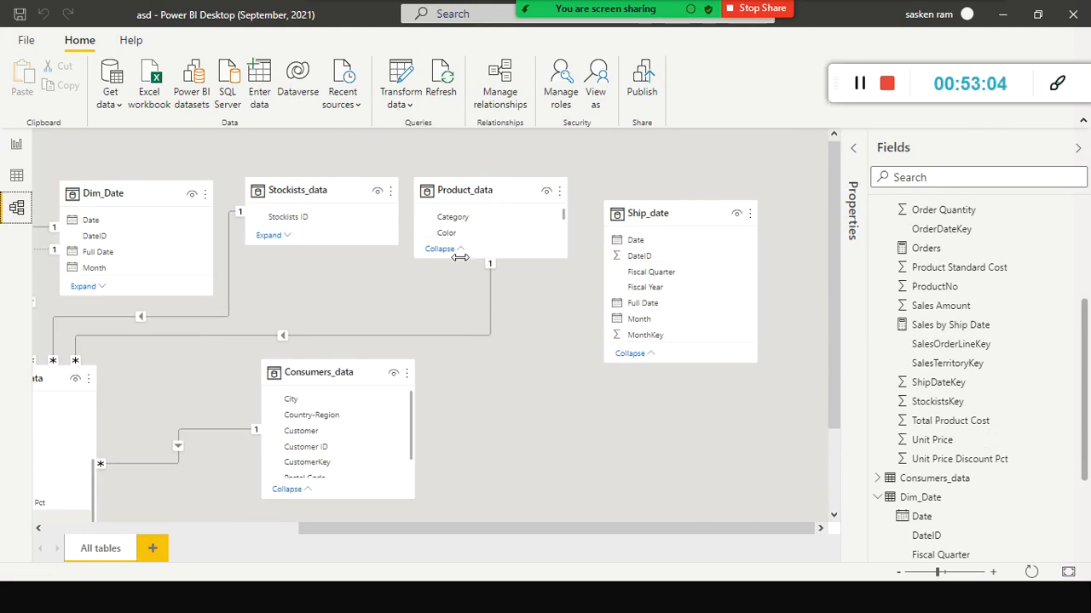
scroll(419, 317, "down", 1)
scroll(160, 174, "up", 1)
Step: Examine the commands available for the Dim_Date table in the model diagram, leaving the table deselected
left_click(147, 195)
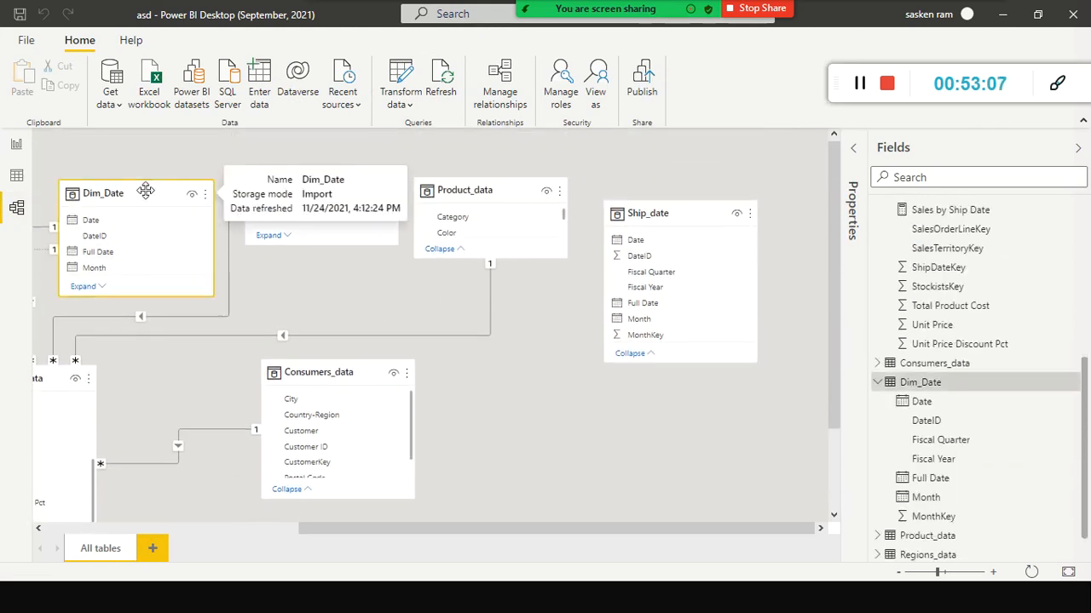
right_click(146, 194)
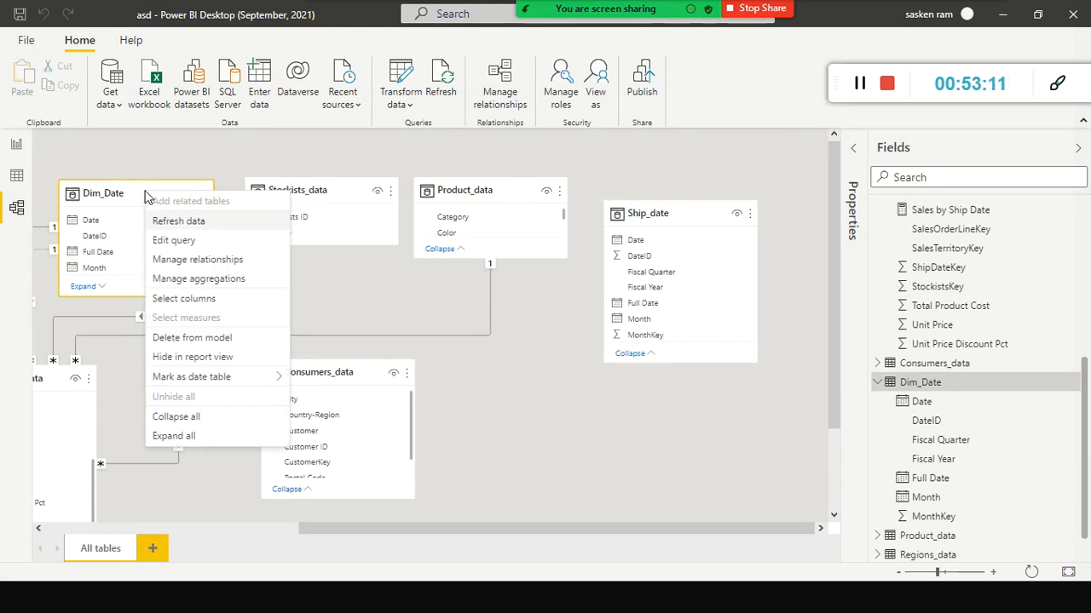
left_click(207, 158)
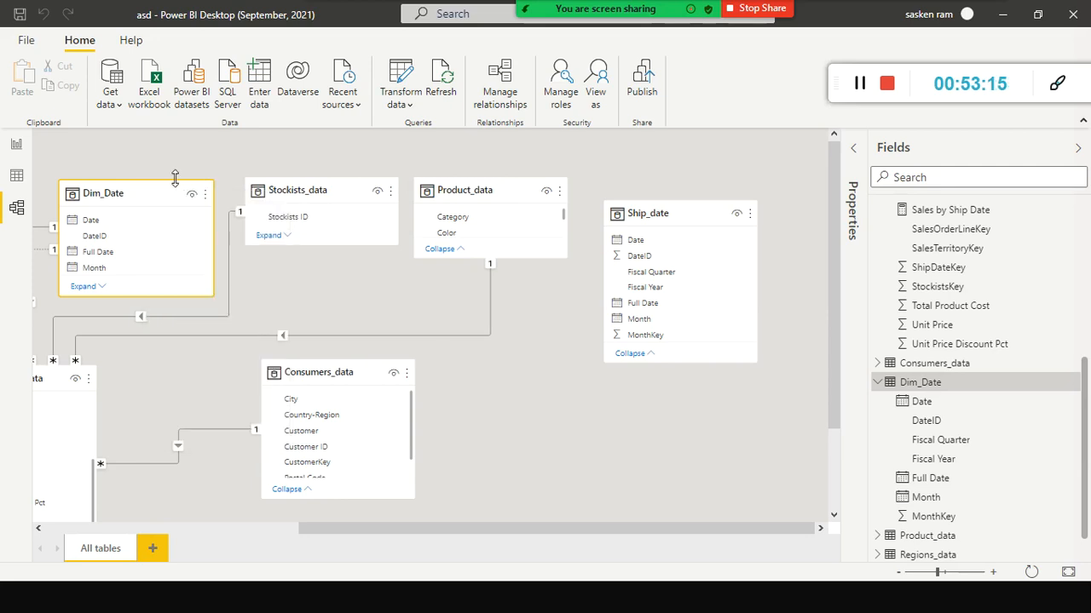
mouse_move(167, 190)
left_mouse_down()
mouse_move(389, 318)
mouse_move(168, 202)
mouse_move(153, 182)
left_mouse_up()
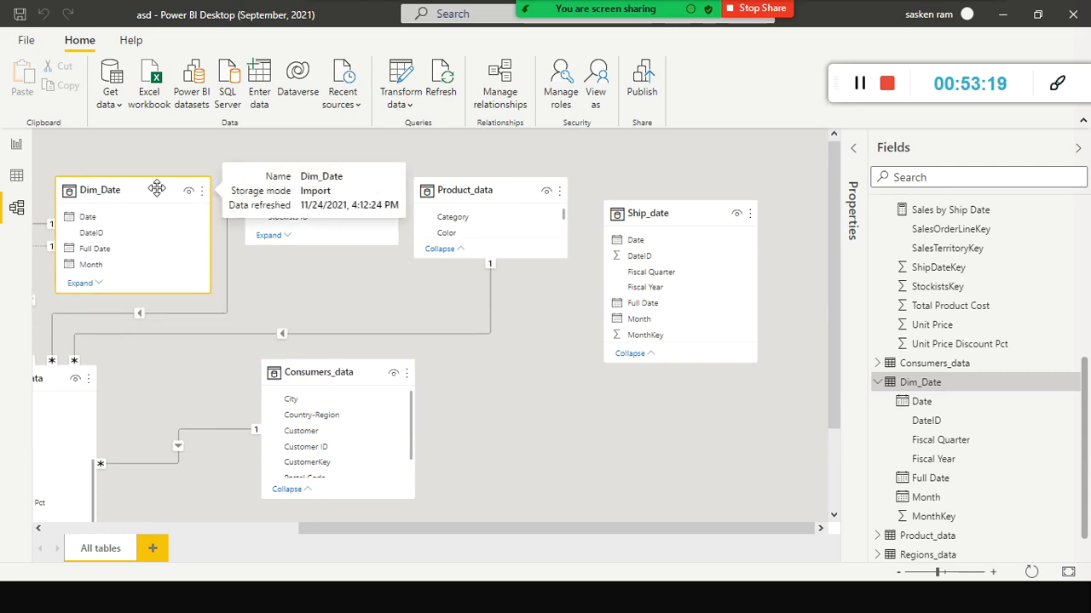
right_click(156, 189)
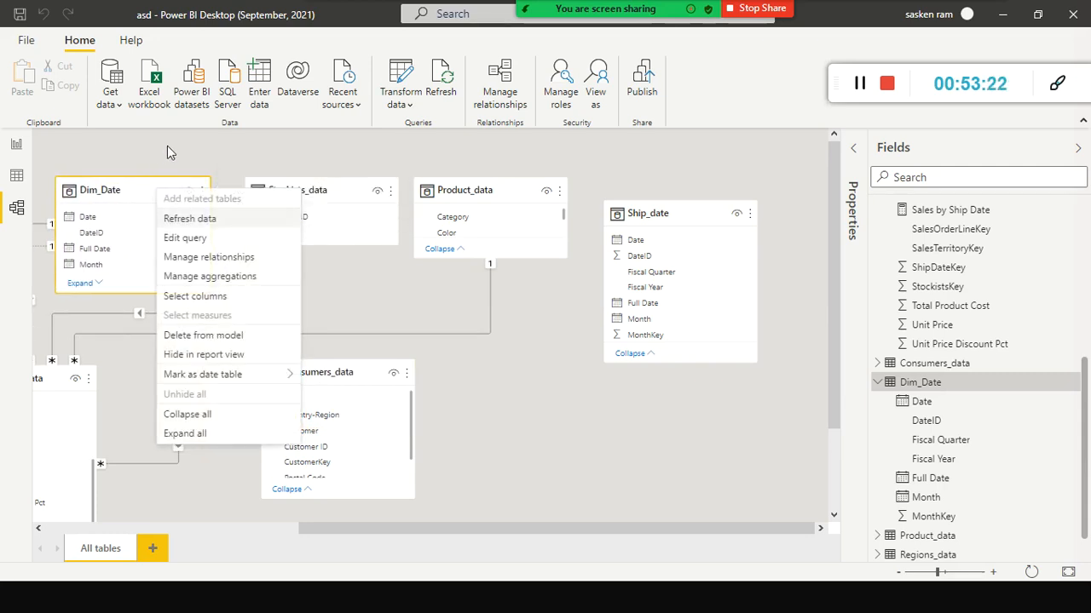
left_click(167, 151)
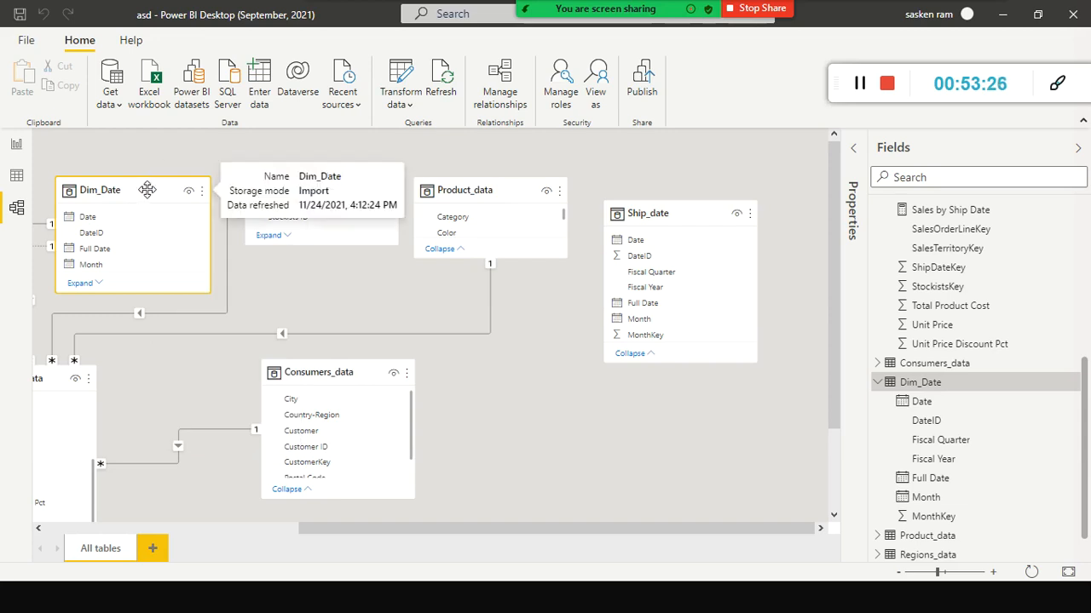
left_click_drag(147, 189, 149, 165)
left_click(545, 362)
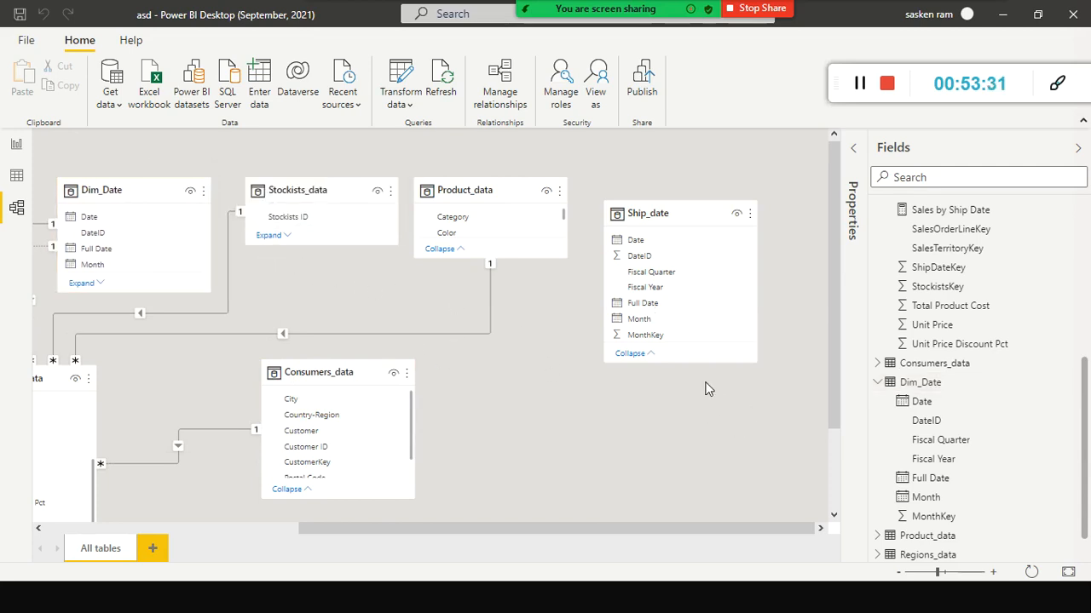
Step: Switch to File Explorer and open the Data-Files folder inside D:\PowerBI_Training\Data Files
key("alt+Tab")
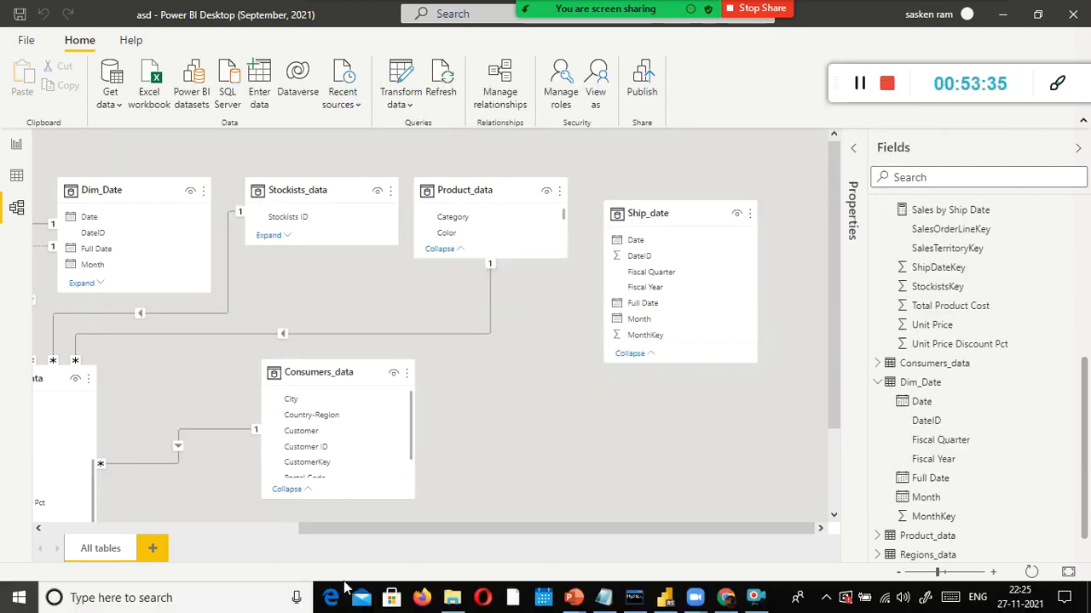
key("super")
left_click(451, 599)
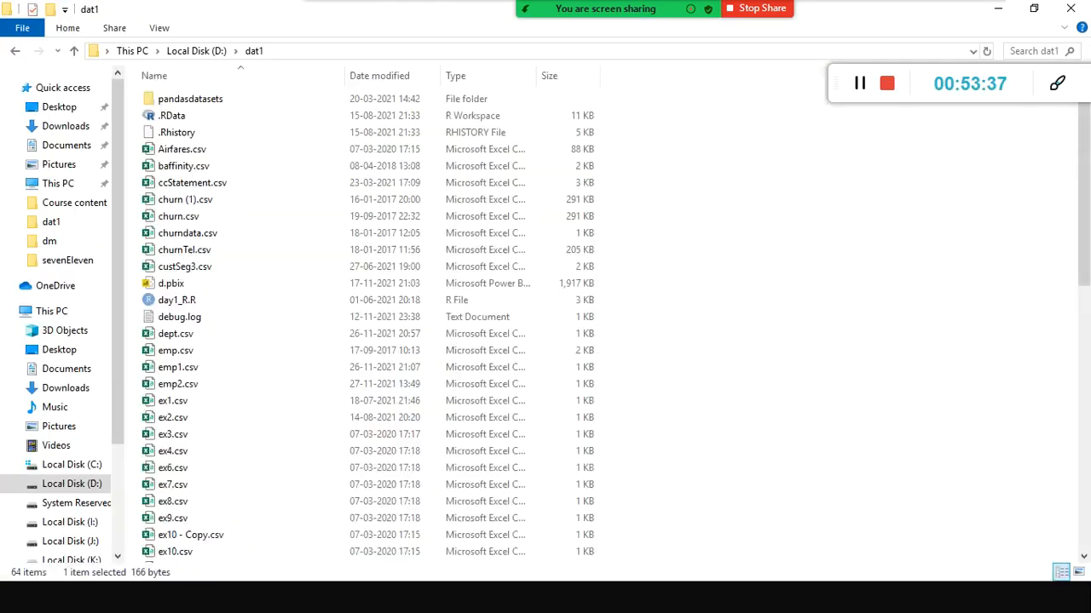
left_click(73, 485)
left_click(194, 271)
type("po")
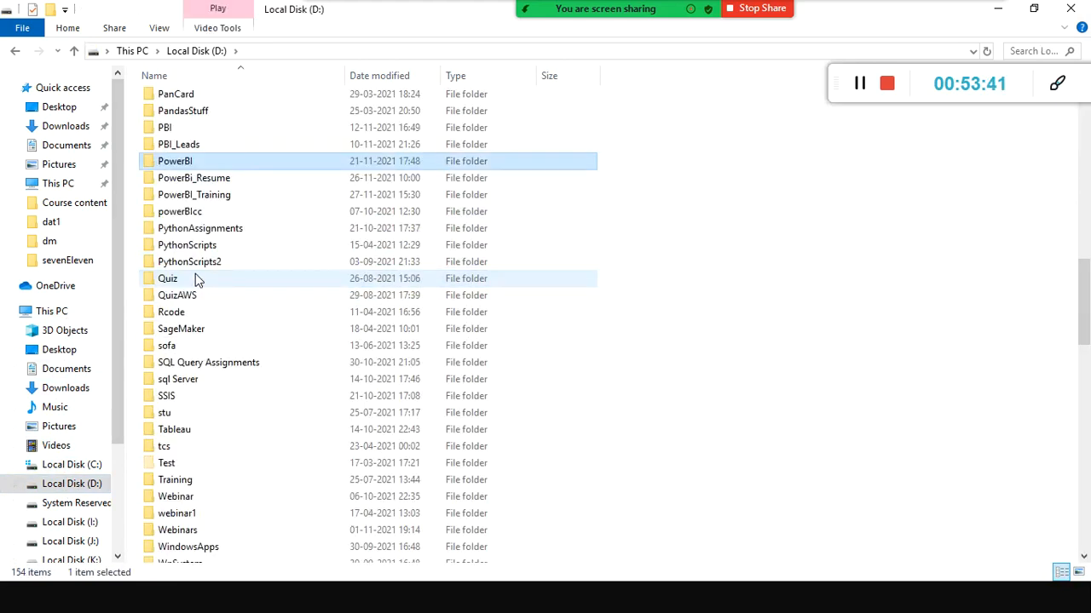
key("Down")
key("Down")
key("Return")
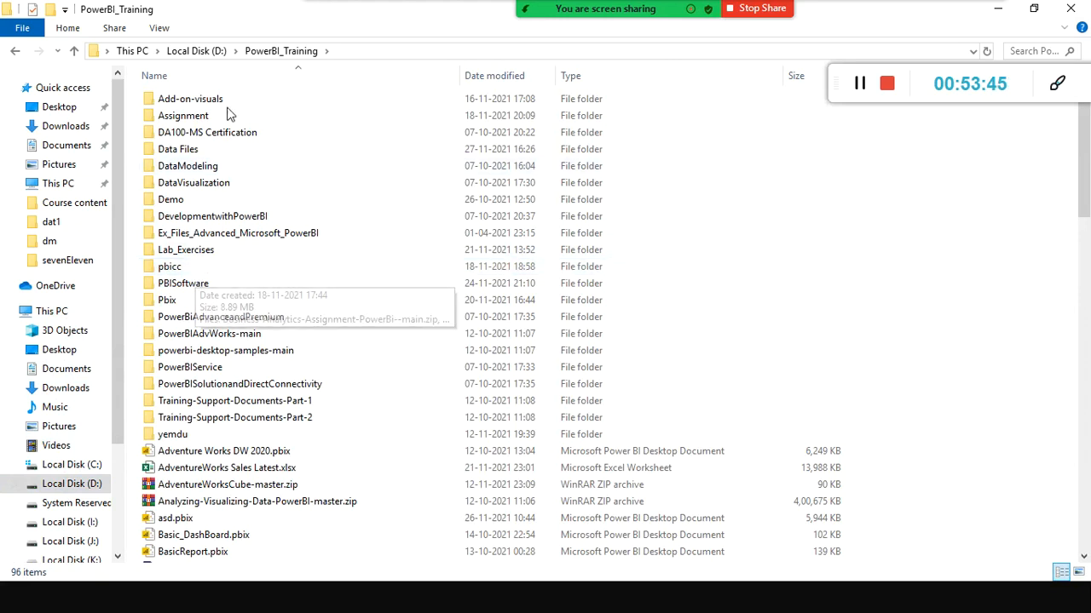
left_click(159, 152)
double_click(158, 159)
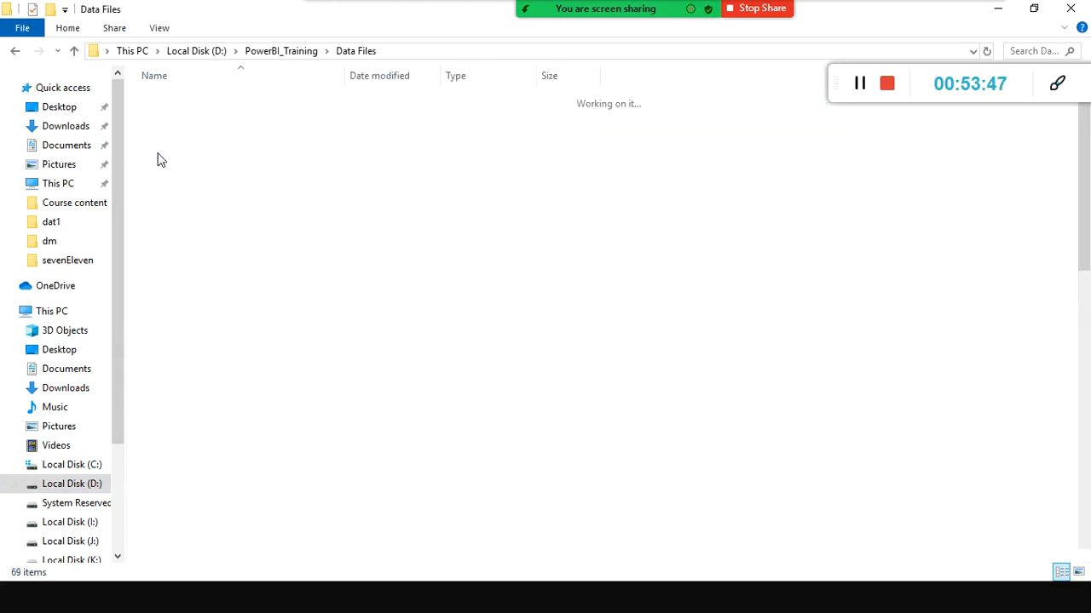
double_click(166, 101)
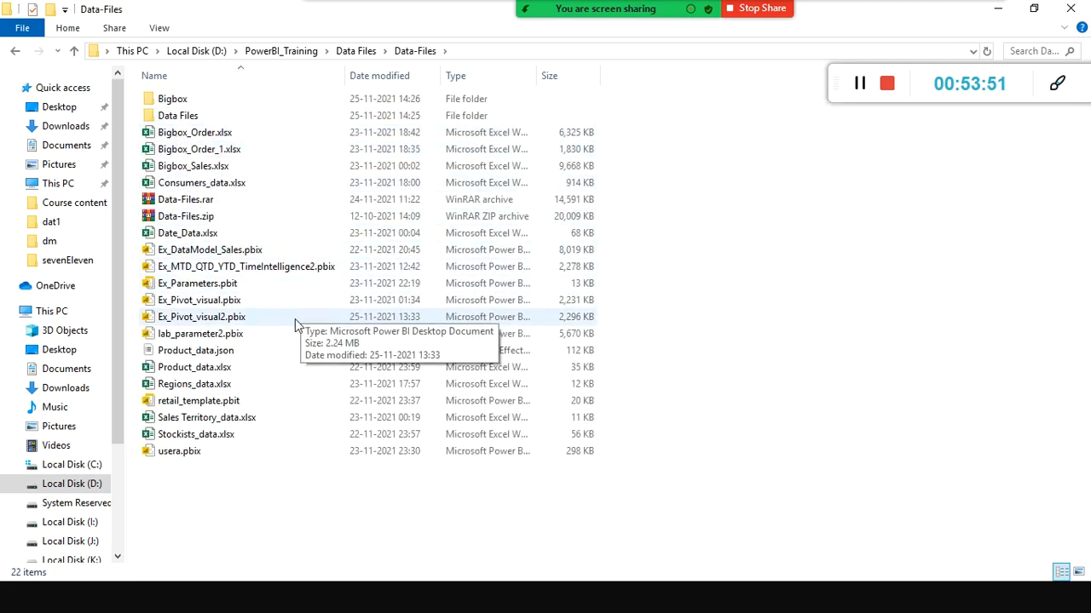
Step: Duplicate Date_Data.xlsx within the Data-Files folder
left_click(206, 242)
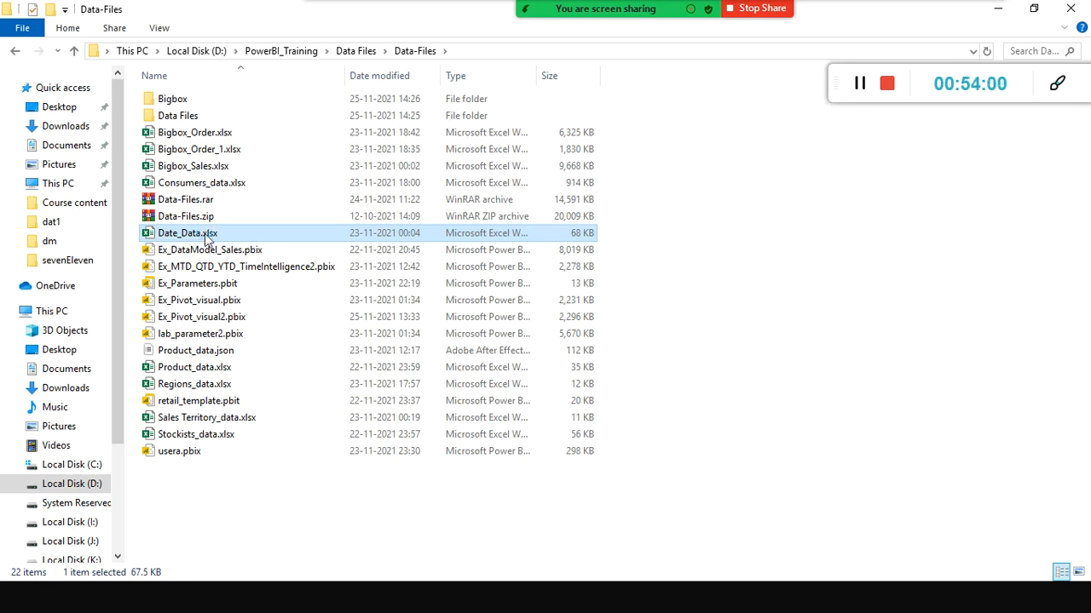
right_click(209, 235)
left_click(247, 488)
left_click(384, 548)
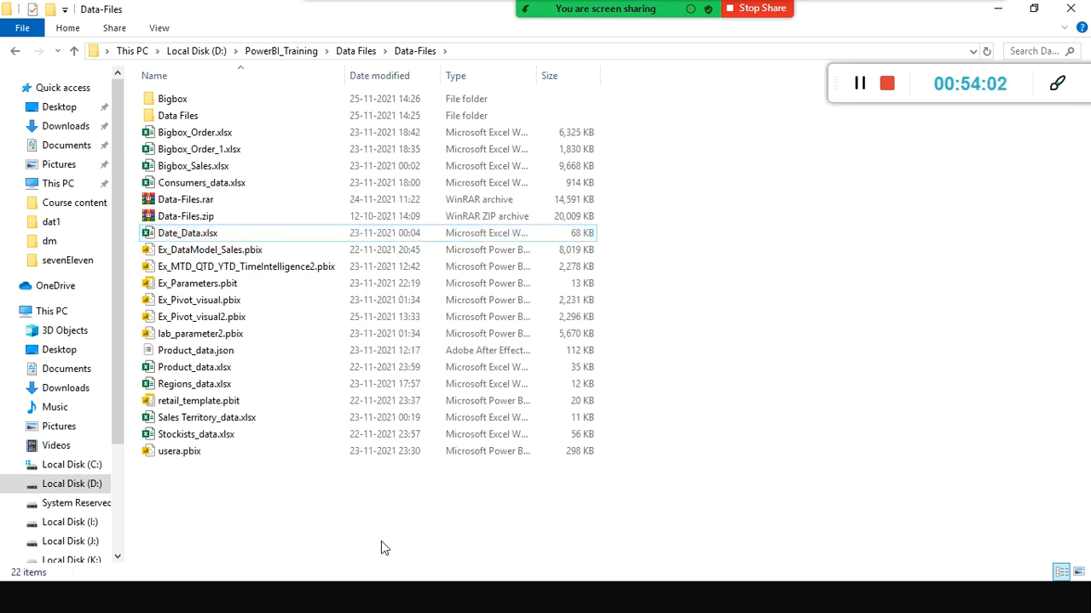
key("ctrl+v")
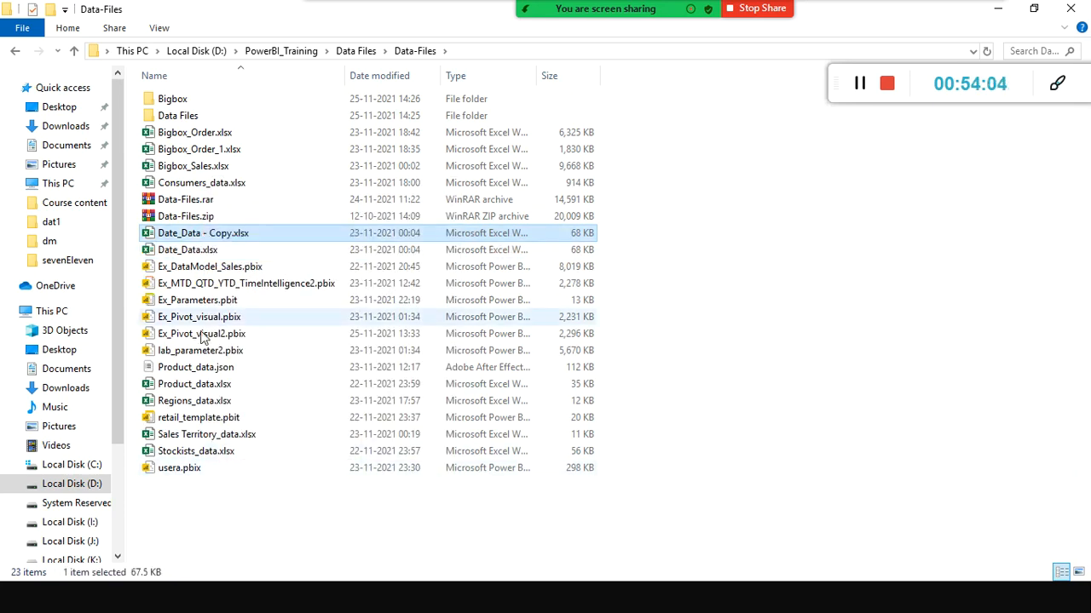
Step: Rename the copied Date_Data workbook as Ship_Date.xlsx
right_click(177, 235)
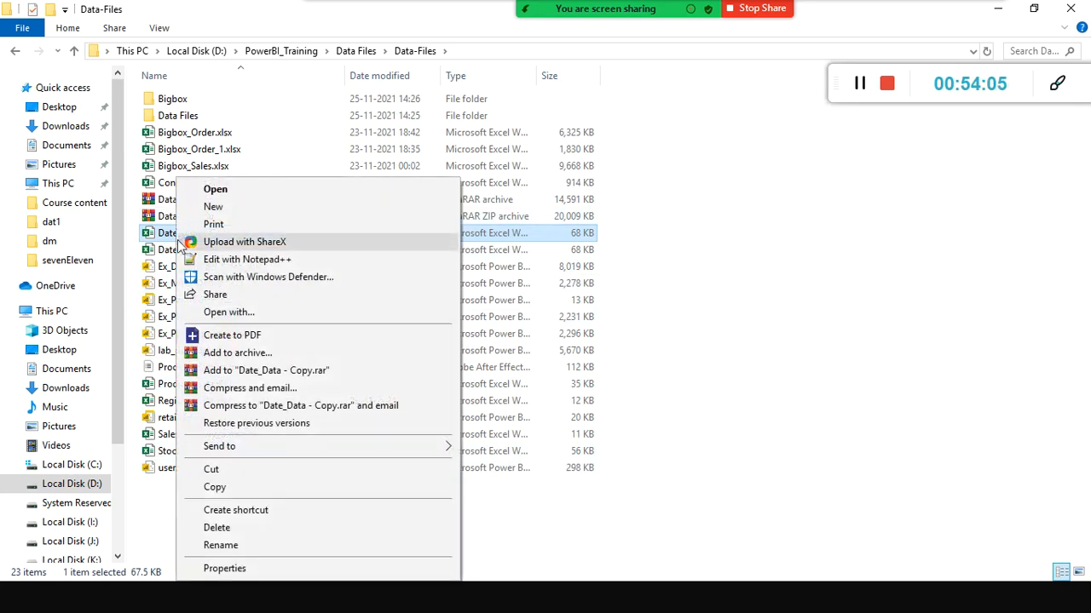
left_click(219, 543)
type("Ship")
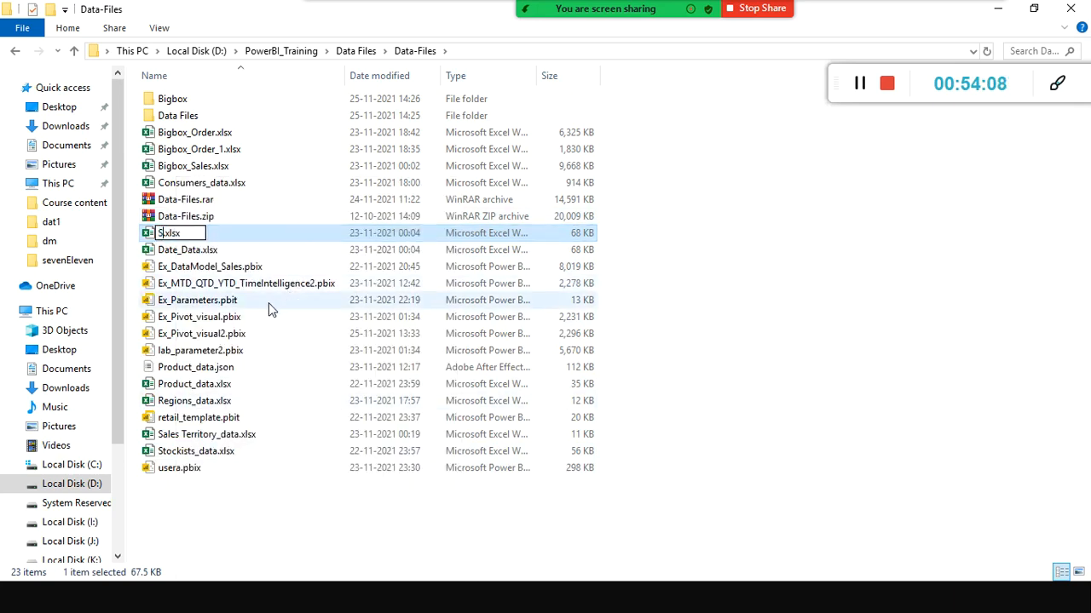
type("_Date")
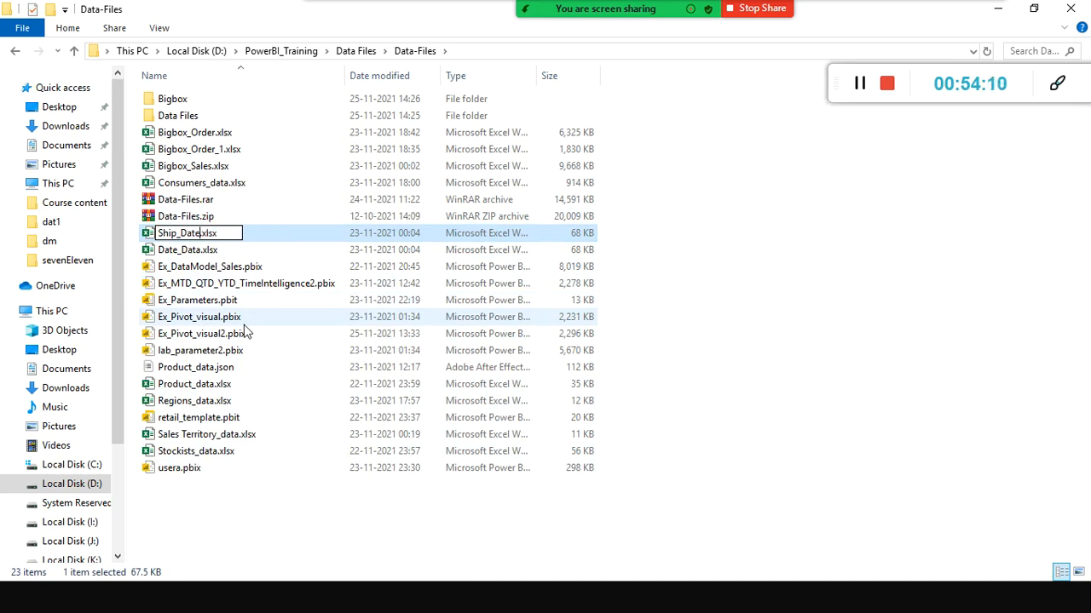
key("Return")
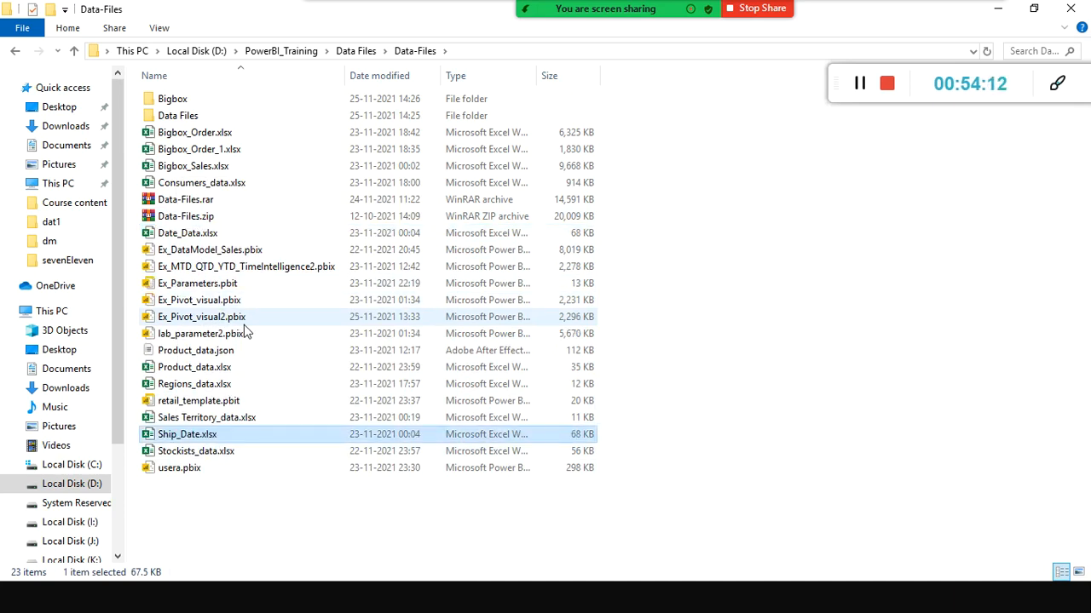
Step: Switch back to Power BI Desktop, collapse Dim_Date in the field list and expand Ship_date to show its fields
key("alt+Tab")
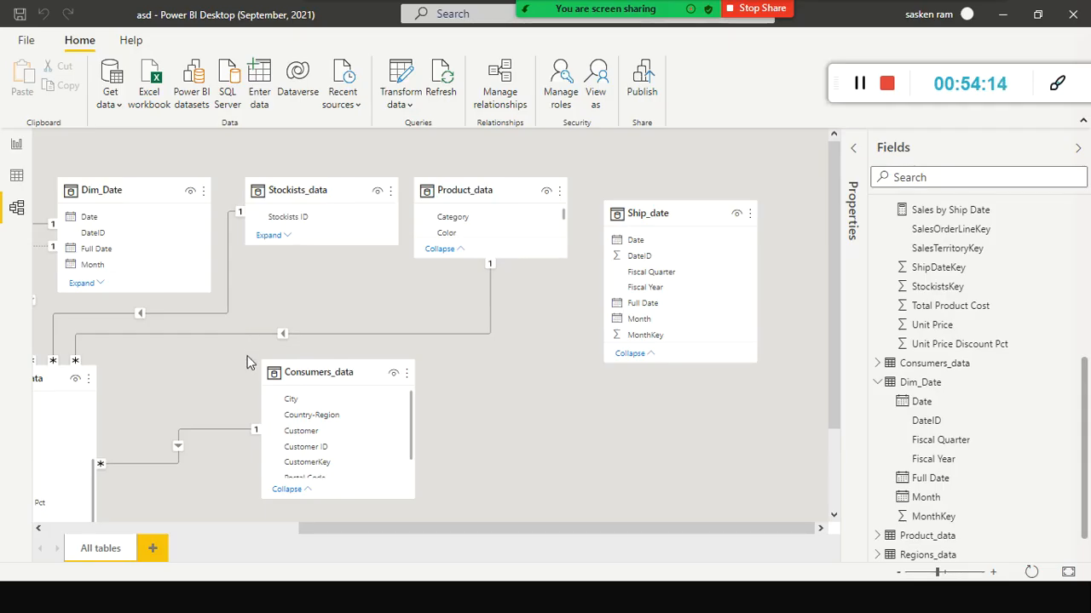
key("alt+Tab")
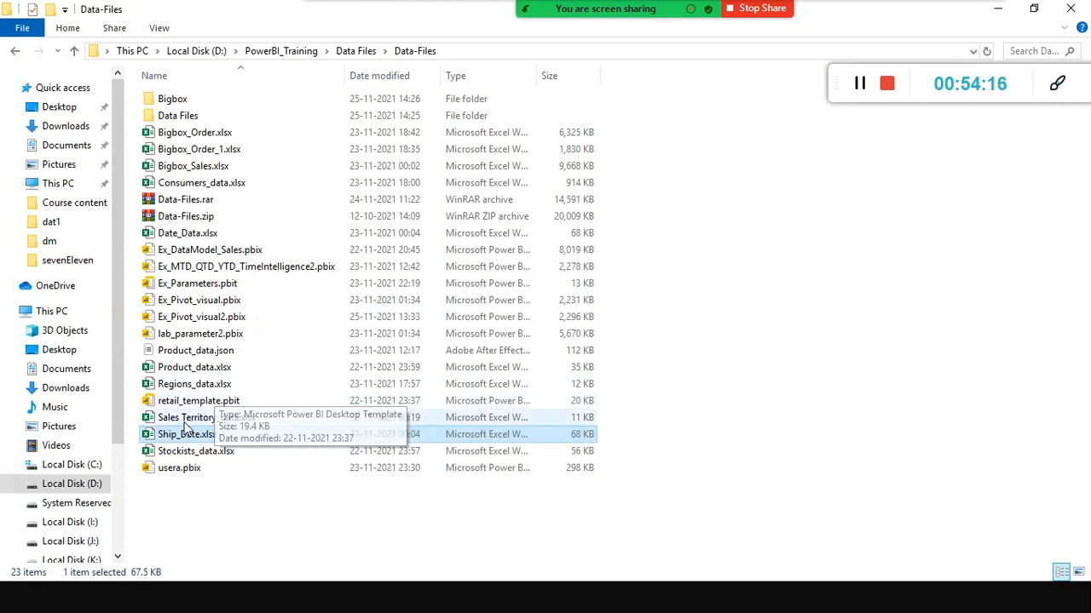
key("alt+Tab")
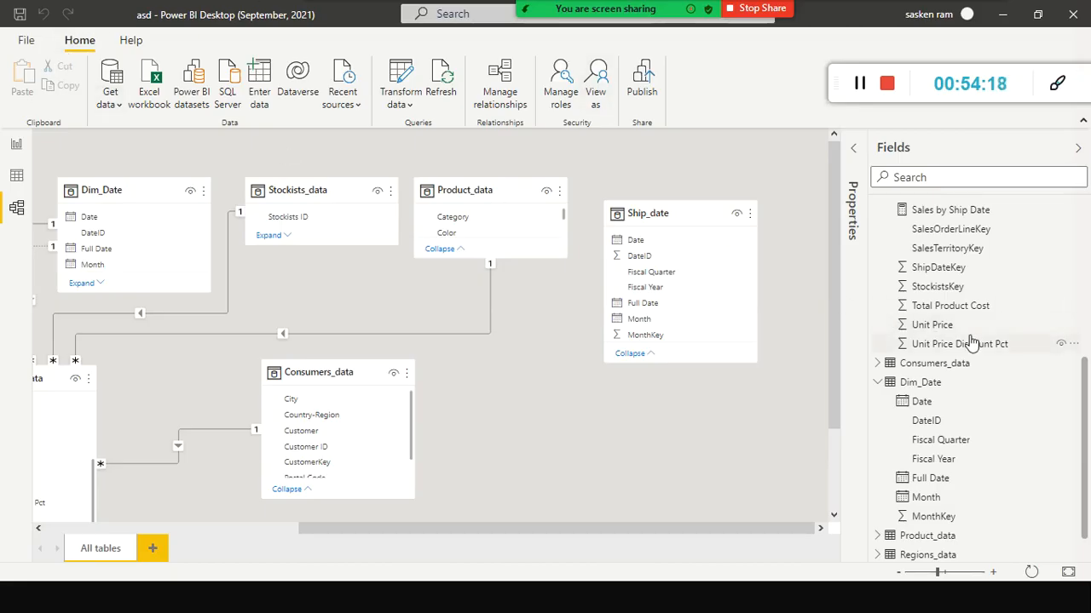
left_click(877, 382)
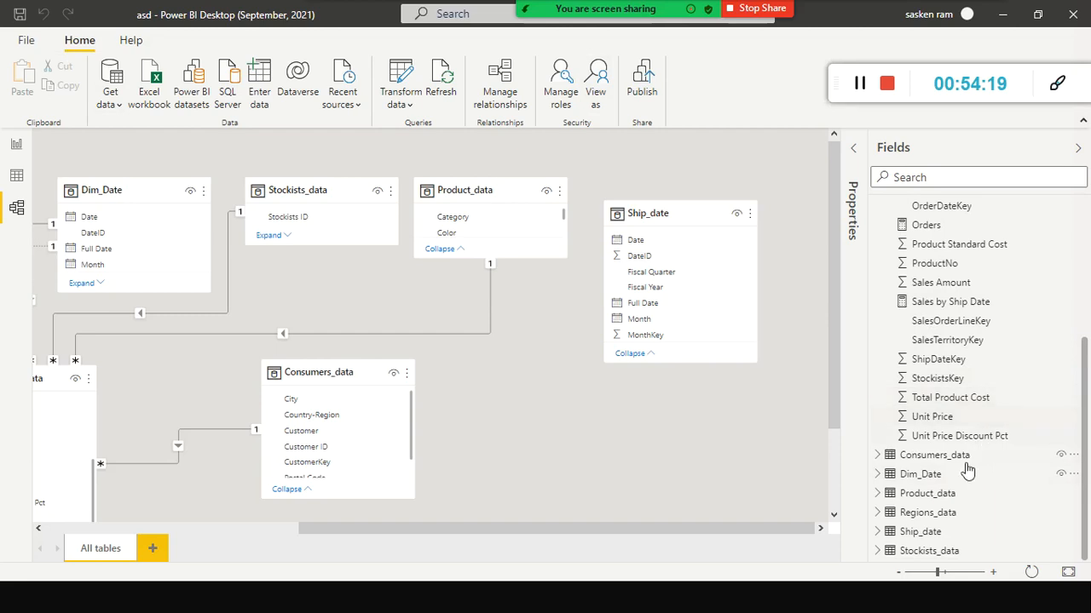
left_click(887, 533)
scroll(982, 446, "down", 3)
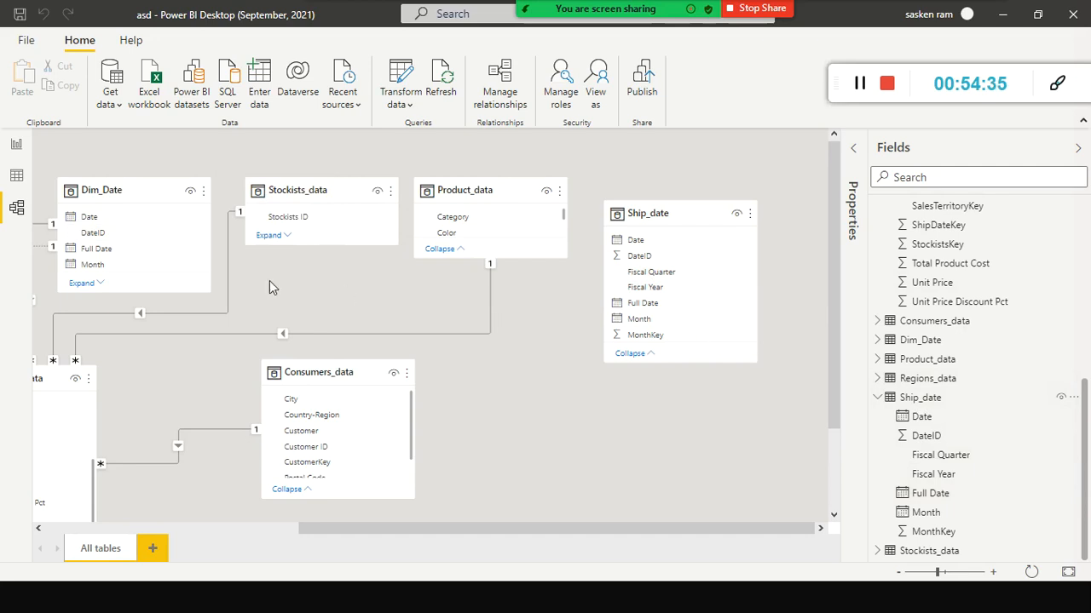
Step: Delete the inactive relationship between Dim_Date and Bigbox_Sales_data
scroll(220, 517, "left", 1)
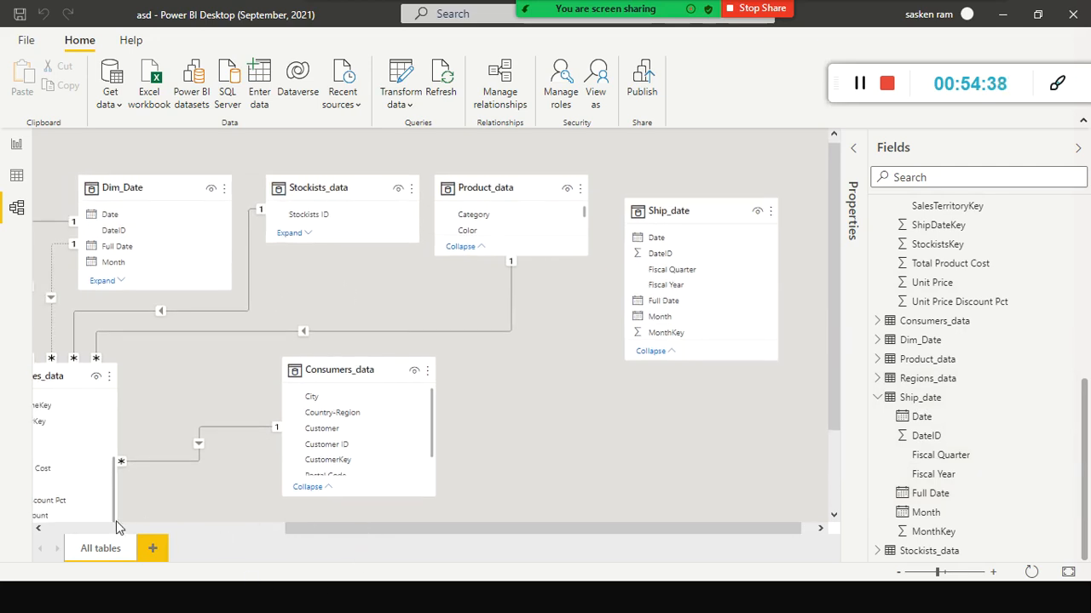
left_click_drag(331, 526, 170, 528)
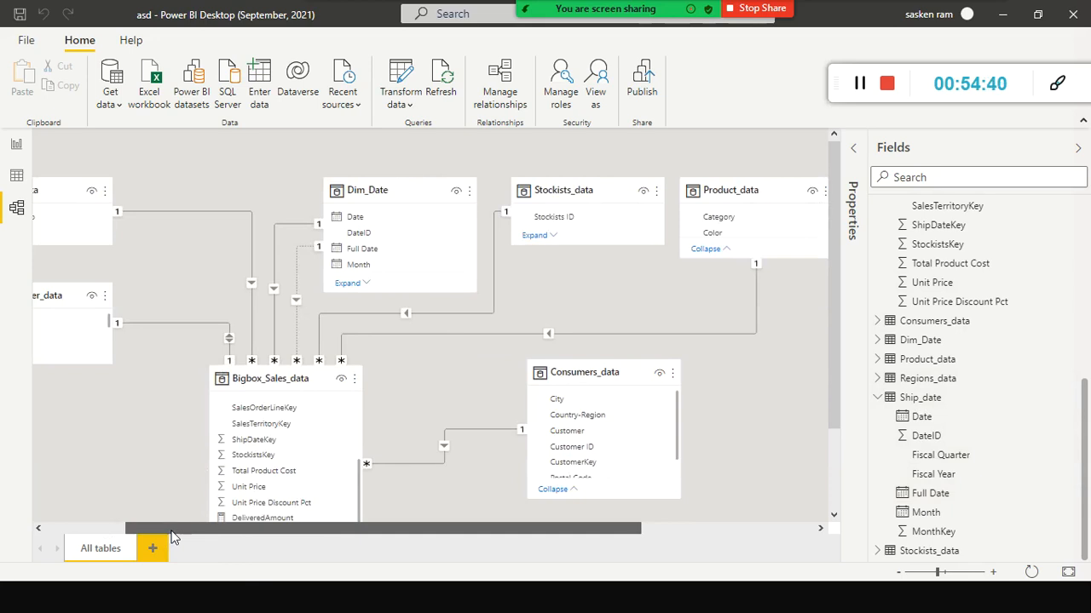
right_click(300, 266)
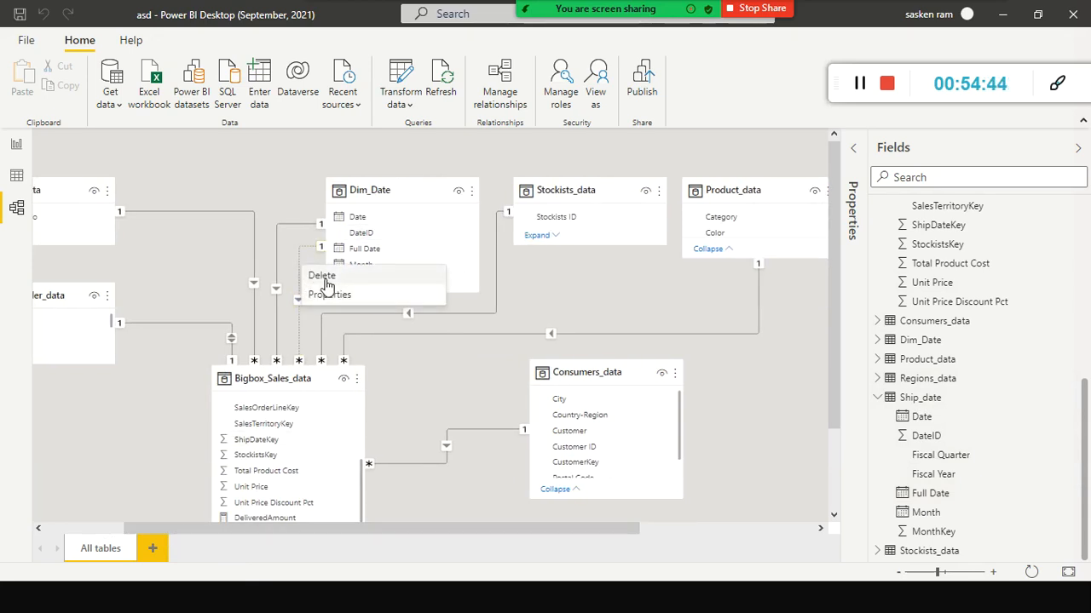
left_click(324, 277)
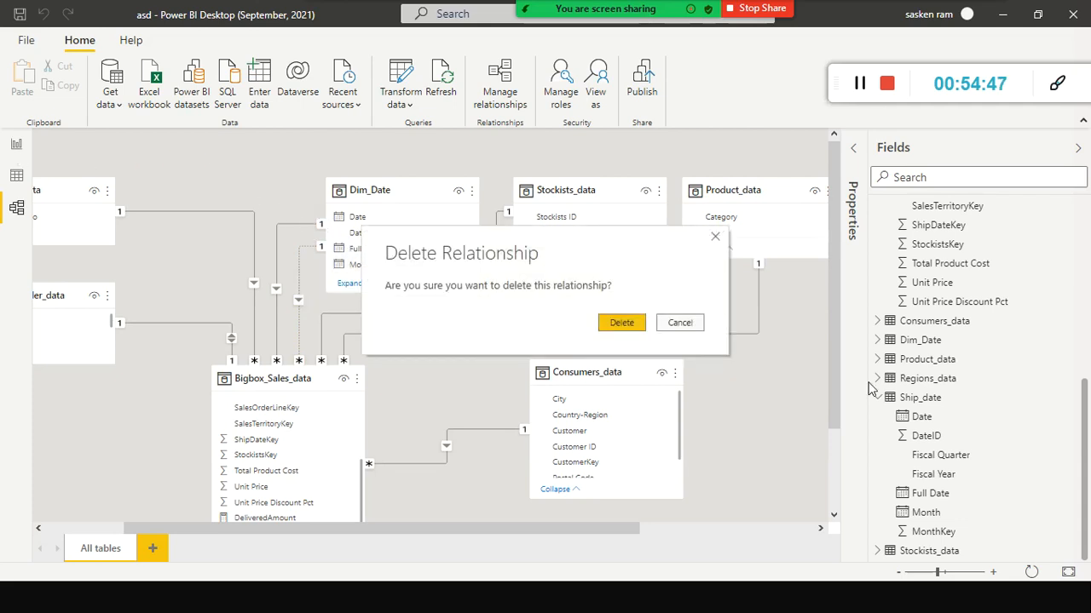
left_click(622, 323)
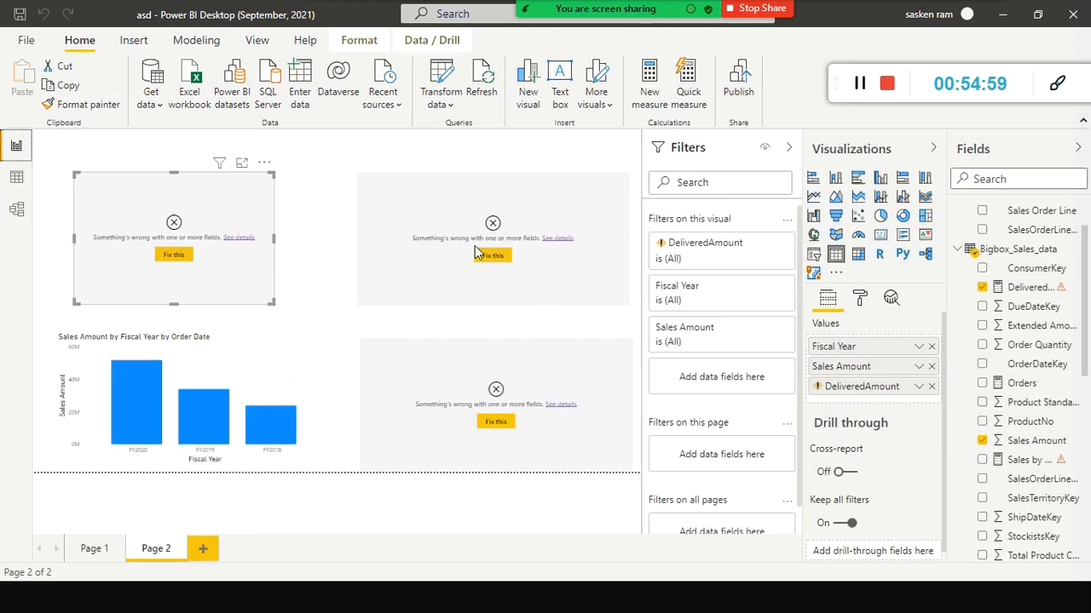
Step: Repair the two tables on Page 2 that use the broken DeliveredAmount measure with the automatic fix
left_click(497, 256)
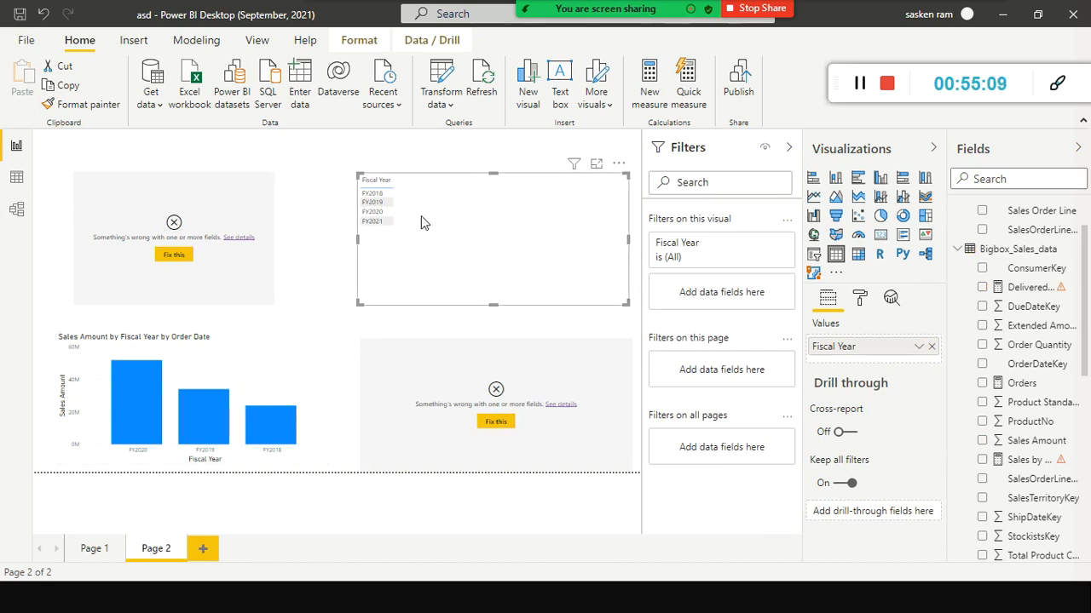
left_click(170, 255)
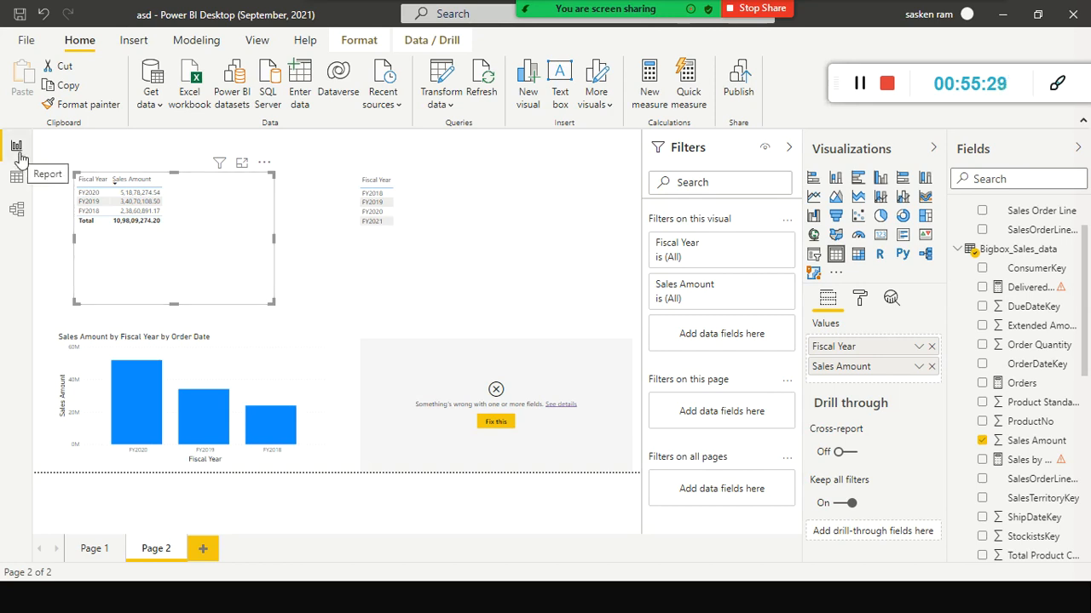
Step: Review the remaining date relationship in the model and check the DeliveredAmount measure's formula in the report
left_click(16, 210)
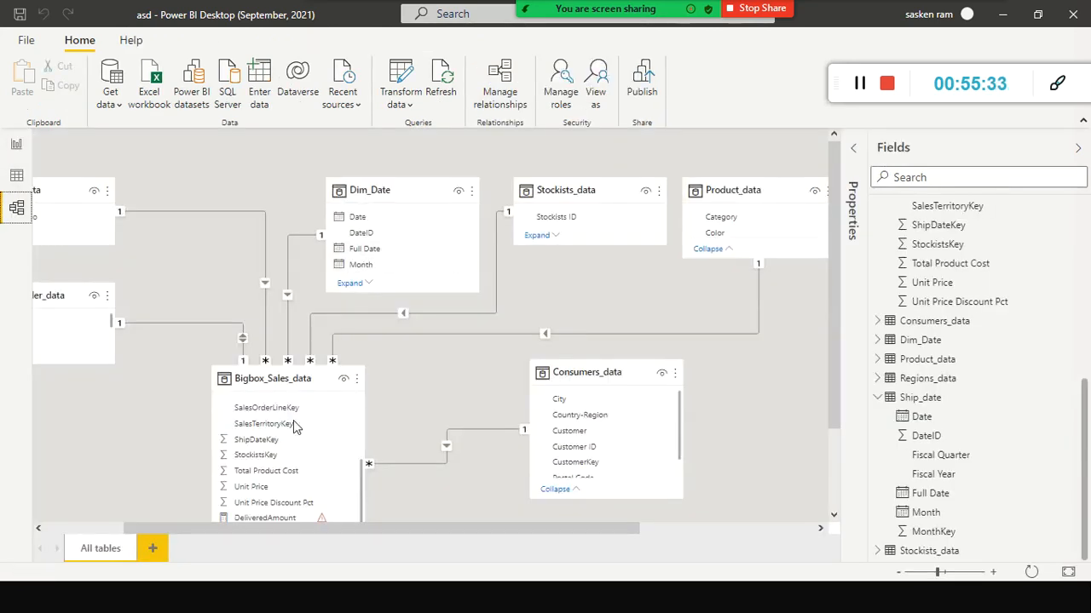
left_click(16, 144)
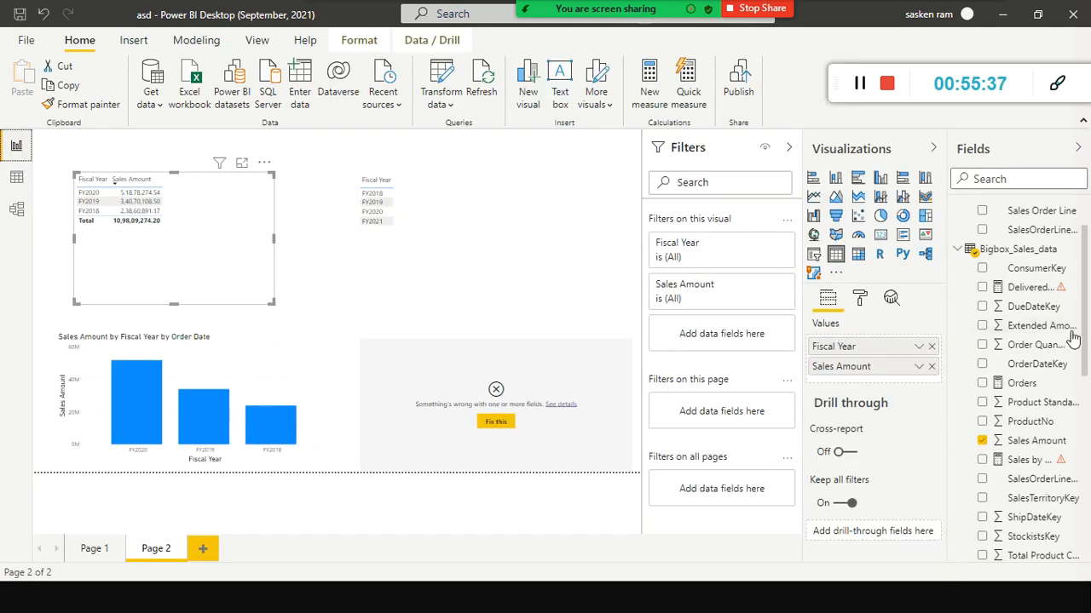
left_click(1035, 290)
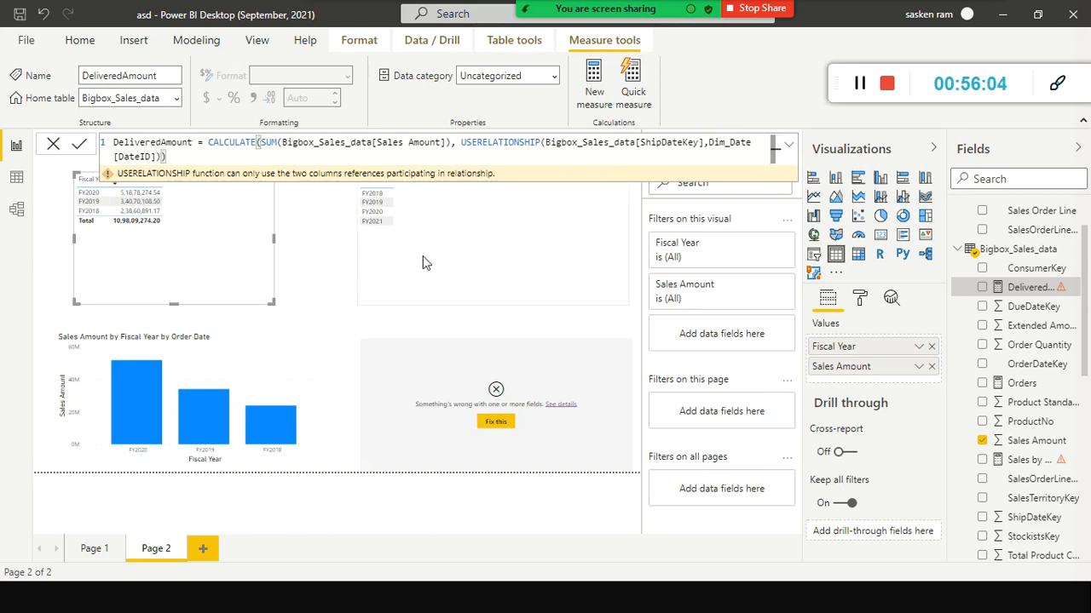
left_click(314, 280)
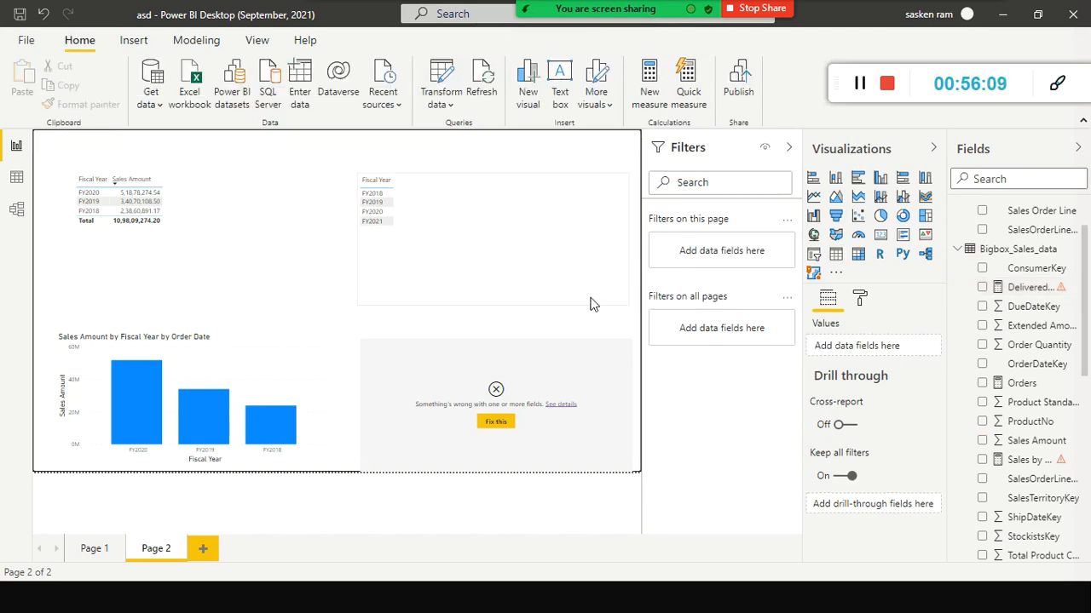
Step: Rearrange the model diagram, placing Ship_date beside Bigbox_Sales_data and moving Consumers_data farther away, below Product_data
left_click(15, 207)
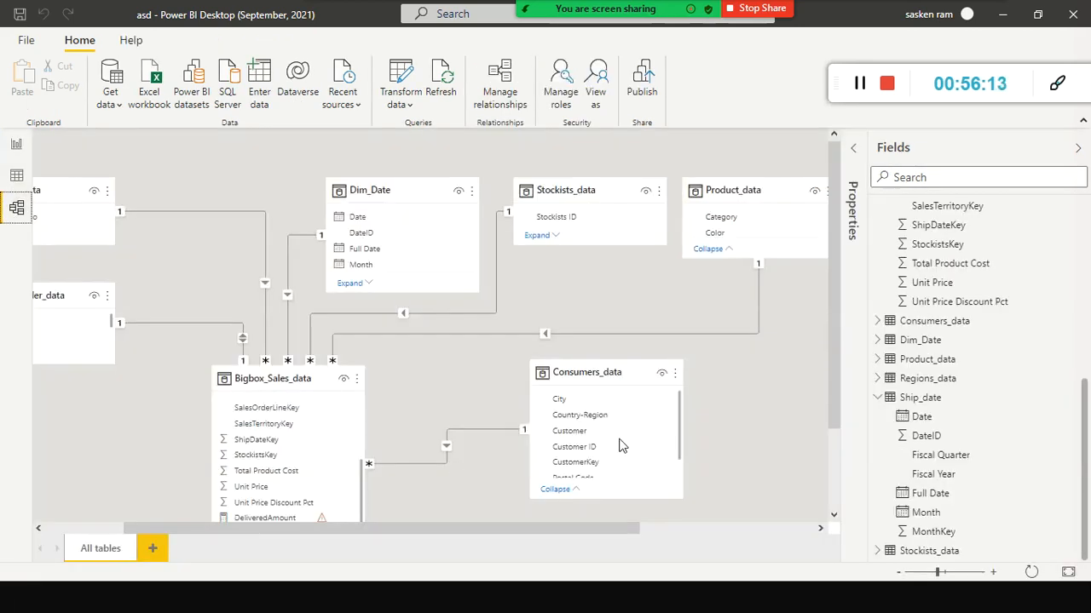
scroll(621, 445, "down", 2)
scroll(838, 299, "down", 3)
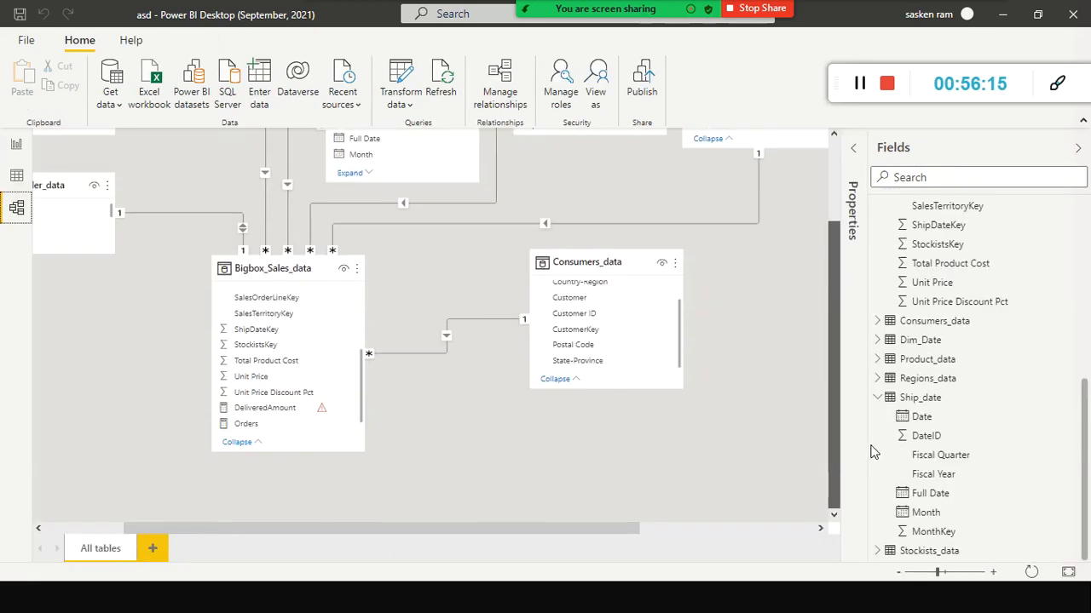
left_click_drag(593, 524, 726, 518)
scroll(761, 428, "up", 2)
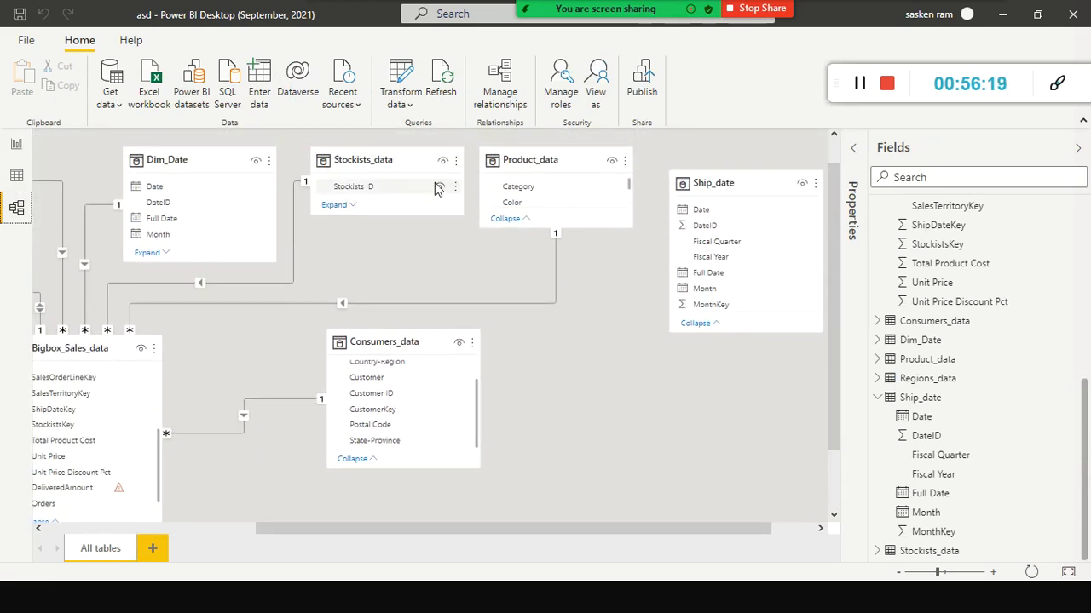
left_click_drag(744, 185, 415, 305)
left_click_drag(511, 342, 820, 271)
Step: Create a relationship between DateID in Ship_date and ShipDateKey in Bigbox_Sales_data
scroll(287, 450, "up", 1)
scroll(226, 440, "up", 2)
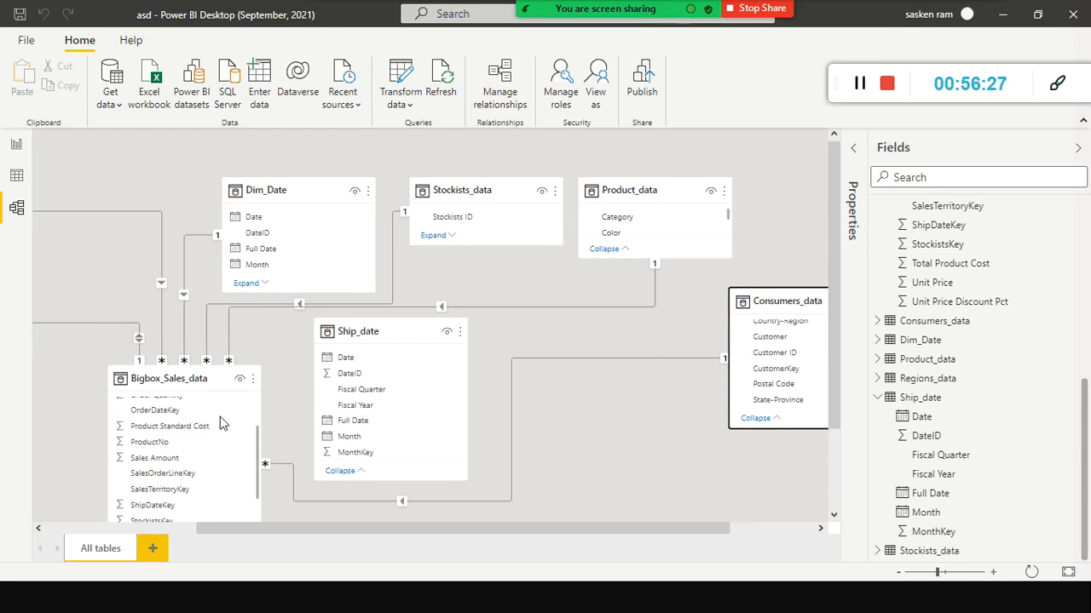
scroll(219, 418, "up", 2)
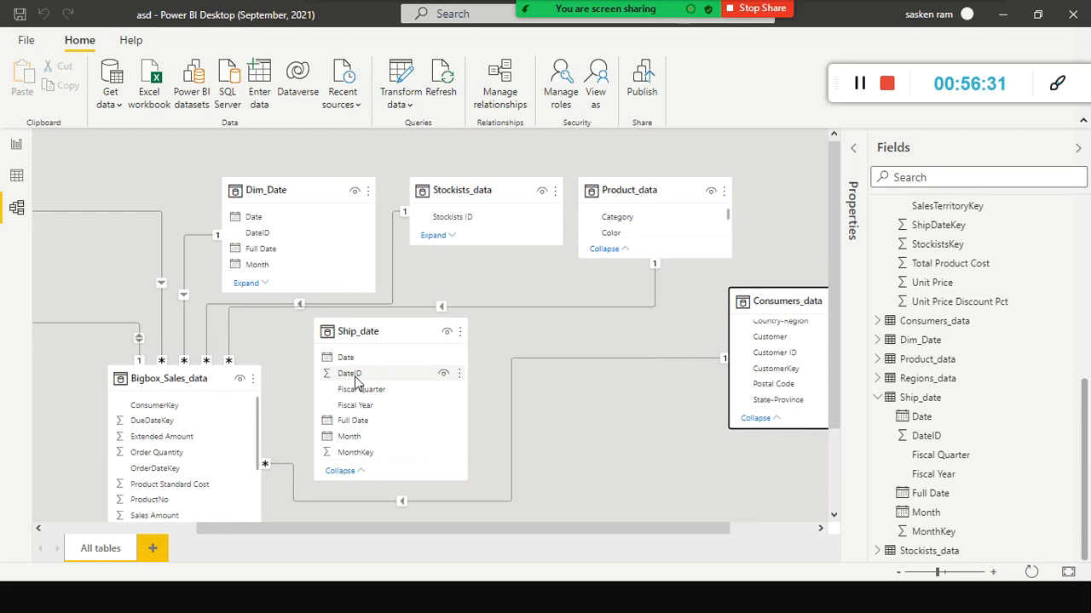
scroll(202, 456, "down", 2)
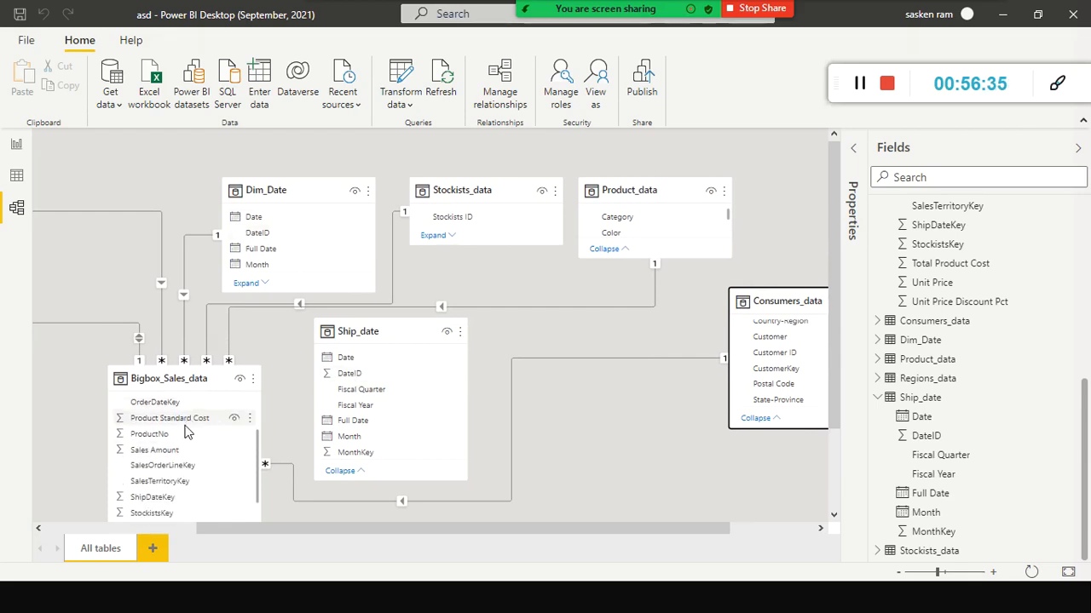
scroll(185, 449, "down", 2)
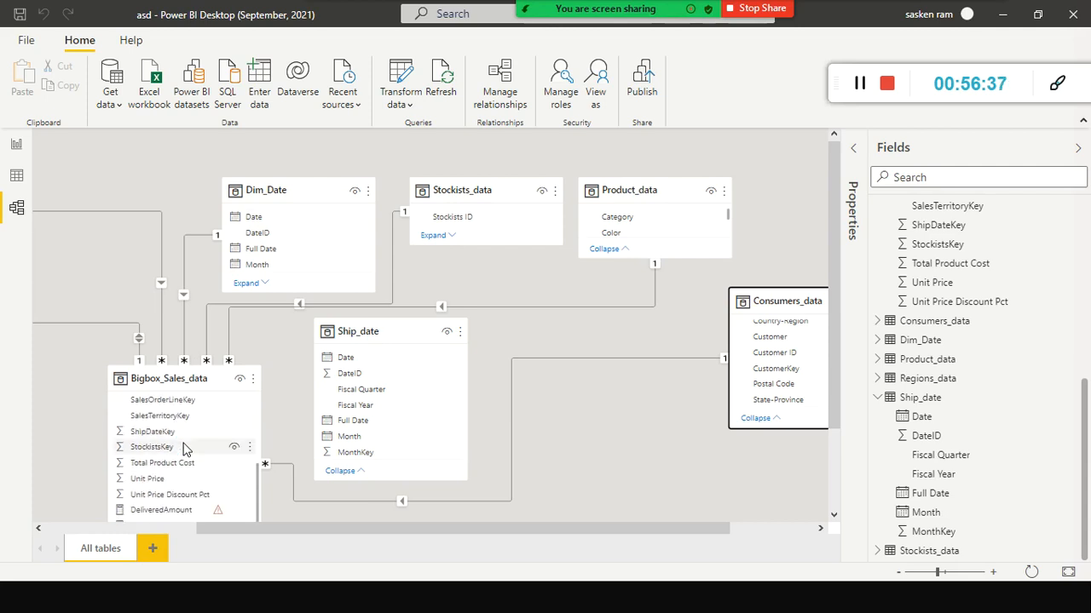
left_click(347, 376)
left_click_drag(346, 379, 185, 441)
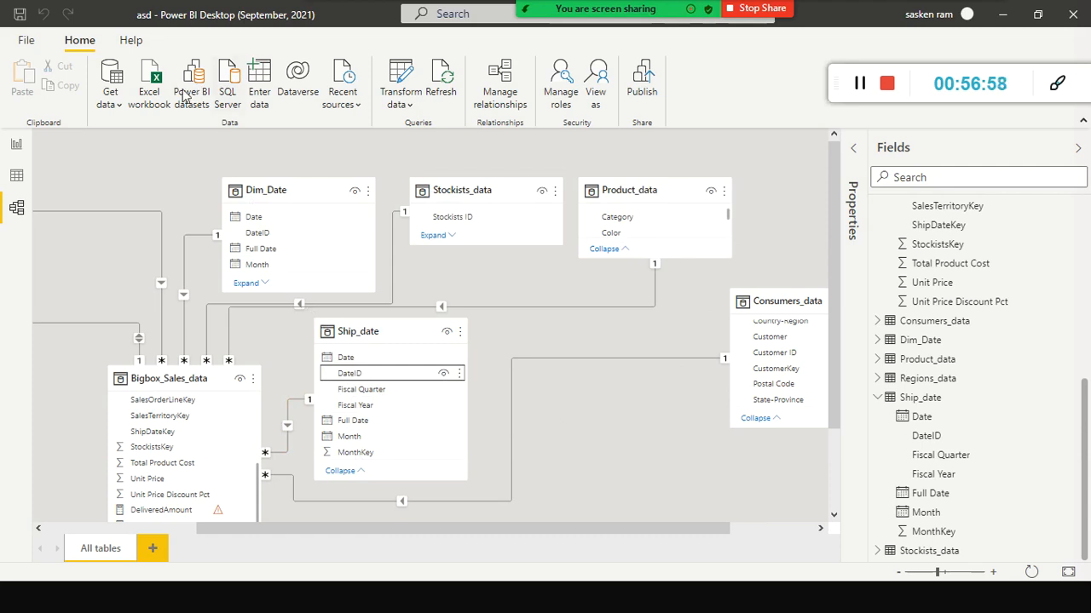
Step: Check the DeliveredAmount measure's USERELATIONSHIP formula in the report and close the formula display
left_click(16, 144)
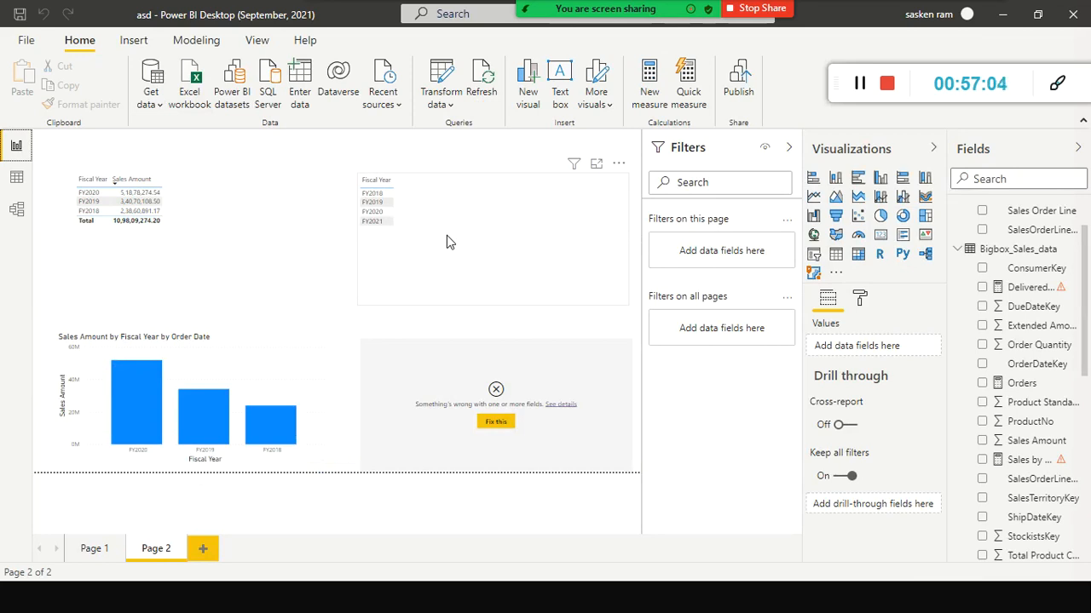
left_click(1044, 291)
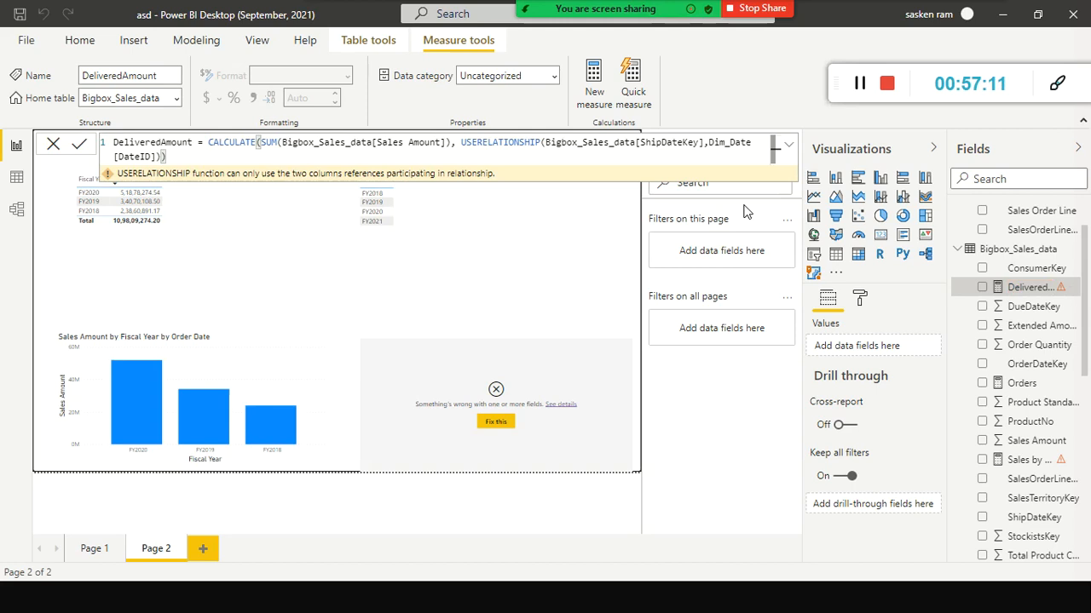
left_click(788, 146)
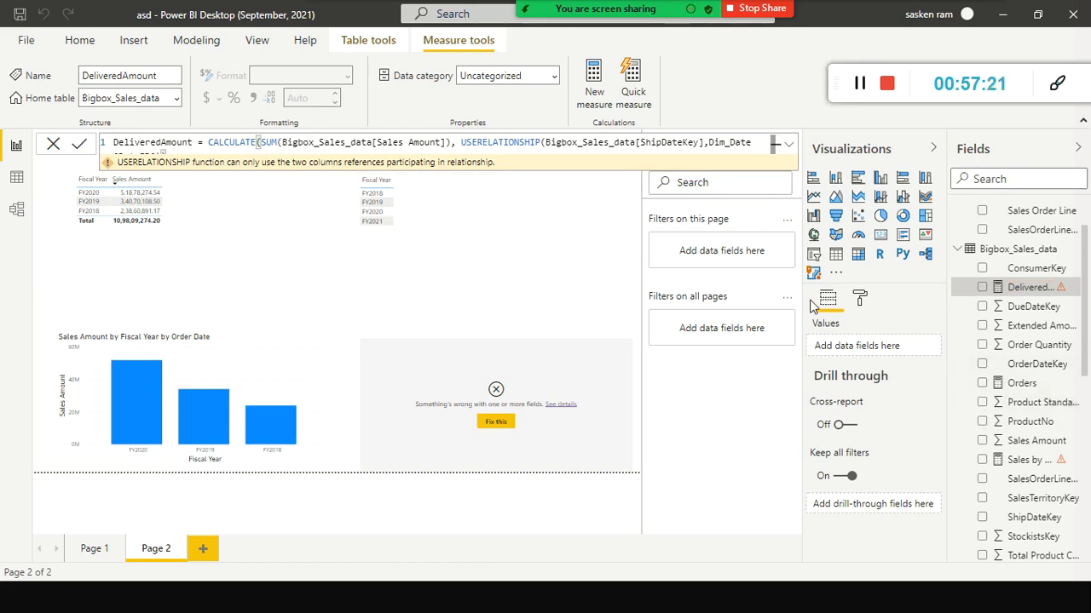
left_click(859, 298)
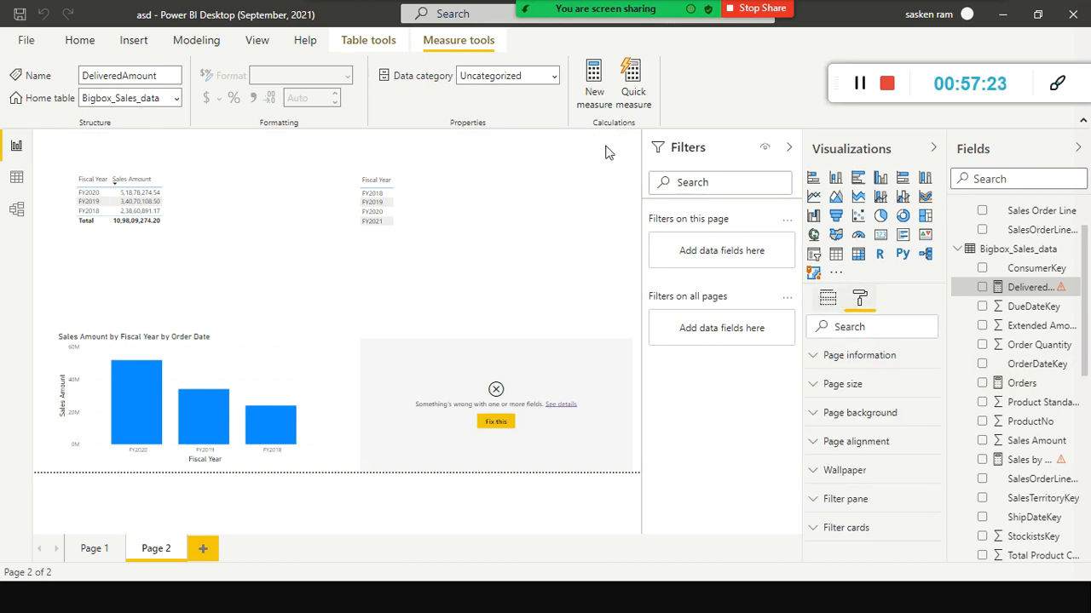
Step: Review the Dim_Date and Ship_date relationships in the model and inspect the fields of the broken chart on Page 2
left_click(16, 209)
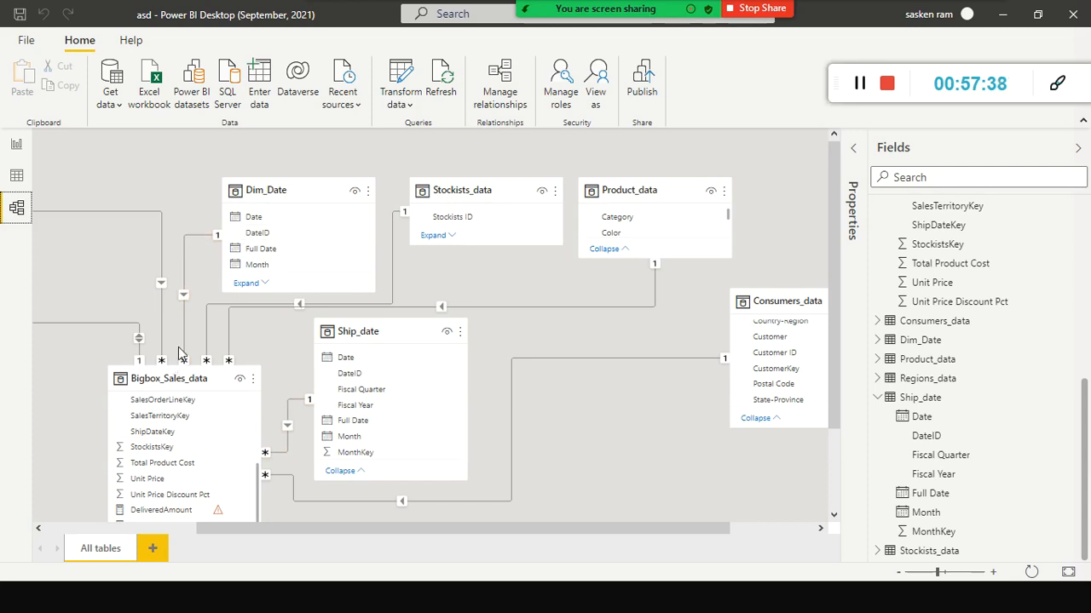
scroll(170, 430, "up", 2)
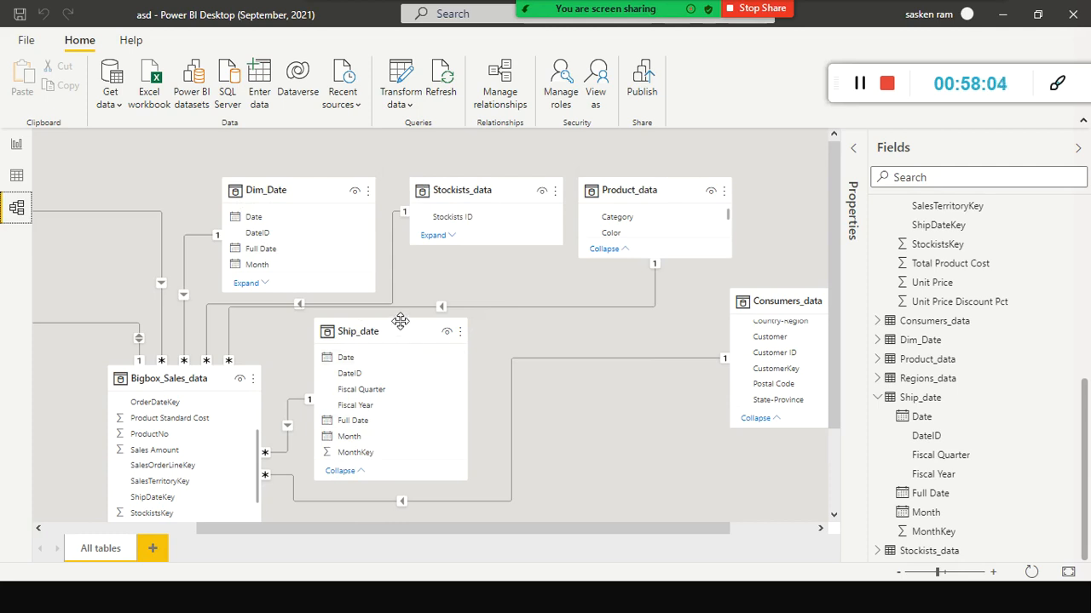
mouse_move(400, 322)
left_click(16, 144)
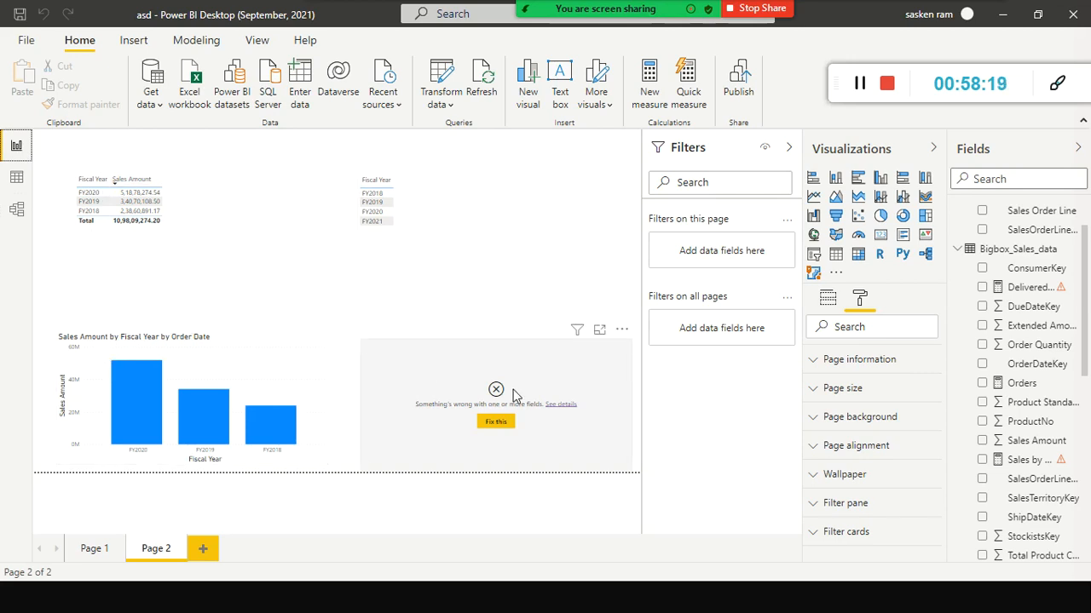
left_click(560, 368)
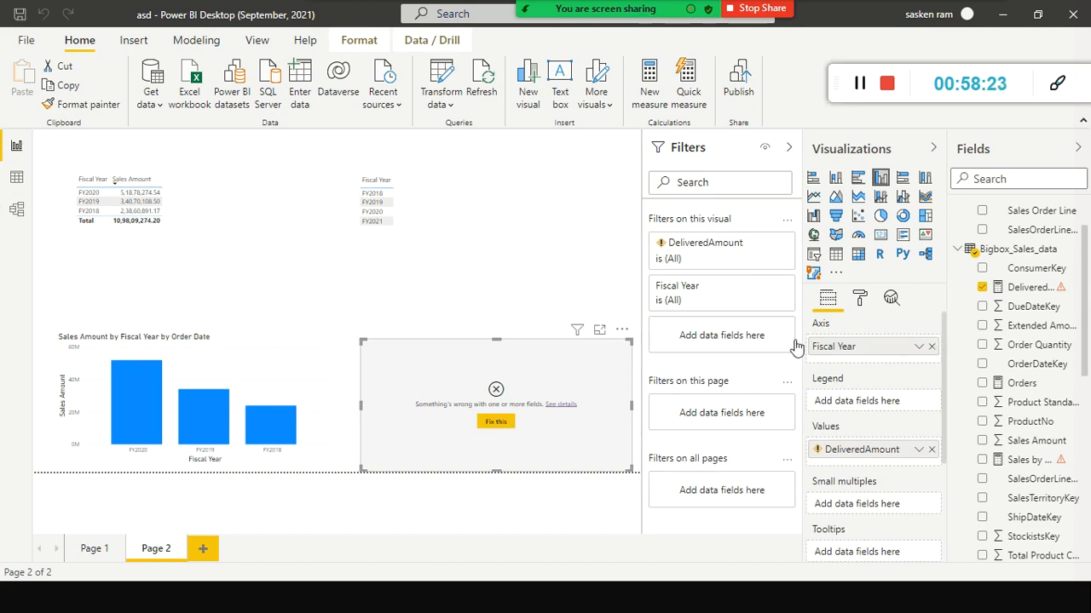
Step: Move the Ship_date table slightly farther from Bigbox_Sales_data in the model diagram
left_click(16, 208)
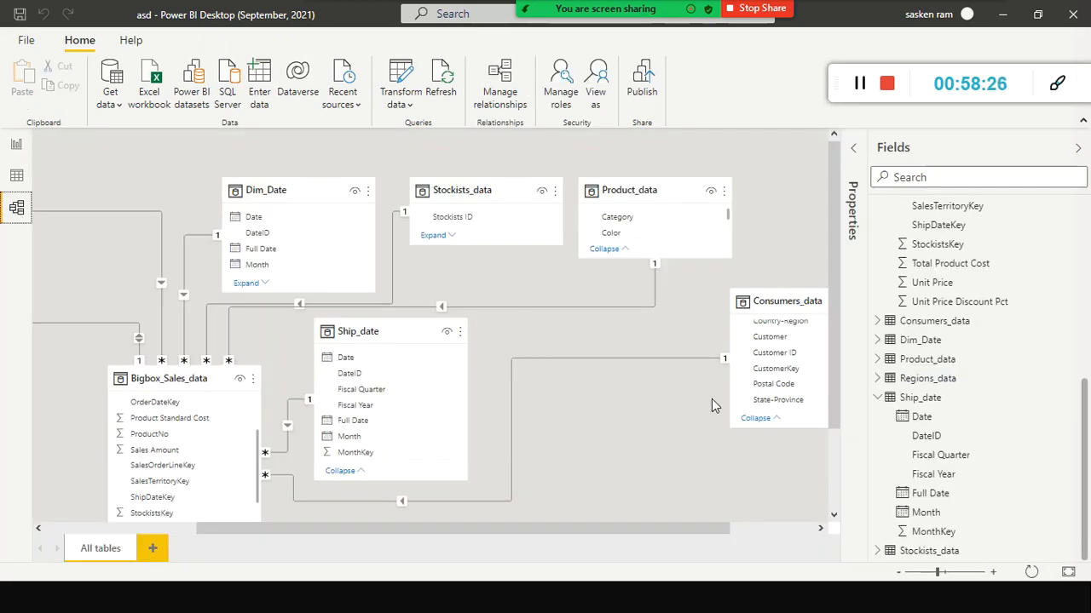
scroll(711, 399, "down", 1)
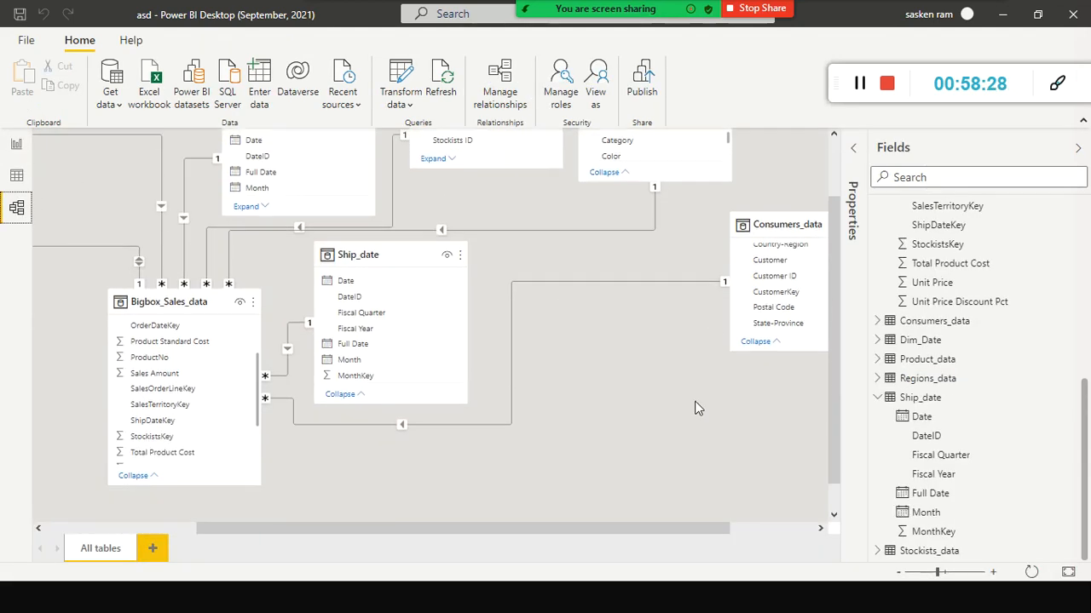
scroll(622, 402, "up", 1)
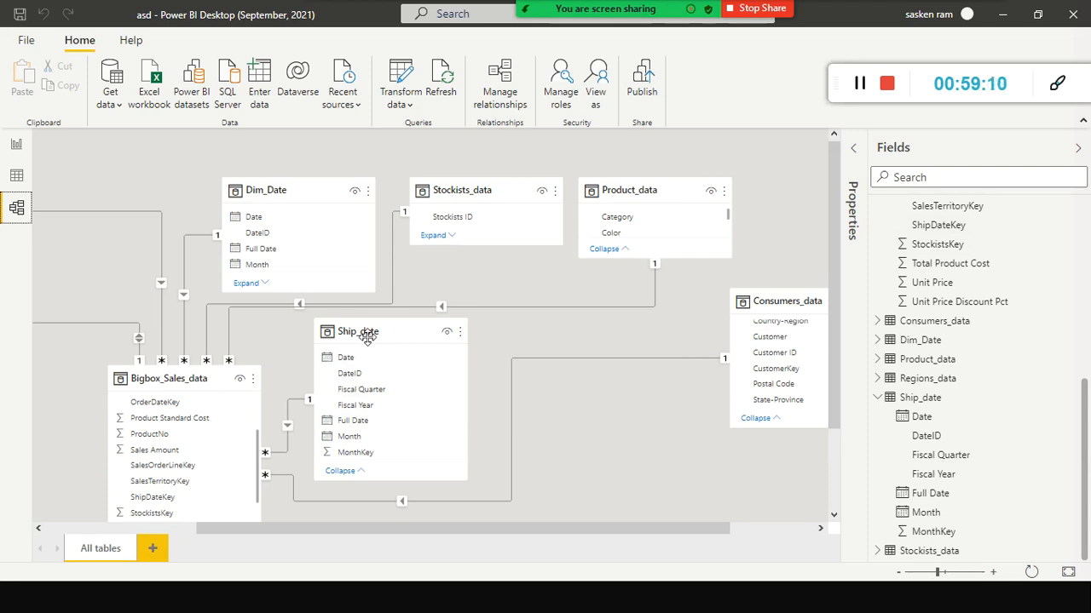
left_click_drag(368, 338, 420, 370)
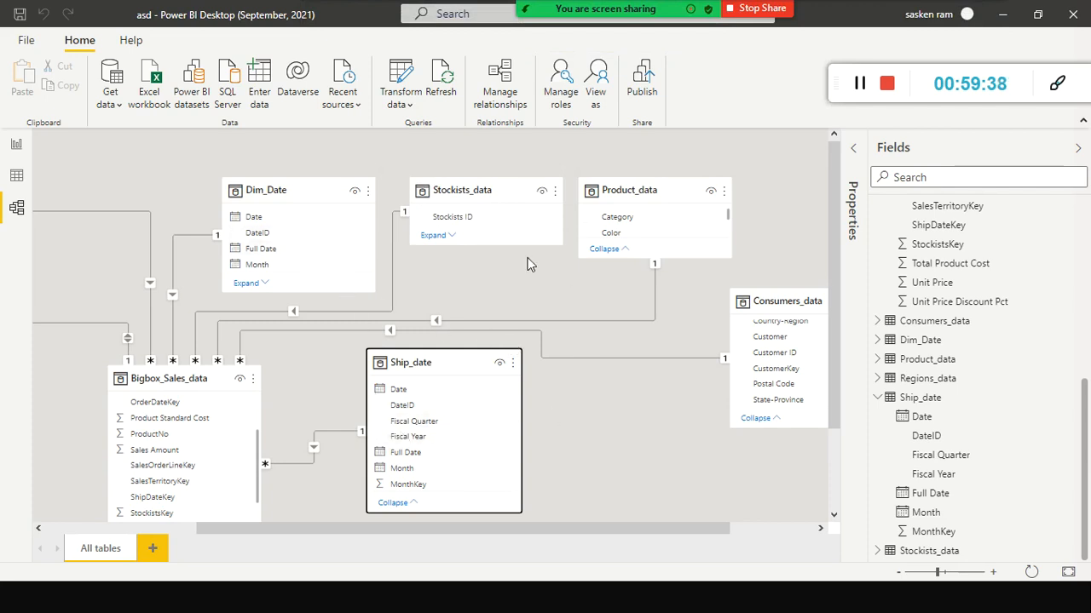
Step: Clear the Fiscal Year and DeliveredAmount fields from the broken column chart on Page 2
left_click(16, 144)
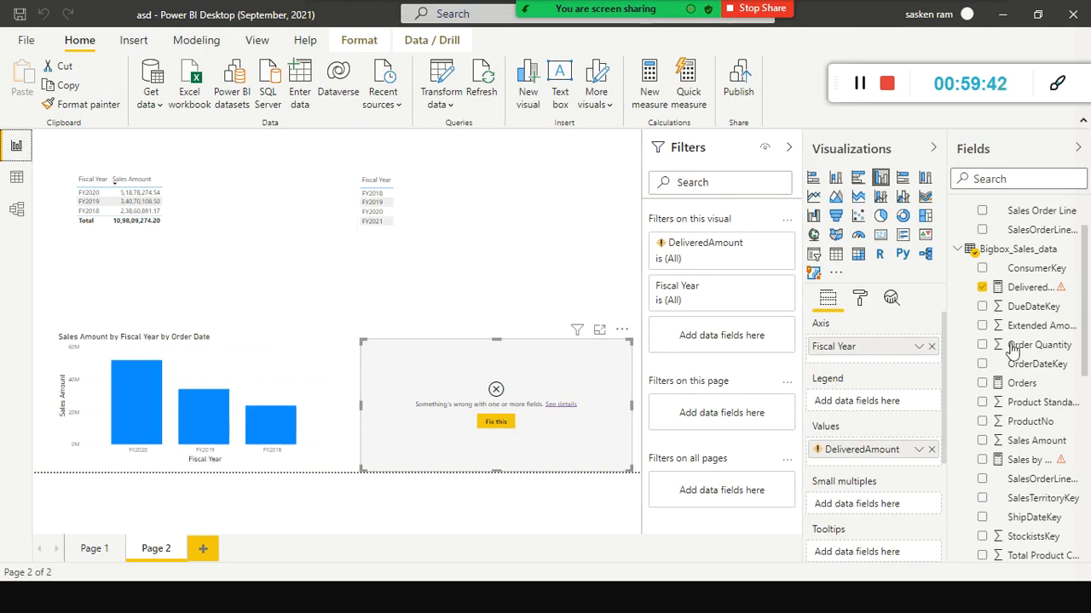
scroll(825, 362, "down", 5)
scroll(825, 363, "up", 5)
left_click(931, 347)
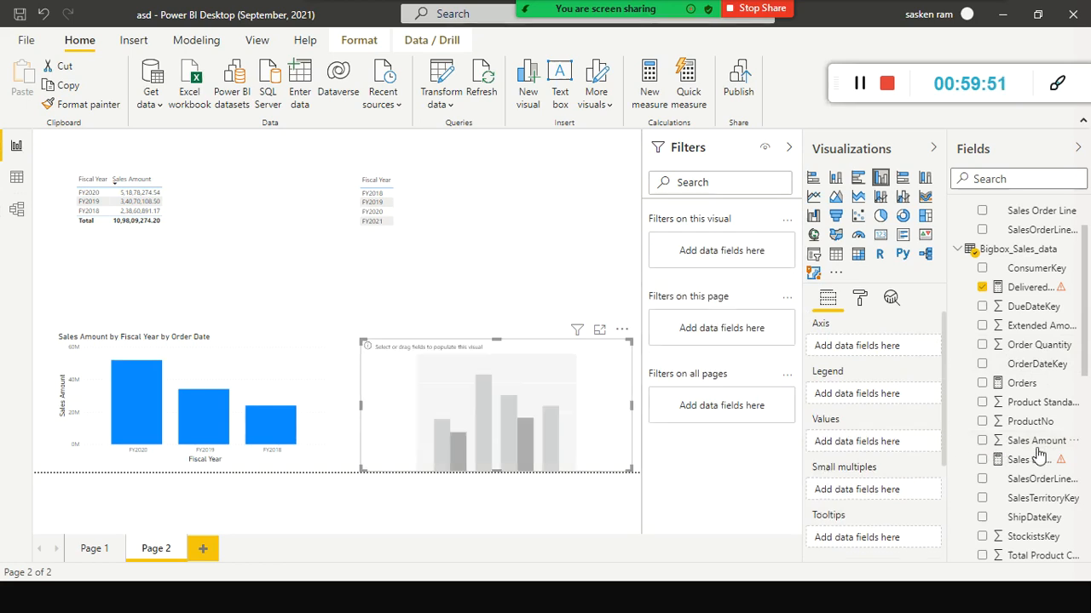
Step: Fill the empty column chart with Fiscal Year from Ship_date as its axis and Sales Amount from Bigbox_Sales_data as its values
scroll(1038, 454, "down", 10)
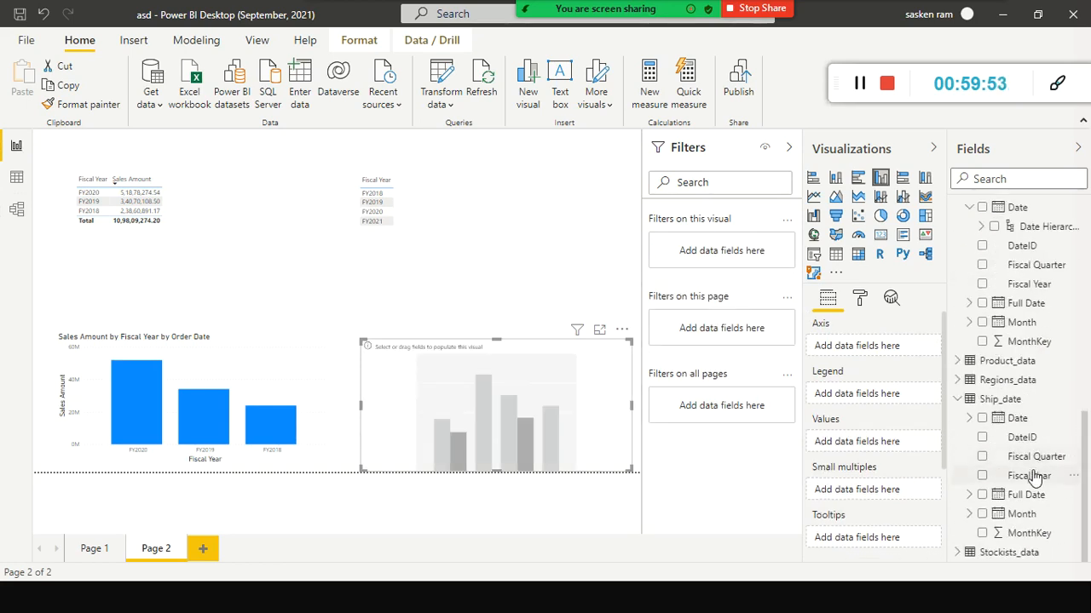
left_click_drag(991, 483, 455, 365)
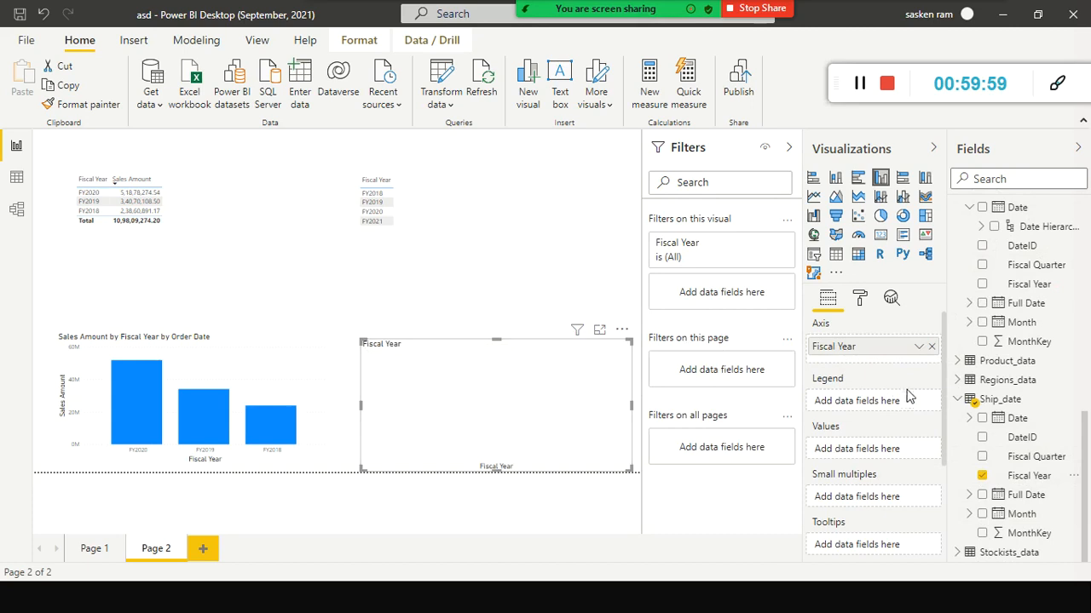
scroll(1065, 358, "up", 4)
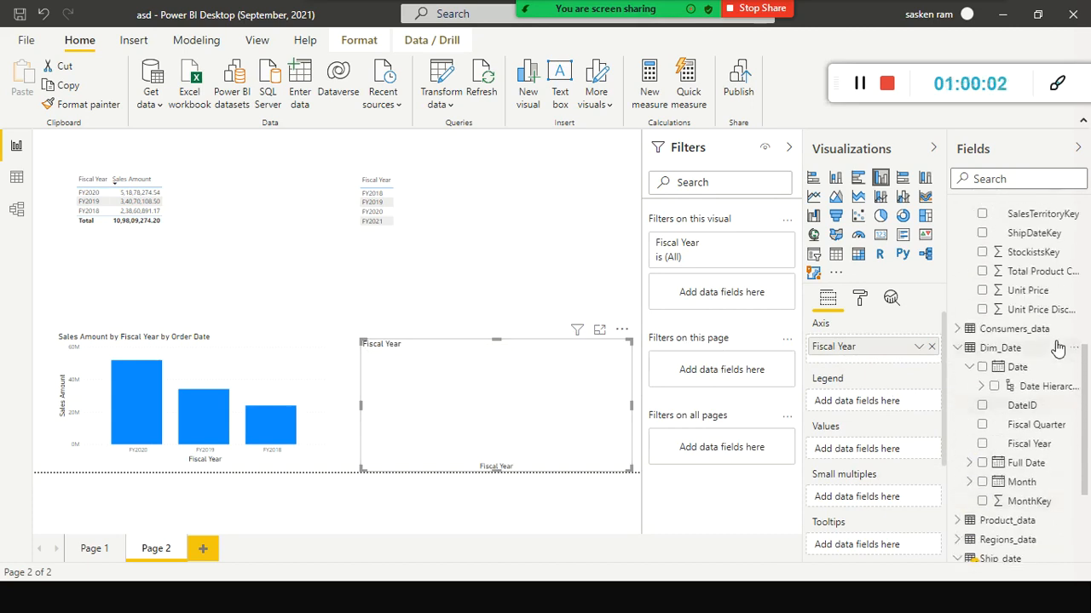
scroll(1057, 347, "up", 6)
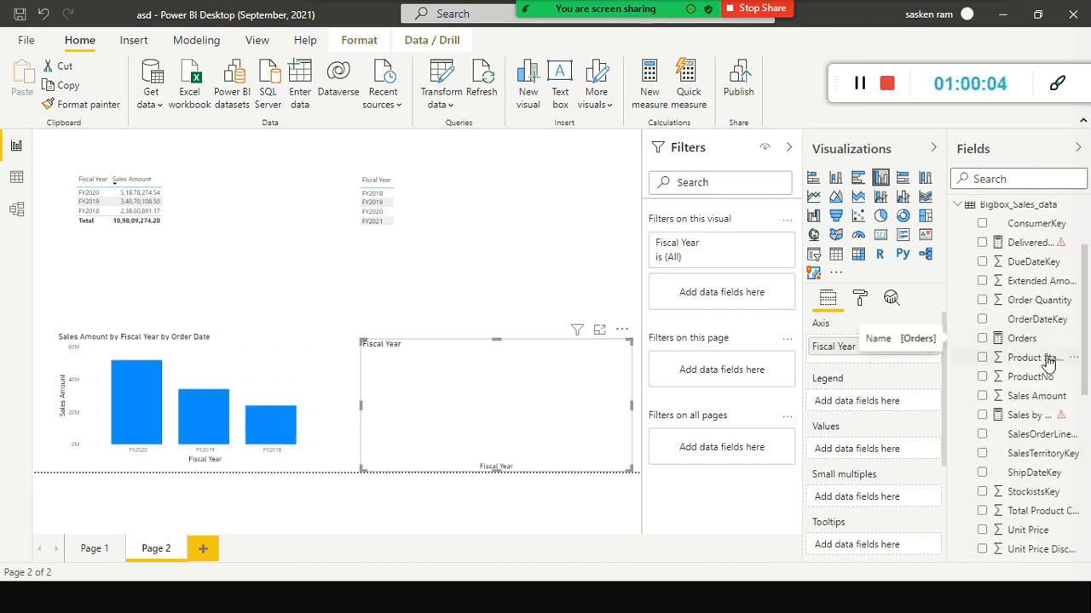
left_click_drag(982, 402, 468, 404)
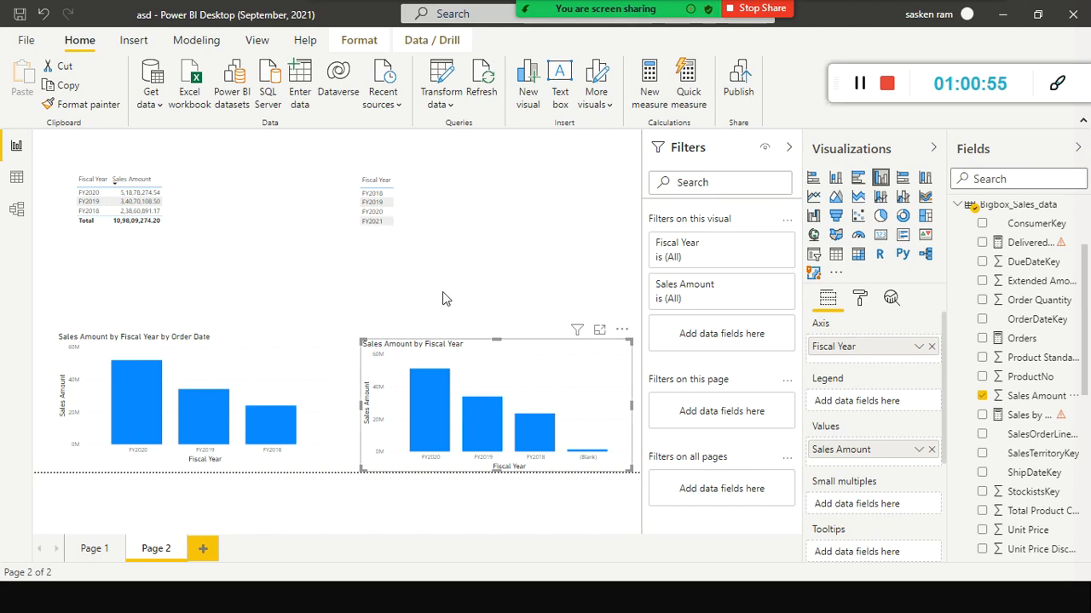
Step: Delete the table above the ship-date chart that contains only Fiscal Year
left_click(395, 244)
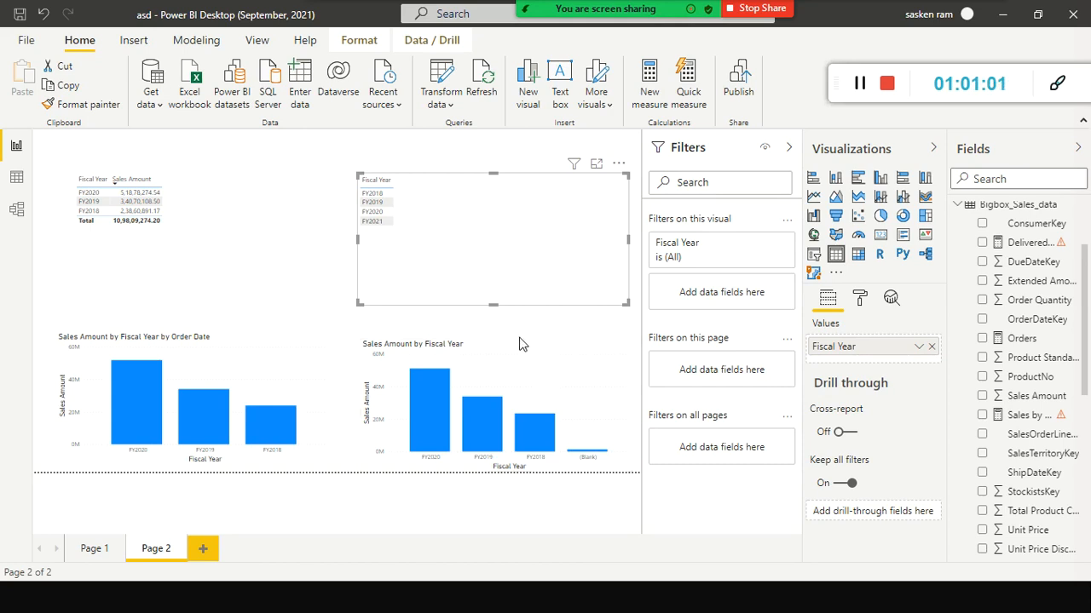
left_click(618, 163)
left_click(619, 163)
left_click(618, 163)
left_click(618, 164)
left_click(619, 164)
left_click(618, 164)
left_click(619, 164)
left_click(653, 220)
Step: Align the ship-date chart with the order-date chart, duplicate it, and place the copy directly above it
left_click(569, 341)
left_click_drag(569, 341, 529, 367)
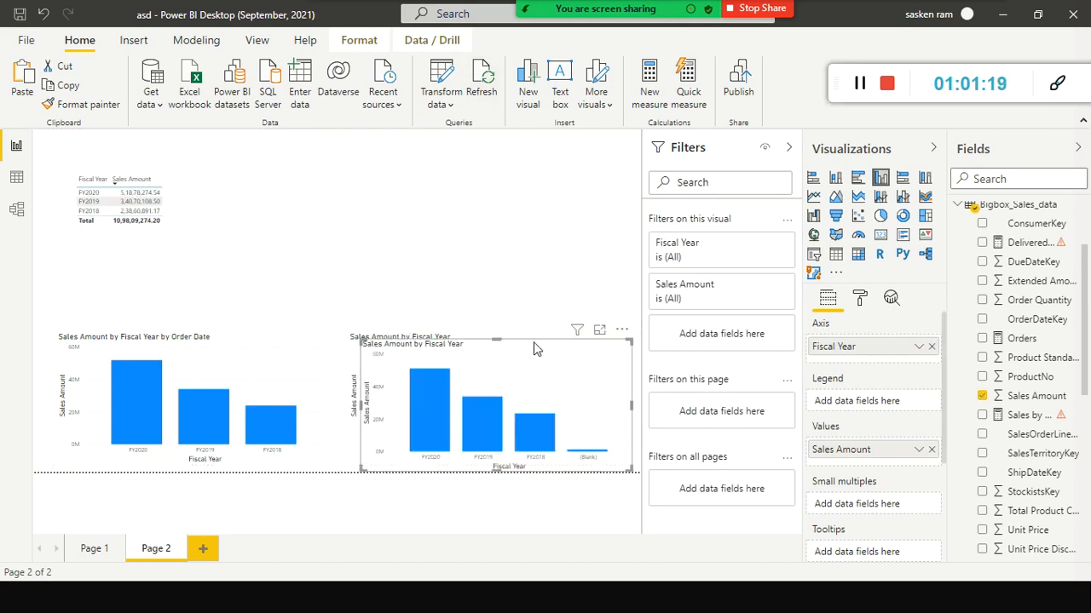
left_click_drag(478, 350, 478, 246)
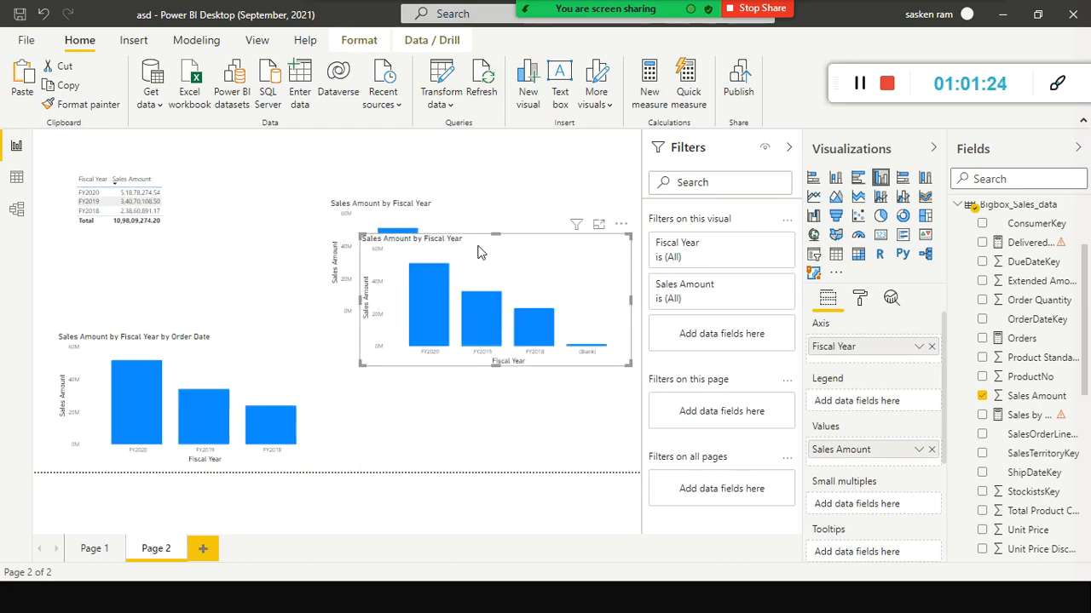
left_click_drag(481, 254, 496, 205)
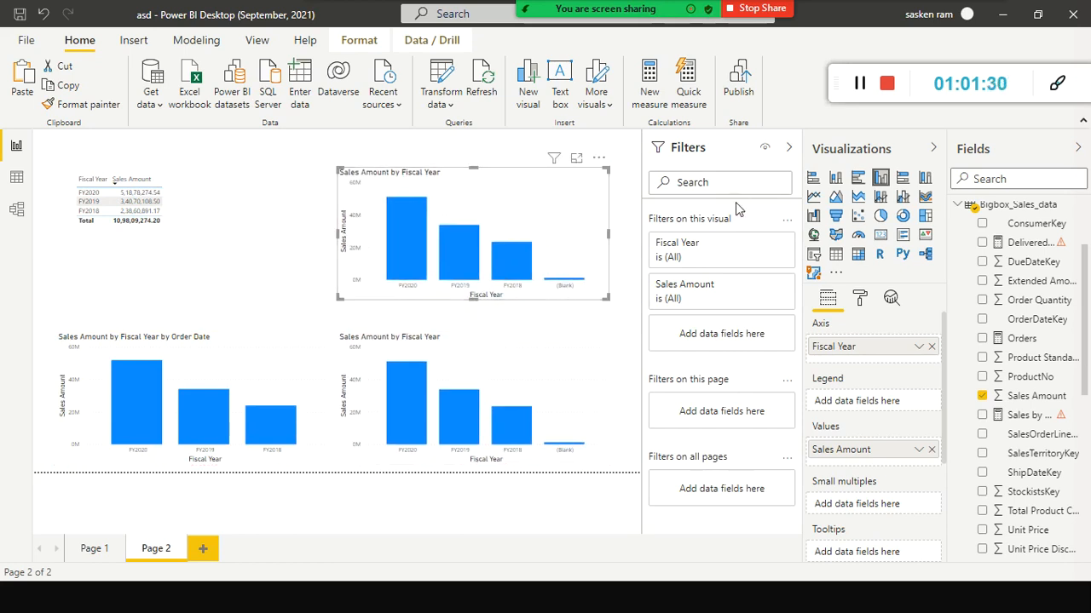
Step: Convert the copied ship-date chart into a table and reduce its width
left_click(836, 254)
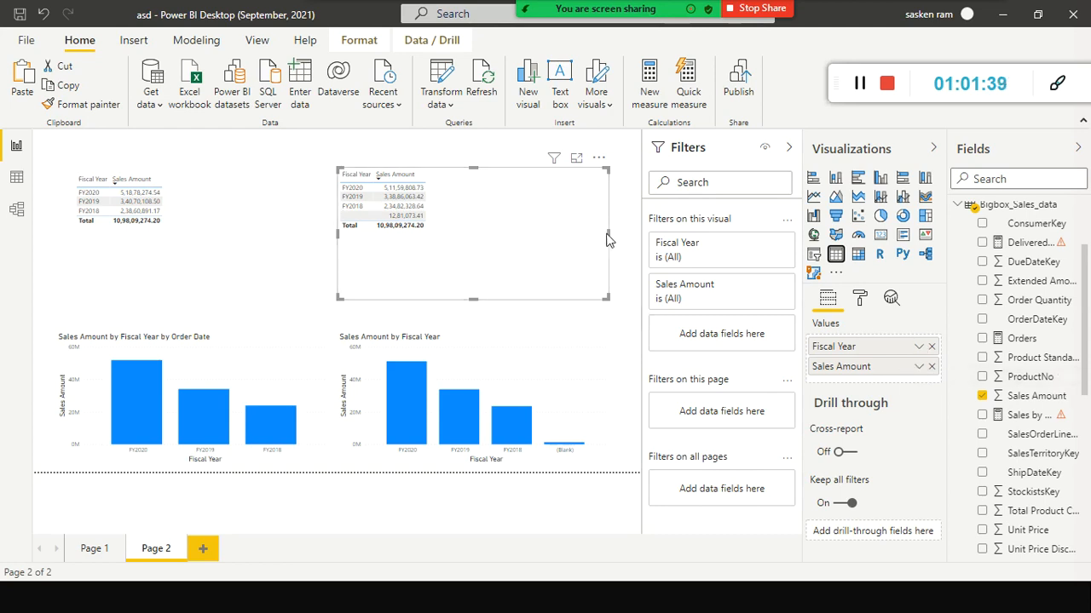
left_click_drag(612, 234, 479, 221)
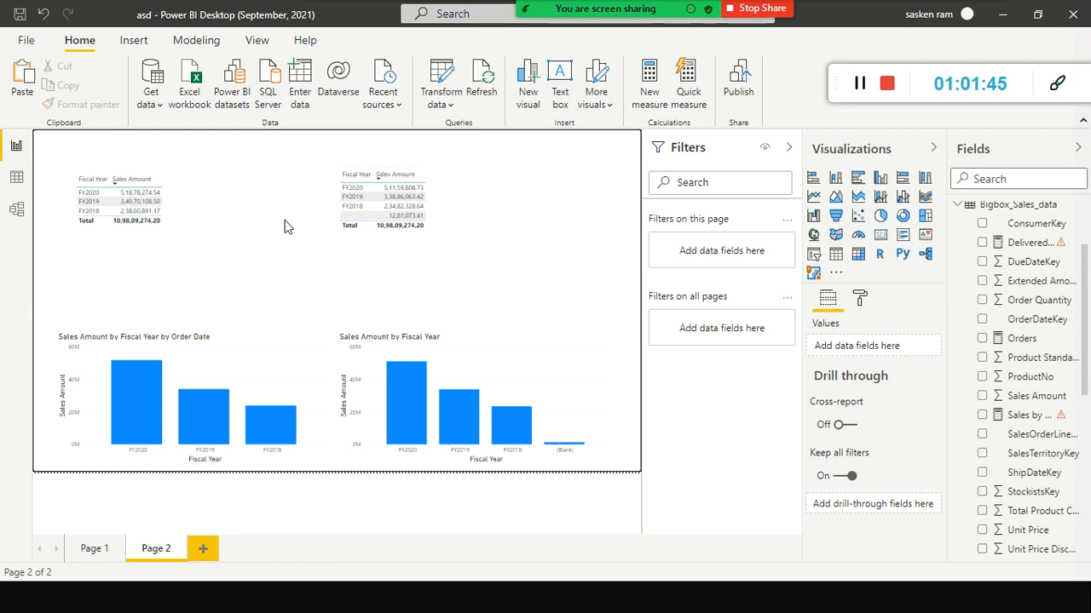
Step: Compare the order-date and ship-date sales charts, including the fields used by each one
mouse_move(132, 424)
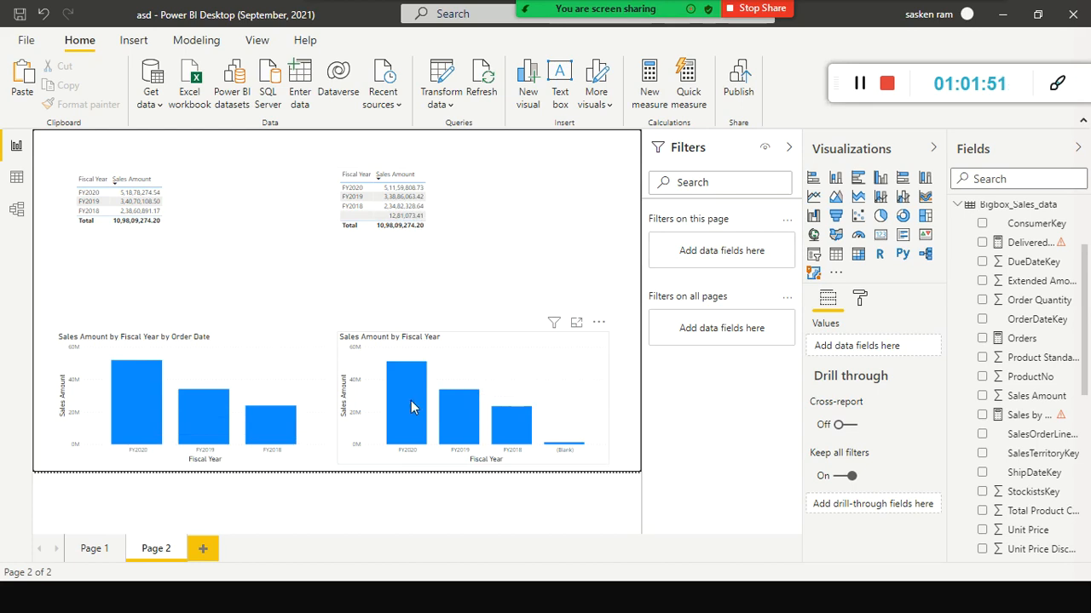
mouse_move(409, 407)
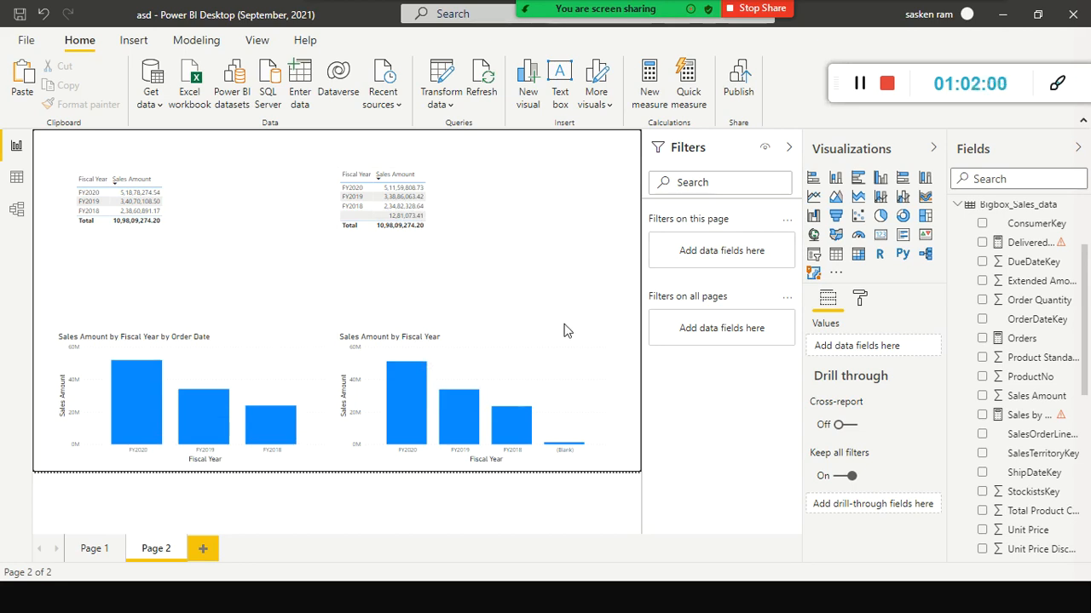
left_click(276, 382)
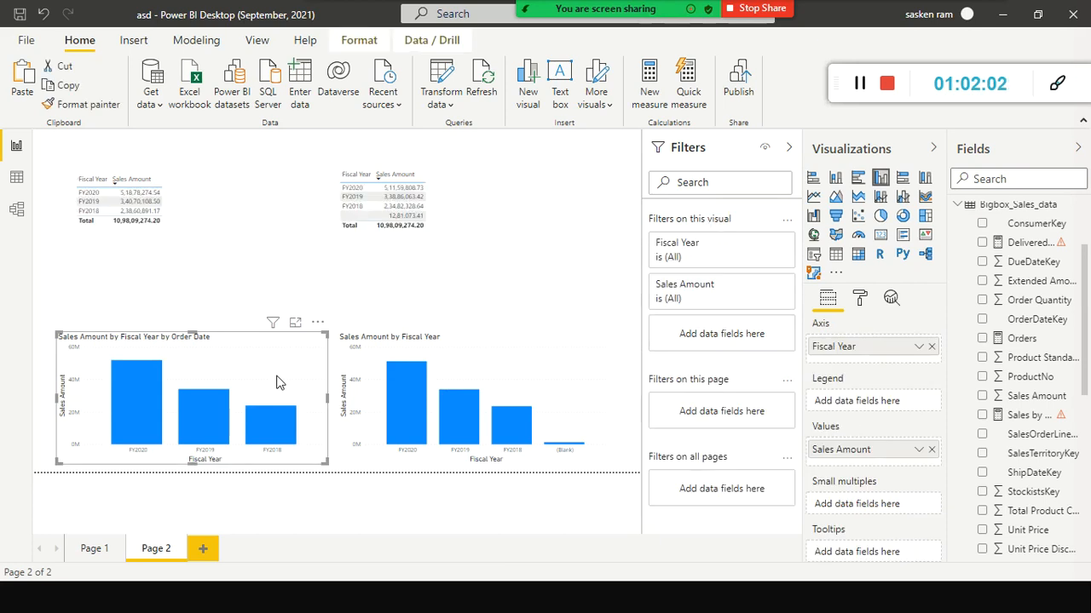
left_click(581, 399)
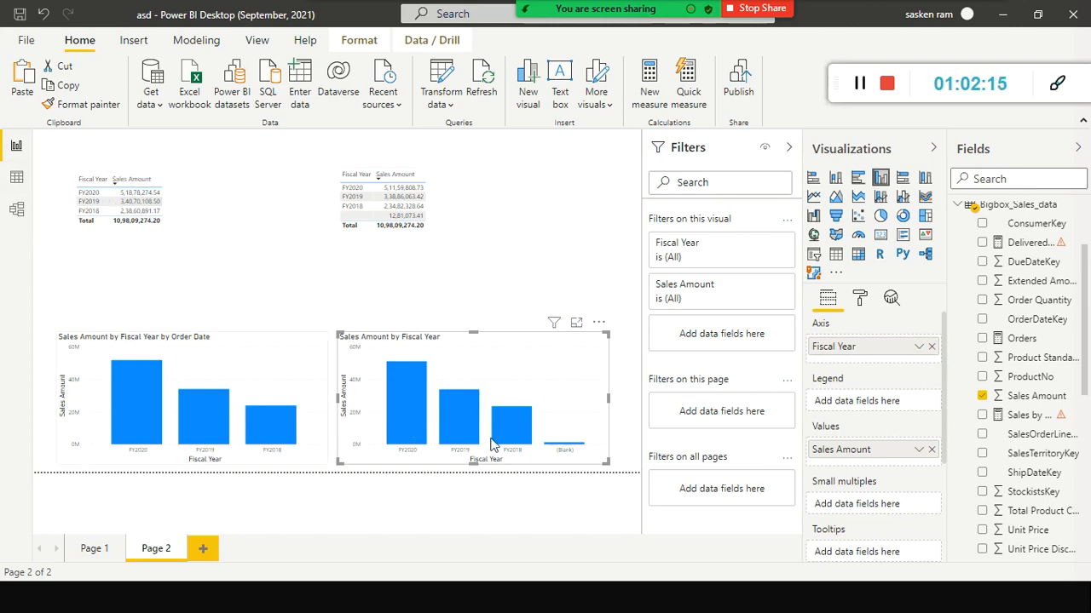
Step: Switch to the PowerPoint slide show on active versus inactive relationships
key("alt+Tab")
key("alt+Tab")
key("alt+Tab")
key("alt+Tab")
key("alt+Tab")
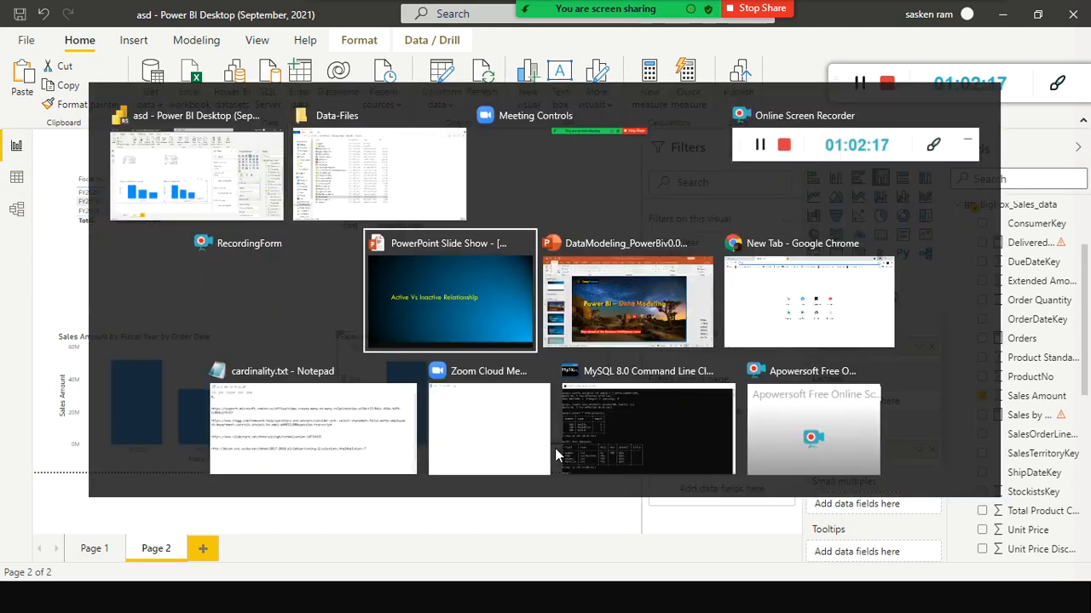
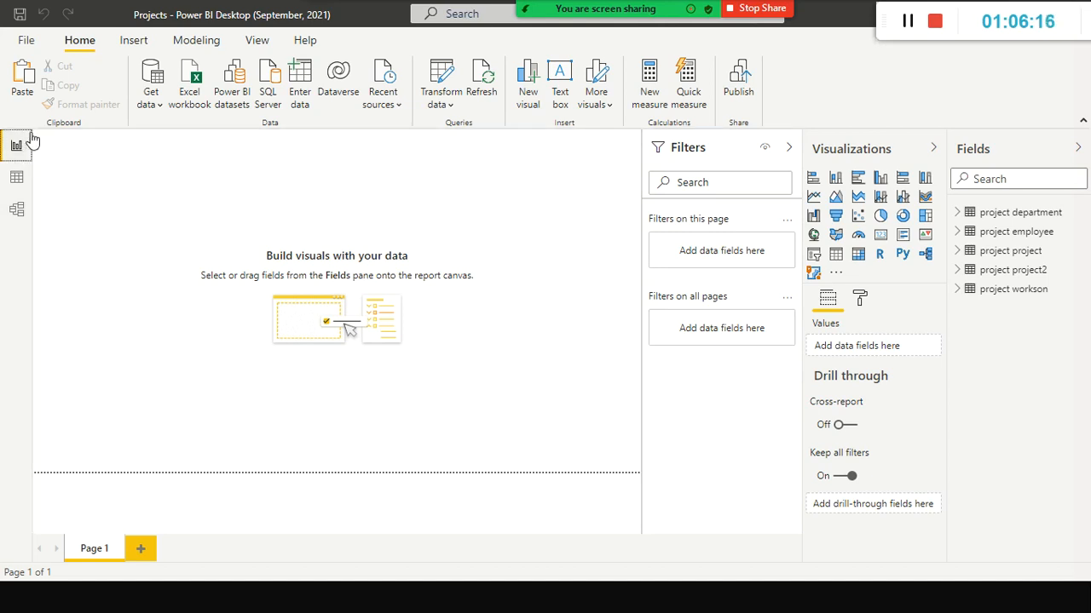
Step: Show the model diagram of the Projects file and collapse the Properties pane
left_click(12, 213)
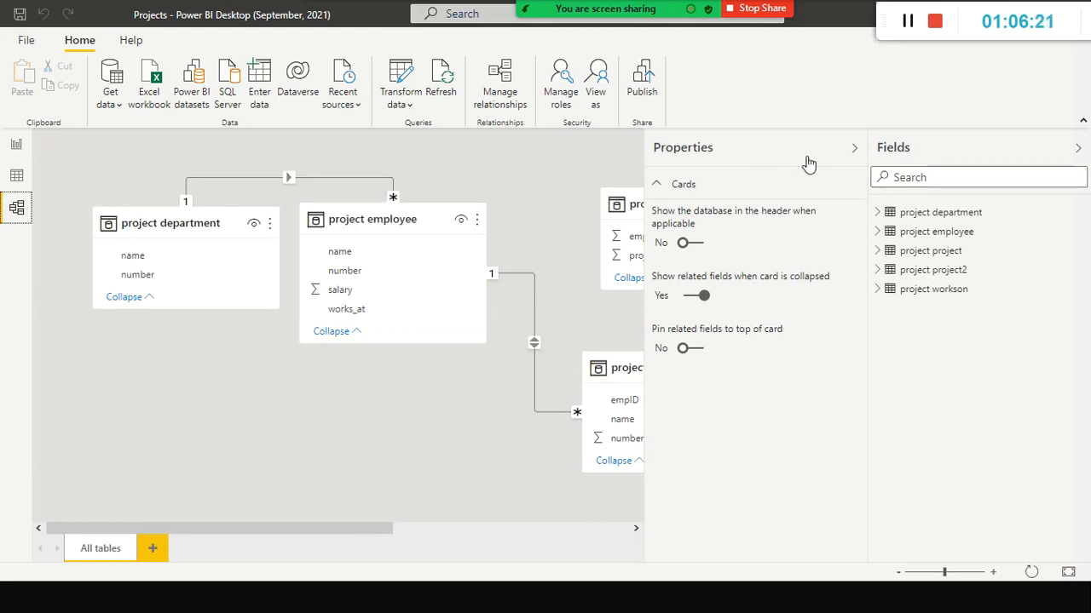
left_click(854, 148)
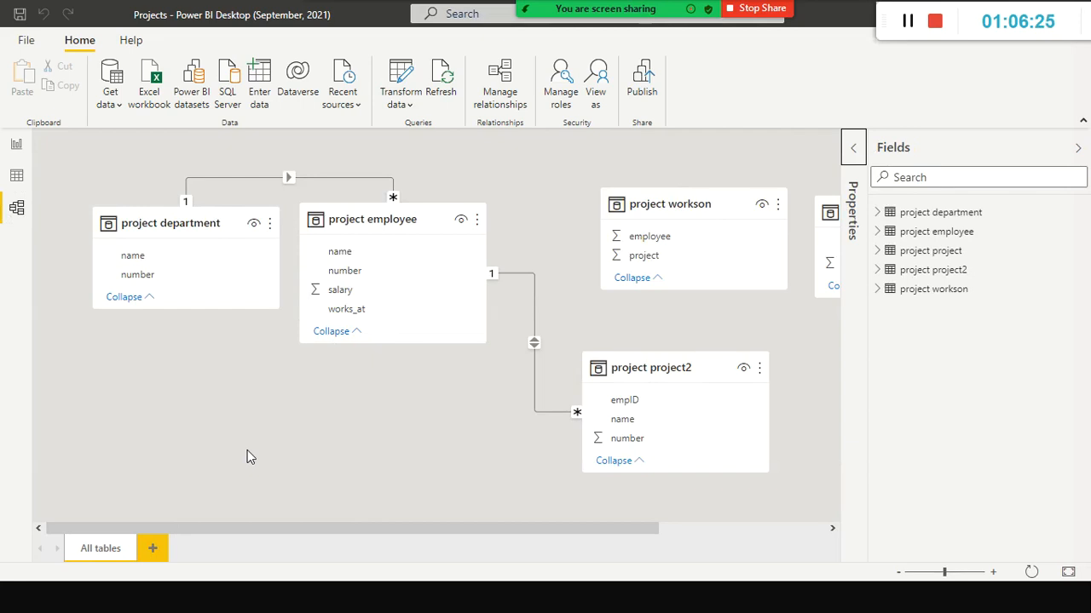
Step: Open the MySQL 8.0 Command Line Client and log in with the account password
key("super")
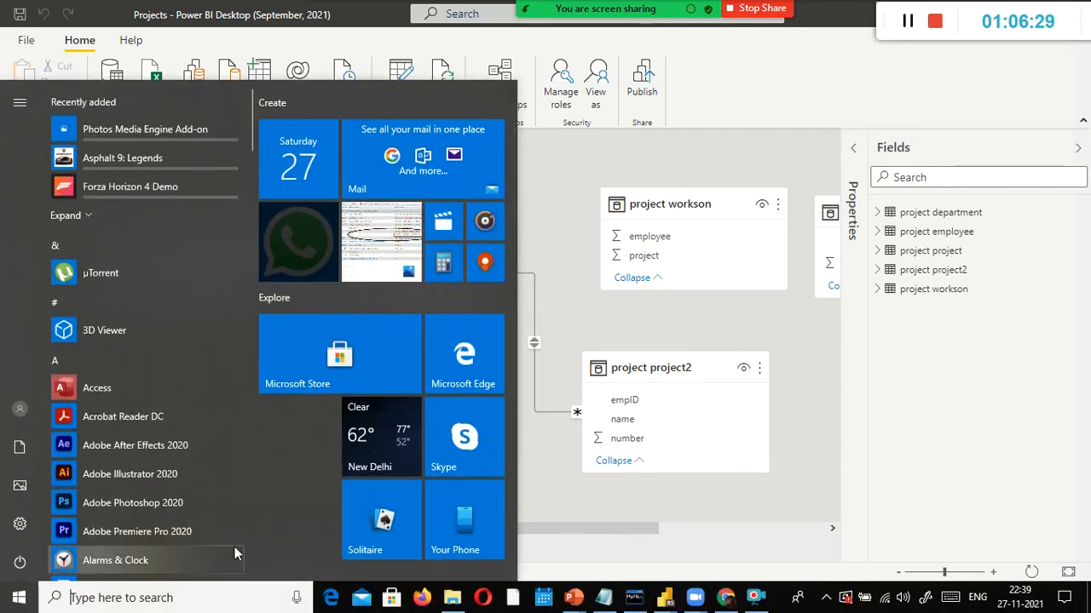
type("mysql")
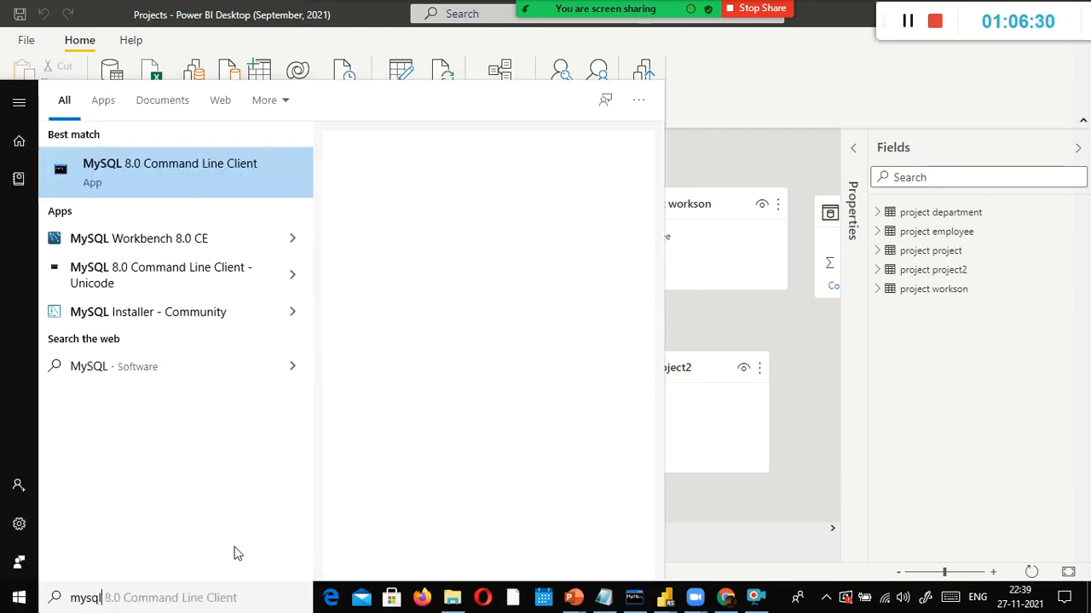
key("Return")
type("***")
key("Return")
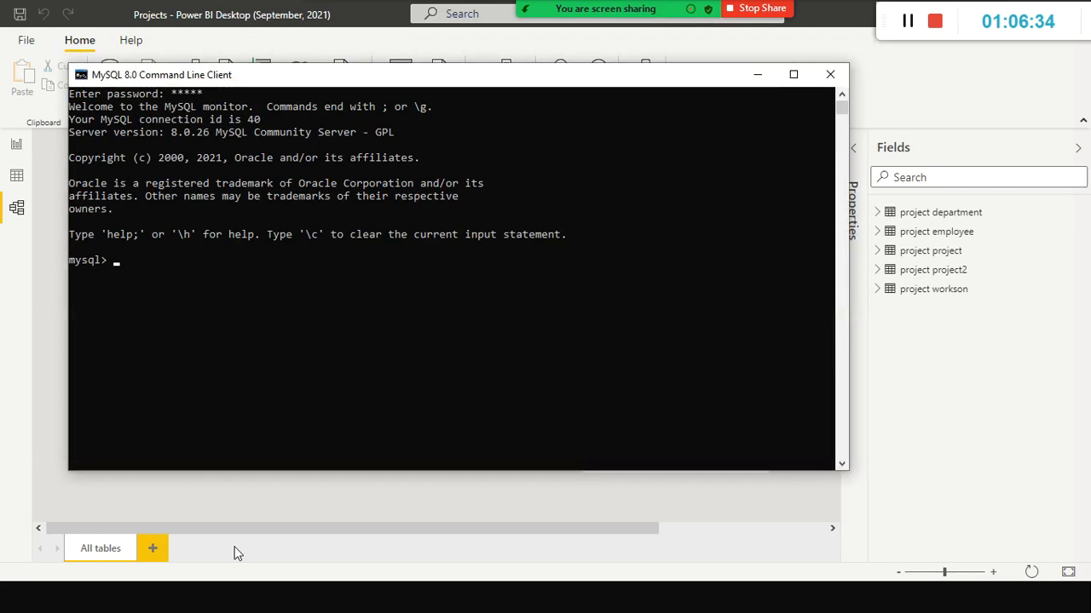
Step: Switch to the project database and list its tables
type("use project;")
key("Return")
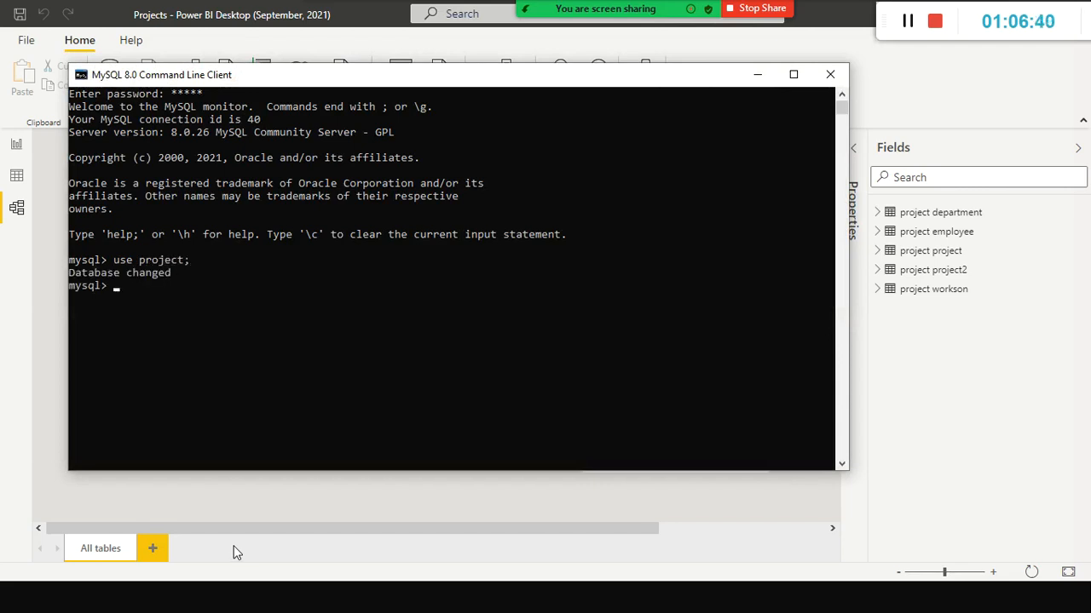
type("show tables;")
key("Return")
Step: Query all columns and rows of the department table
type("selcet")
key("BackSpace")
key("BackSpace")
key("BackSpace")
type("ect * from department;")
key("Return")
Step: Query all columns and rows of the employee table
type("select * fom")
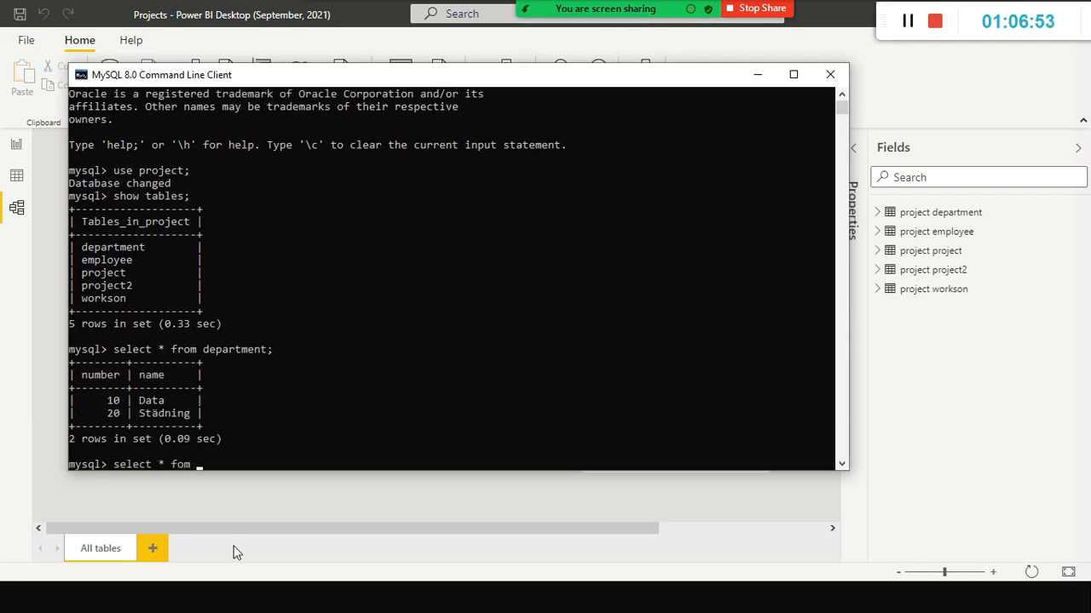
key("BackSpace")
key("BackSpace")
key("BackSpace")
type("rom employ")
right_click(202, 530)
key("alt+Tab")
type("ee;")
key("Return")
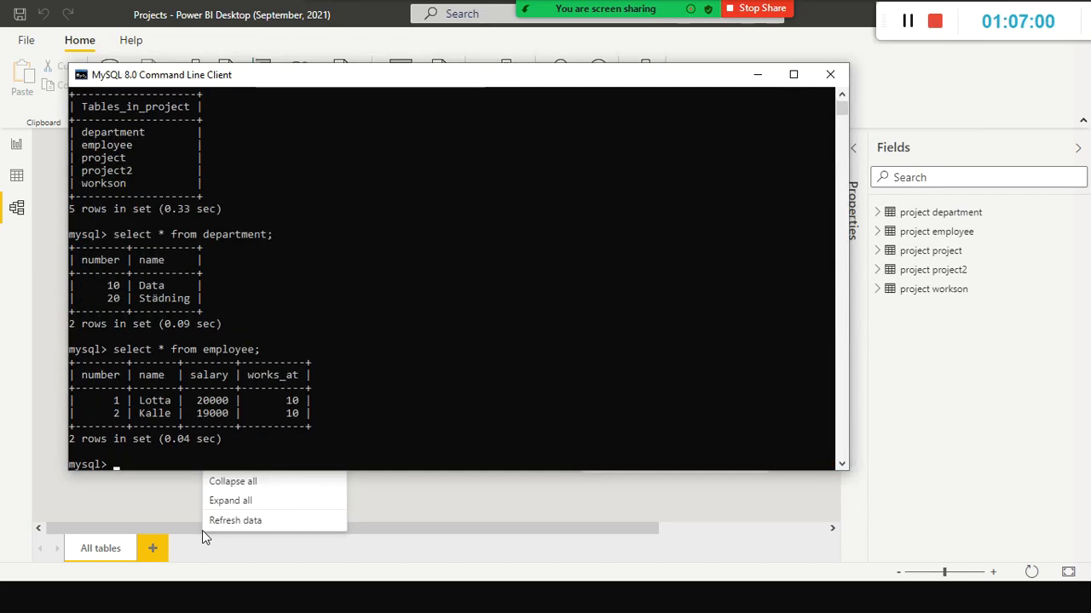
Step: Query all columns and rows of the project table, correcting the misspelled "from" keyword and rerunning the statement
type("select ")
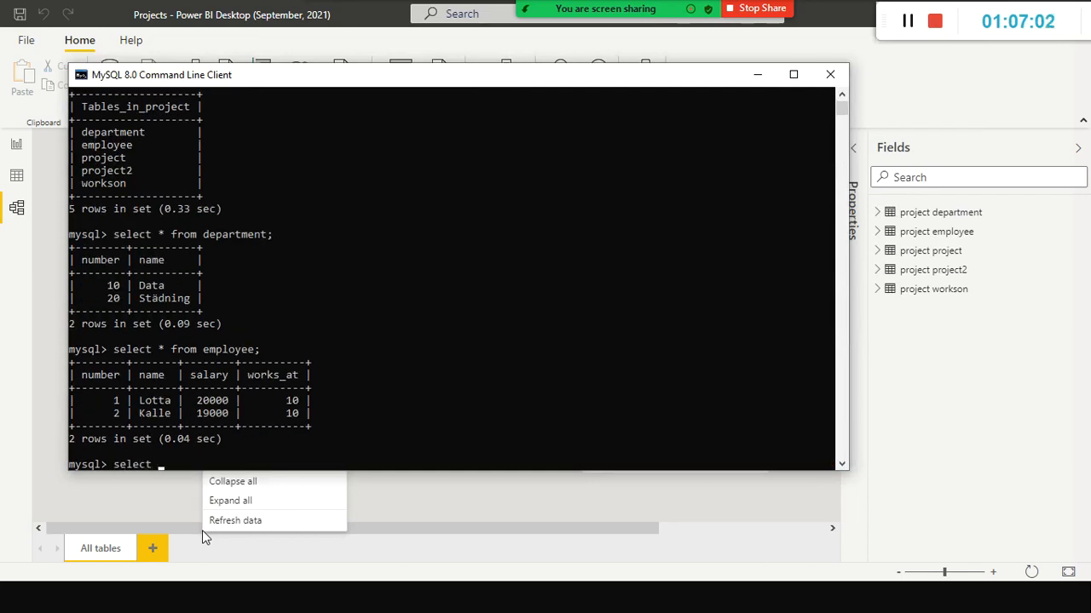
type("* fom project;")
key("Return")
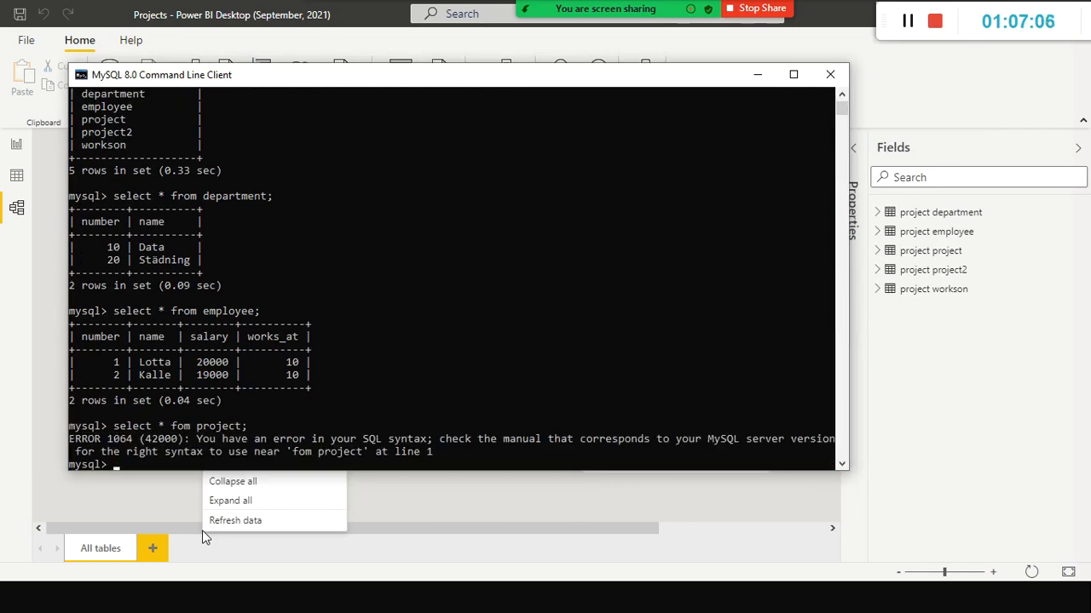
key("Up")
key("Left")
key("Left")
key("Left")
key("Left")
key("Left")
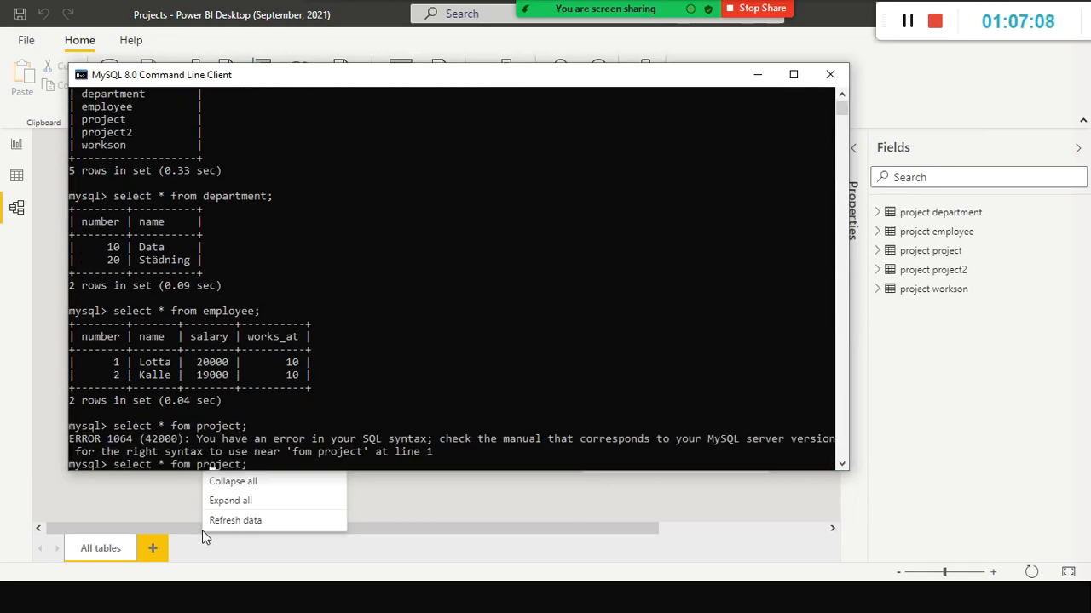
key("Left")
key("Left")
key("Left")
key("Left")
key("Left")
key("Left")
key("Left")
key("Left")
key("Left")
key("Left")
key("Left")
key("Left")
key("Right")
key("Right")
key("Right")
key("Right")
key("Right")
key("Right")
type("r")
key("Return")
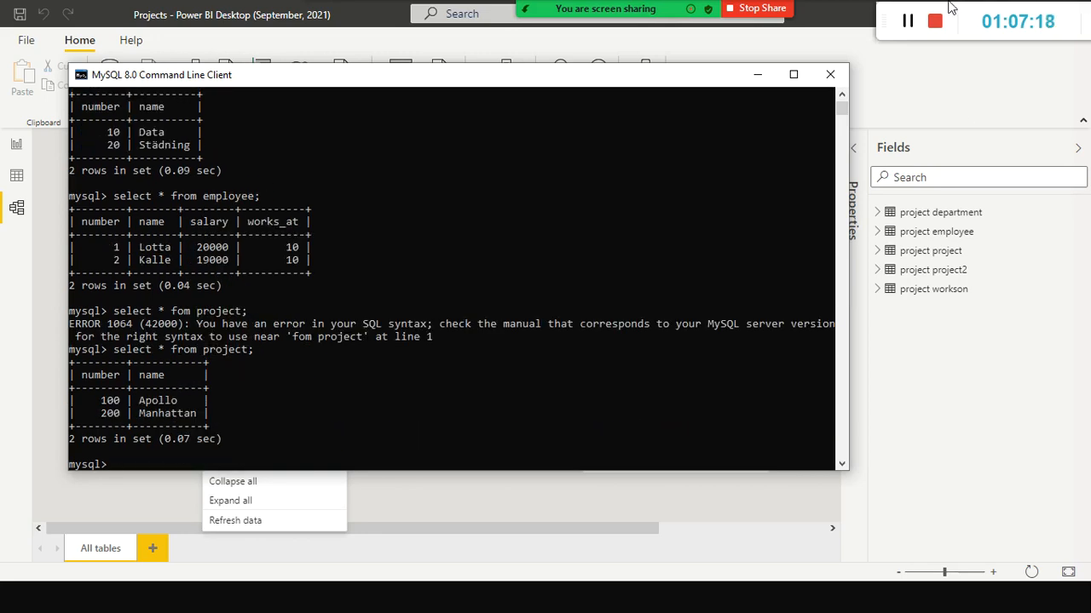
Step: Review the department, employee and project query results, and list the database's tables again
scroll(460, 120, "up", 1)
scroll(256, 195, "down", 1)
scroll(302, 244, "down", 1)
scroll(303, 246, "up", 1)
scroll(302, 247, "up", 1)
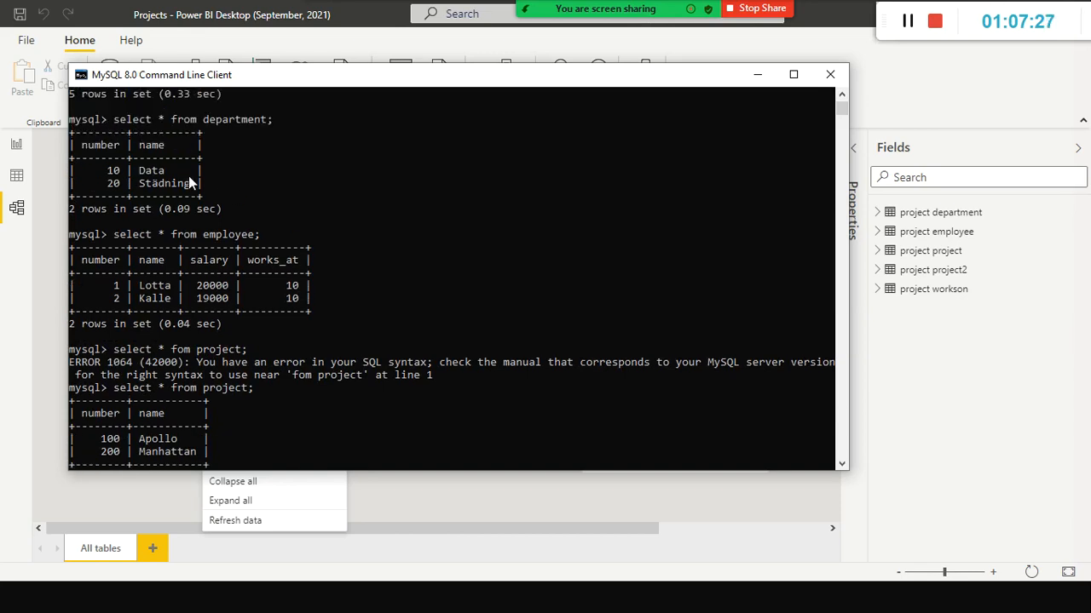
scroll(218, 259, "down", 1)
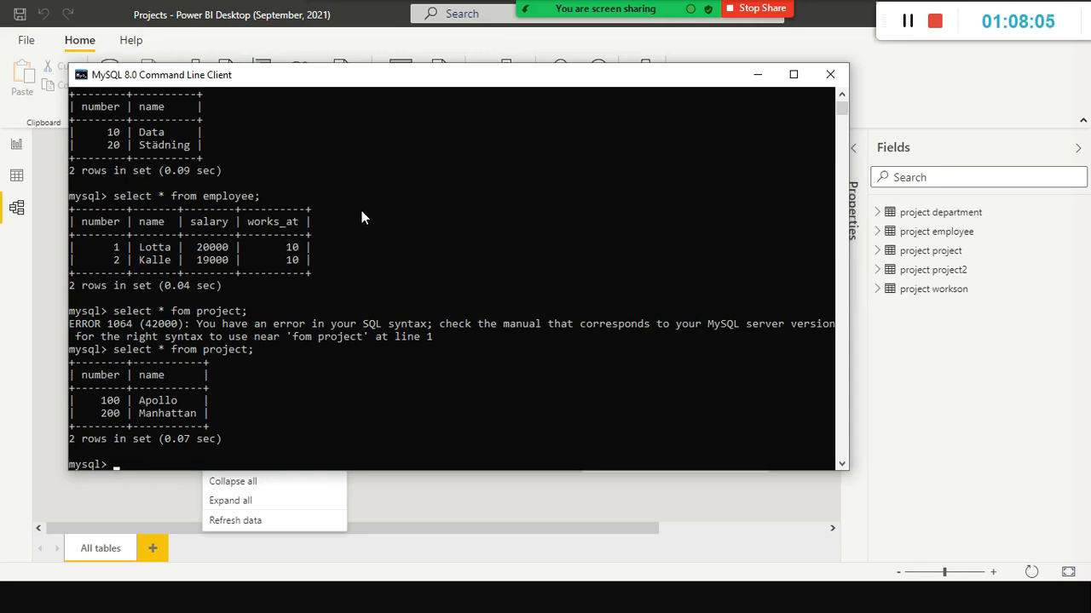
type("show tables;")
key("Return")
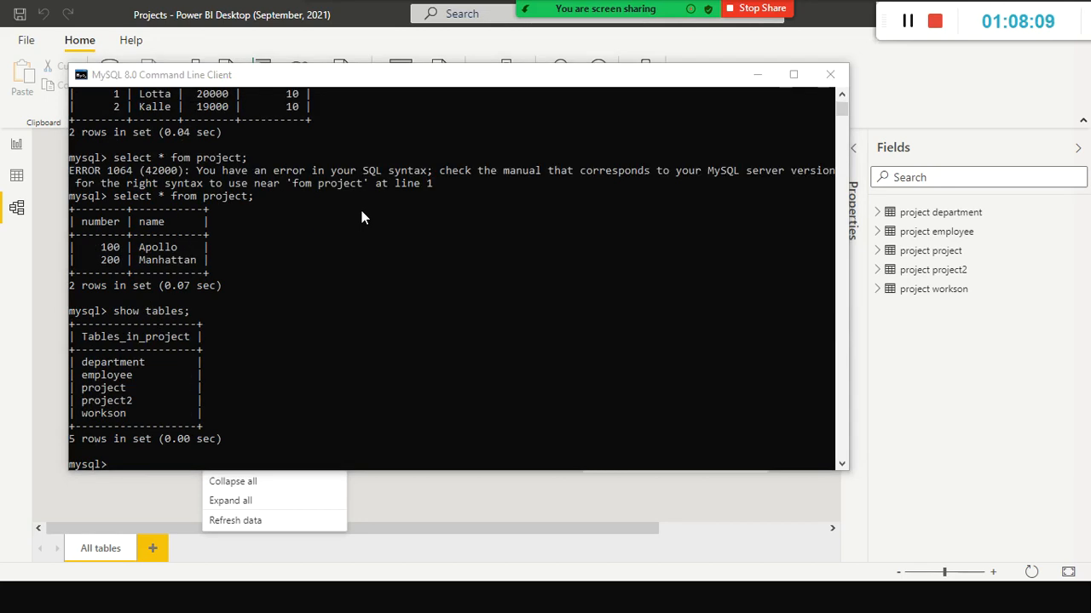
Step: Switch to Power BI Desktop and examine the project workson and project project tables in the model diagram
key("alt+Tab")
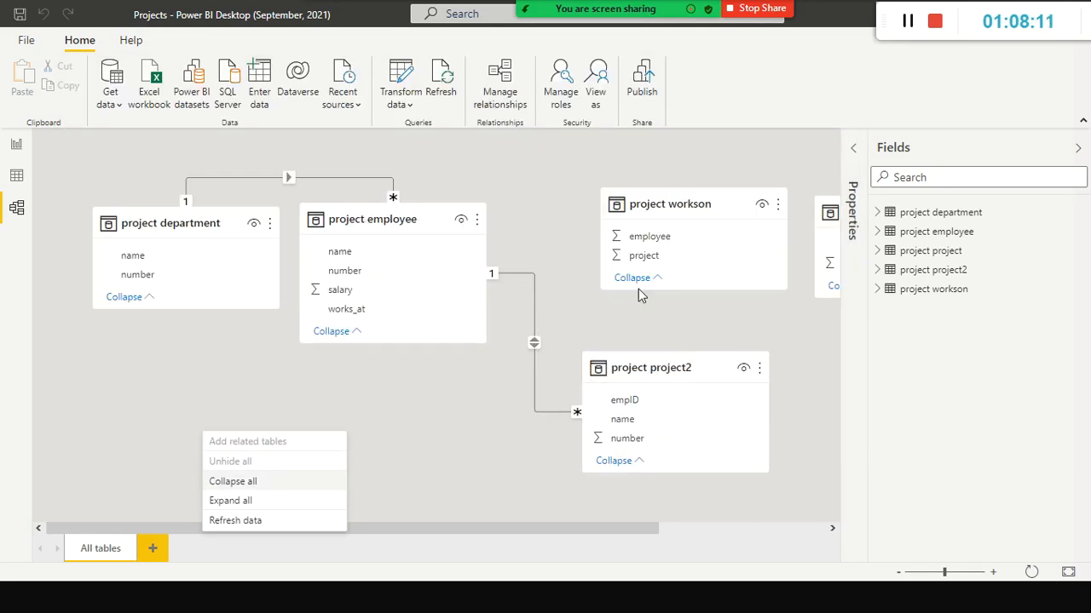
left_click(529, 525)
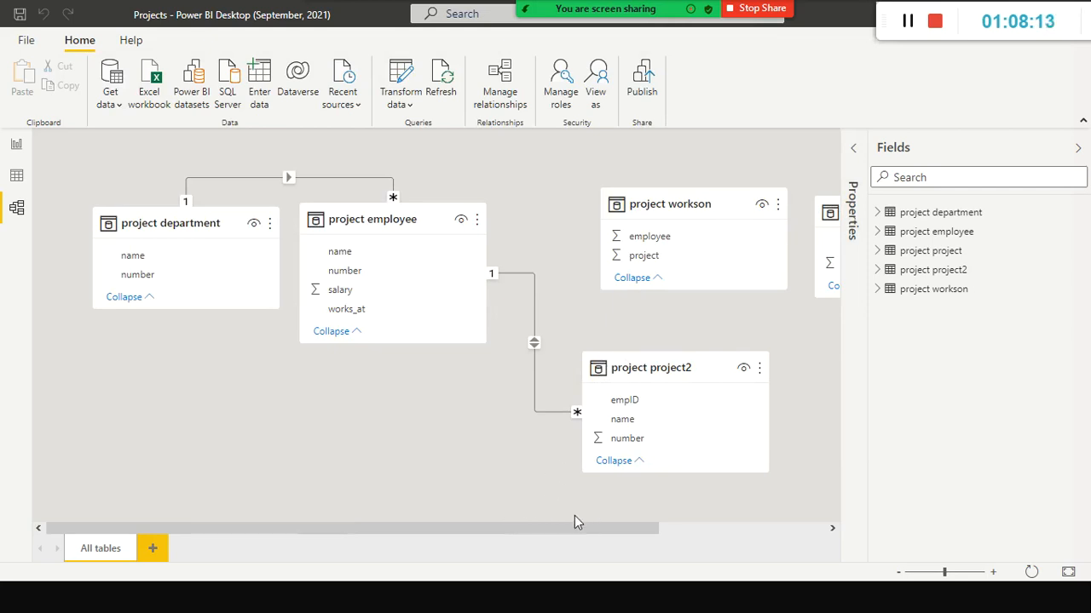
left_click_drag(558, 522, 670, 509)
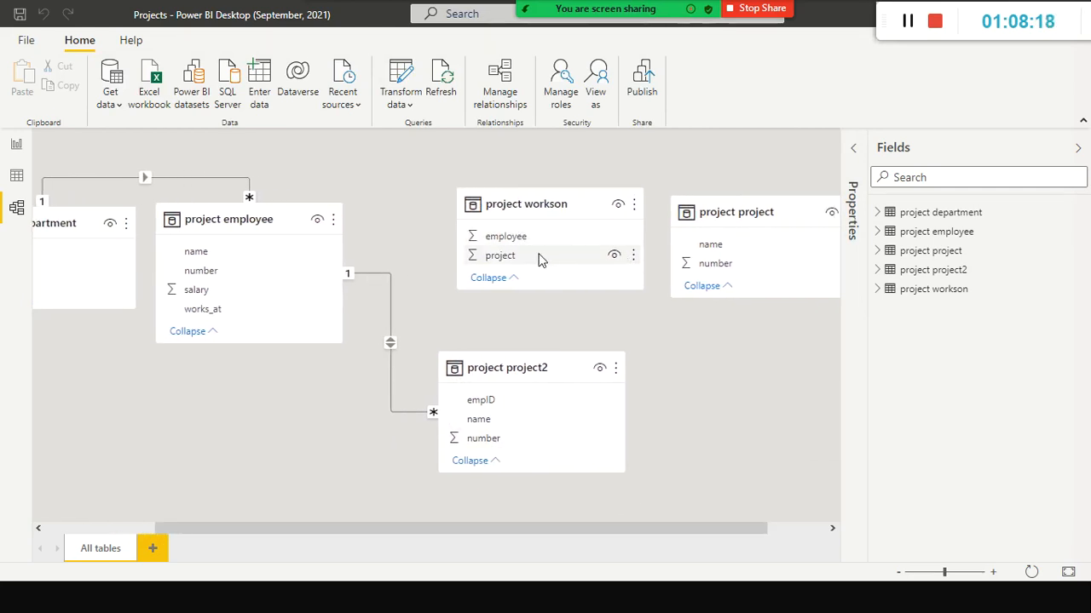
Step: Return to the MySQL client and query all columns and rows of the workson table
key("alt+Tab")
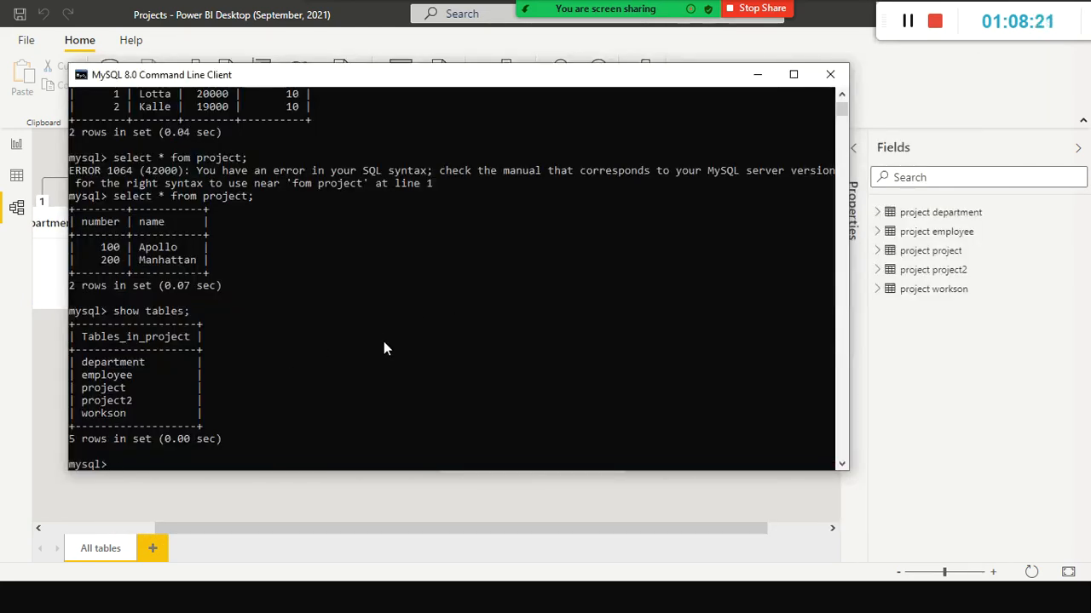
type("select * from workson;")
key("Return")
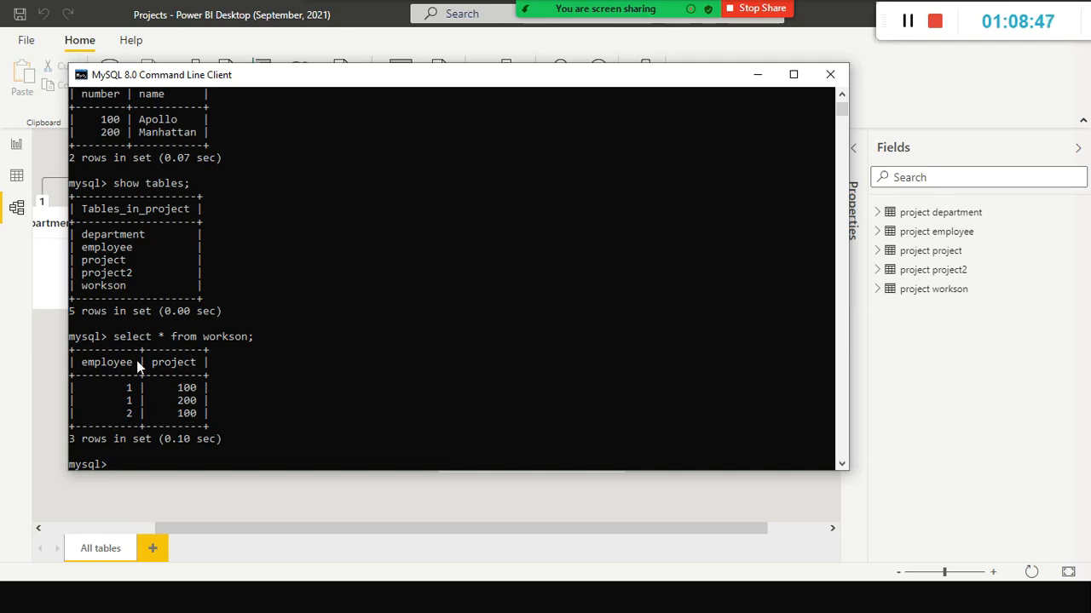
Step: Compare the workson rows with the earlier department, employee and project query results
scroll(235, 376, "up", 2)
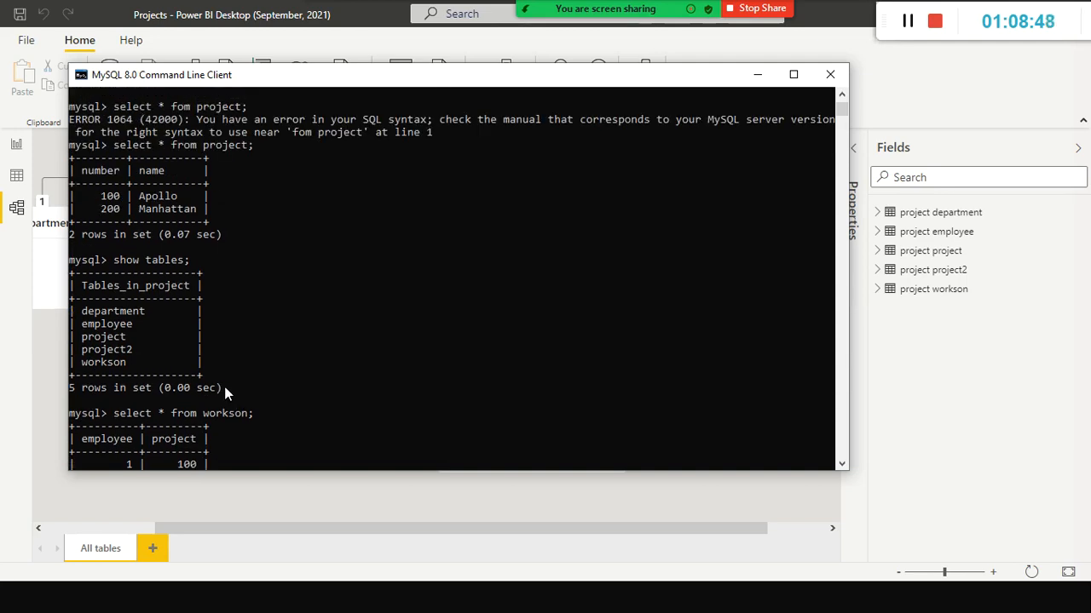
scroll(226, 392, "down", 2)
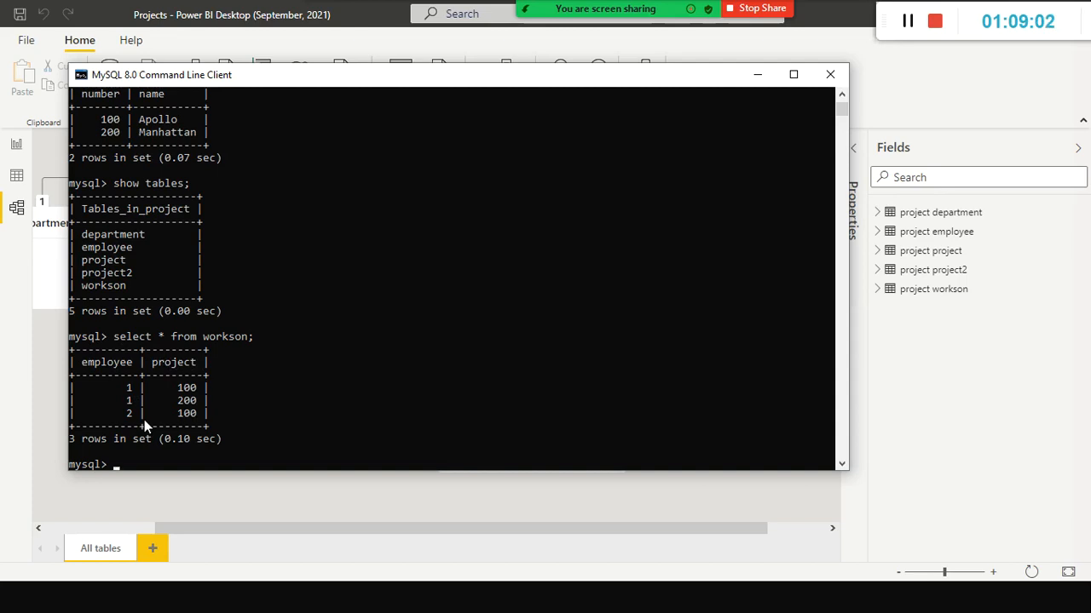
scroll(207, 332, "up", 2)
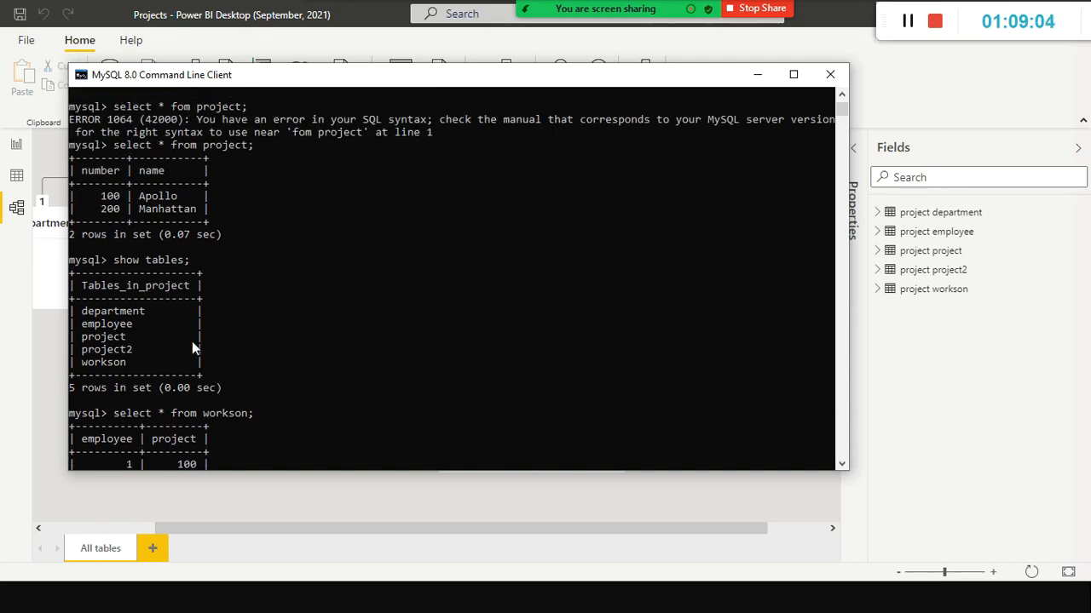
scroll(192, 340, "up", 9)
scroll(194, 337, "up", 6)
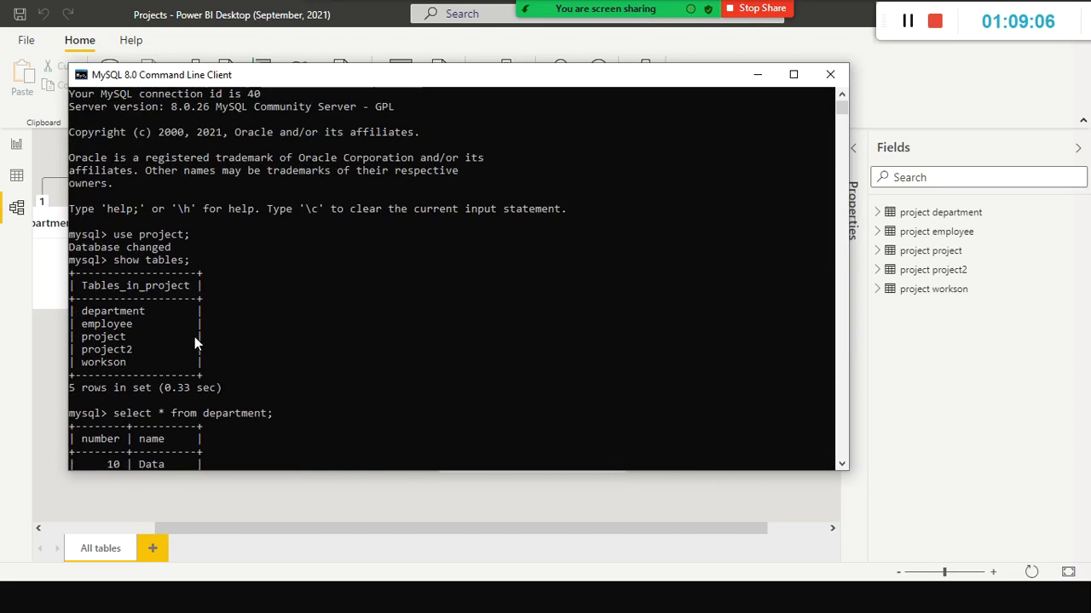
scroll(194, 337, "down", 3)
scroll(194, 336, "down", 4)
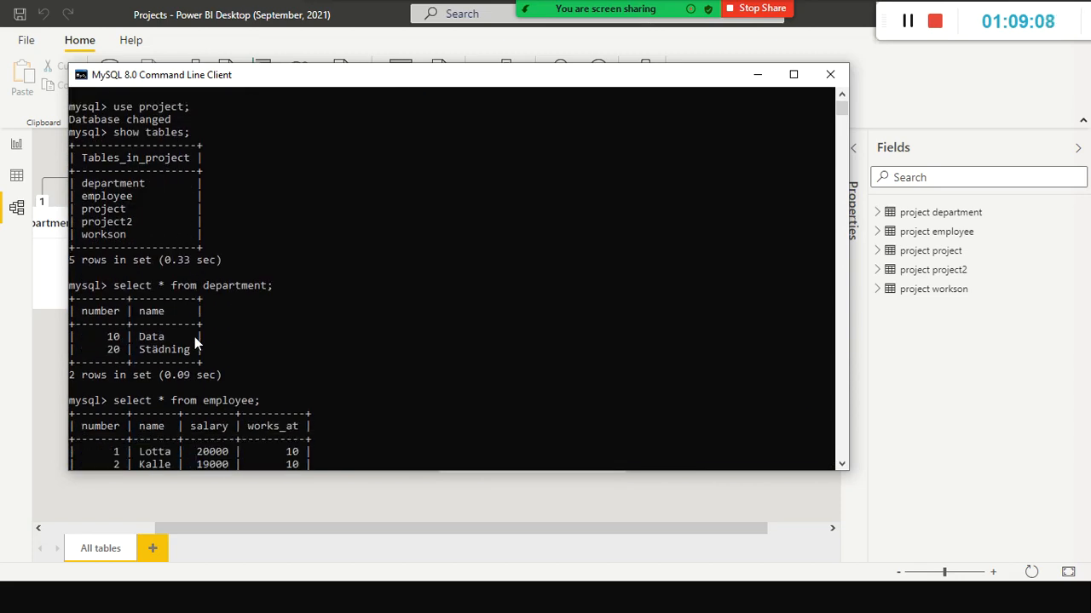
scroll(167, 238, "down", 1)
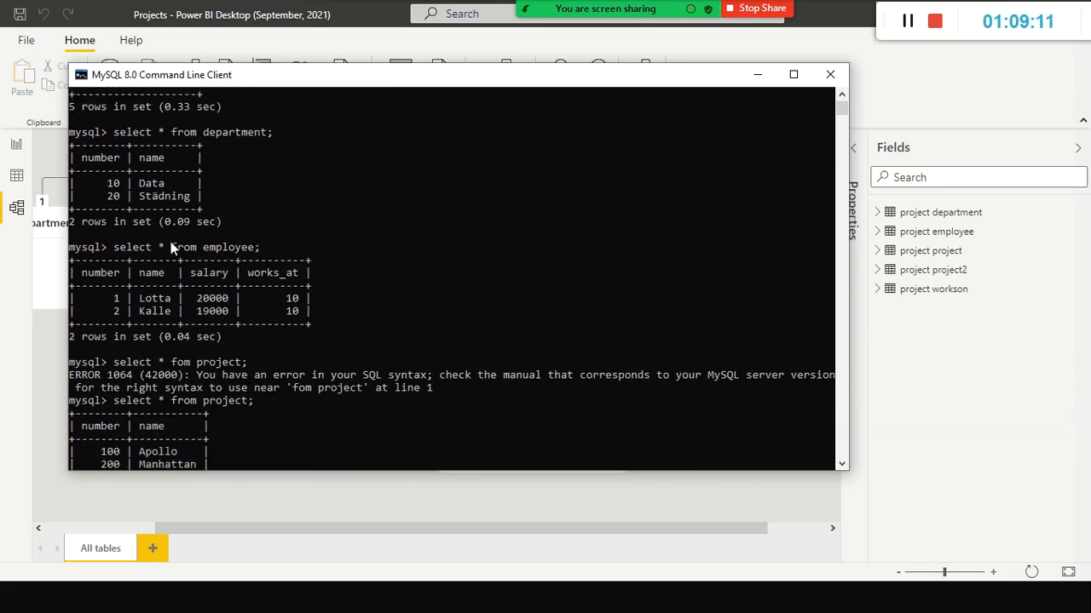
scroll(254, 305, "down", 1)
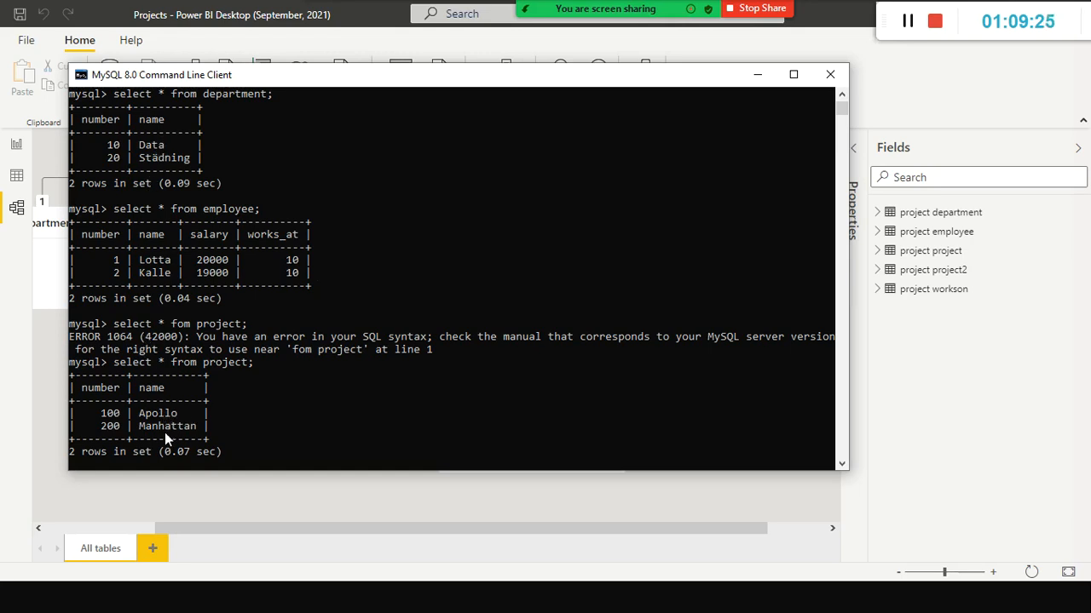
type("show tables;")
key("Return")
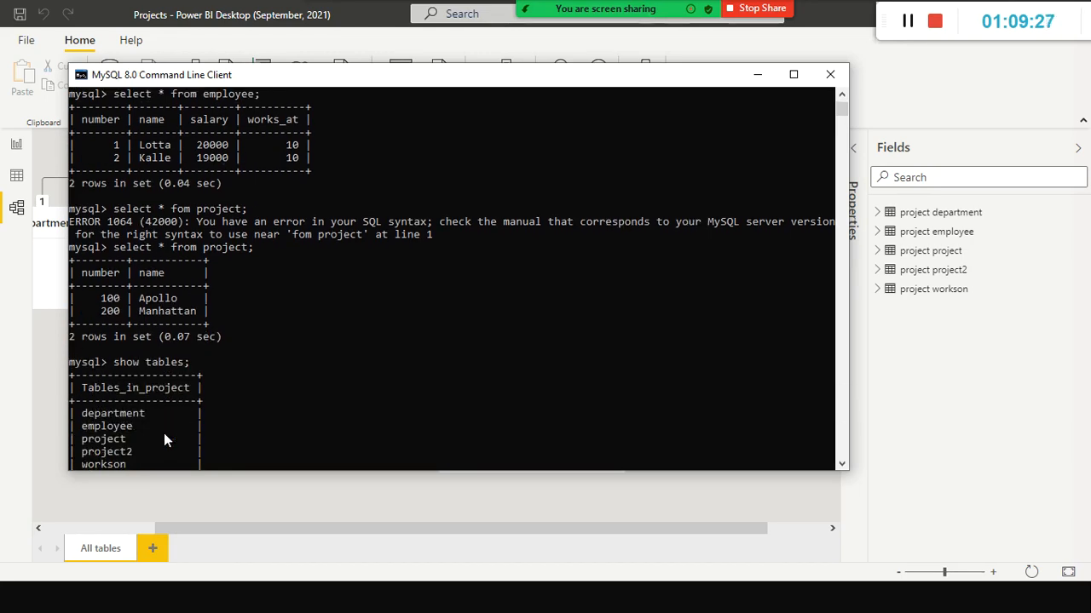
type("select * from workson;")
key("Return")
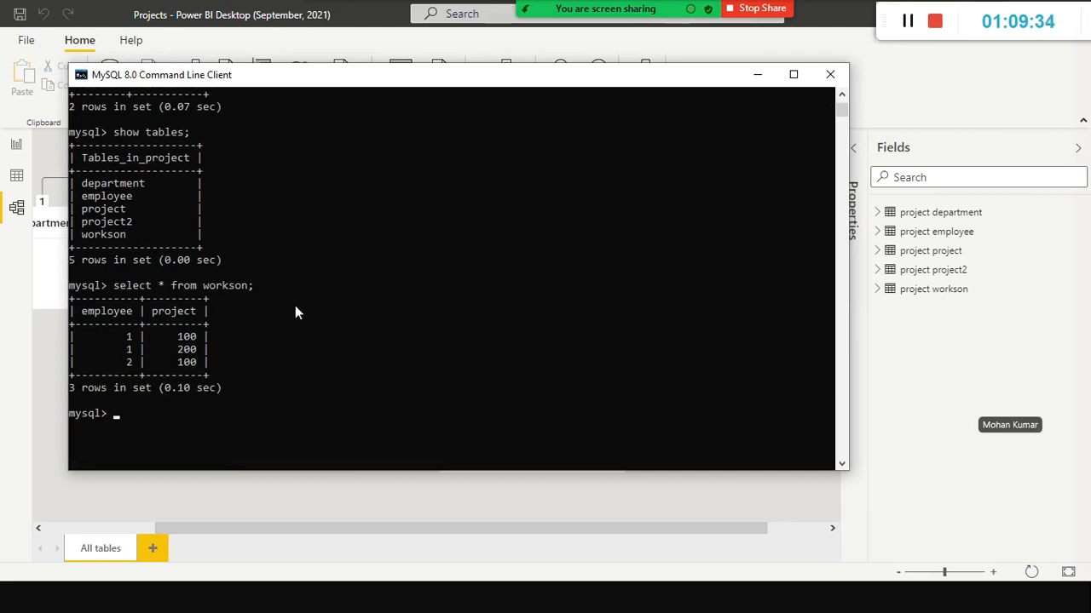
Step: Back in Power BI Desktop, delete the relationship between project employee and project project2, and collapse the project employee card
left_click(756, 75)
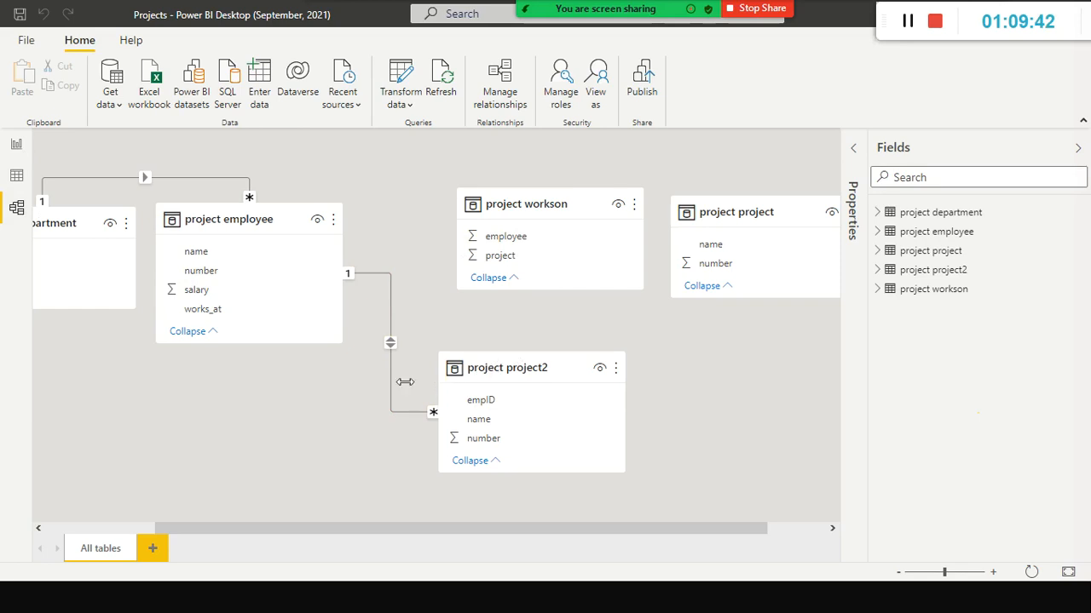
right_click(397, 411)
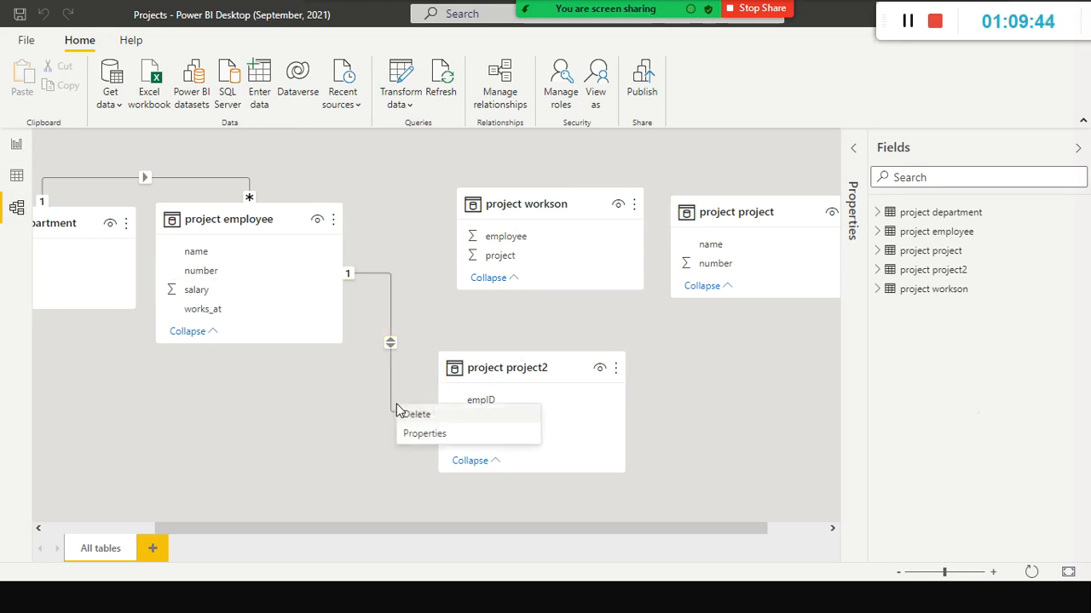
key("Escape")
key("Delete")
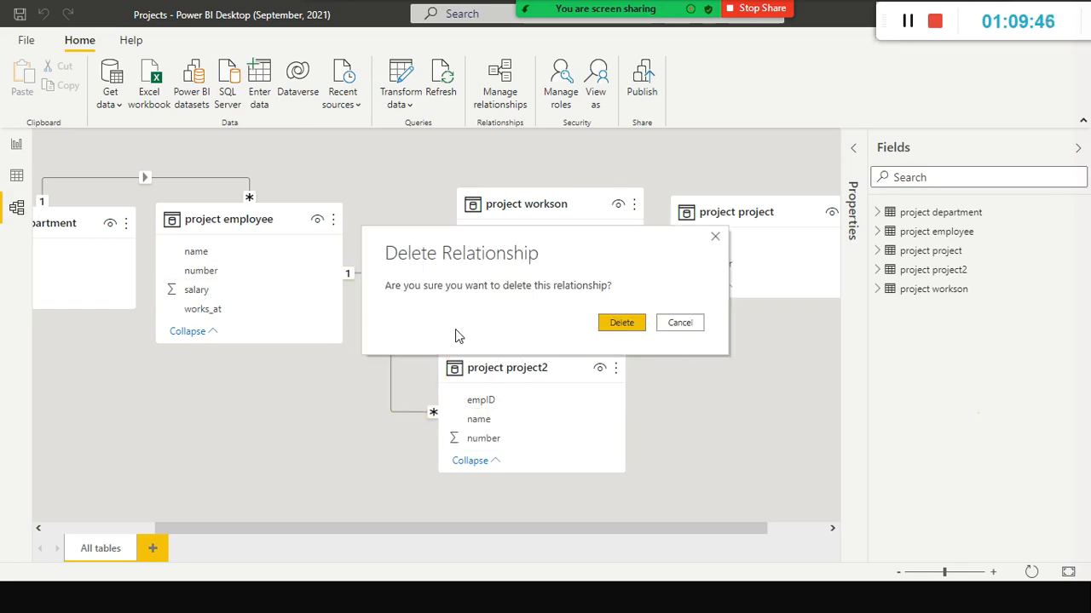
left_click(632, 323)
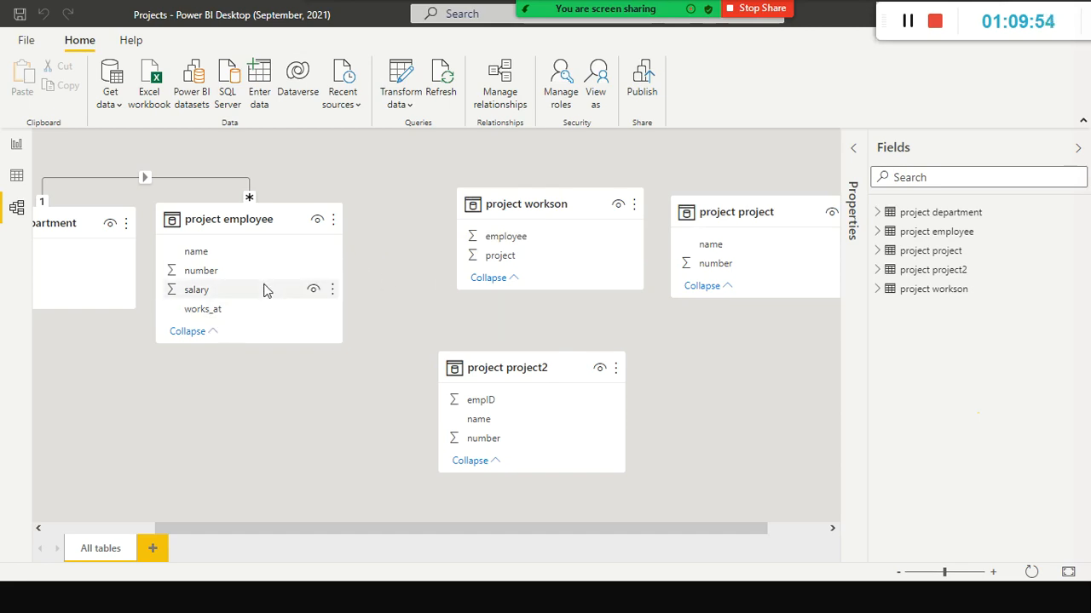
left_click(213, 334)
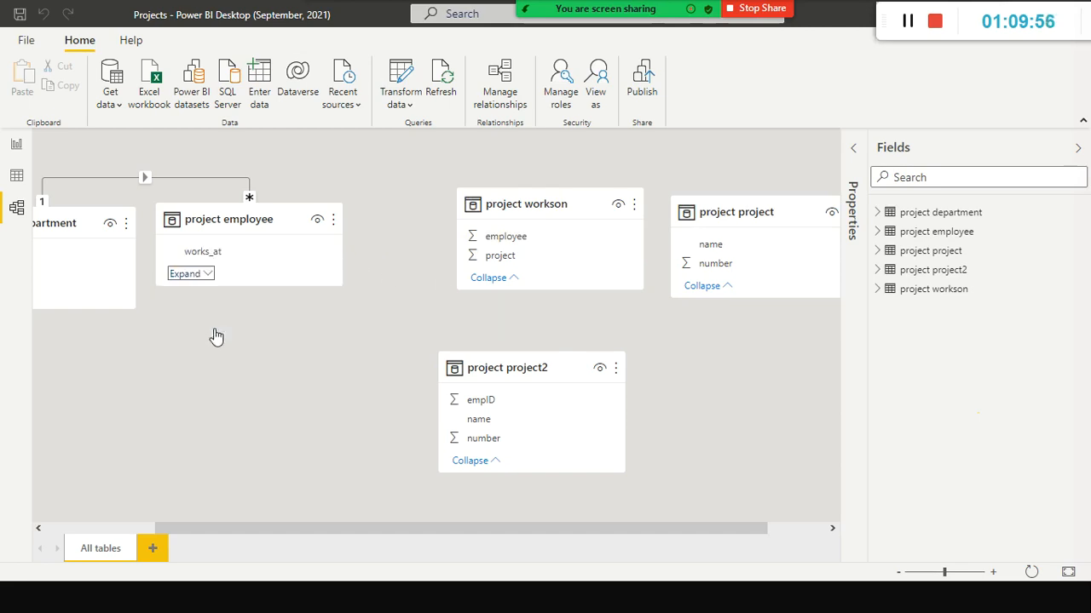
Step: Expand the project employee card to show its fields, and switch to the Power BI Desktop window of the asd file
left_click(210, 276)
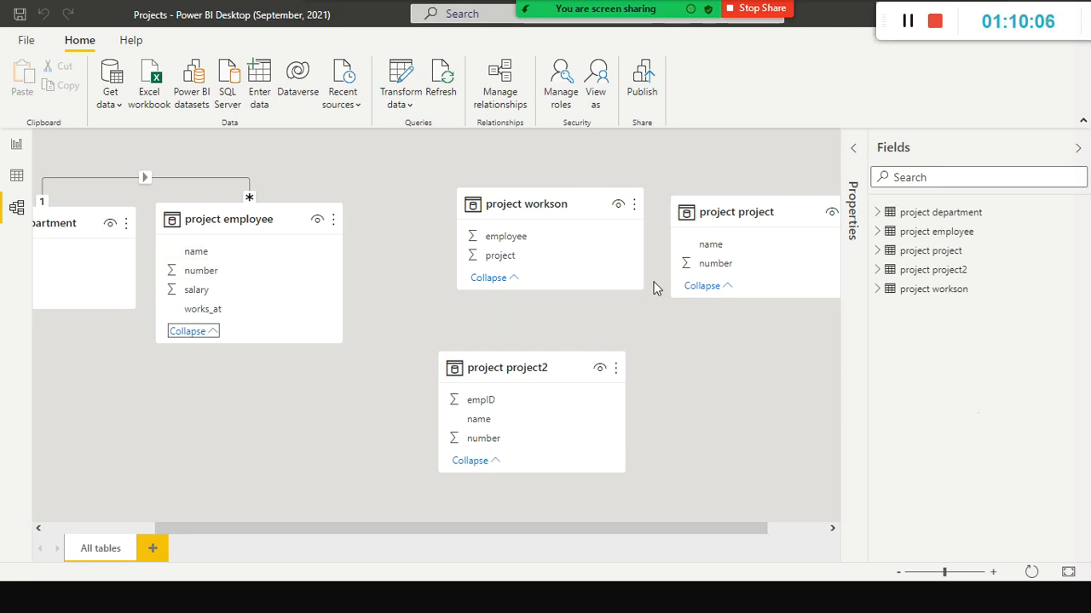
key("alt+Tab")
key("alt+Tab")
key("Tab")
key("alt+Tab")
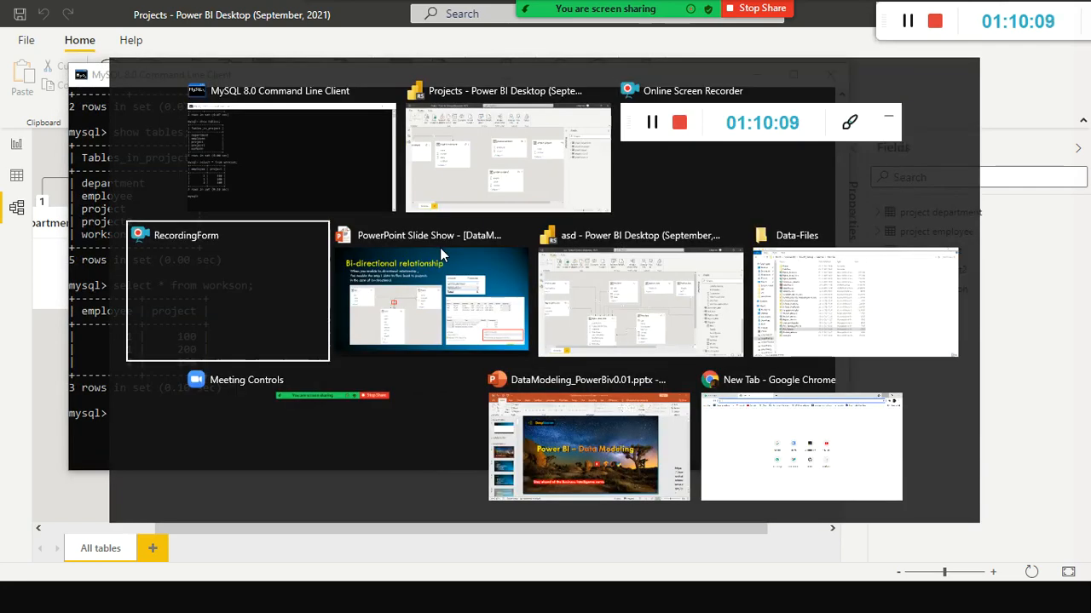
key("alt+Tab")
key("Tab")
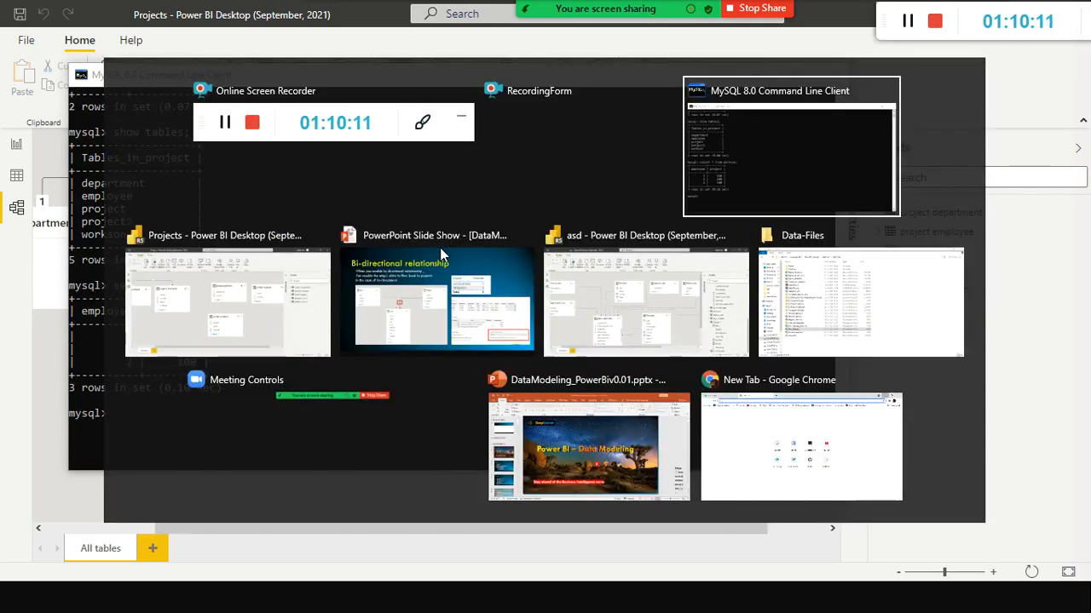
key("alt+Tab")
key("Tab")
key("Tab")
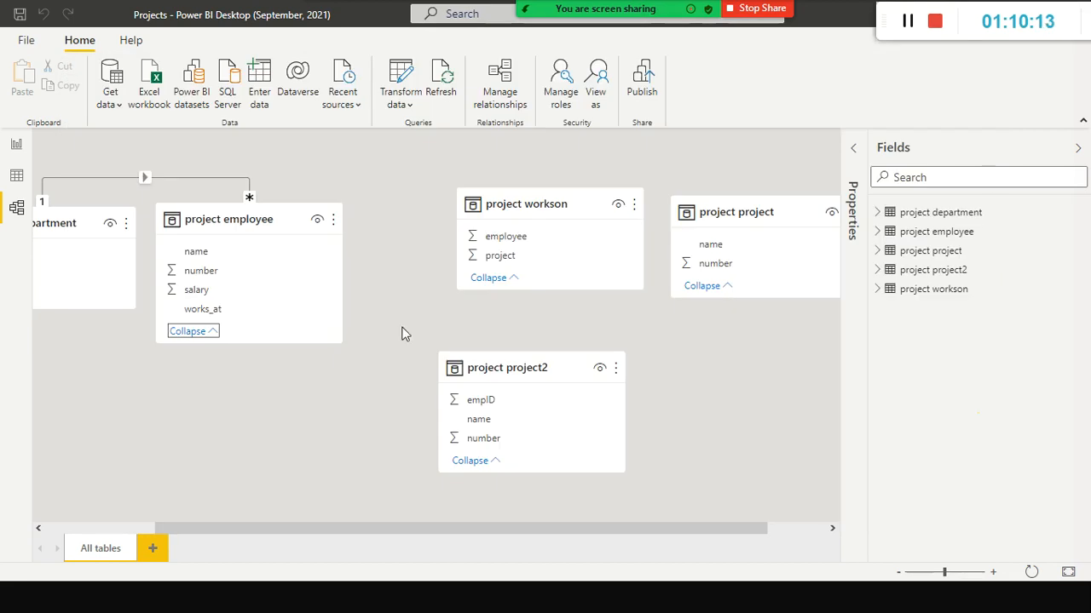
key("super")
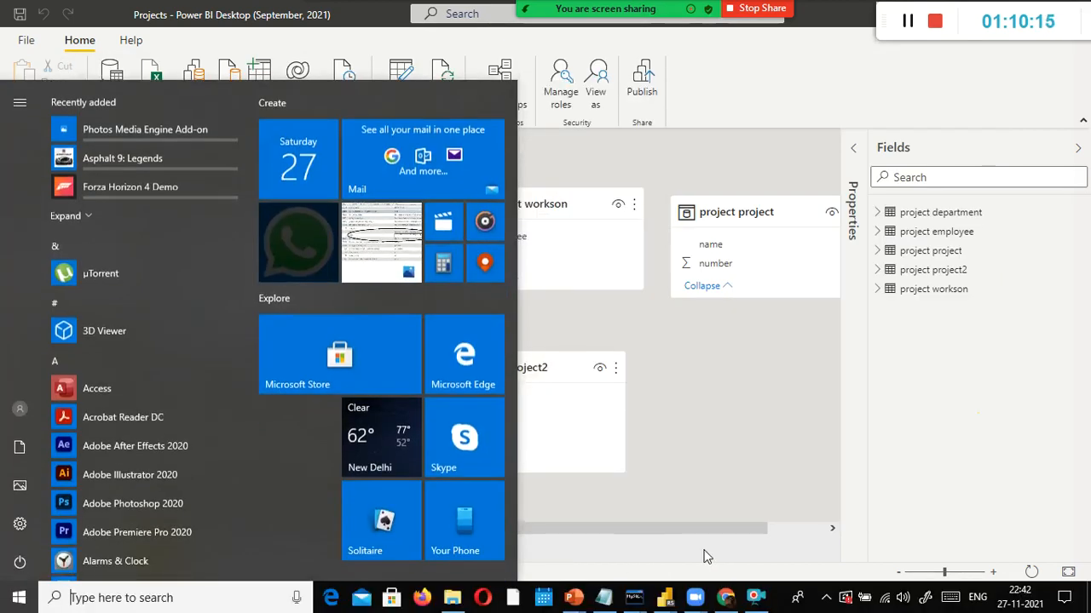
mouse_move(661, 599)
left_click(614, 560)
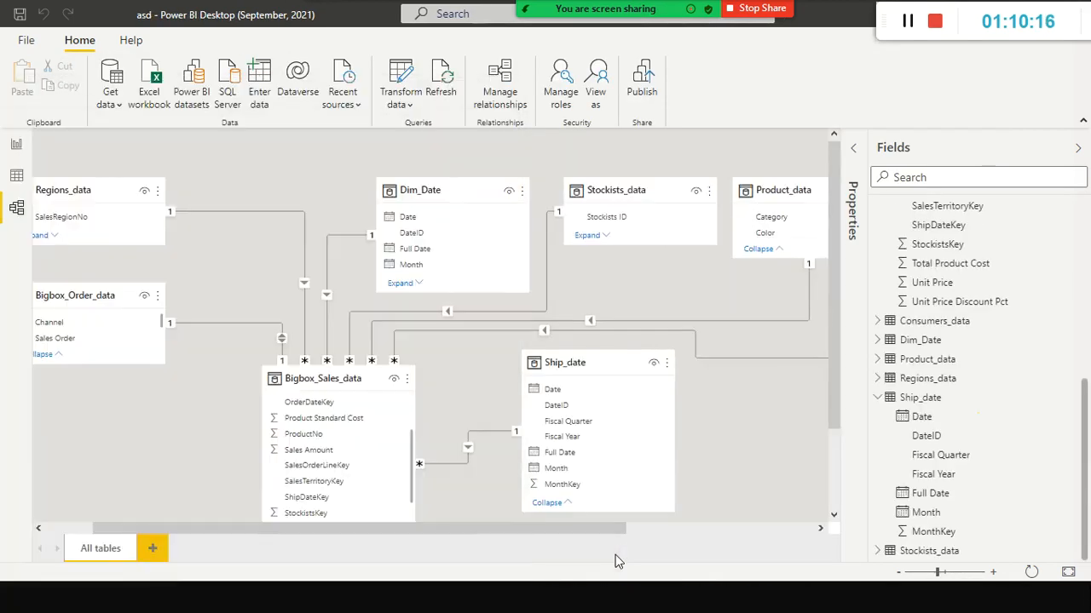
Step: Close the Projects file without saving its changes, and maximise the asd window
double_click(203, 17)
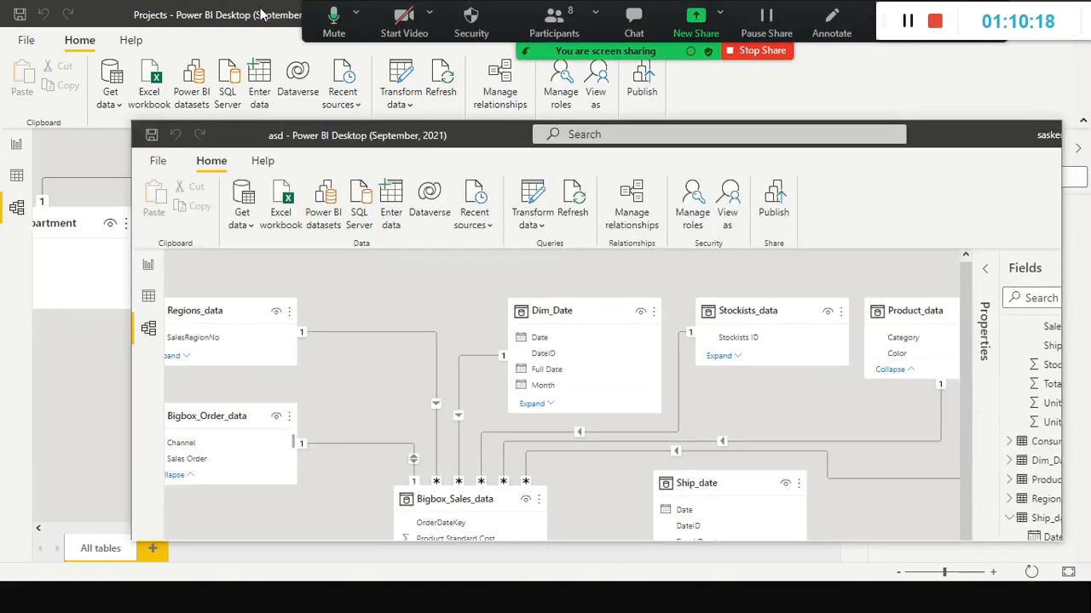
left_click(208, 17)
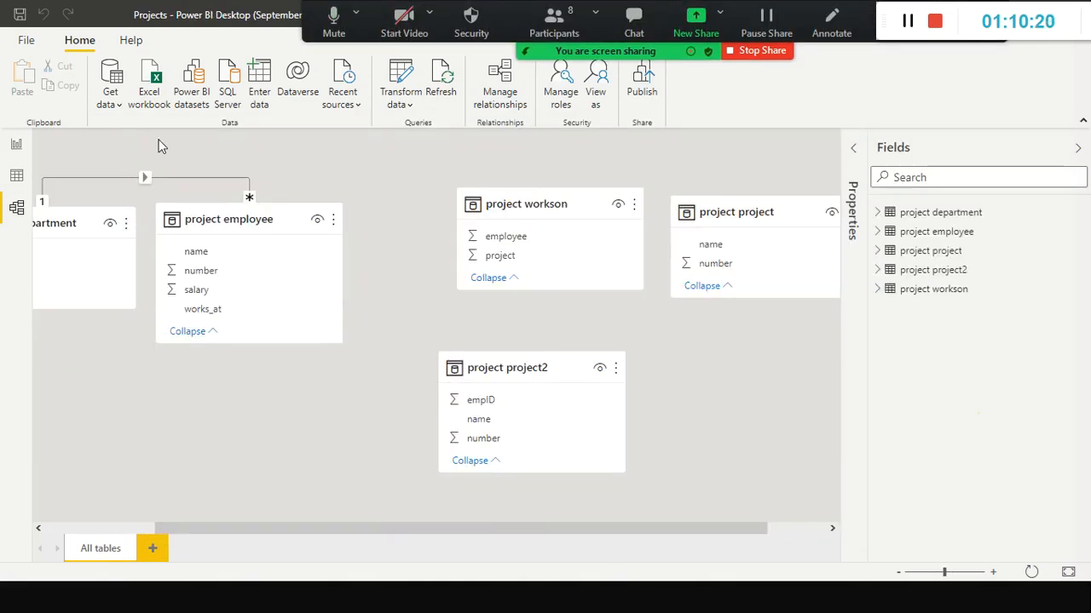
left_click(121, 529)
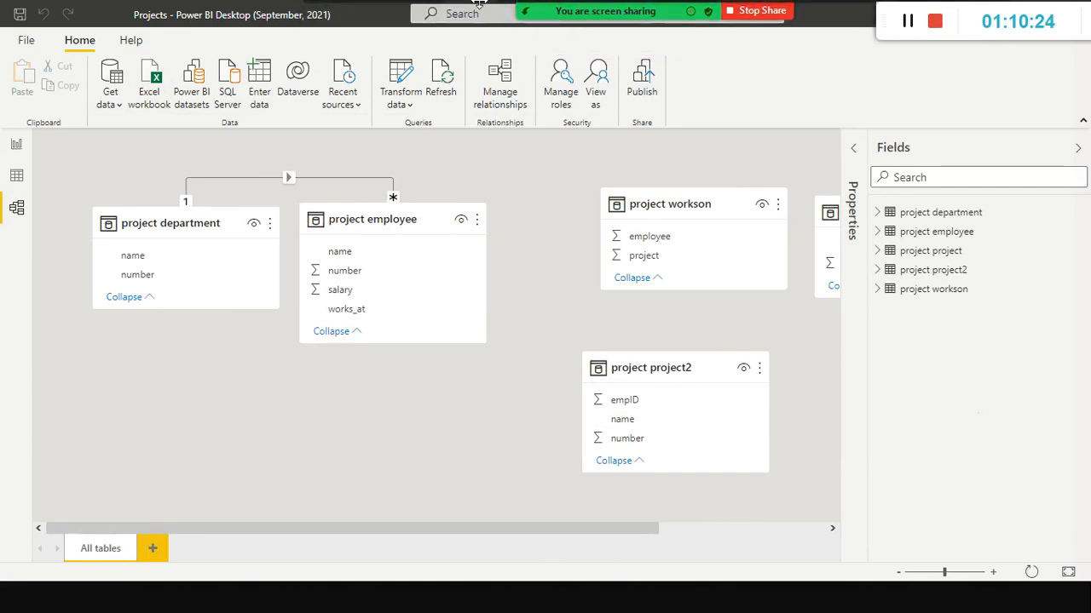
double_click(200, 15)
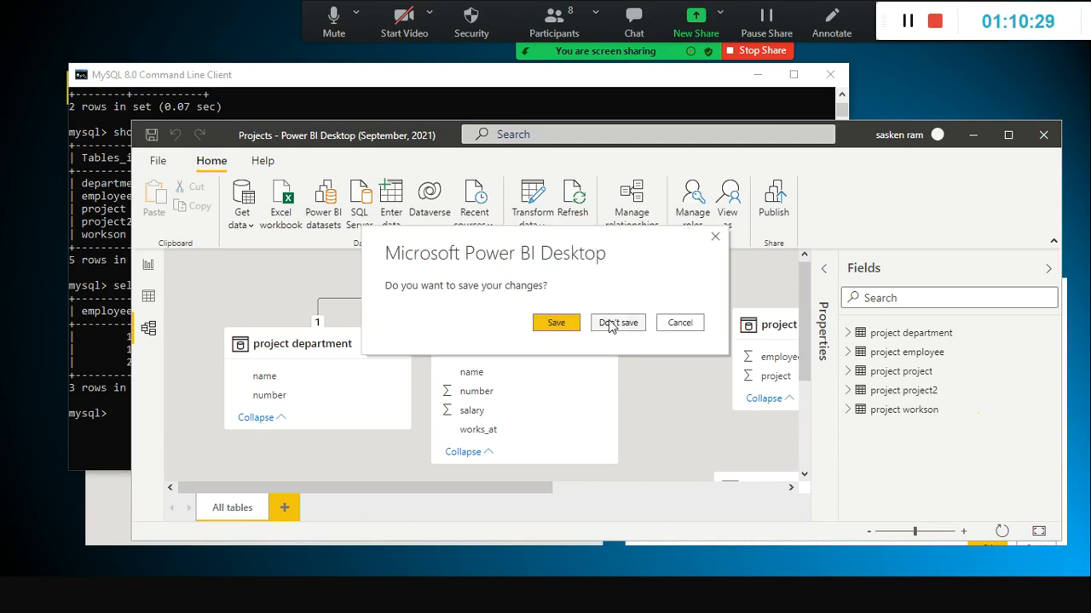
left_click(614, 322)
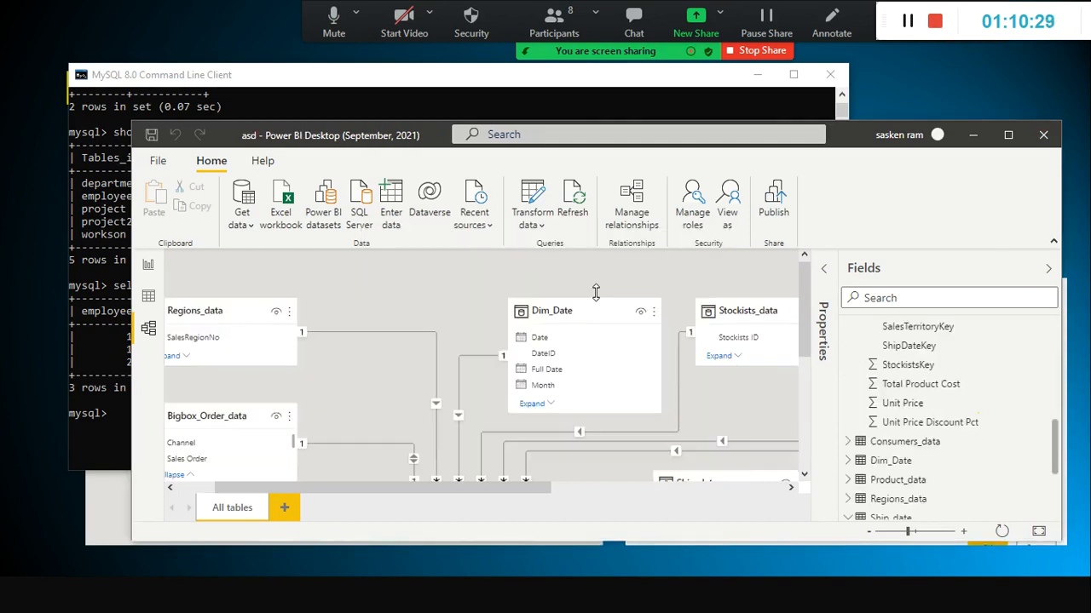
double_click(359, 136)
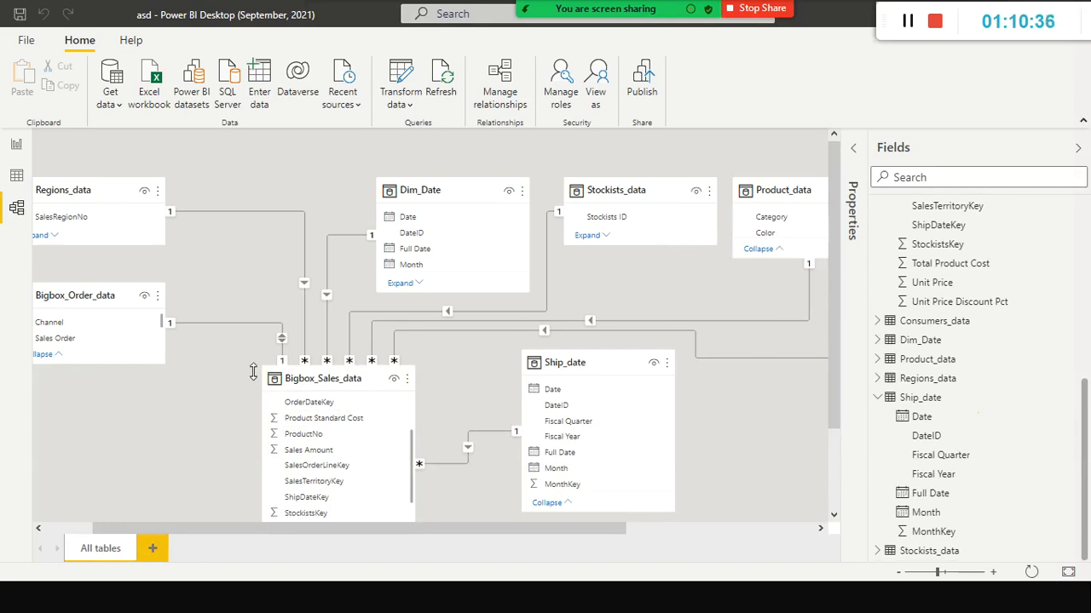
Step: On report Page 2, replace the second fiscal year sales table with an empty clustered column chart beside the remaining table
left_click(15, 142)
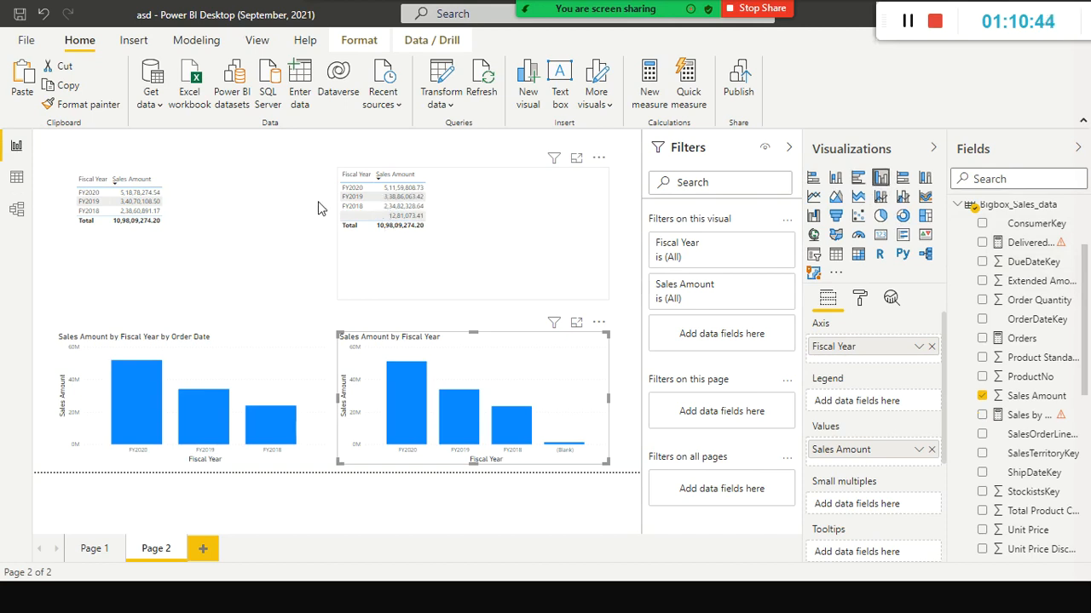
left_click_drag(319, 204, 338, 205)
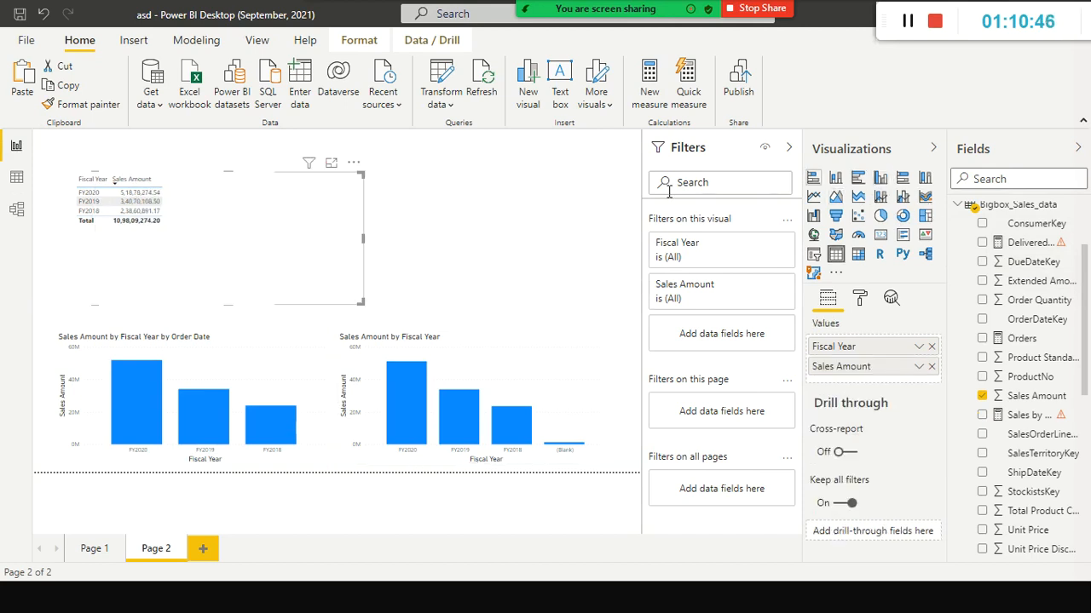
left_click(620, 208)
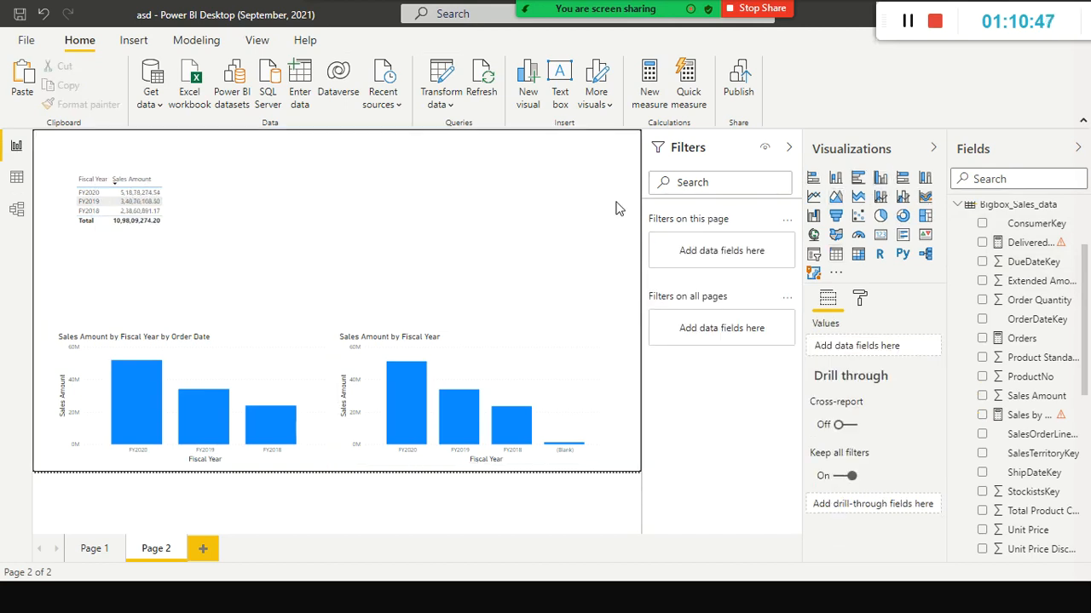
left_click(881, 177)
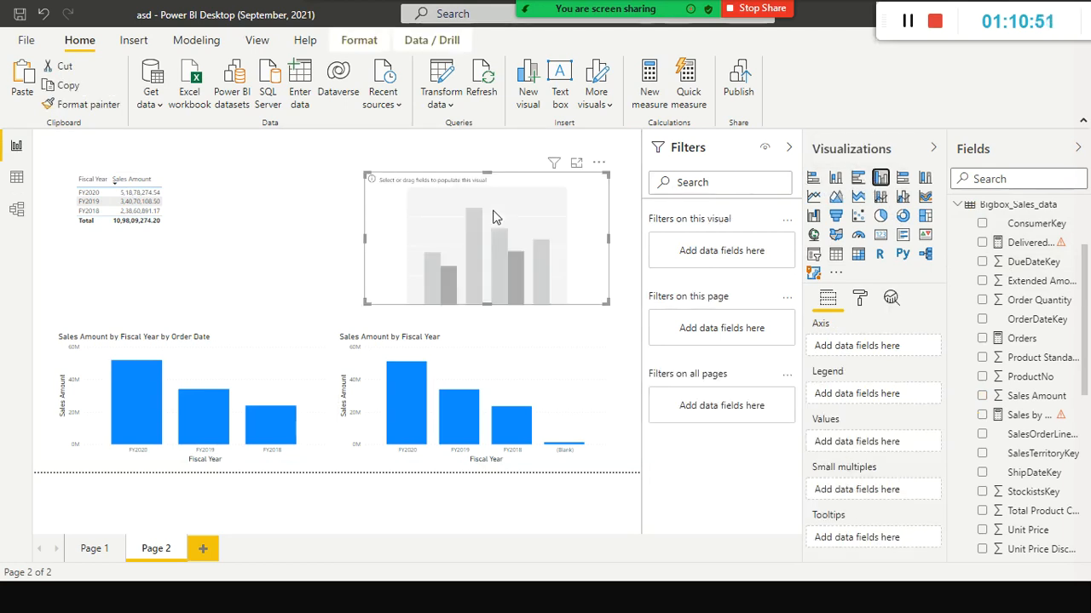
left_click_drag(500, 219, 417, 197)
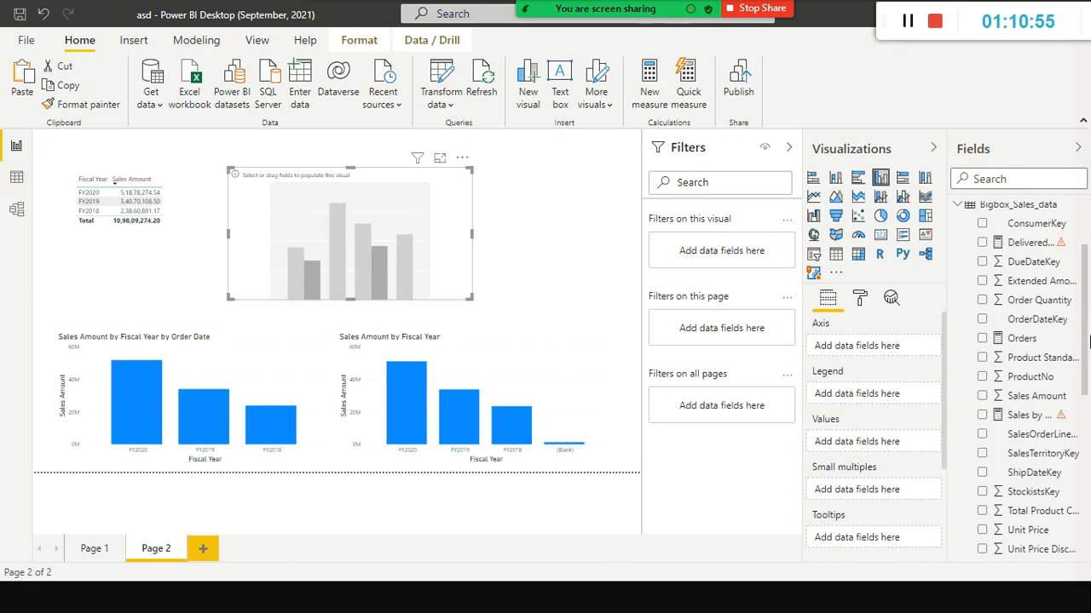
Step: Set the Region field from Regions_data as the axis of the empty column chart
scroll(1061, 360, "up", 3)
scroll(1060, 367, "down", 5)
scroll(1061, 375, "down", 2)
scroll(1057, 387, "down", 3)
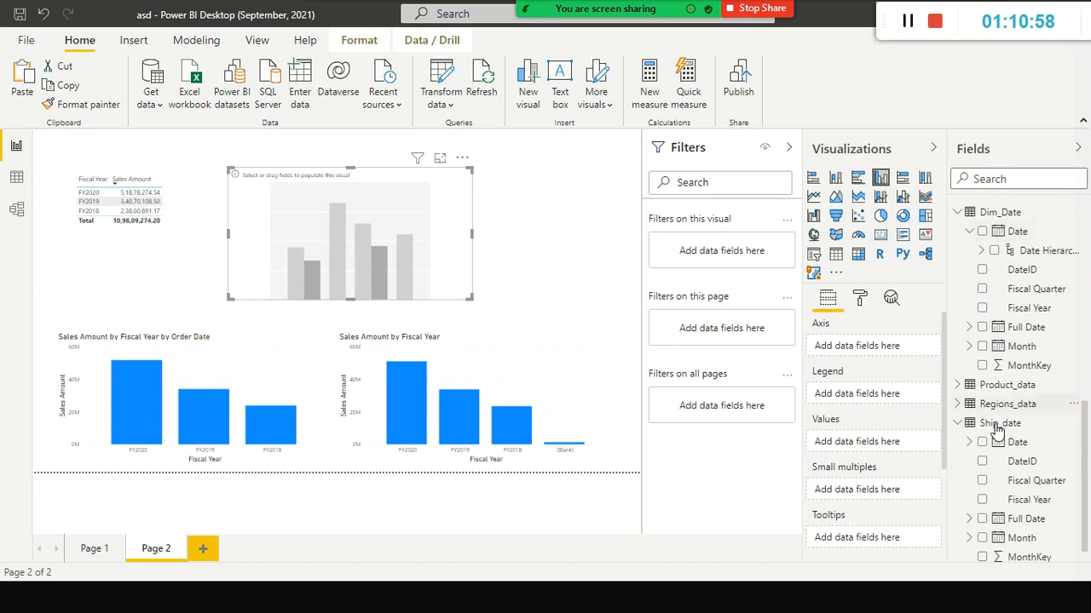
left_click(957, 404)
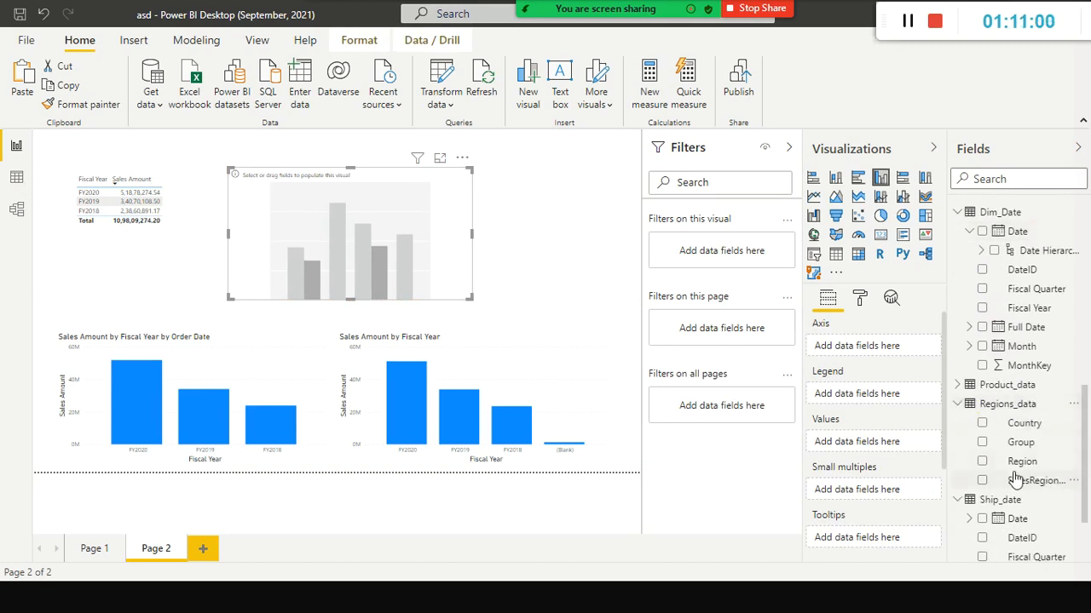
left_click_drag(1018, 462, 308, 282)
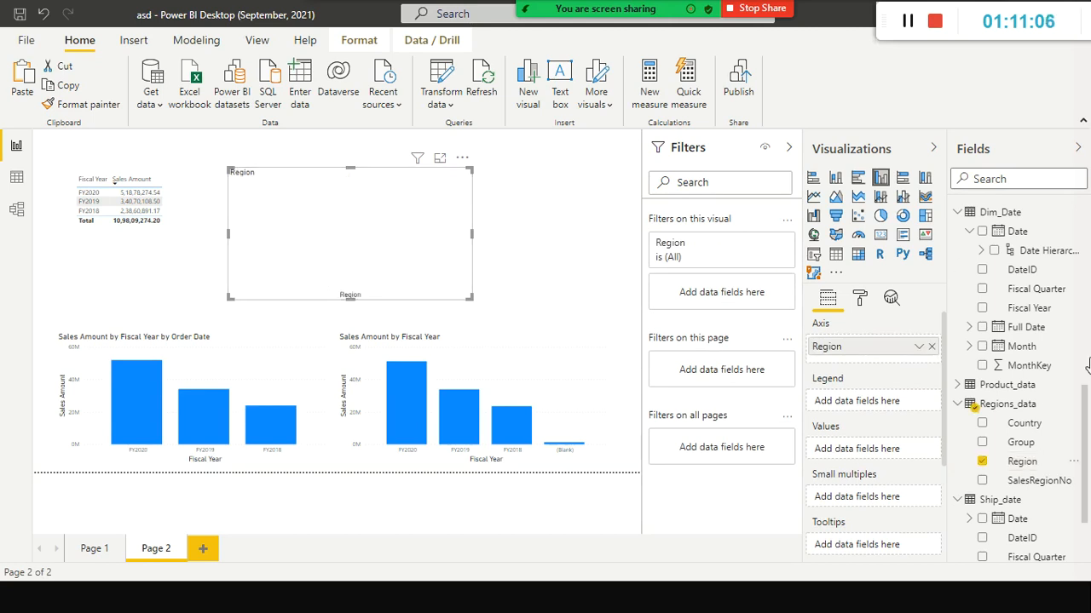
Step: Add the ProductNo field from Product_data to the Region chart and assign it as the chart's values
scroll(1067, 426, "down", 3)
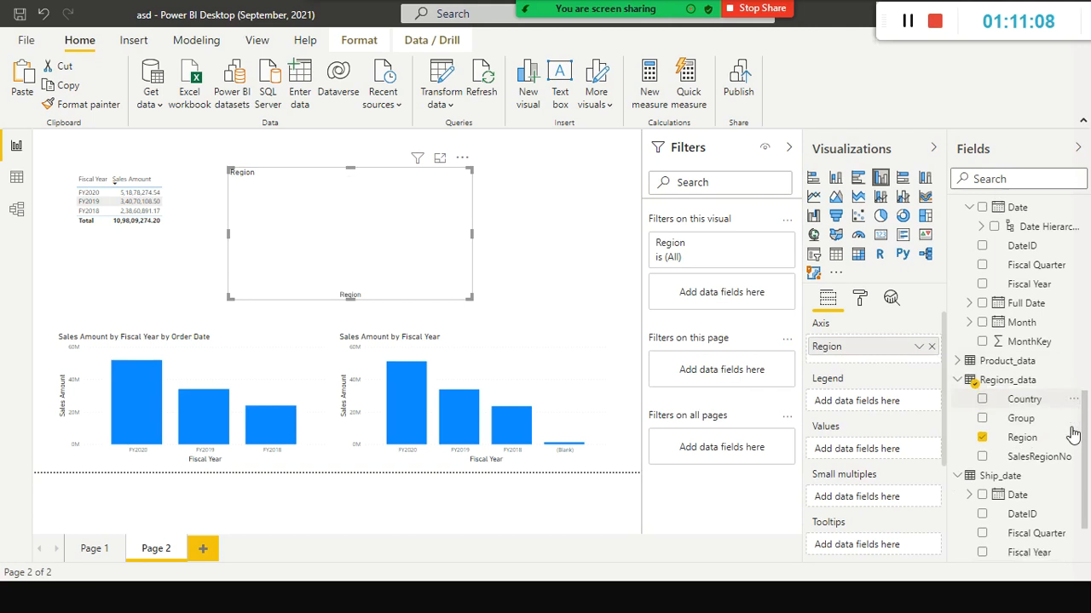
scroll(1072, 435, "up", 10)
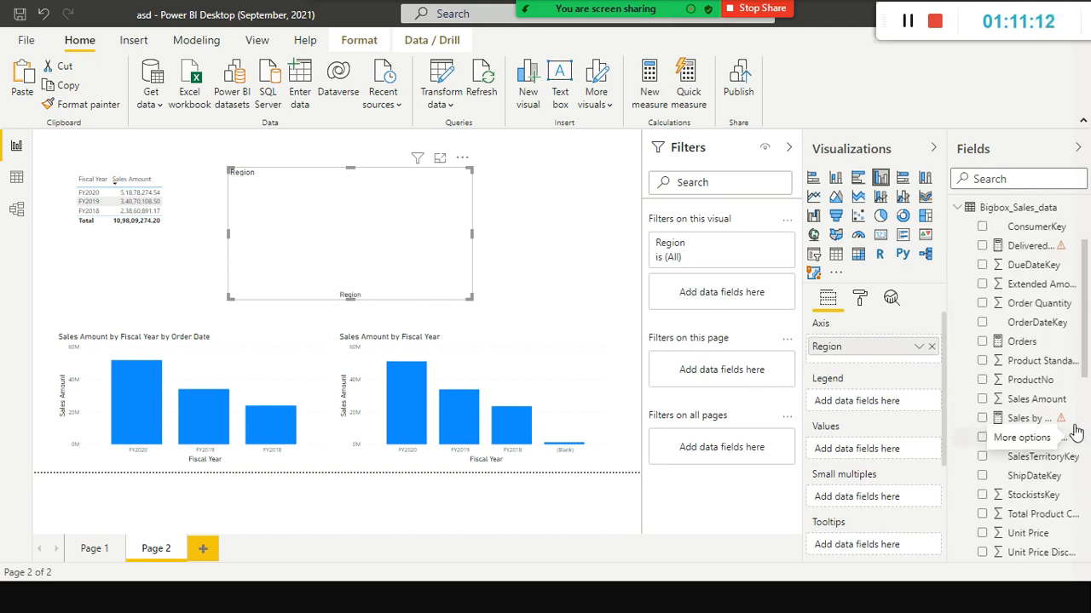
scroll(1073, 362, "up", 3)
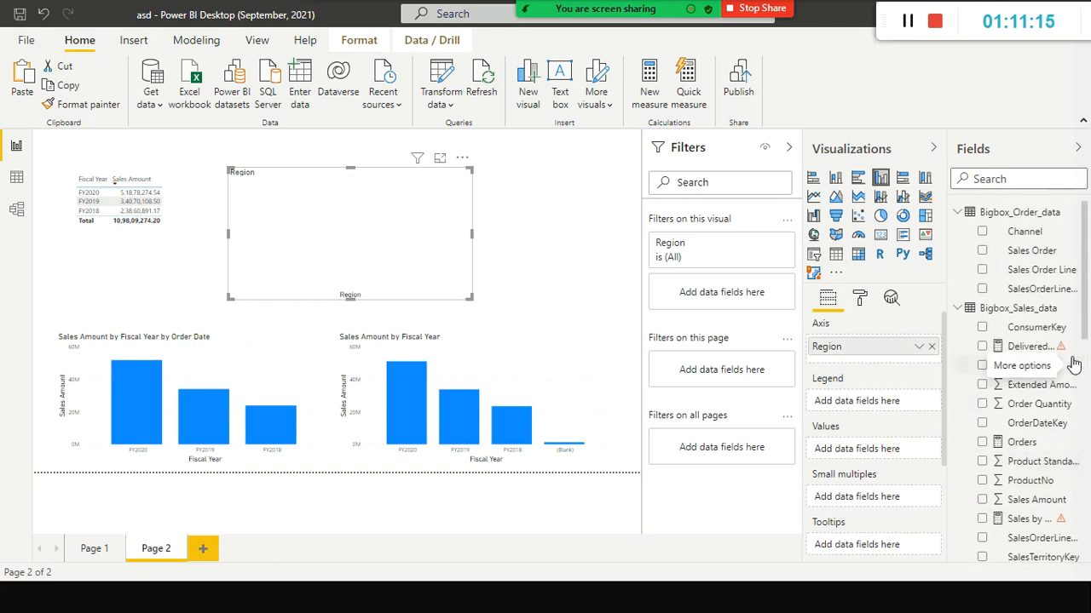
scroll(1065, 366, "down", 12)
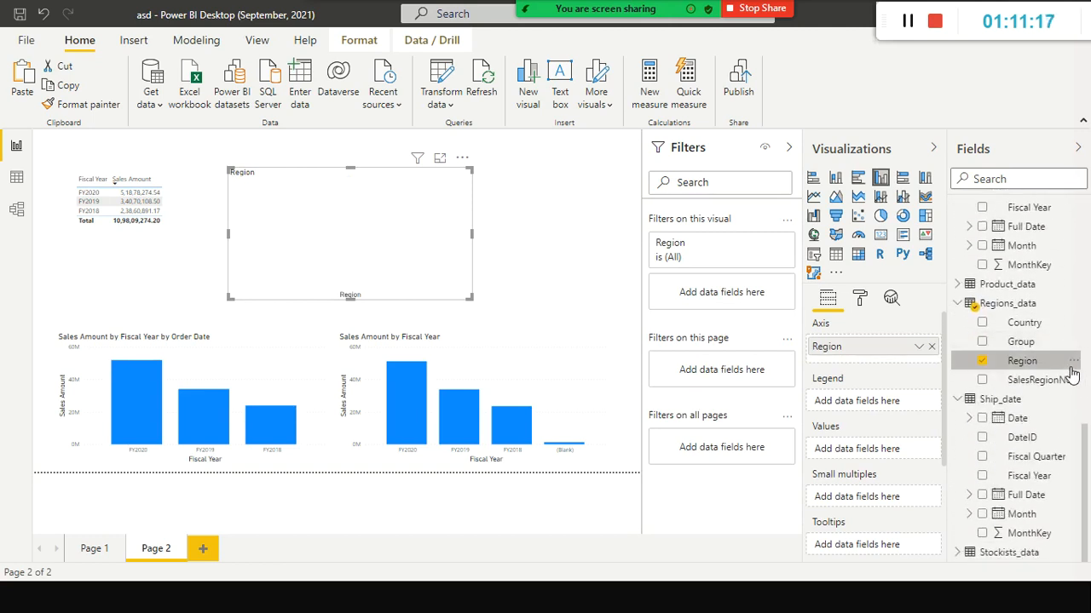
left_click(958, 290)
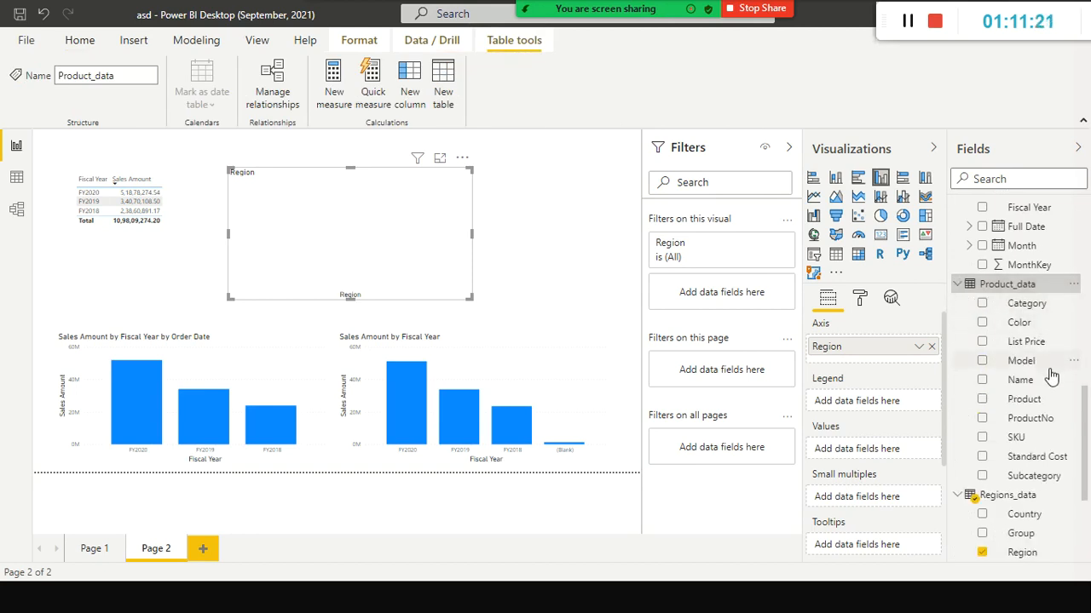
left_click_drag(1044, 424, 412, 207)
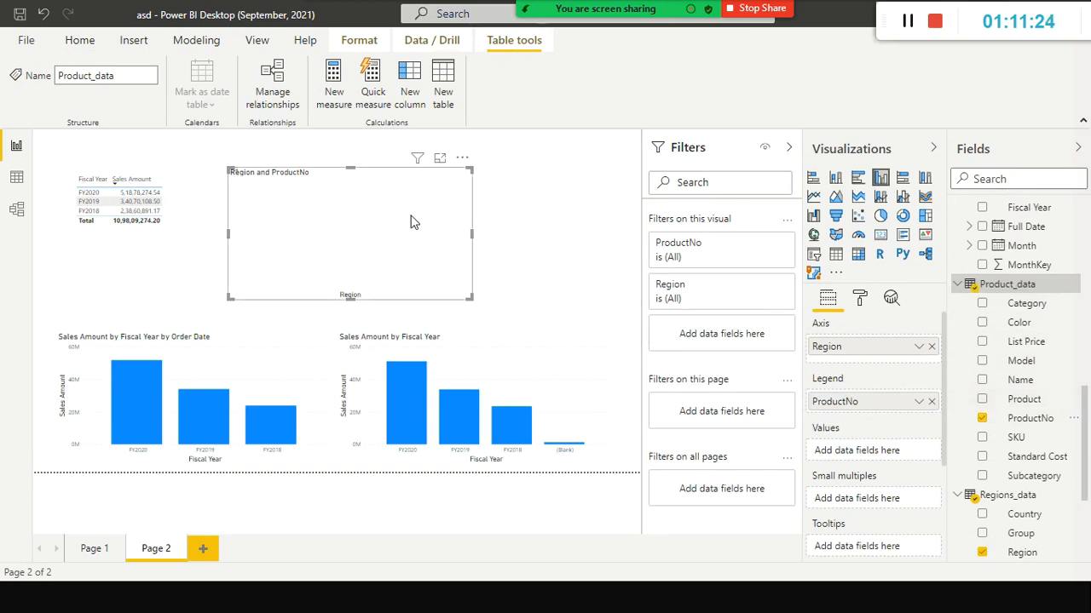
left_click_drag(886, 402, 872, 455)
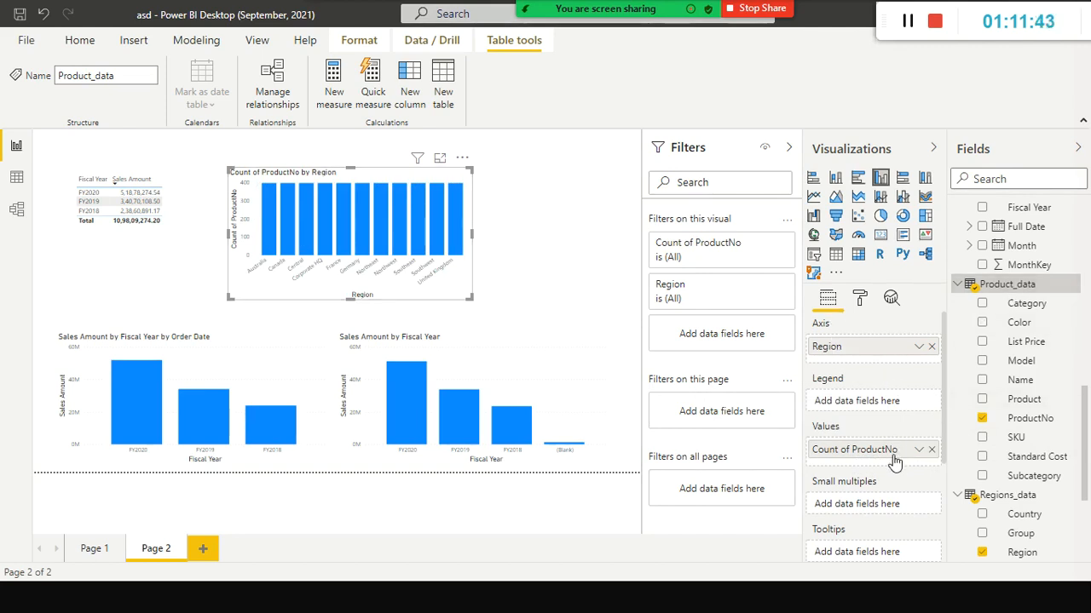
Step: Change the data type of the ProductNo column in Product_data to Whole number and accept the conversion
left_click(1047, 425)
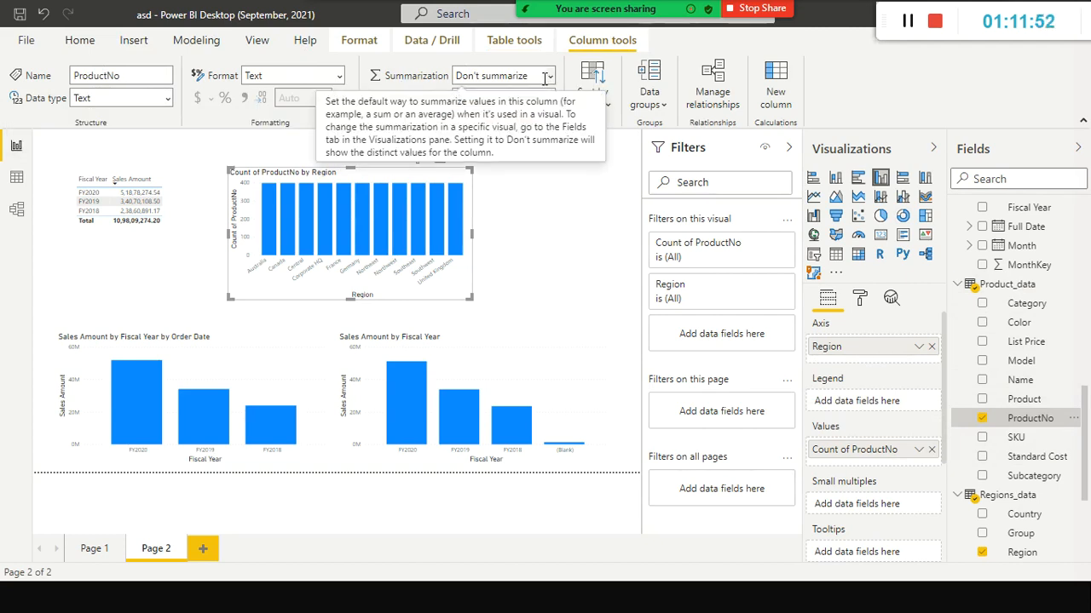
left_click(168, 99)
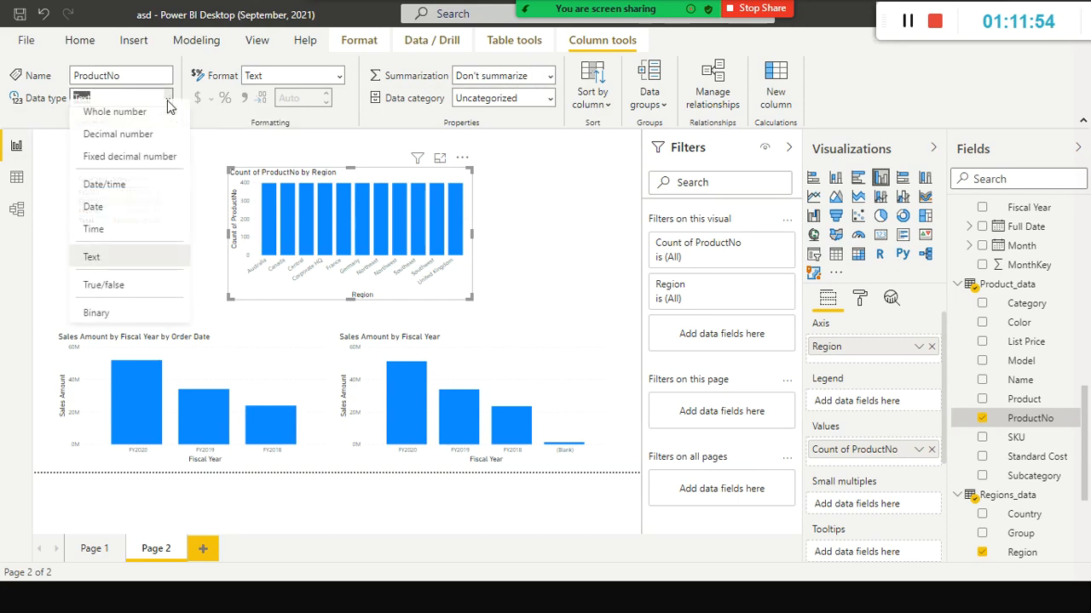
left_click(128, 120)
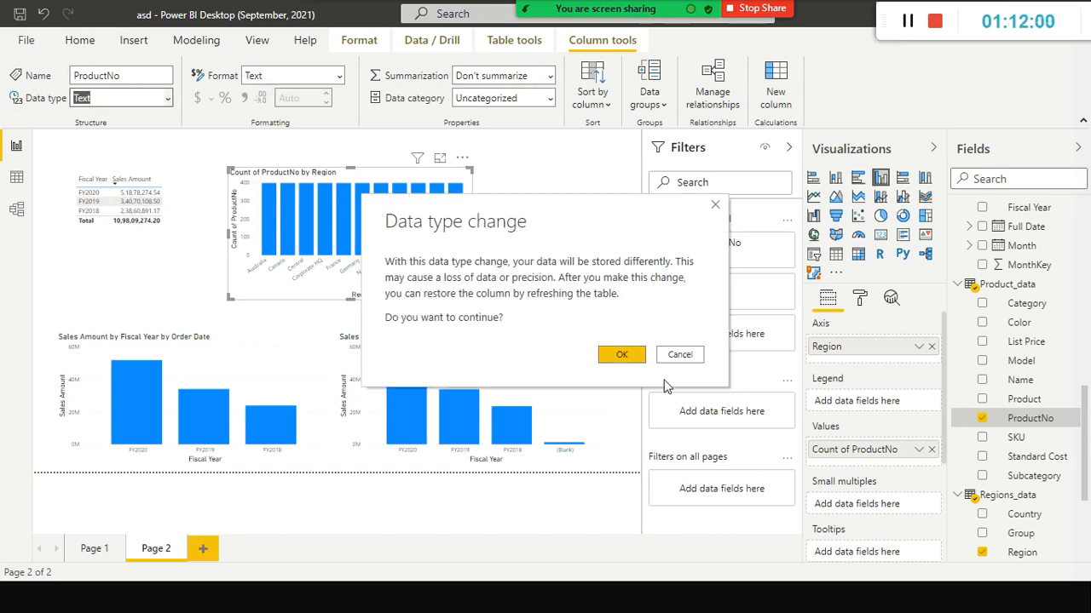
left_click(627, 355)
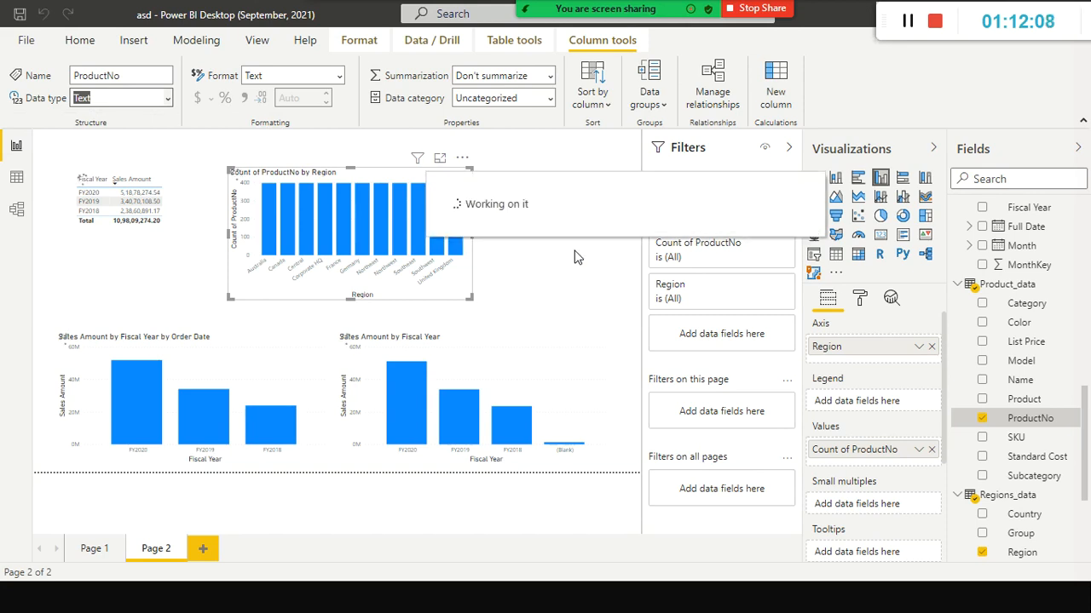
Step: Set the default summarization of the ProductNo column to Count, look at its data category options, and deselect the chart
left_click(550, 76)
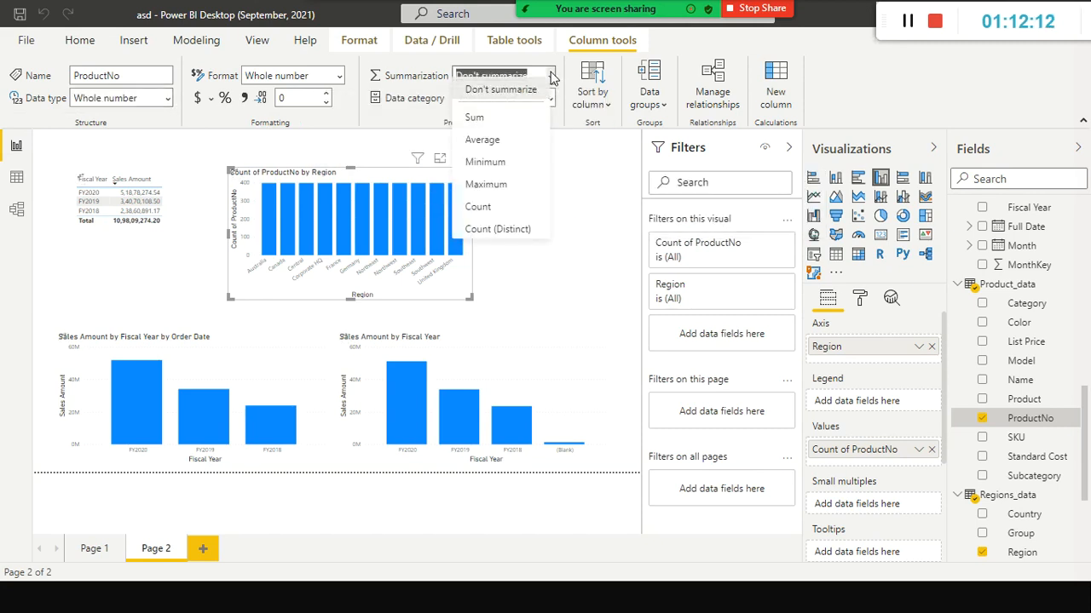
left_click(472, 208)
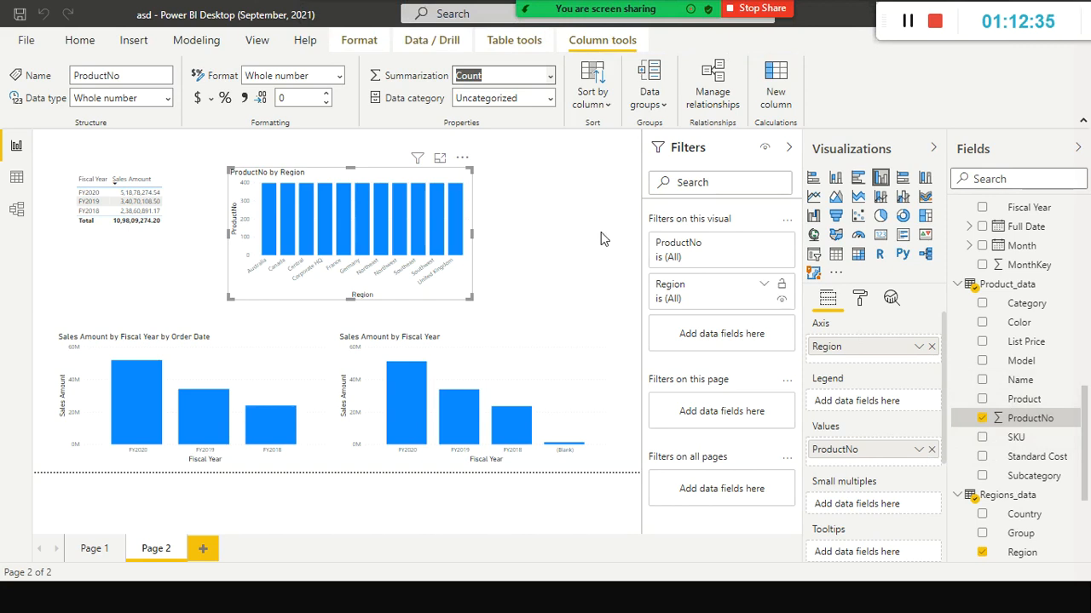
left_click(550, 99)
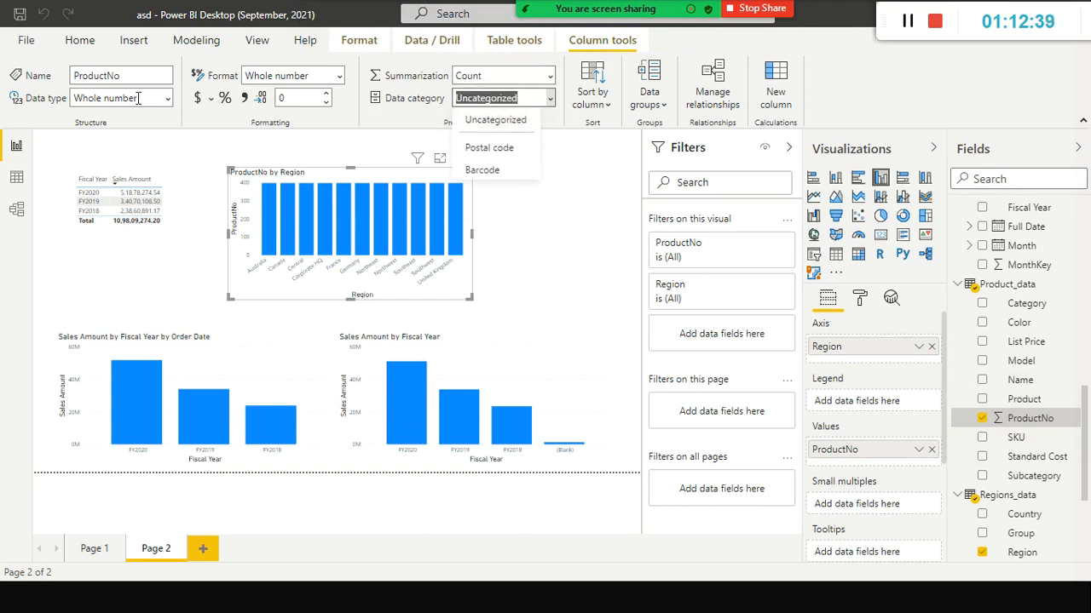
left_click(148, 147)
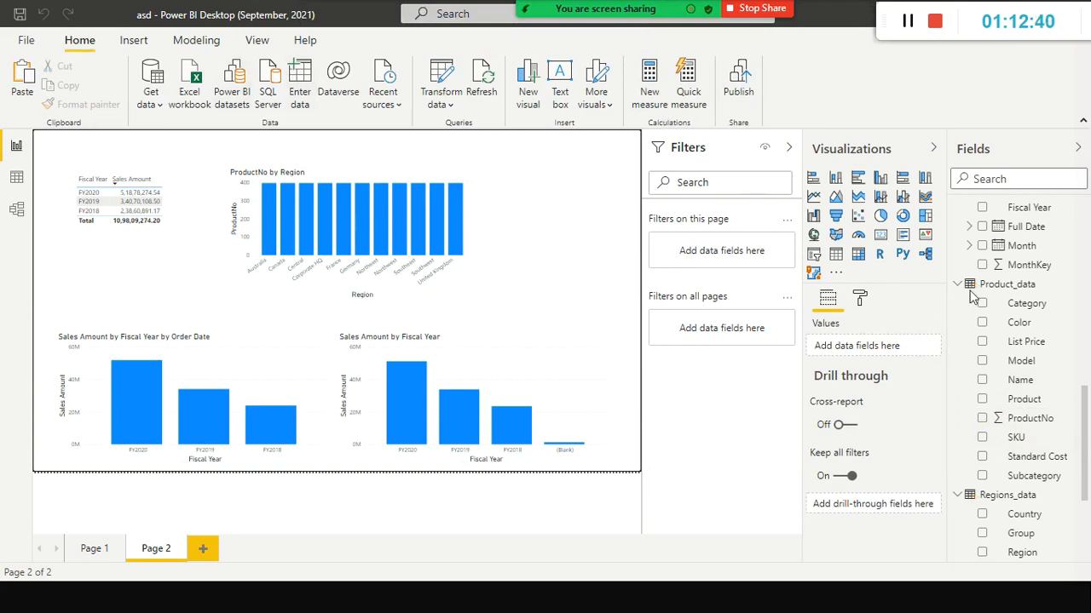
Step: Change the data type of the ProductNo column in Product_data to Text with the summarization Don't summarize, and select the Region chart
left_click(1029, 424)
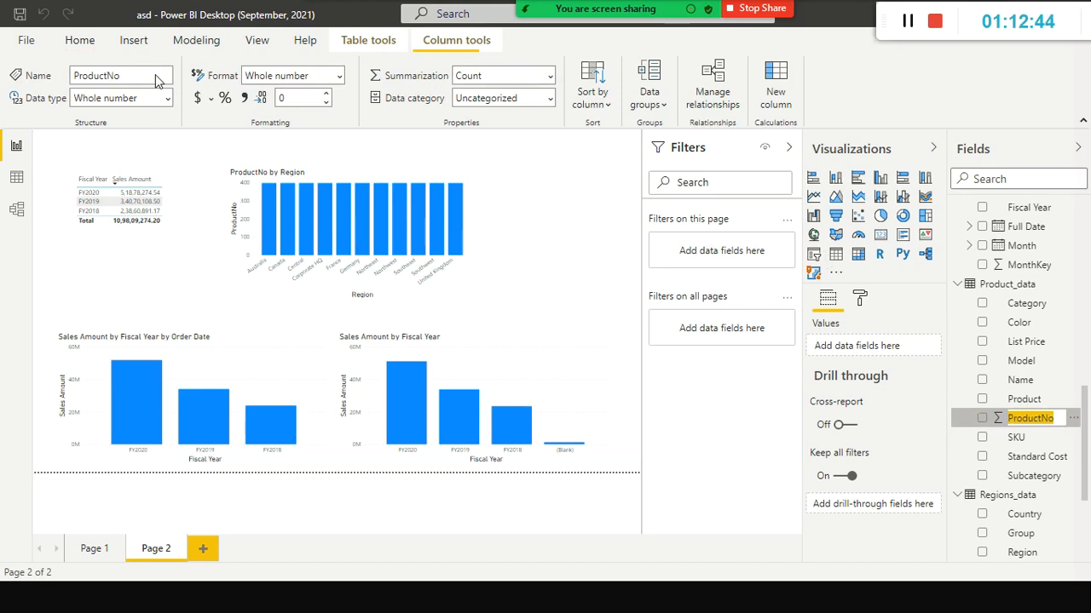
left_click(169, 98)
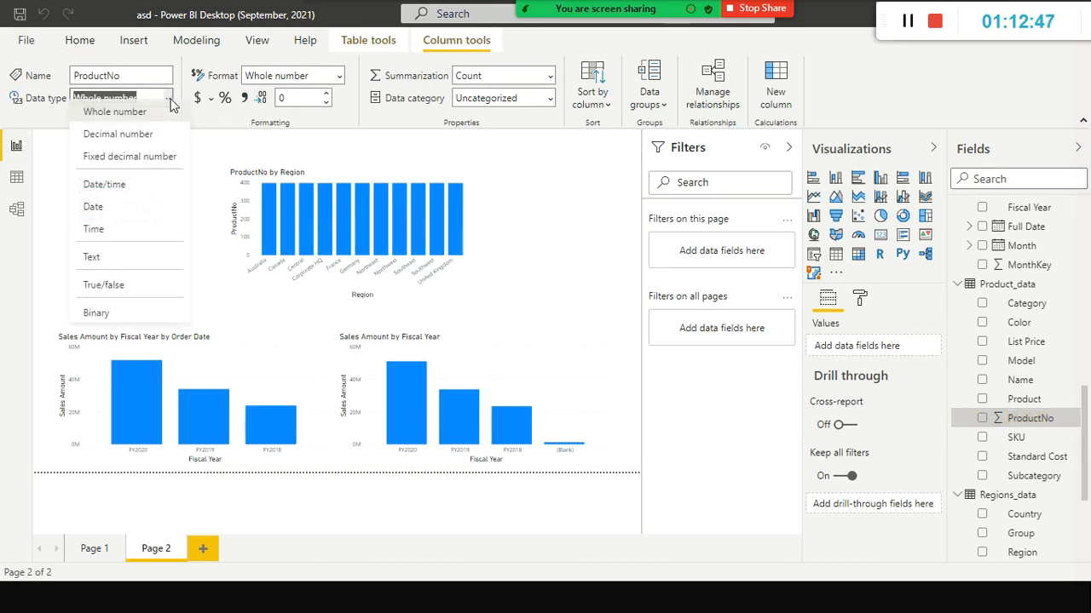
left_click(98, 265)
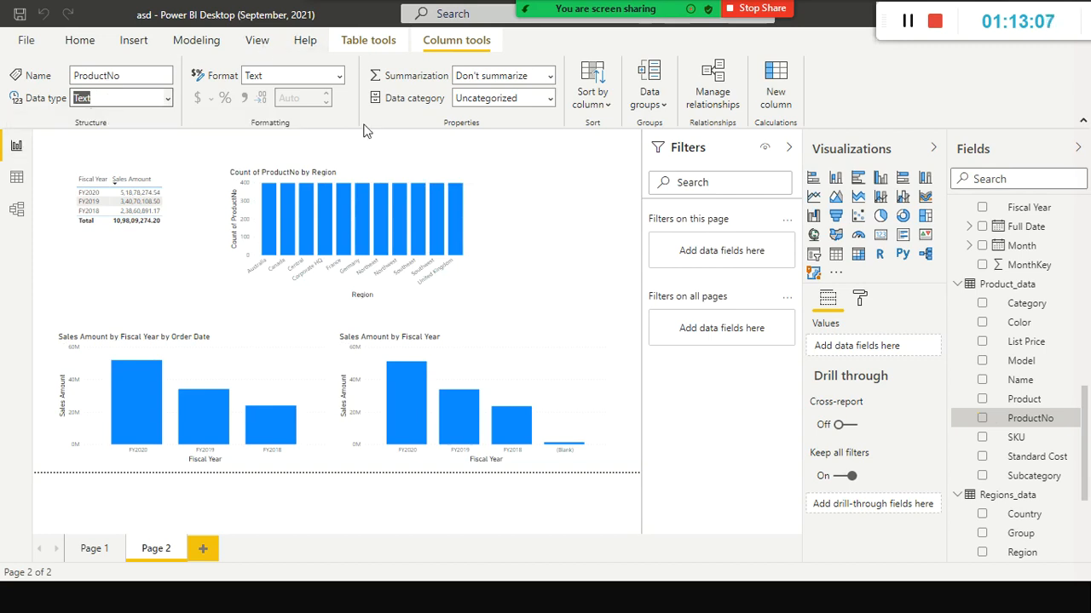
left_click(550, 76)
left_click(491, 118)
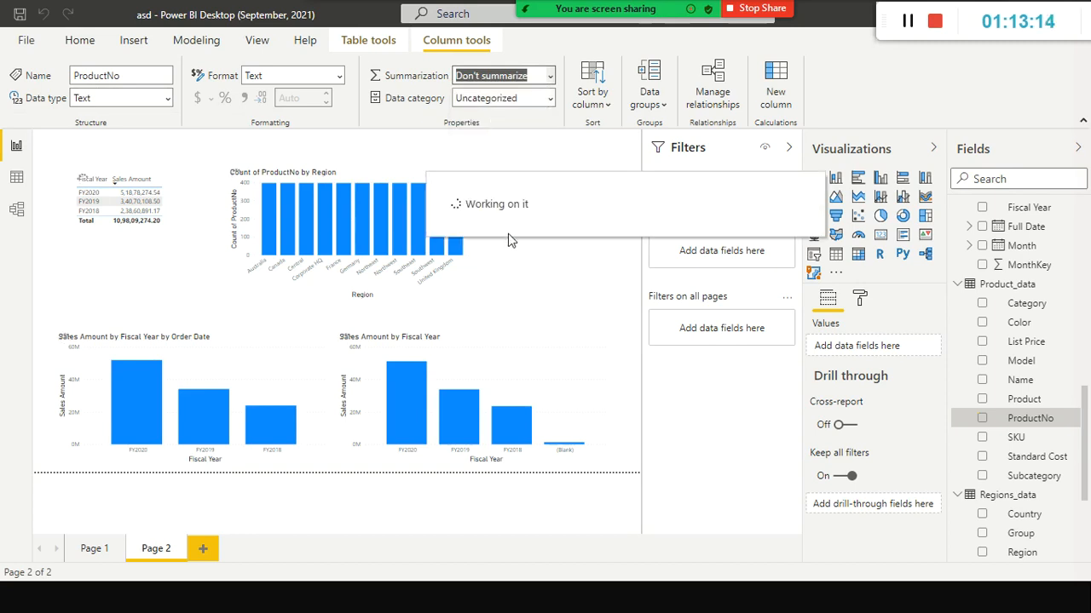
left_click(277, 176)
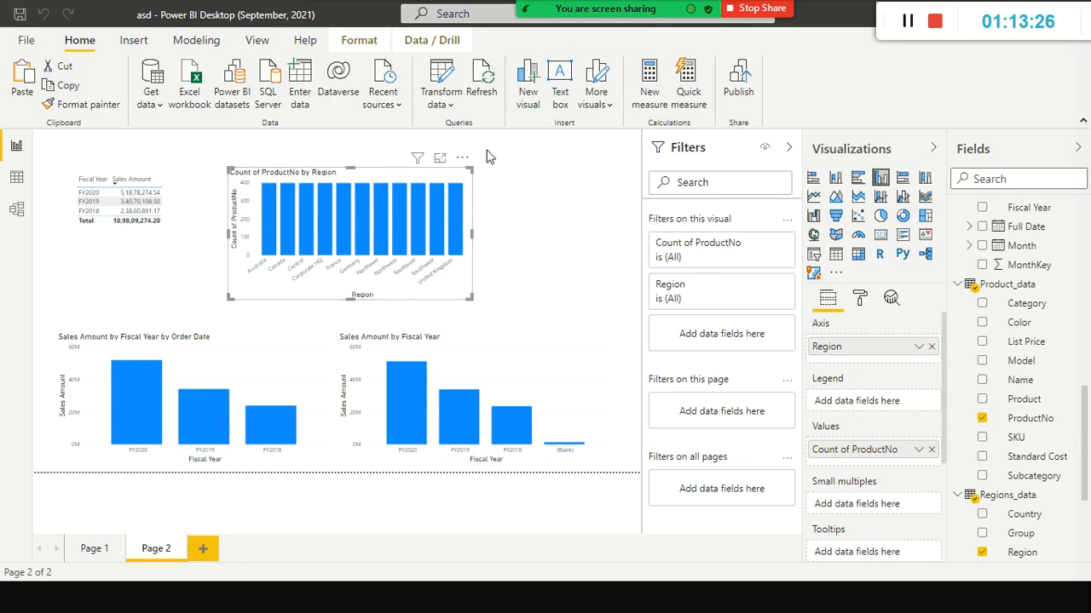
Step: In the model view, set the cross filter direction of the ProductNo relationship between Bigbox_Sales_data and Product_data to Both
left_click(17, 210)
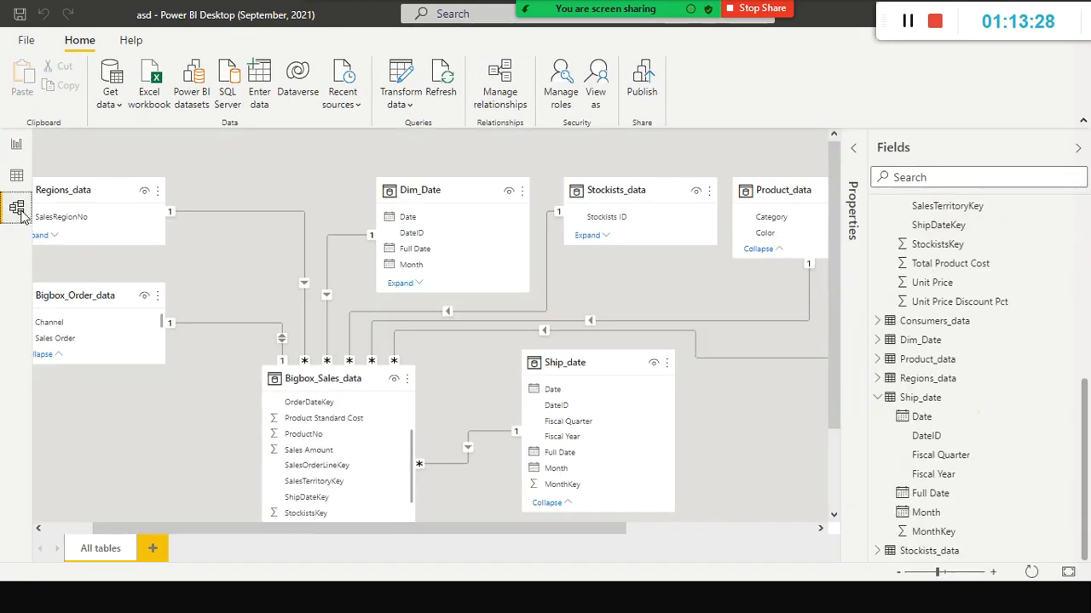
left_click_drag(410, 527, 320, 527)
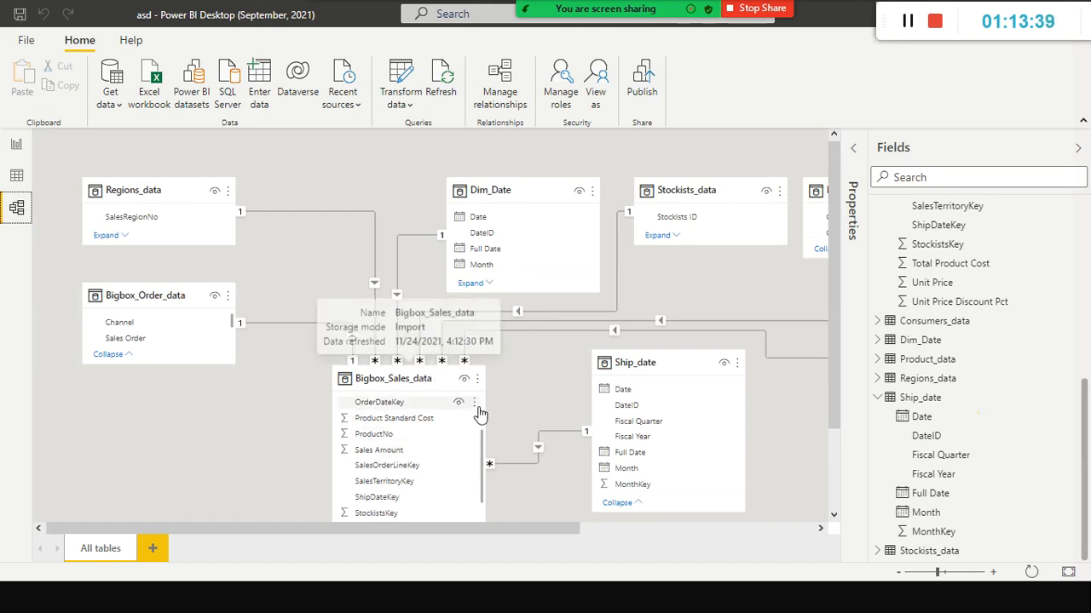
left_click_drag(454, 527, 532, 526)
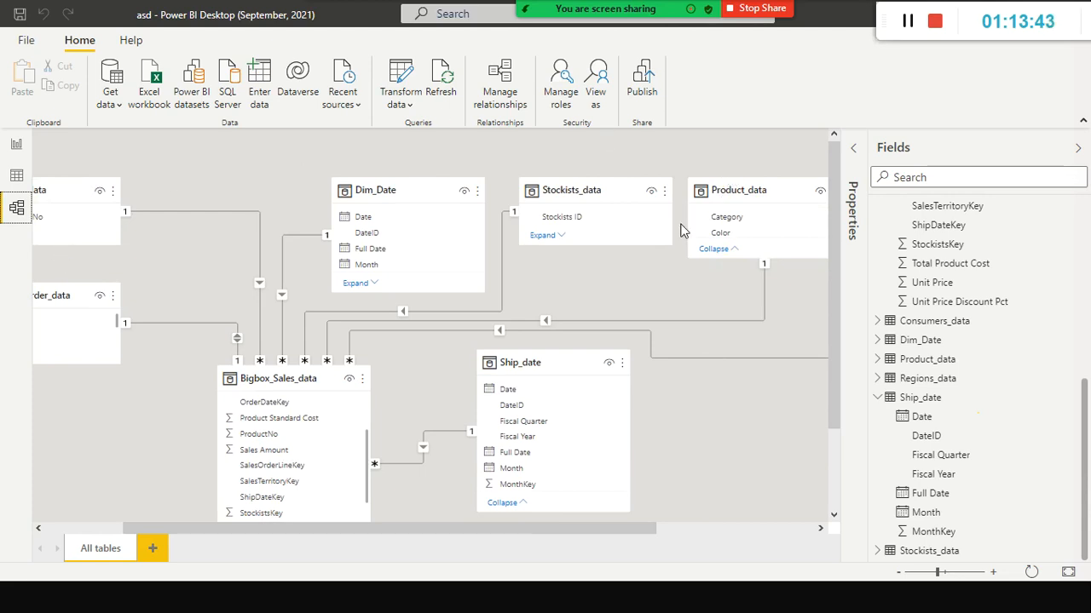
double_click(669, 322)
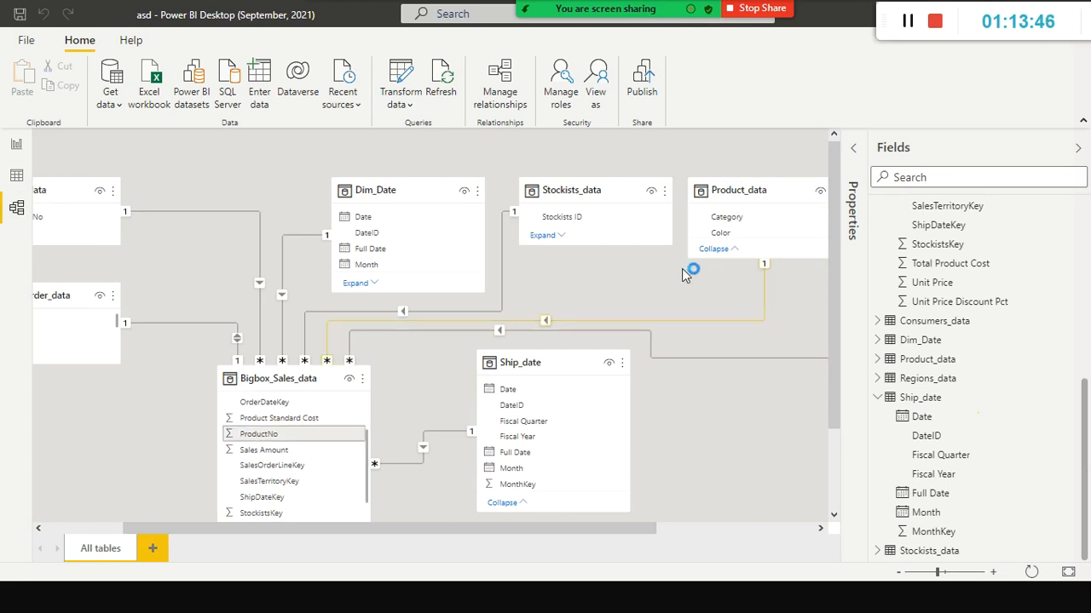
key("Delete")
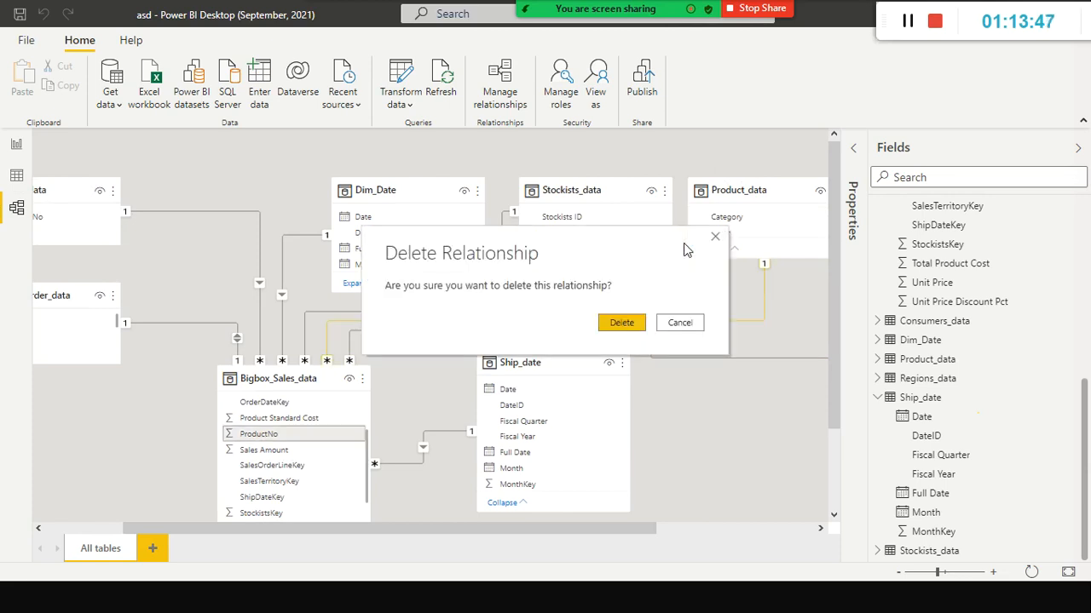
left_click(694, 324)
left_click(693, 162)
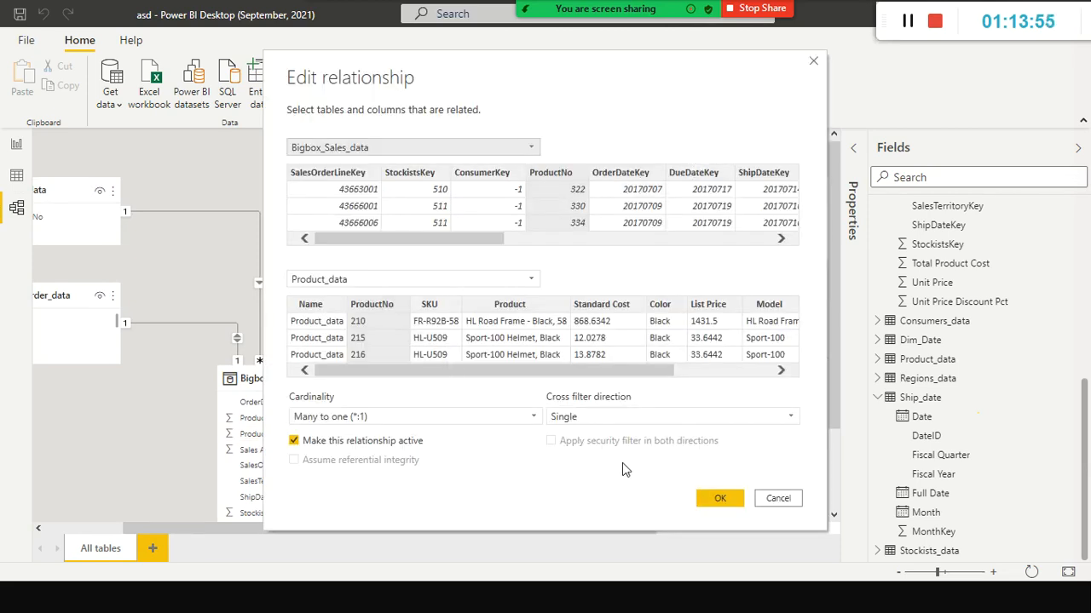
left_click(662, 418)
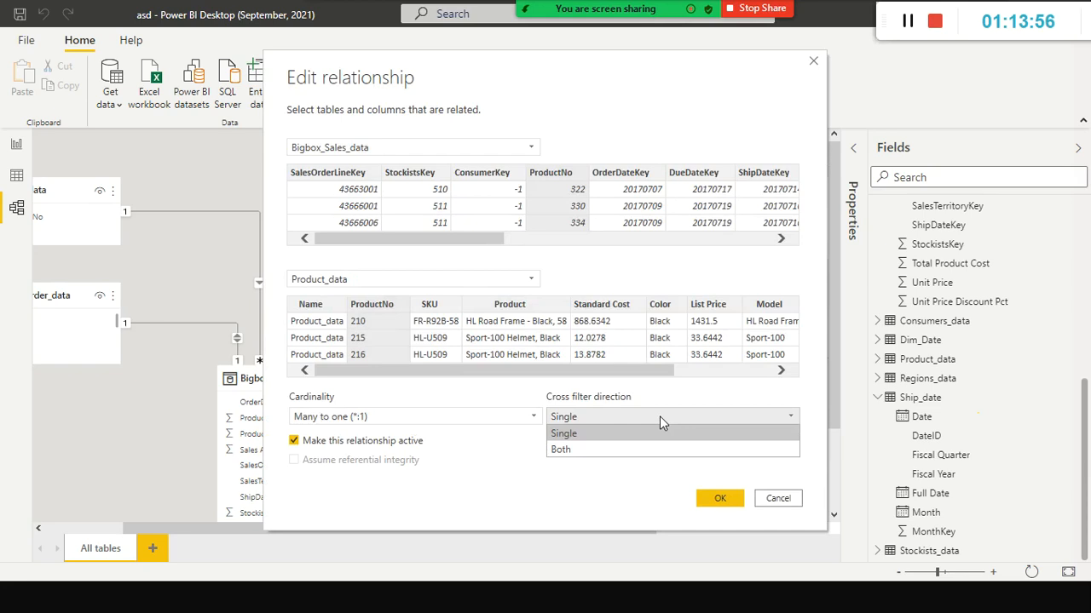
left_click(608, 447)
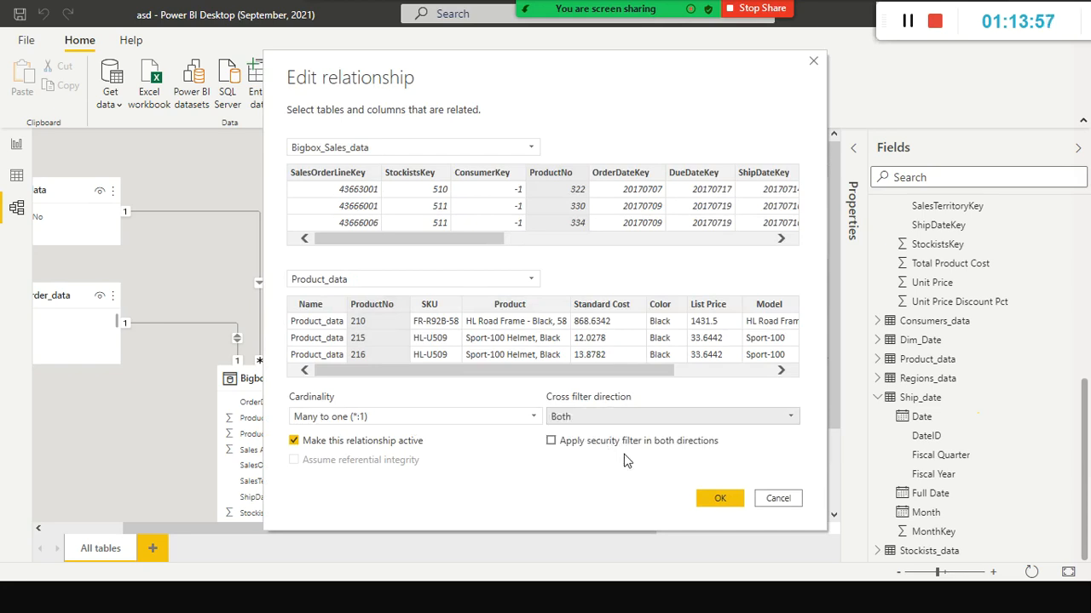
left_click(709, 499)
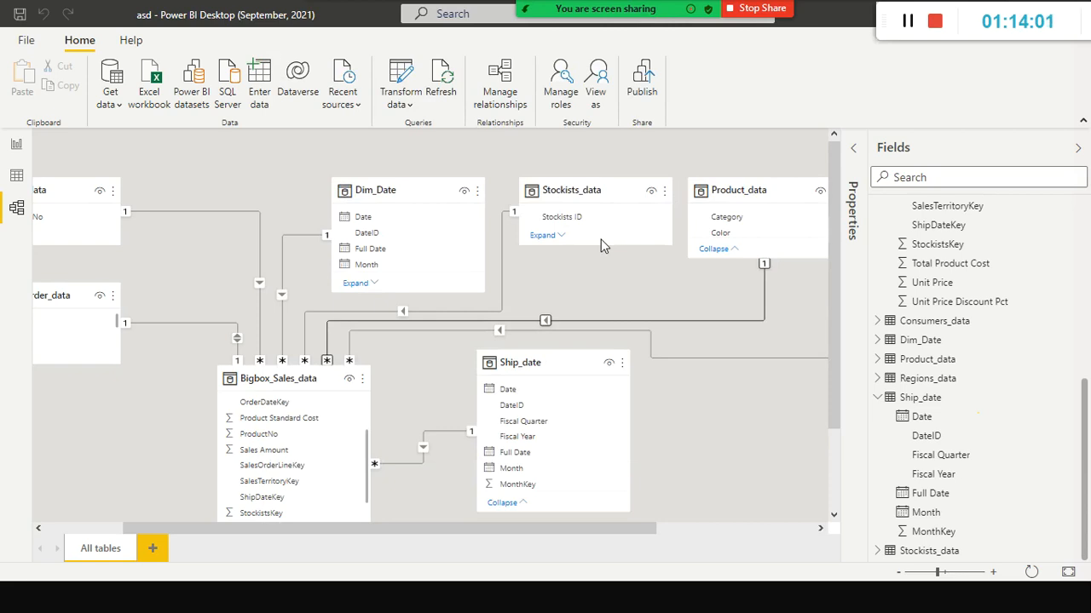
Step: Return to the report page, check the Count of ProductNo by Region chart, and deselect it
left_click(14, 147)
left_click(19, 144)
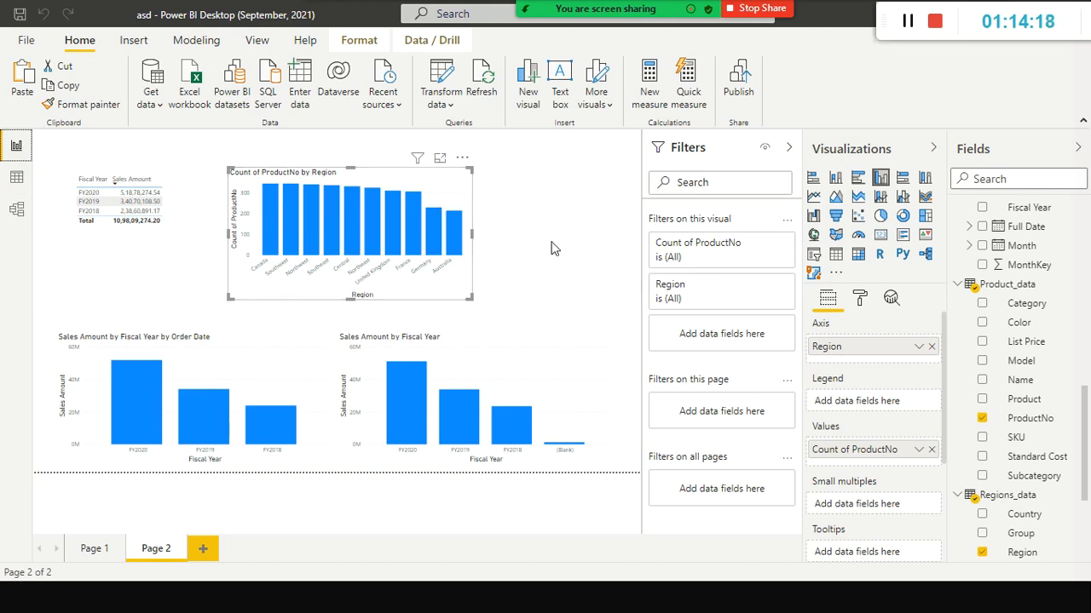
left_click(617, 342)
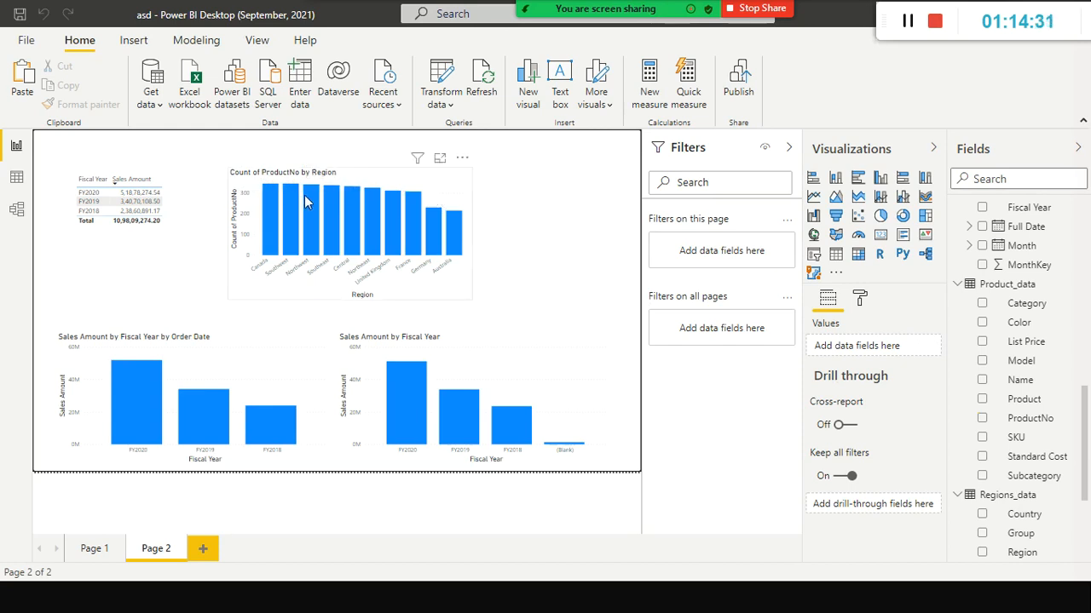
left_click(867, 301)
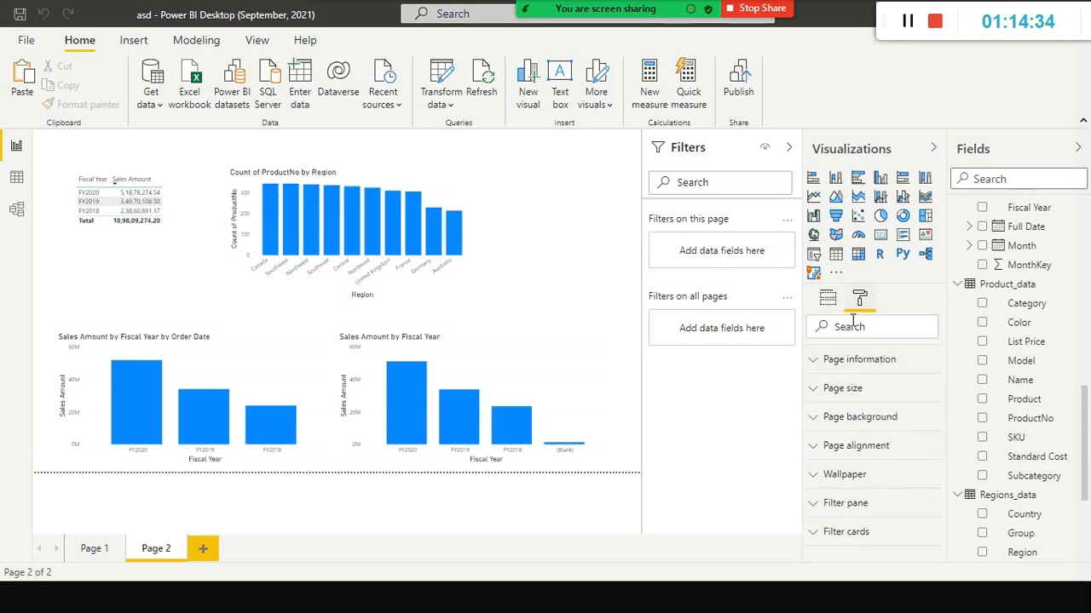
left_click(829, 304)
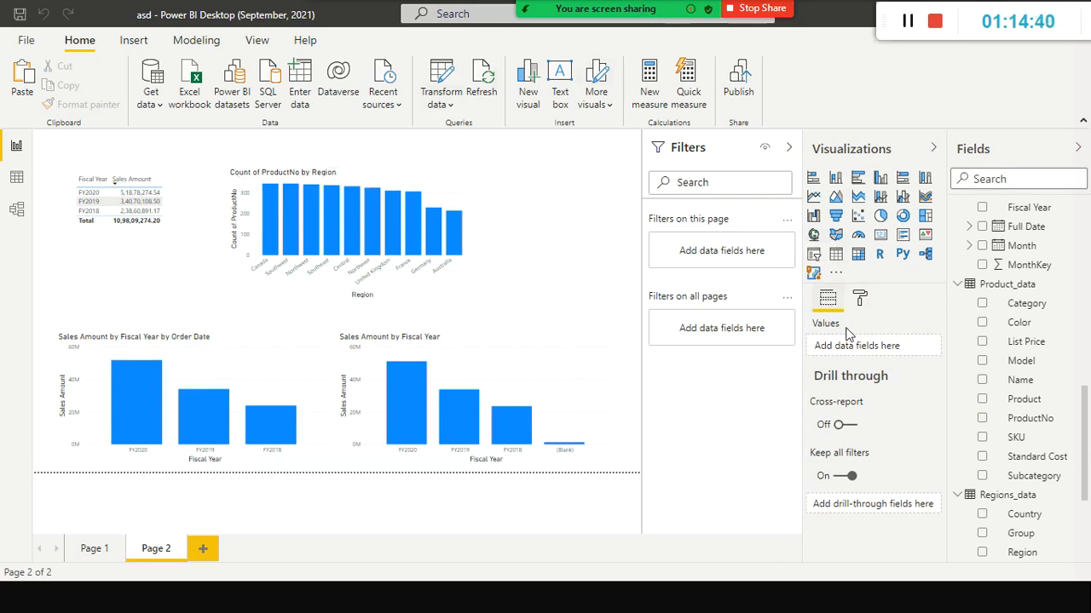
left_click(860, 300)
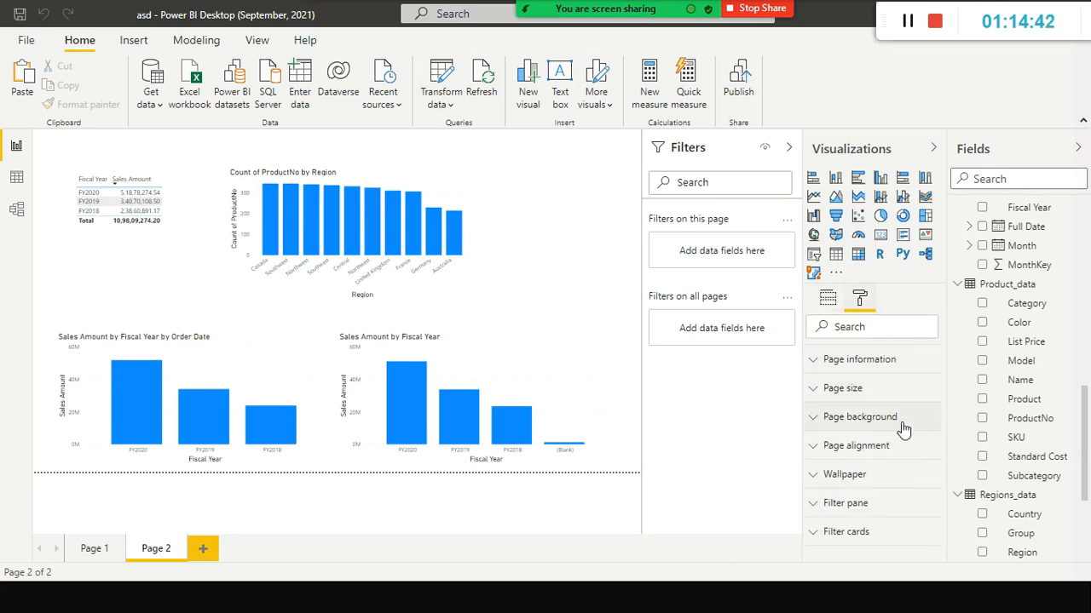
left_click(464, 279)
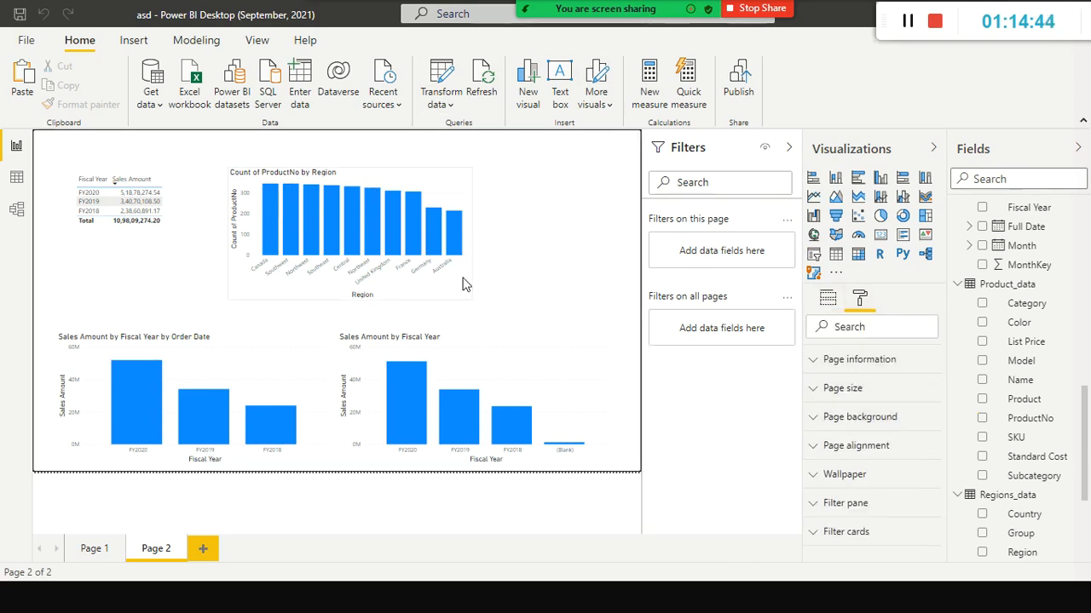
Step: Browse the formatting options of the Count of ProductNo by Region chart and open its title text for editing
left_click(861, 303)
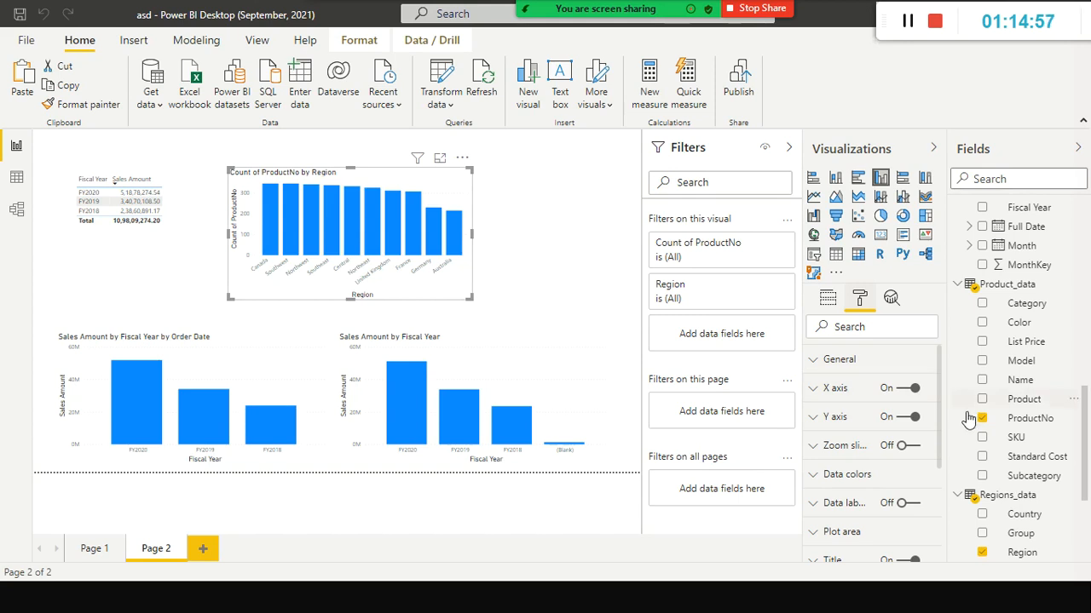
scroll(914, 456, "down", 3)
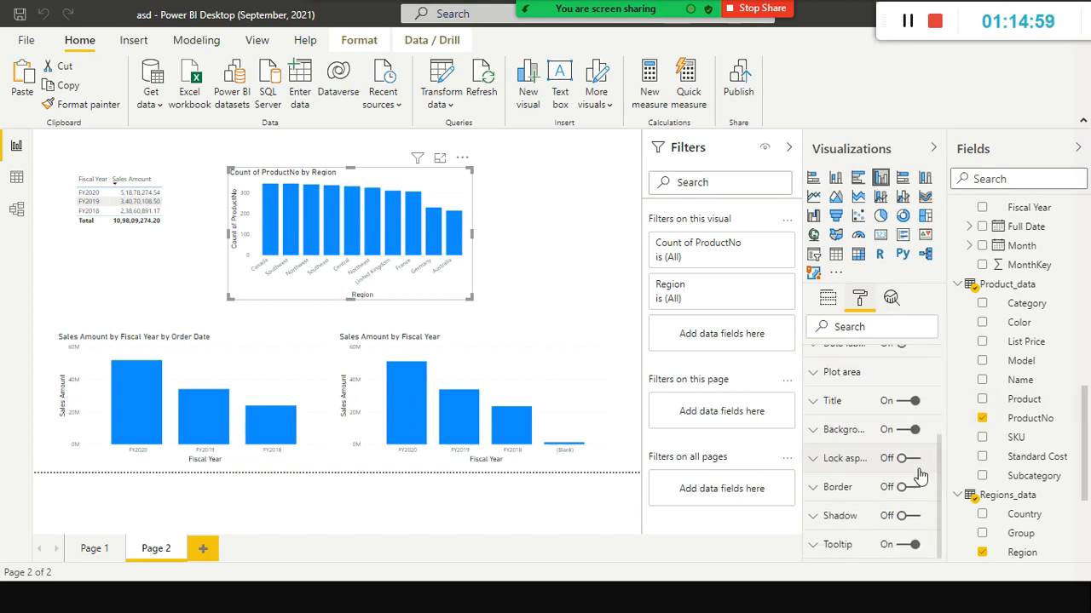
scroll(917, 470, "down", 1)
scroll(917, 477, "up", 3)
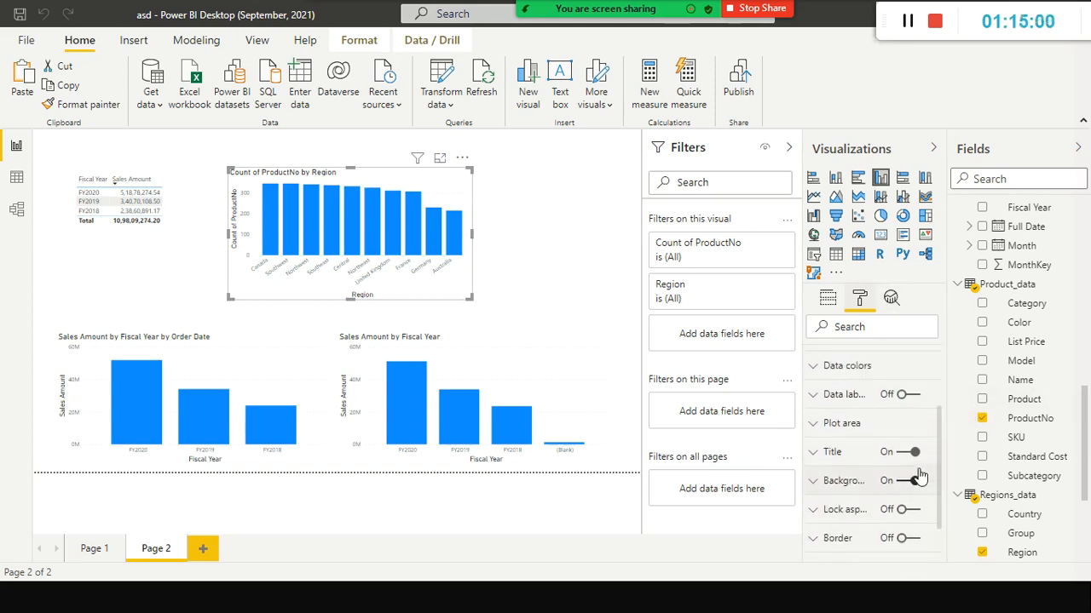
left_click(916, 468)
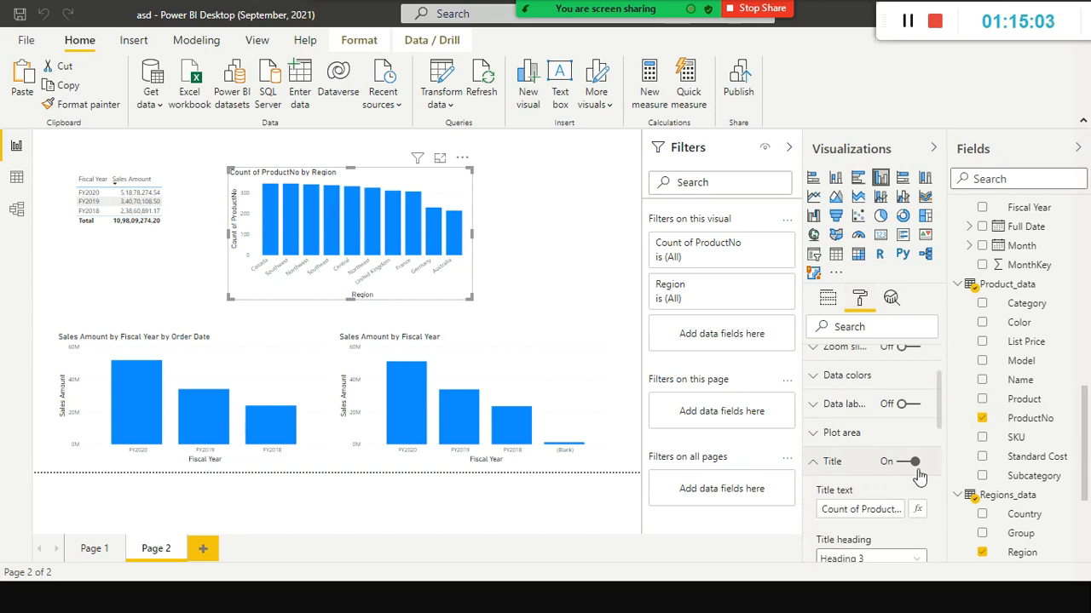
scroll(918, 482, "down", 1)
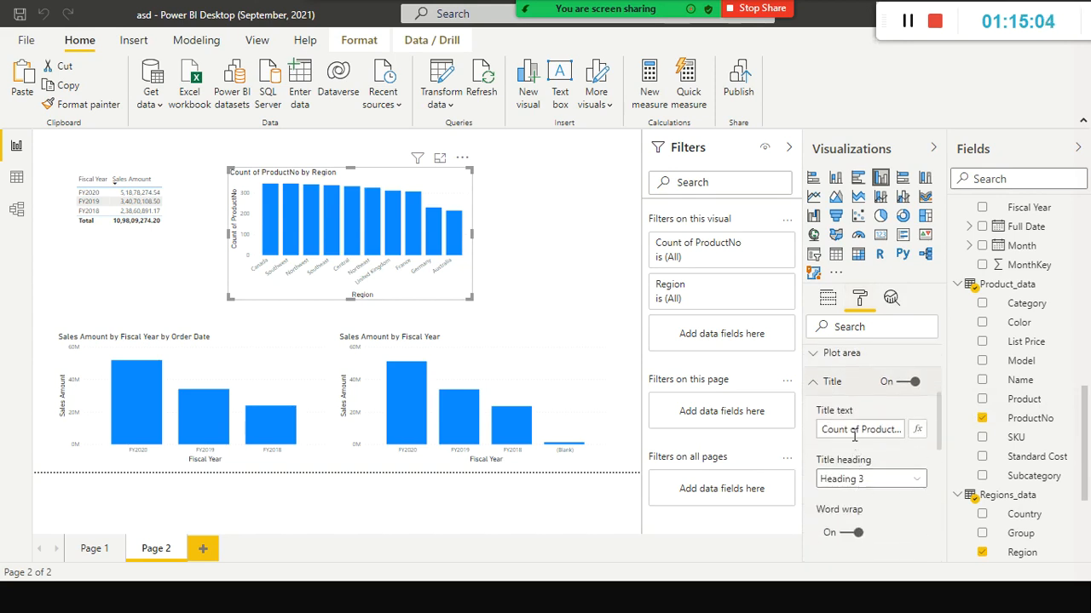
left_click(854, 435)
left_click_drag(938, 439, 789, 443)
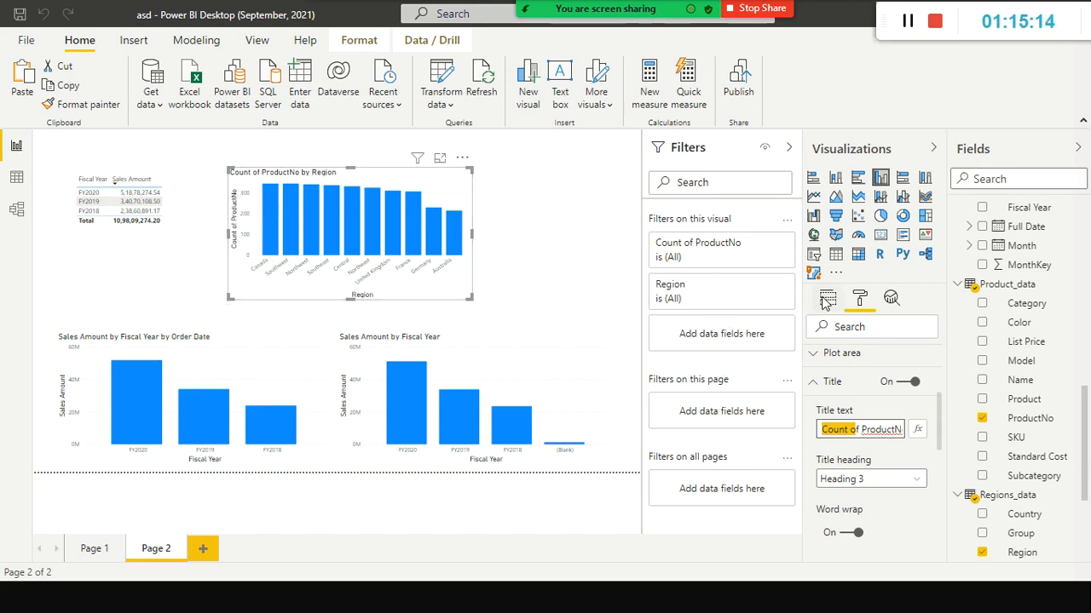
Step: Rename the Region chart's value field for this visual as "No. of Products" and deselect the chart
left_click(826, 300)
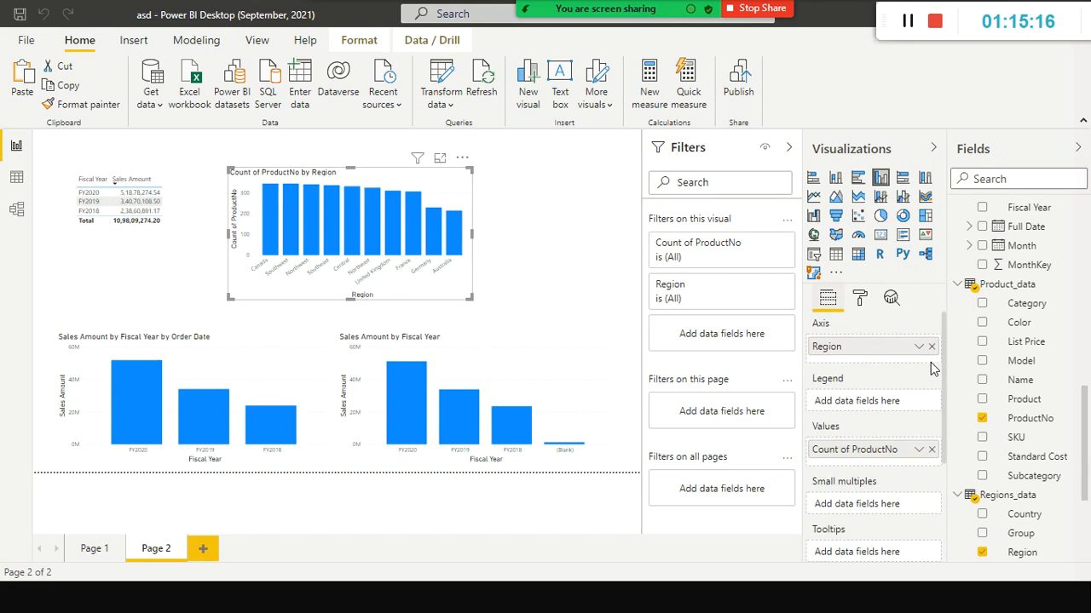
left_click(918, 450)
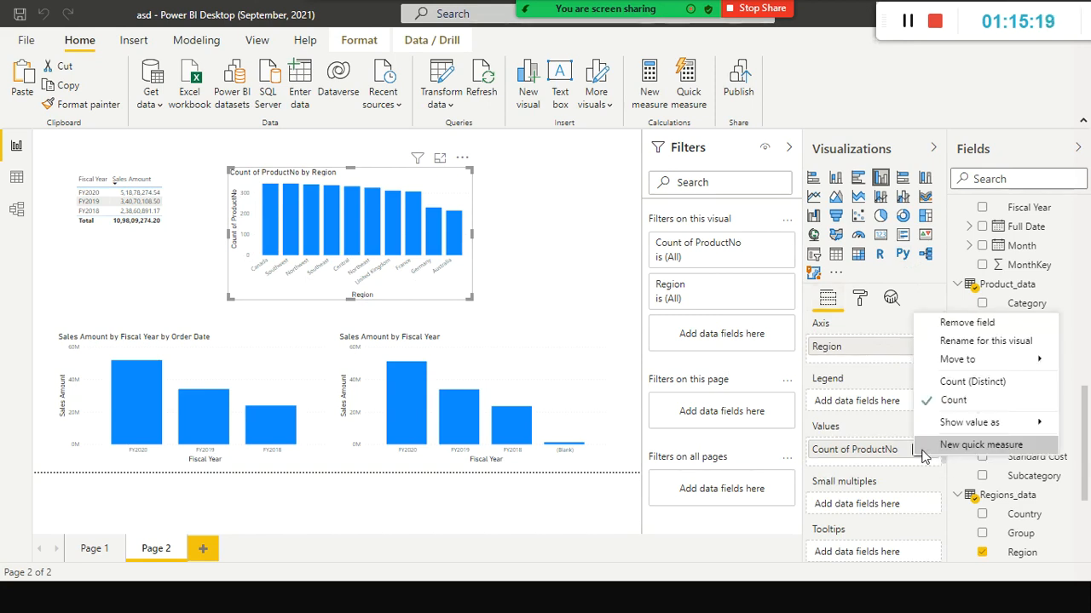
left_click(978, 340)
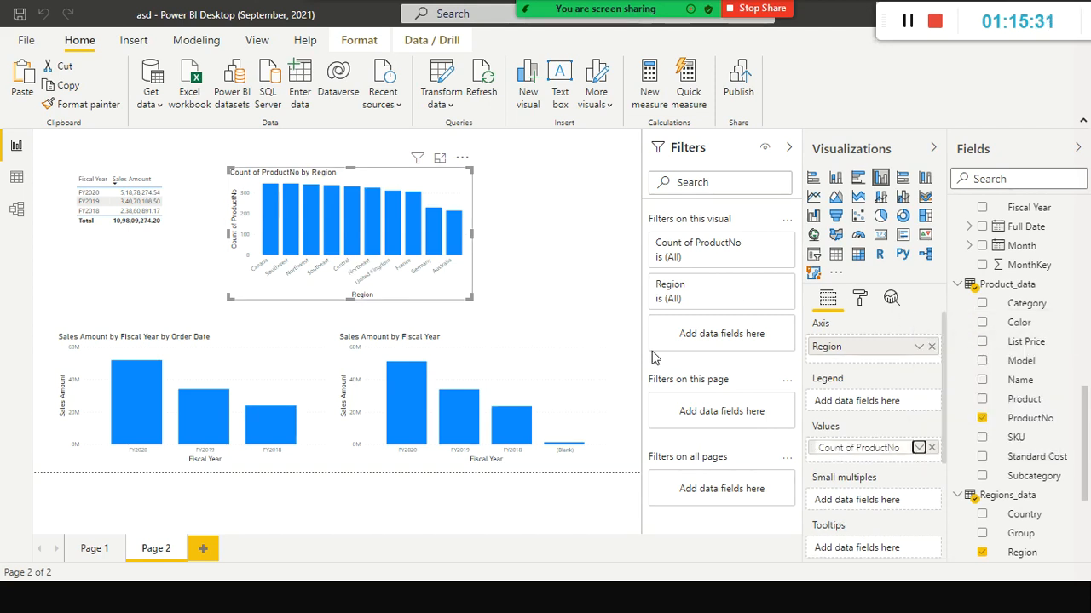
key("ctrl+a")
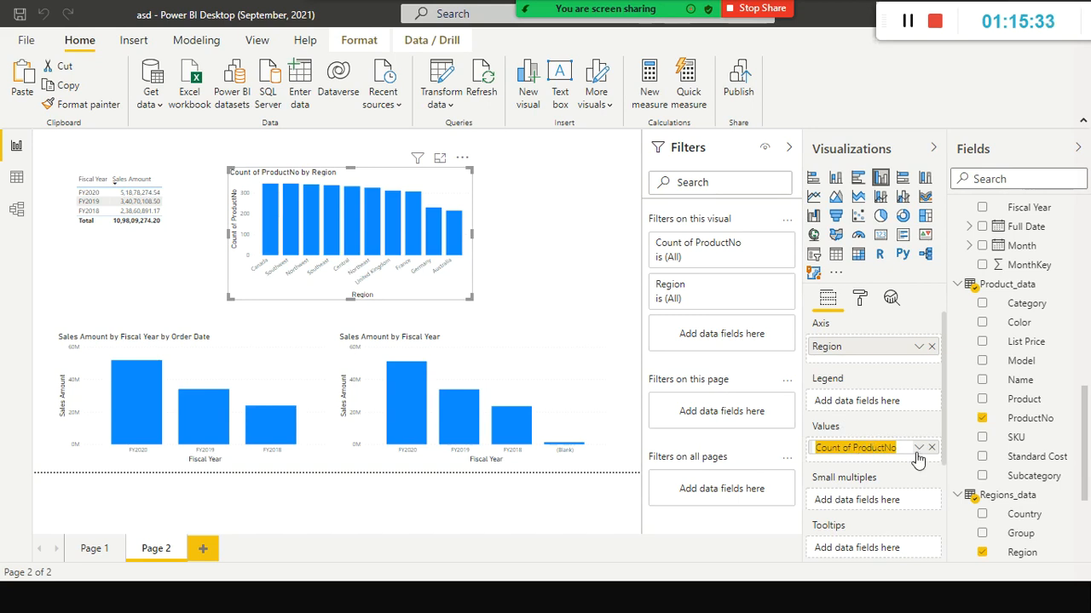
type("N")
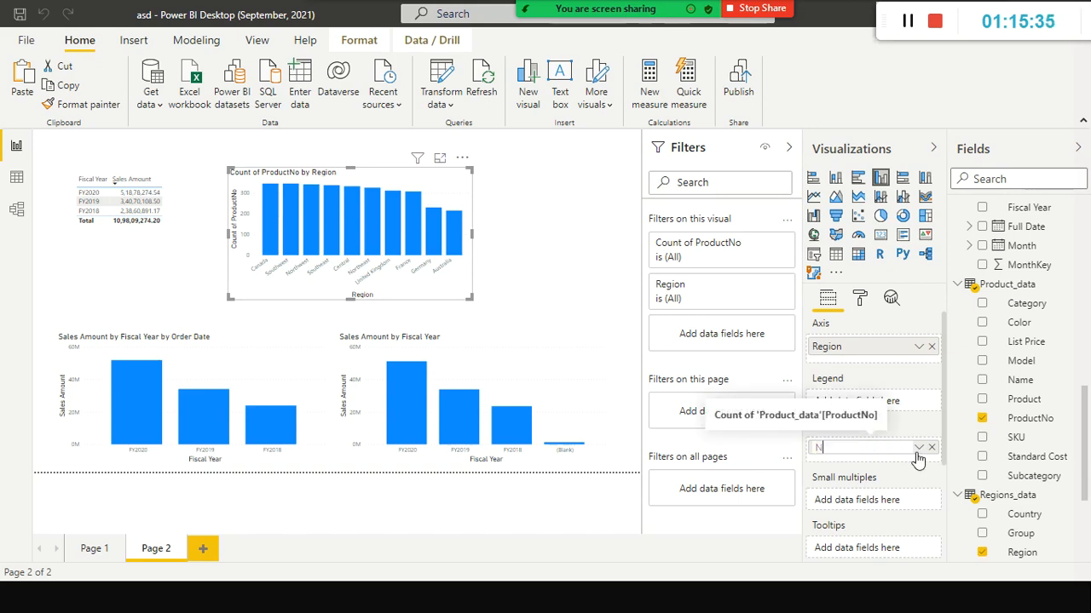
type("o. of Products")
key("Return")
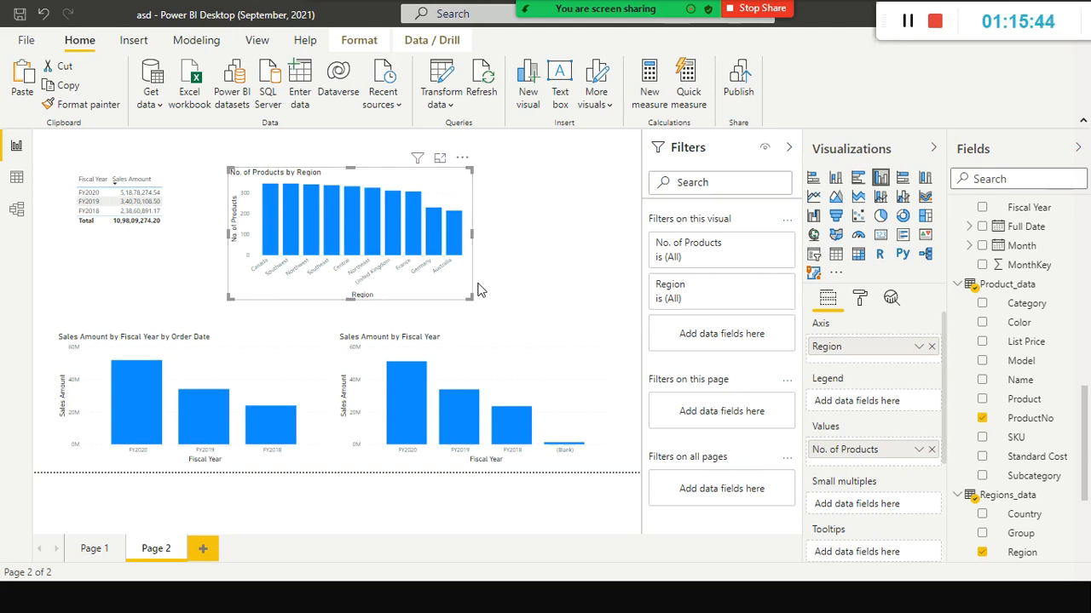
left_click(537, 236)
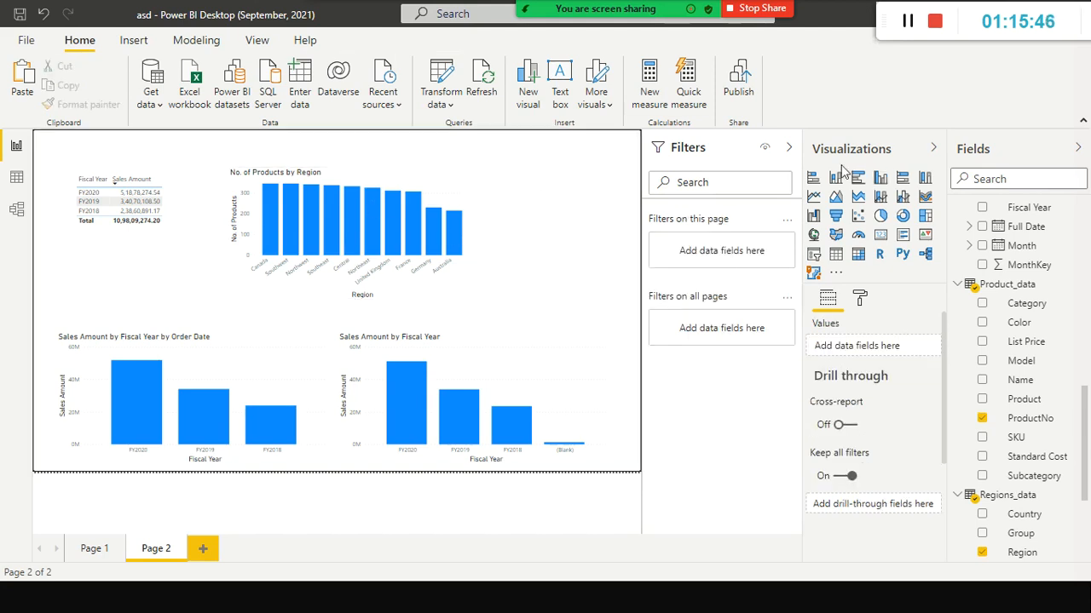
Step: Examine in the model view how Product_data and Regions_data are related through Bigbox_Sales_data
left_click(15, 213)
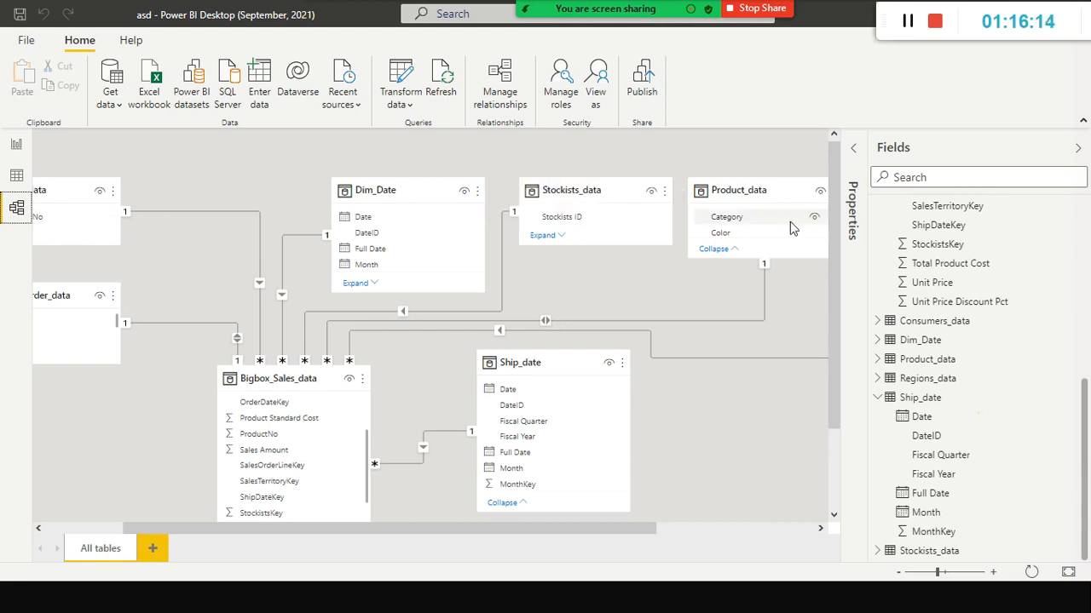
left_click_drag(341, 533, 318, 536)
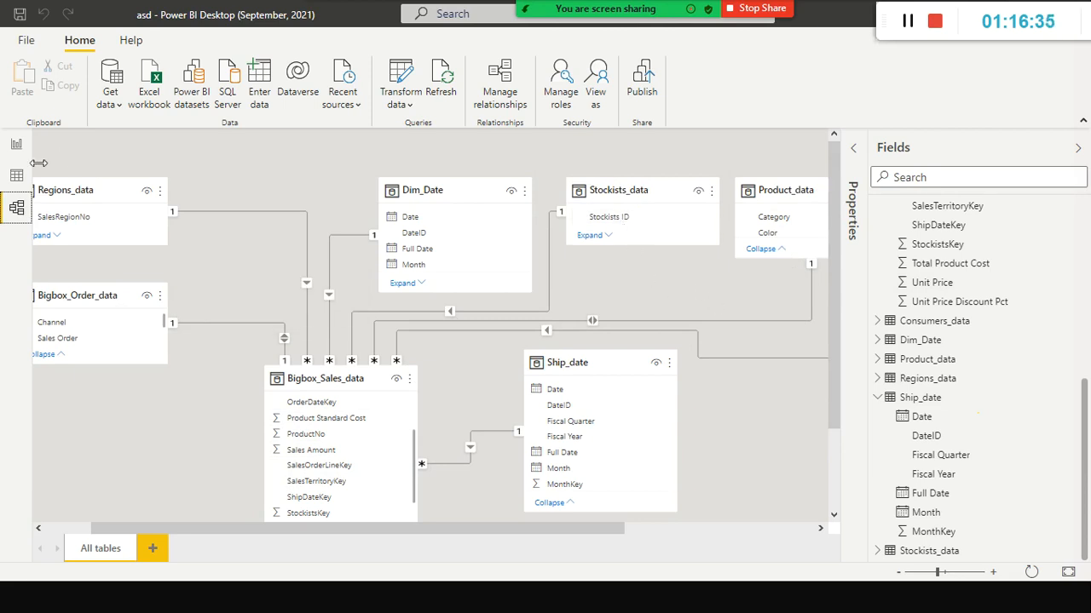
Step: Check the No. of Products by Region chart on the report page and review the relationships from Regions_data across to Consumers_data in the model view
left_click(16, 145)
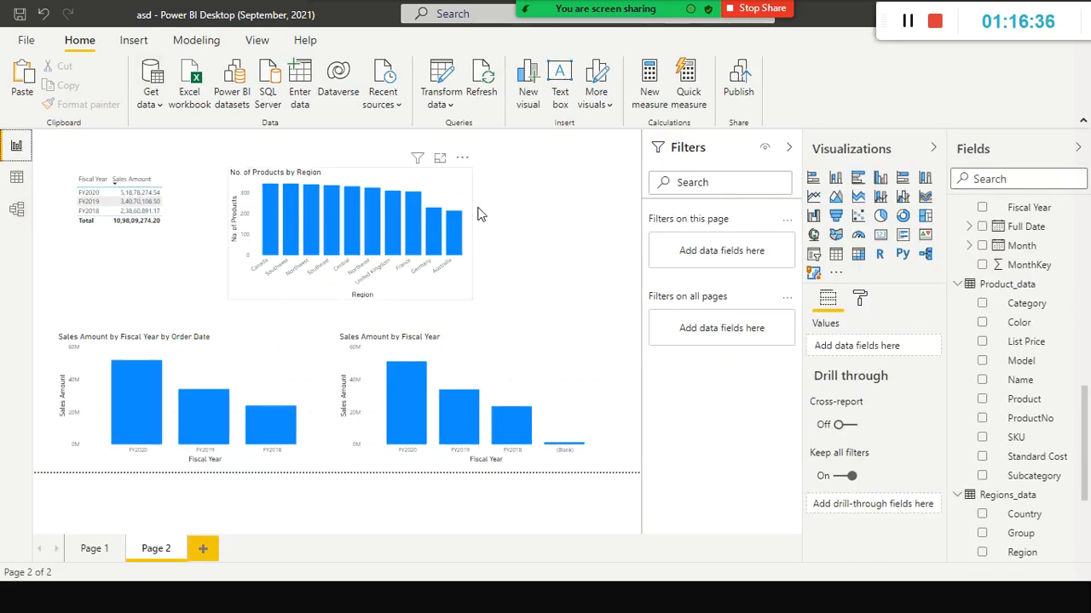
left_click(16, 209)
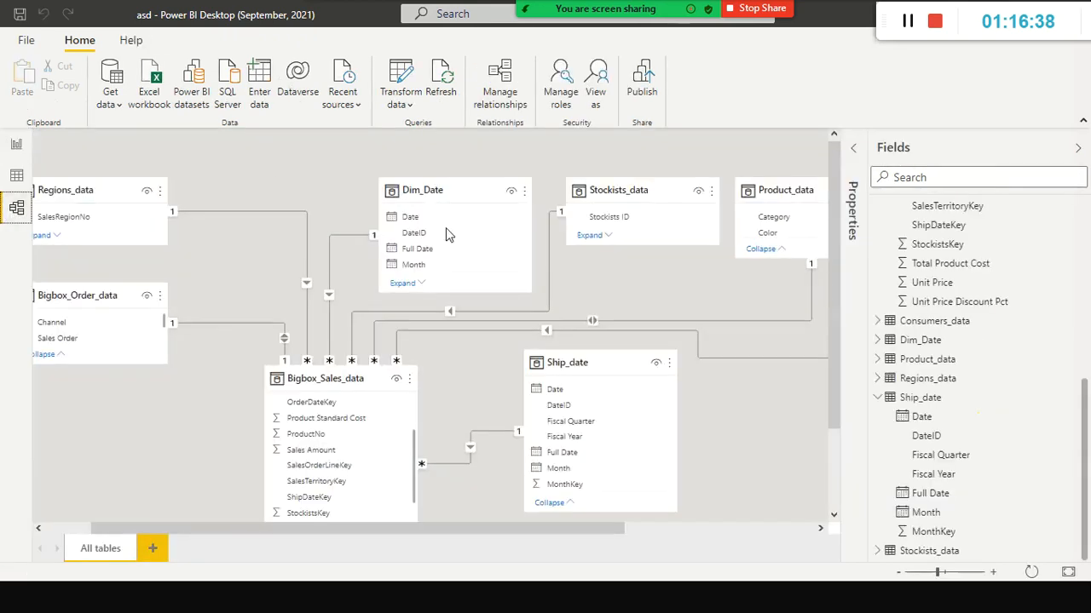
left_click_drag(569, 524, 474, 517)
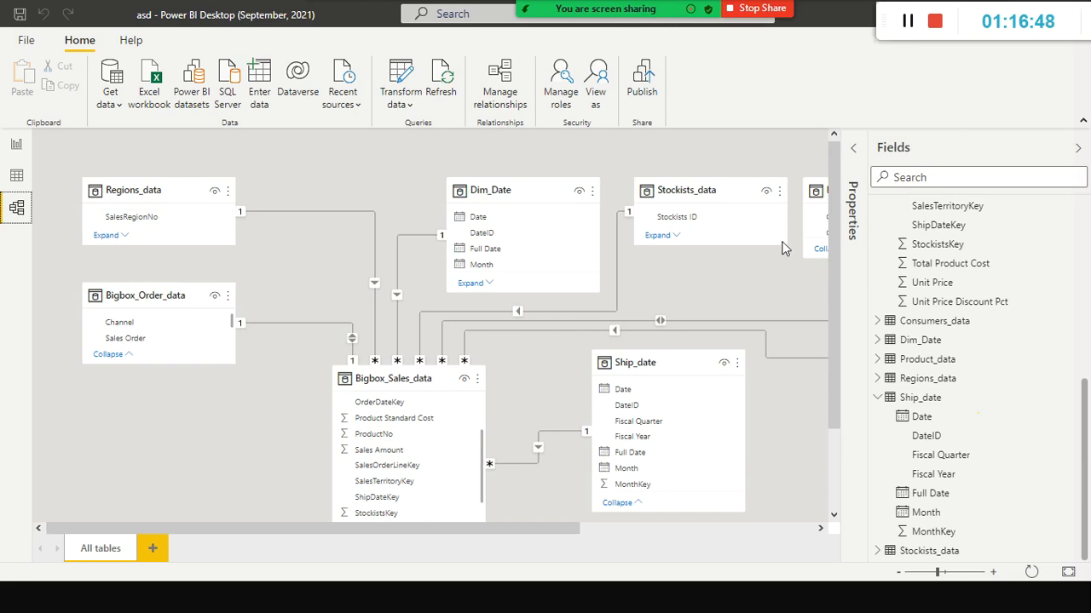
left_click_drag(441, 537, 643, 528)
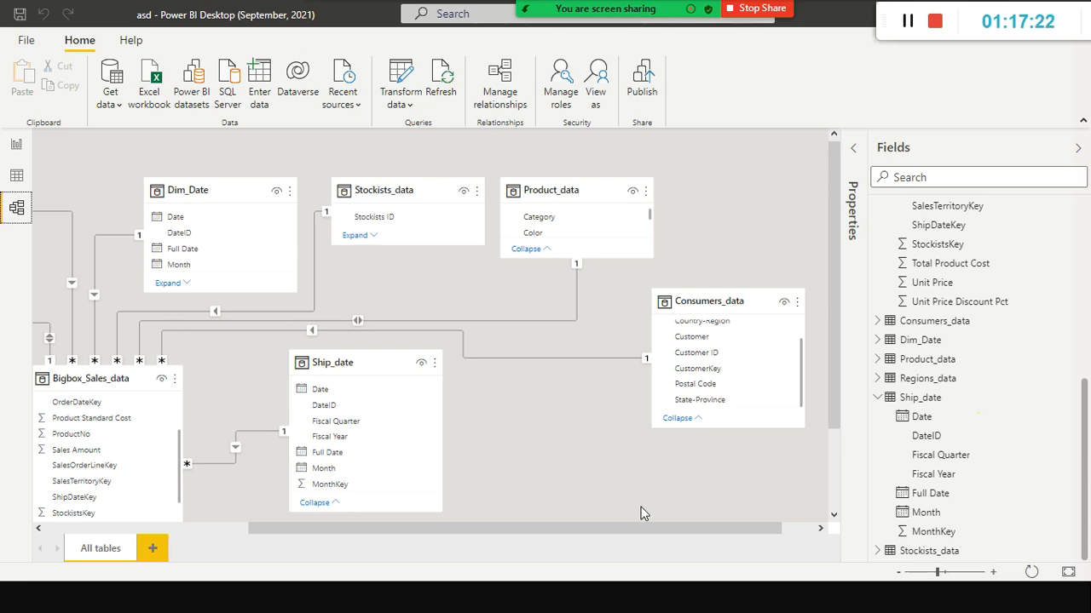
Step: Switch to the presentation slide show and advance from the Bi-directional relationship slide to the Date Table slide
key("alt+Tab")
key("alt+Tab")
key("alt+Tab")
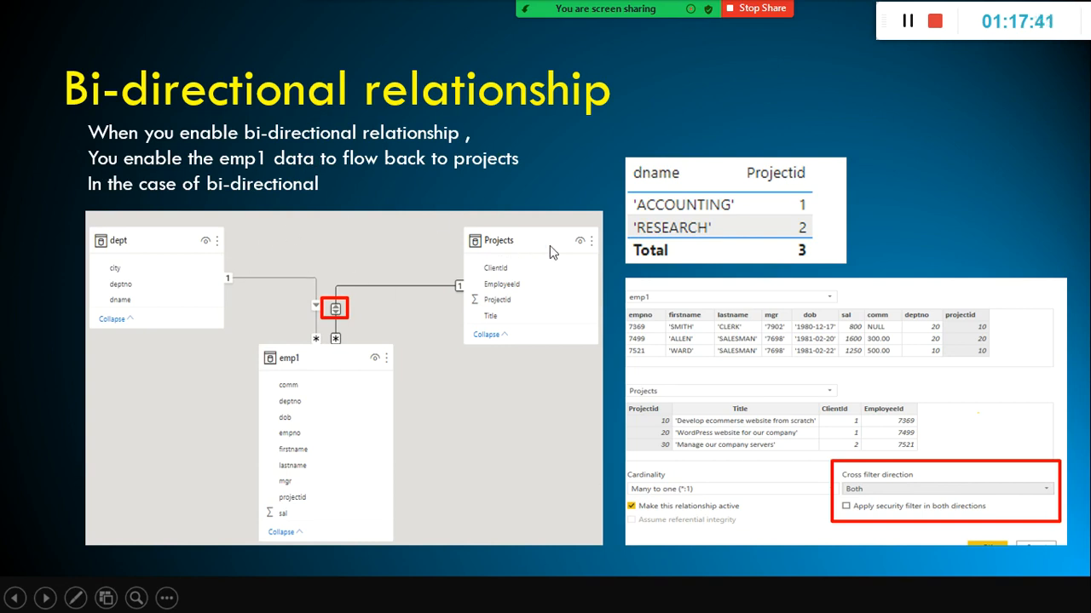
scroll(450, 295, "down", 2)
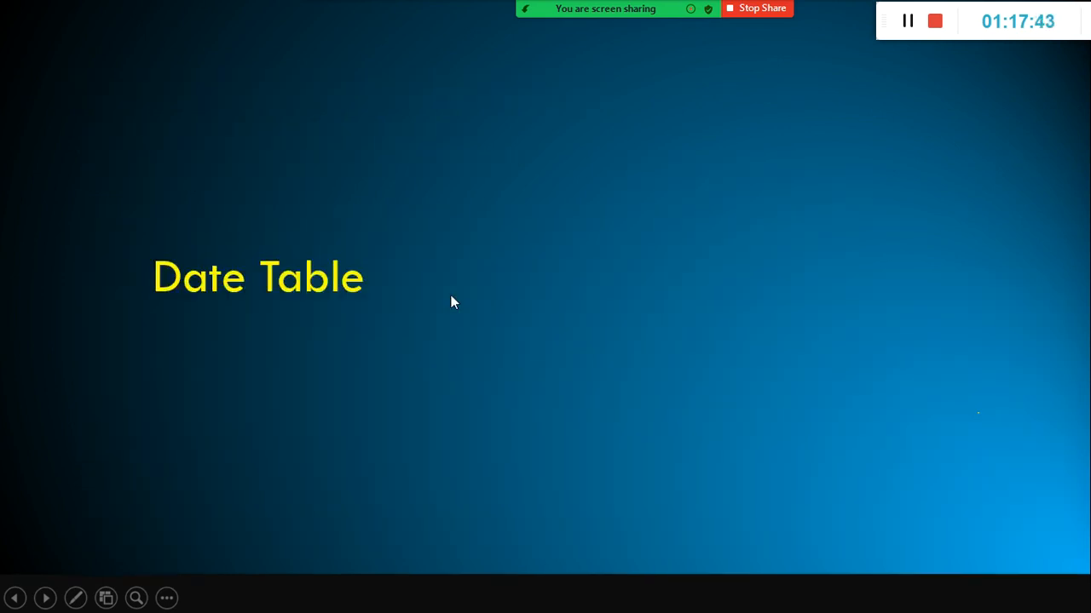